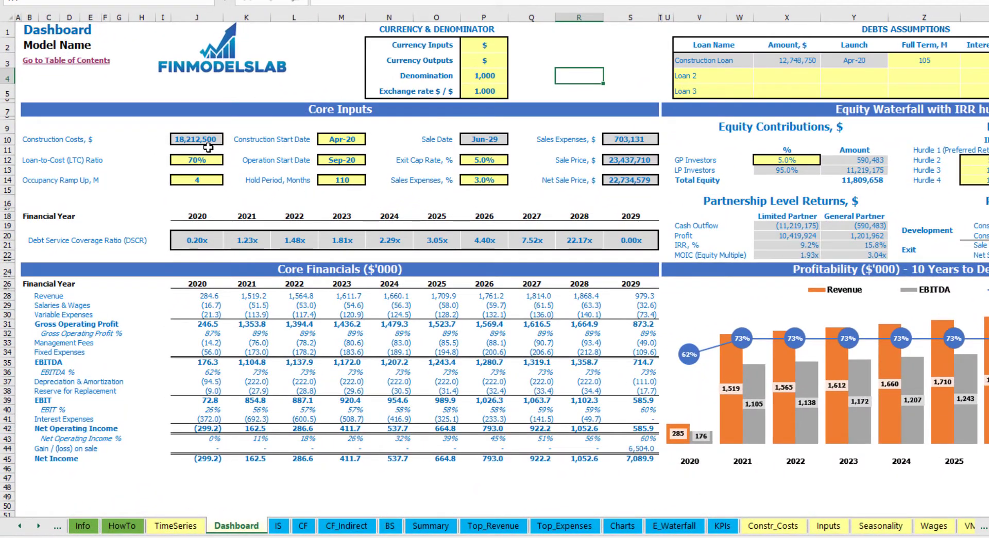
# - Set the Loan-to-Cost ratio to 50% and the occupancy ramp-up to 3 months in the core inputs
pyautogui.click(209, 138)
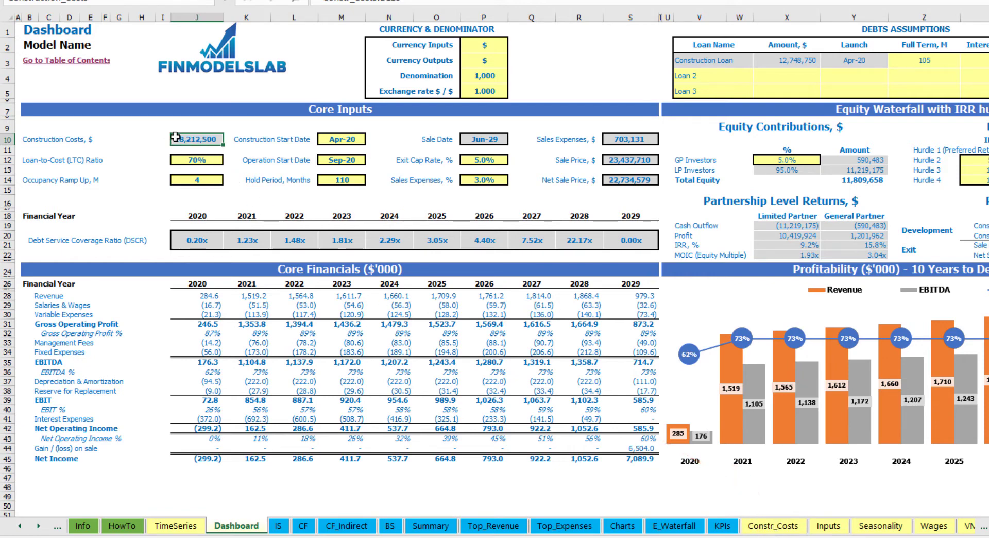
pyautogui.click(207, 160)
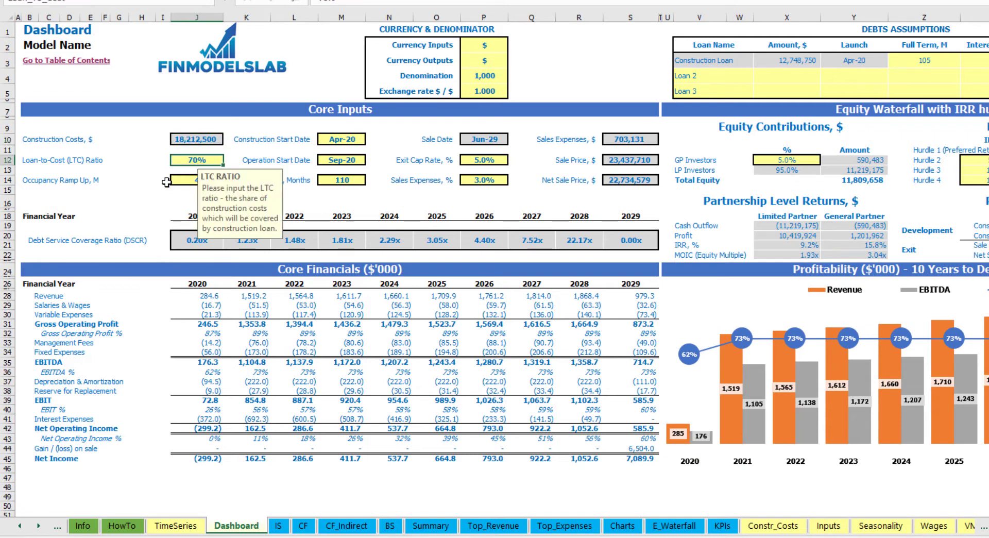
pyautogui.write('50')
pyautogui.press('Return')
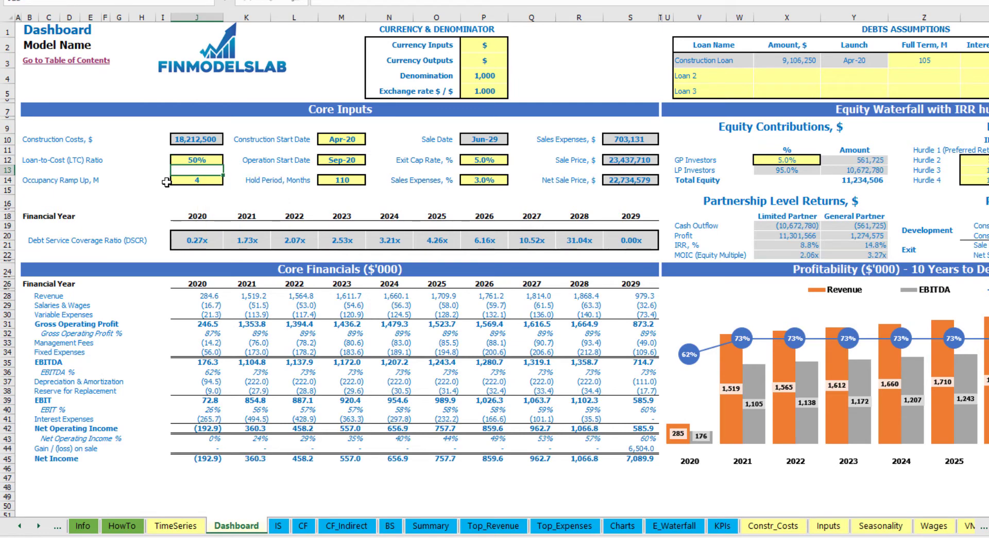
pyautogui.click(795, 59)
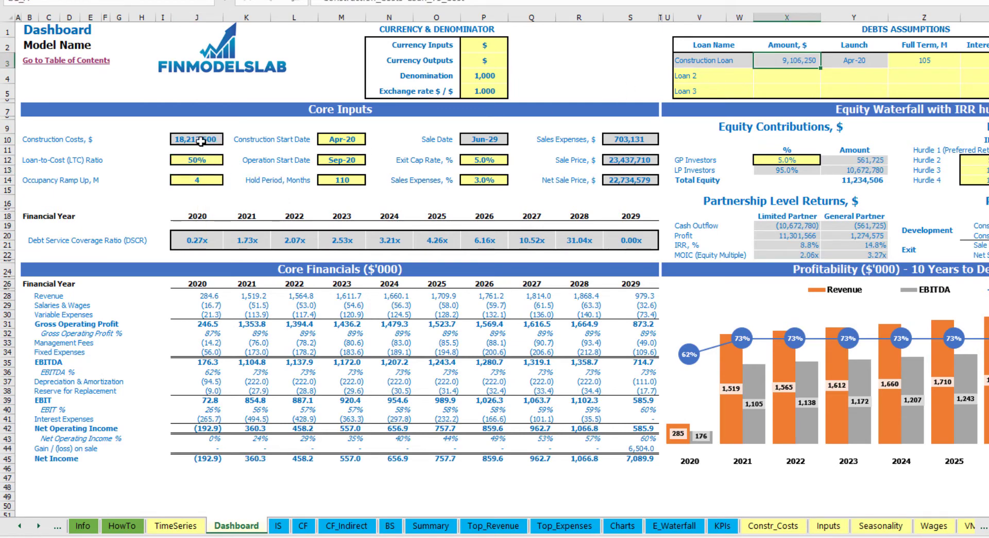
pyautogui.click(198, 177)
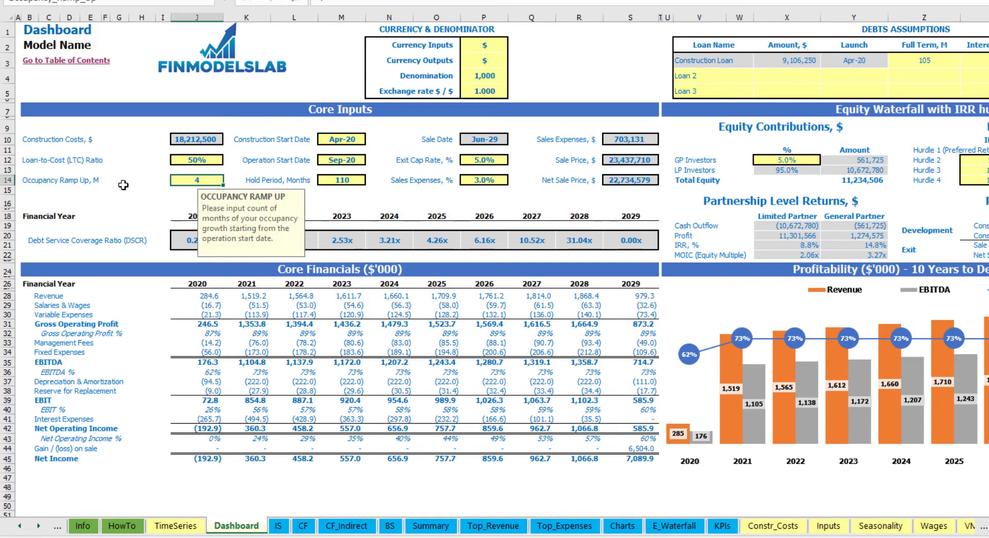
pyautogui.press('Return')
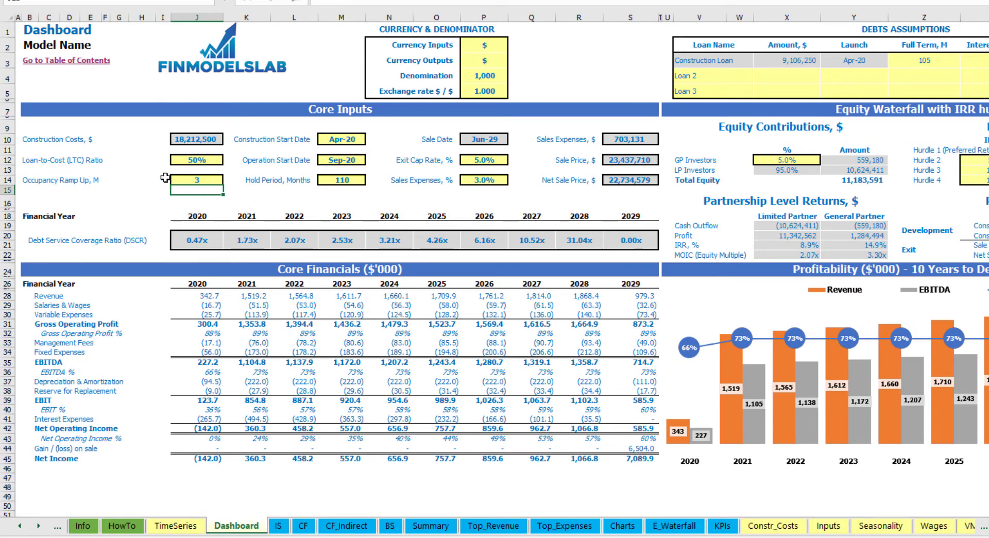
# - Set the construction start date to May-20 and check the construction loan's launch date
pyautogui.click(355, 135)
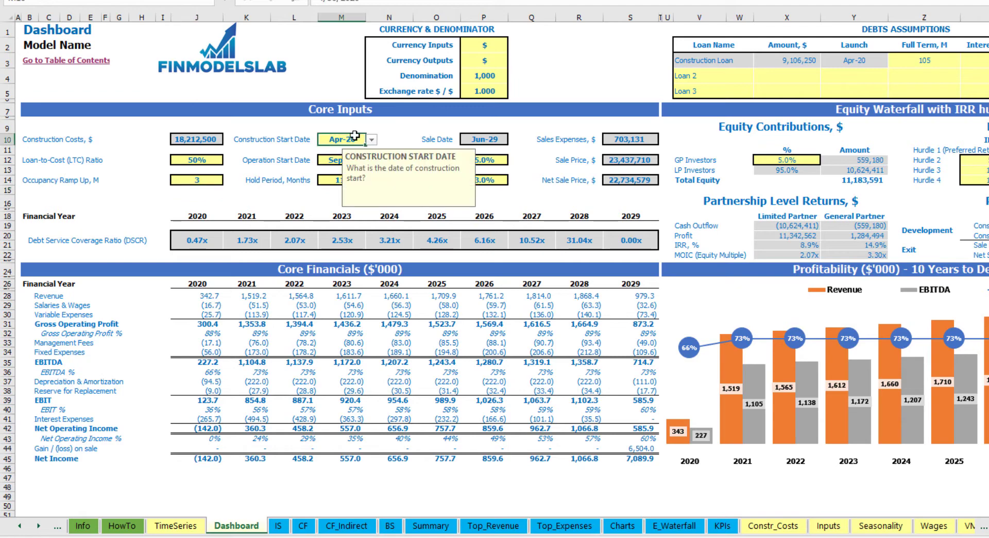
pyautogui.click(371, 139)
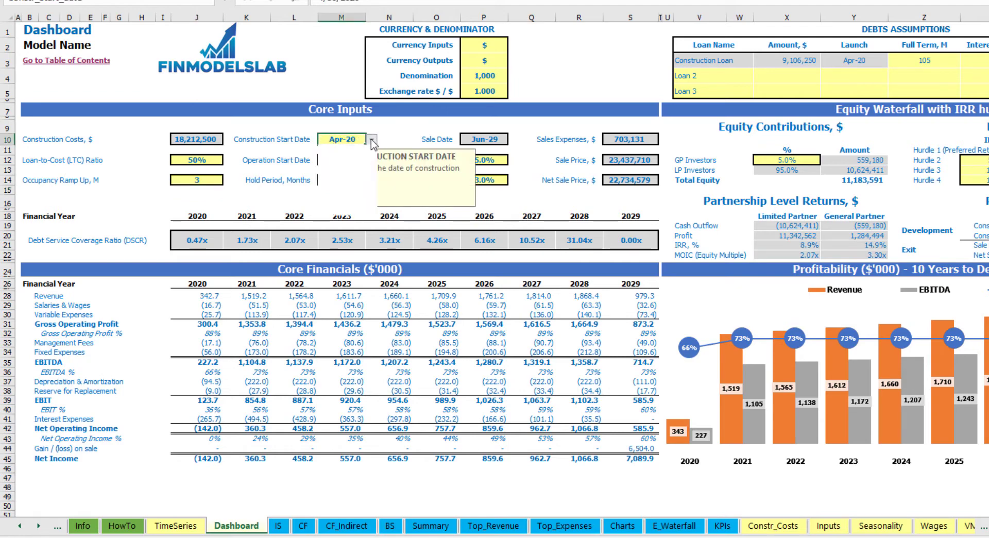
pyautogui.click(355, 155)
pyautogui.click(393, 137)
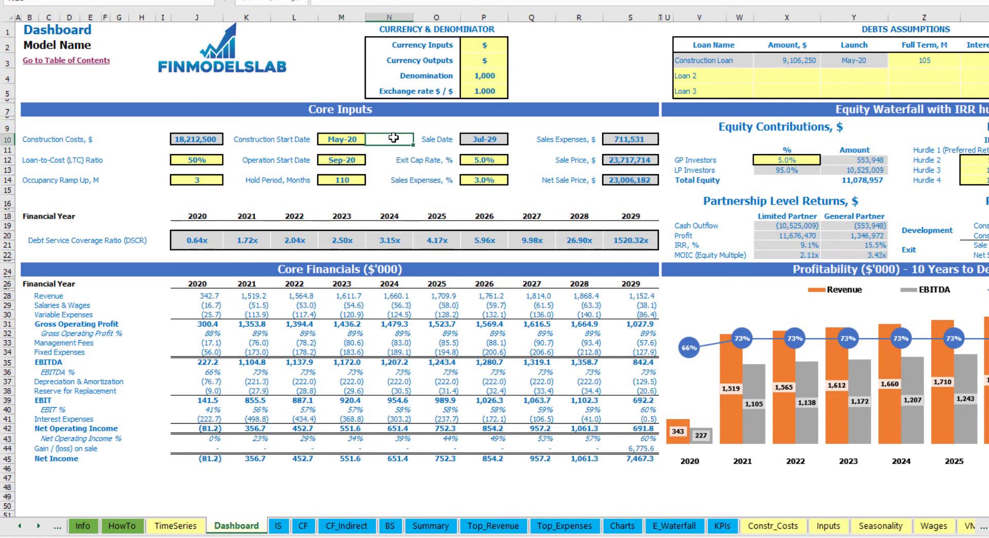
pyautogui.click(869, 57)
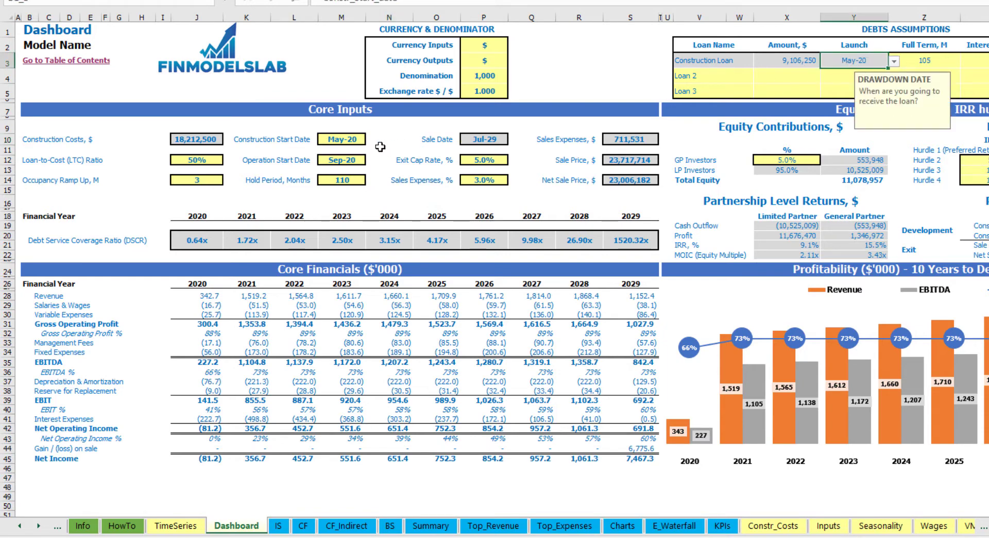
# - Set the operation start date to Oct-20 in the core inputs
pyautogui.click(354, 160)
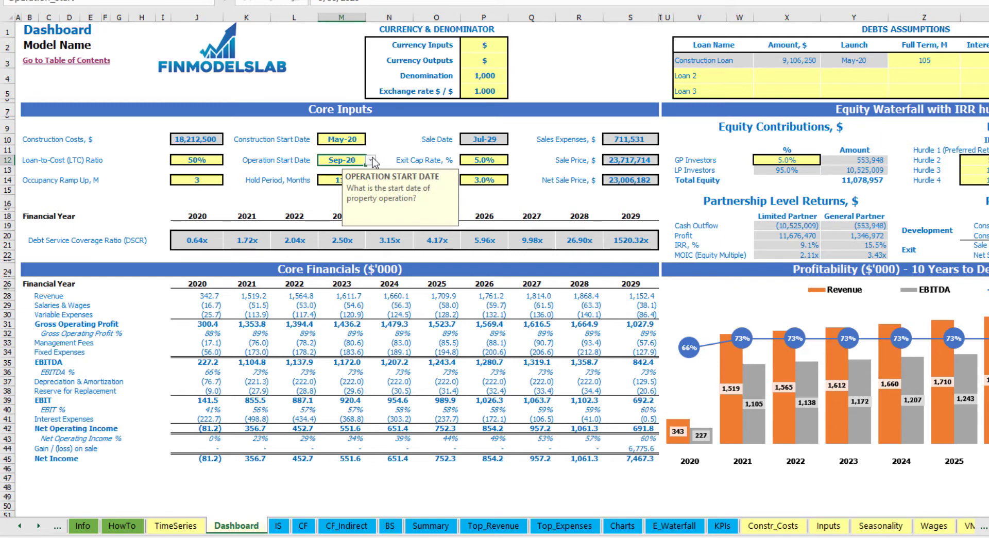
pyautogui.click(371, 160)
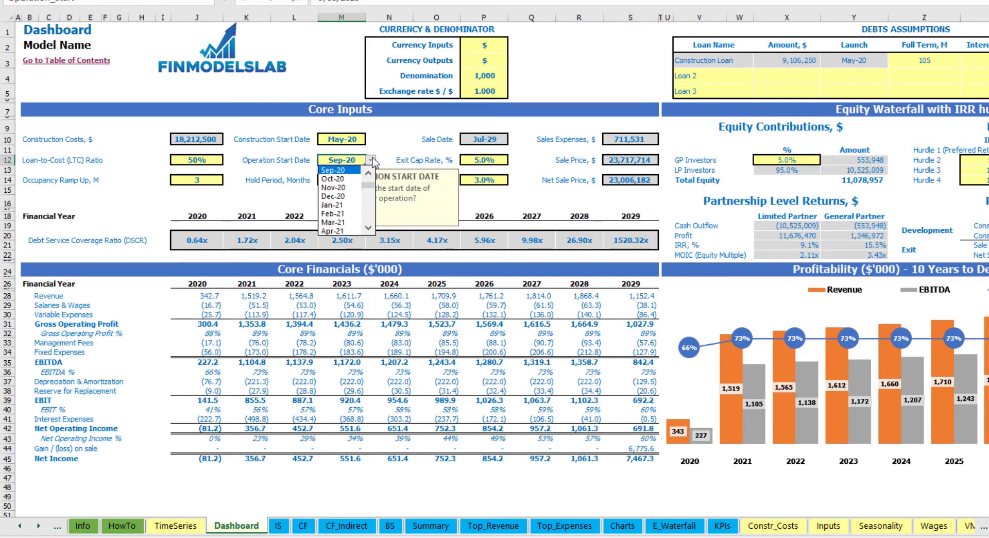
pyautogui.click(354, 179)
pyautogui.click(391, 130)
pyautogui.click(355, 160)
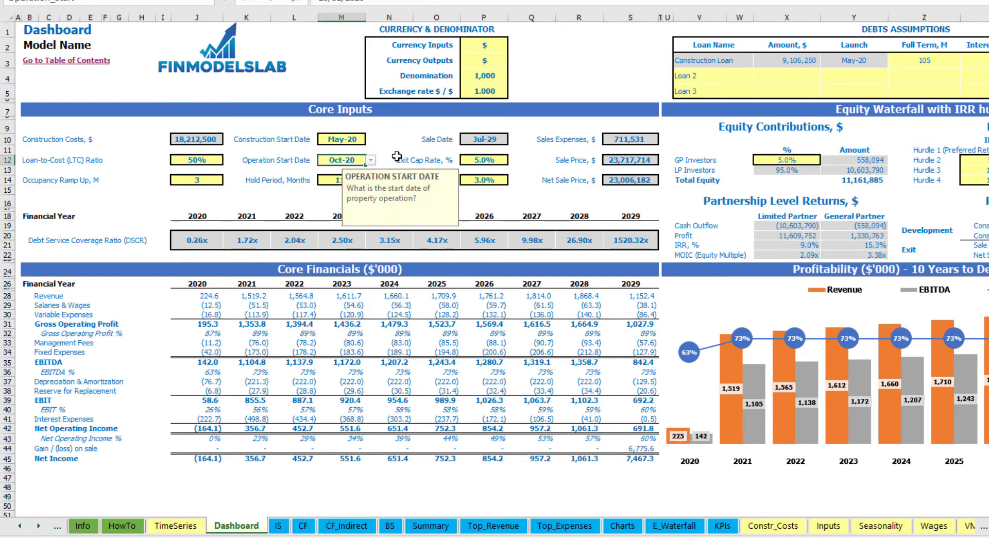
pyautogui.click(388, 135)
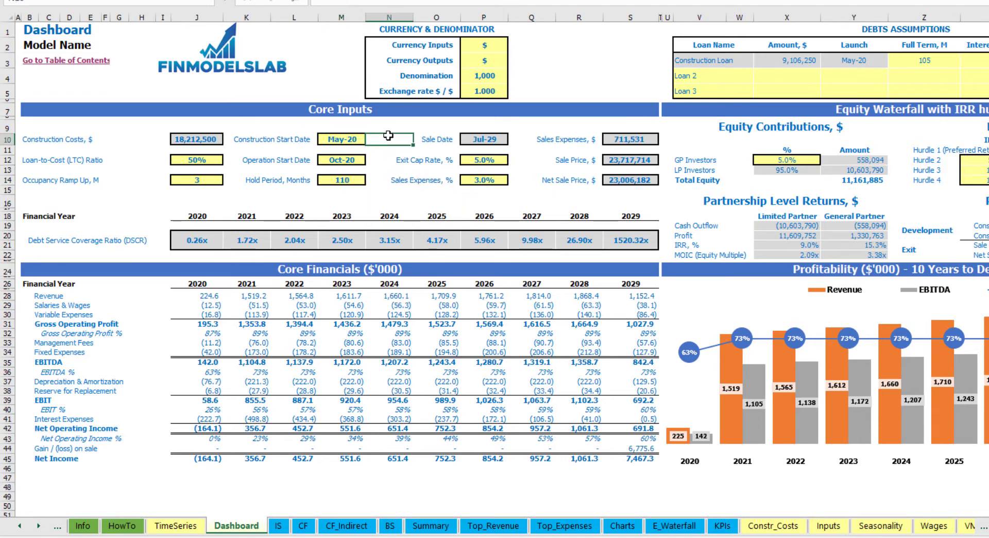
# - Set the hold period to 115 months and check the sale date calculated from it and the construction start date
pyautogui.click(355, 180)
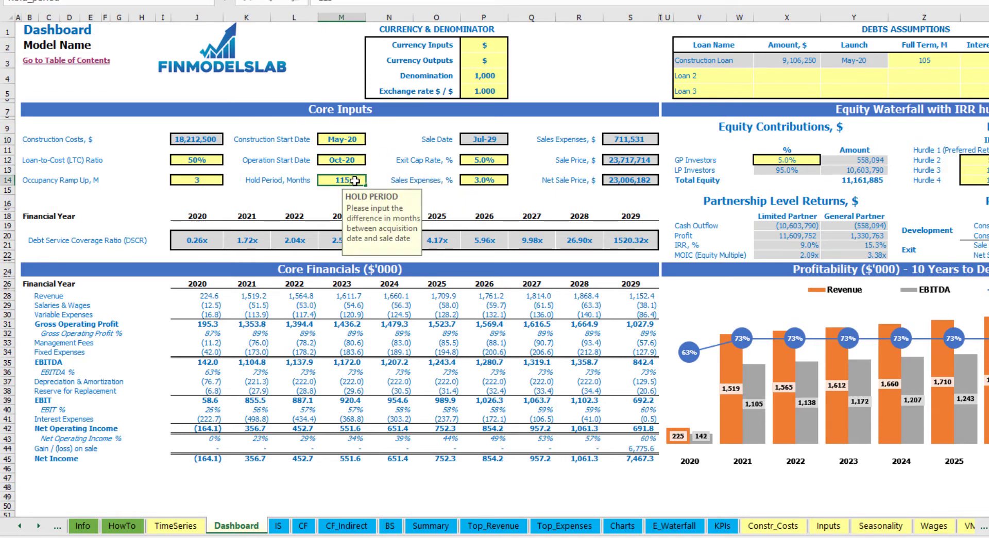
pyautogui.press('Return')
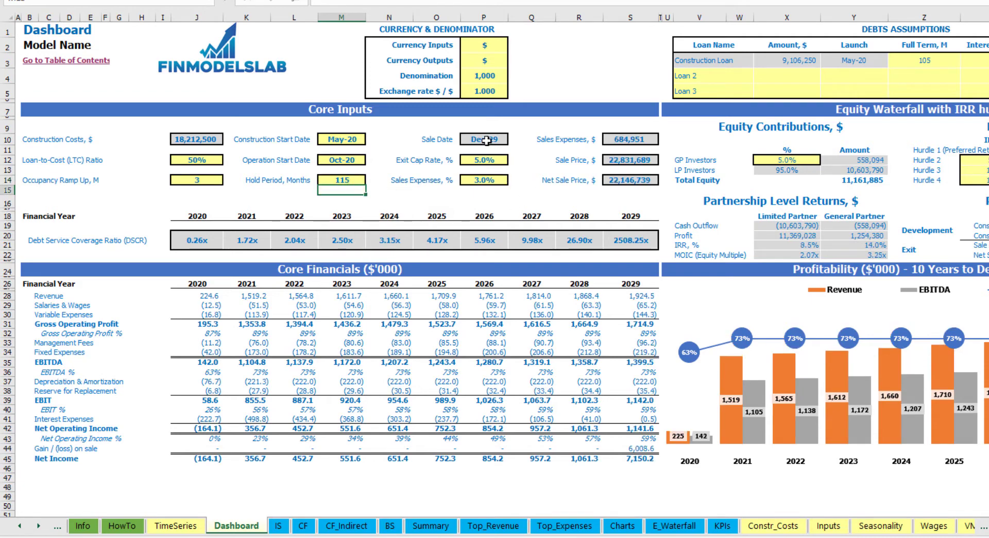
pyautogui.click(486, 140)
pyautogui.click(346, 139)
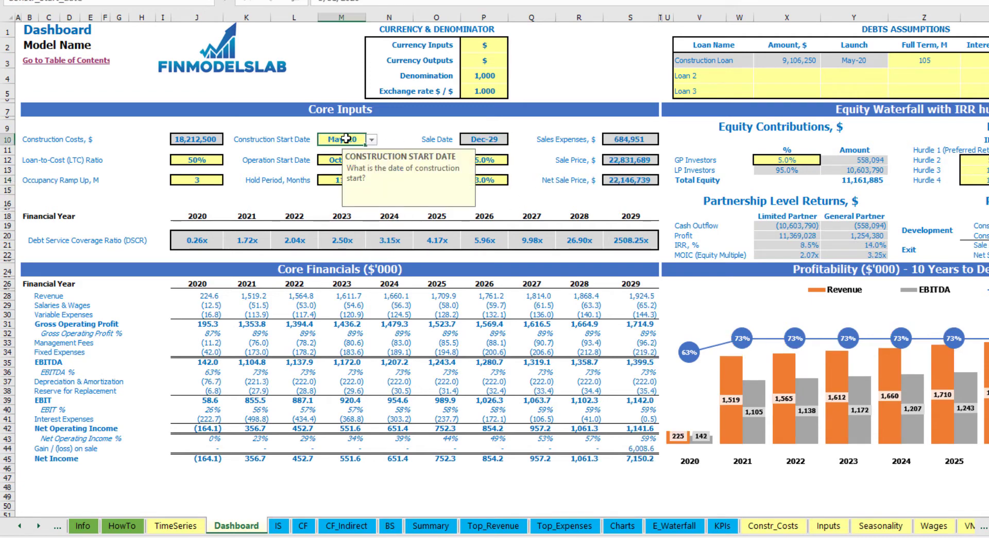
pyautogui.click(325, 184)
pyautogui.click(502, 139)
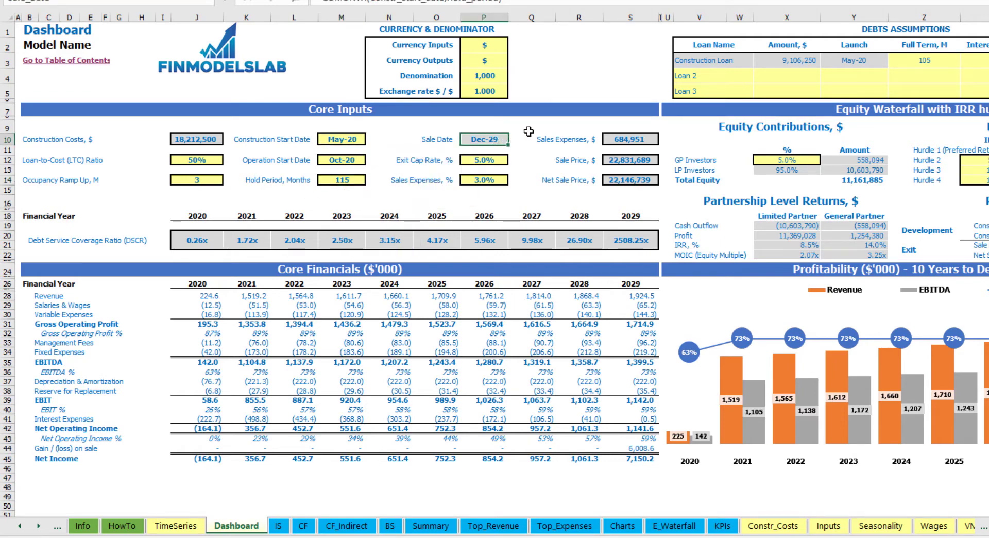
# - Test an exit cap rate of 7%, change it to 4%, and check the sale price
pyautogui.click(494, 160)
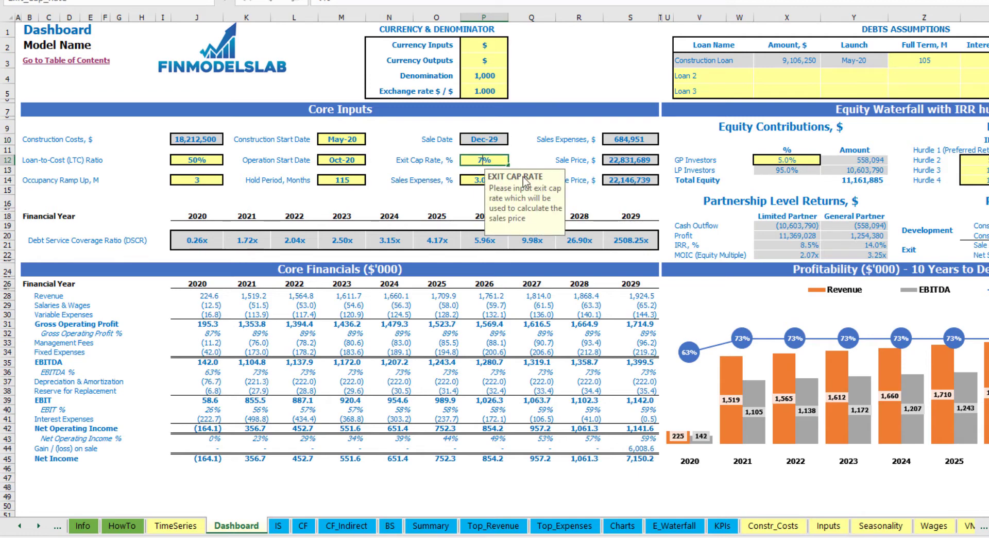
pyautogui.press('Return')
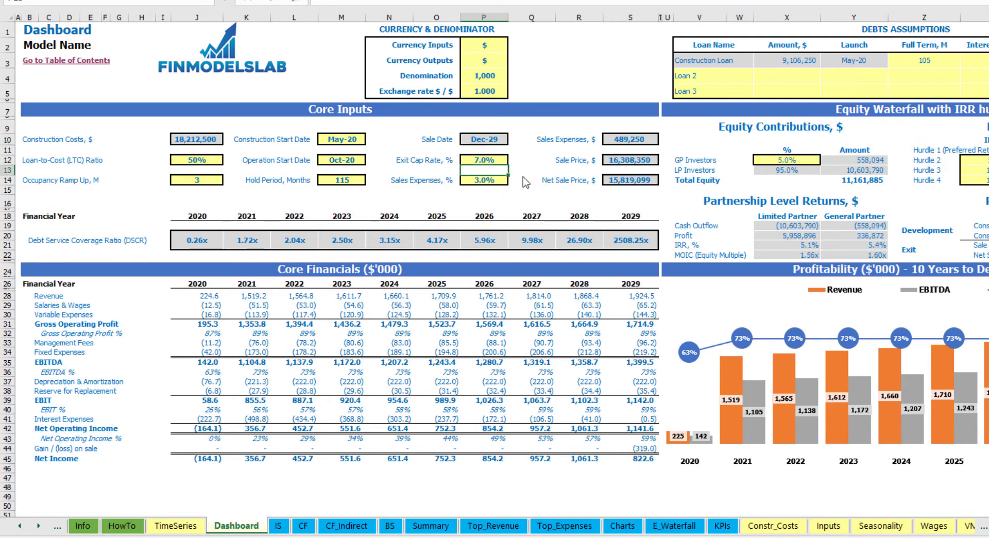
pyautogui.click(491, 160)
pyautogui.press('Return')
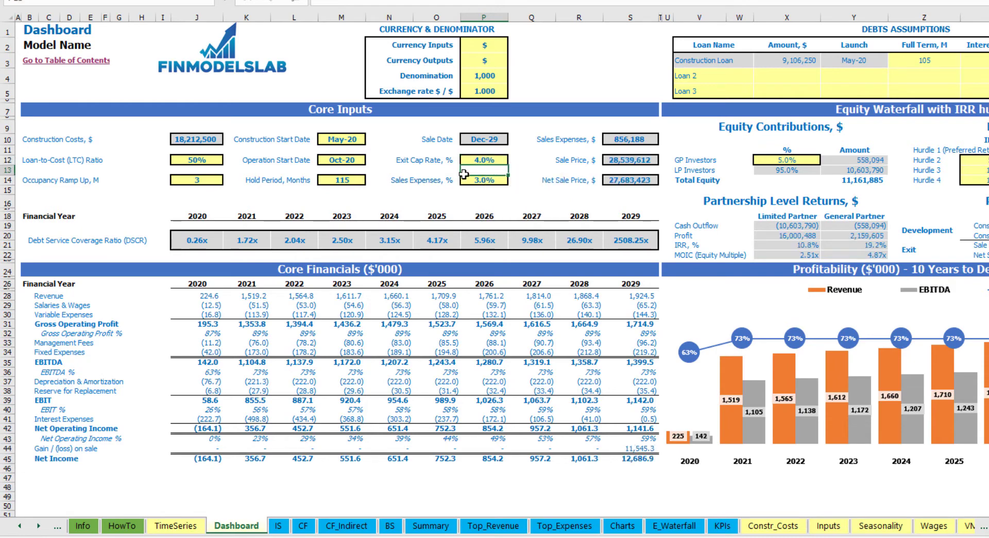
pyautogui.click(615, 164)
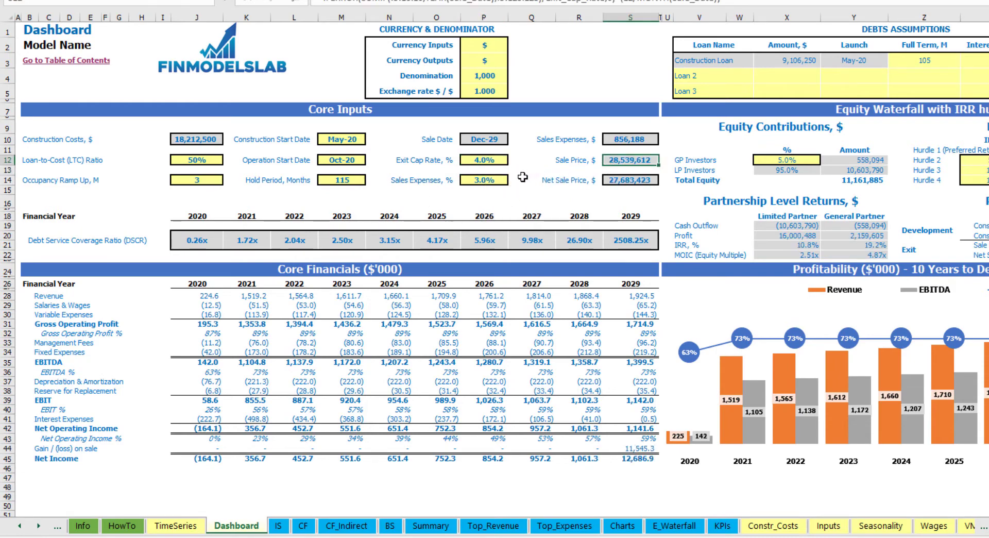
# - Set the sales expenses percentage to 5% in the core inputs
pyautogui.click(462, 181)
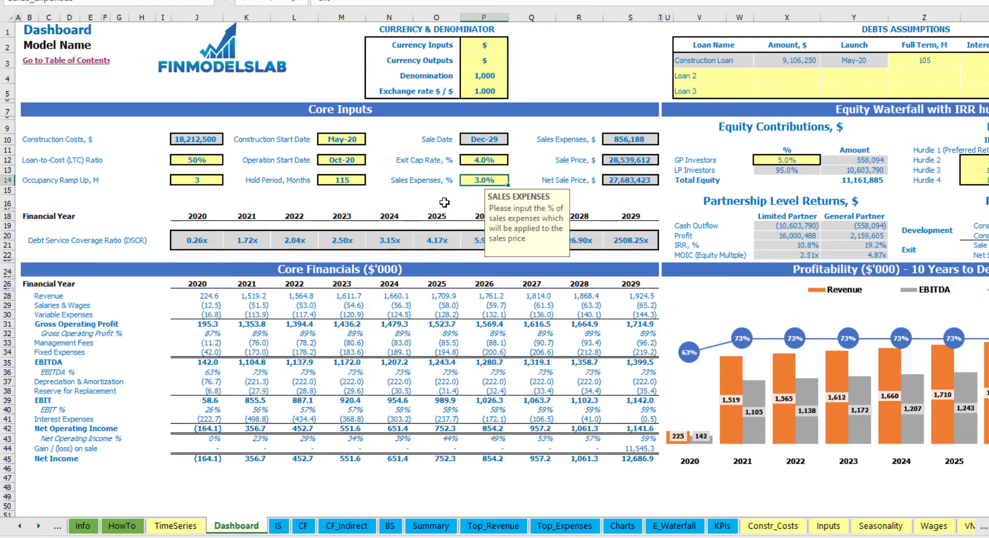
pyautogui.write('5')
pyautogui.press('Return')
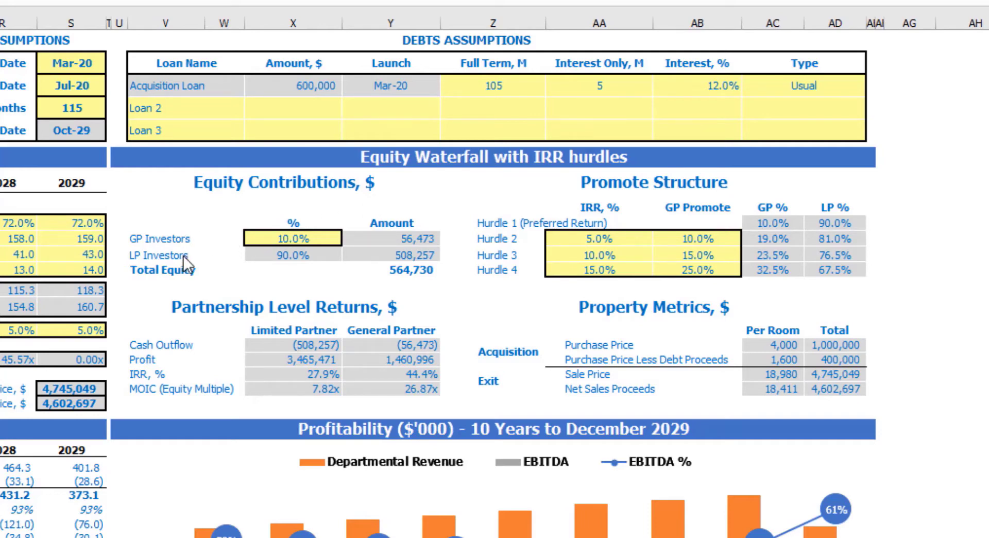
# - Set the GP investors' share of the equity contributions to 5%
pyautogui.click(297, 238)
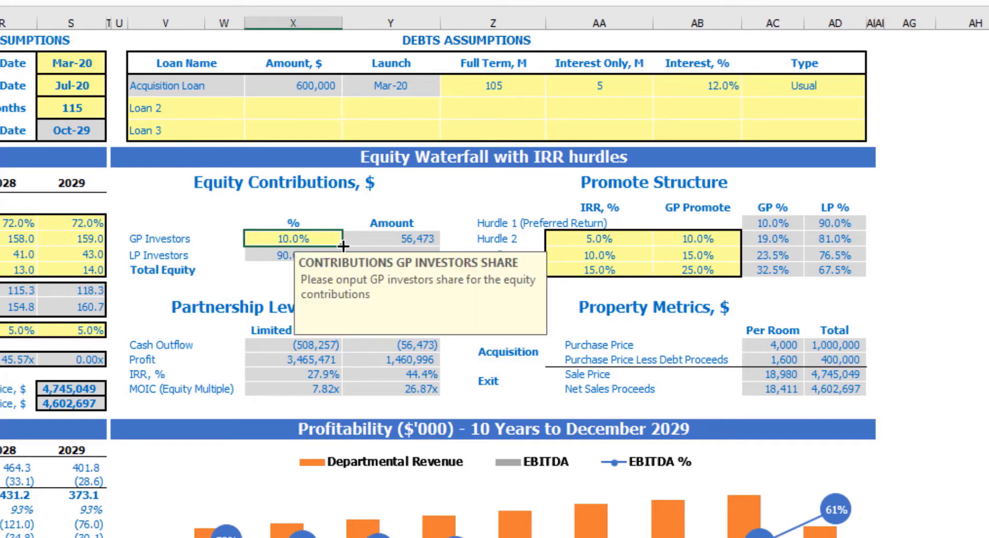
pyautogui.write('5')
pyautogui.press('Return')
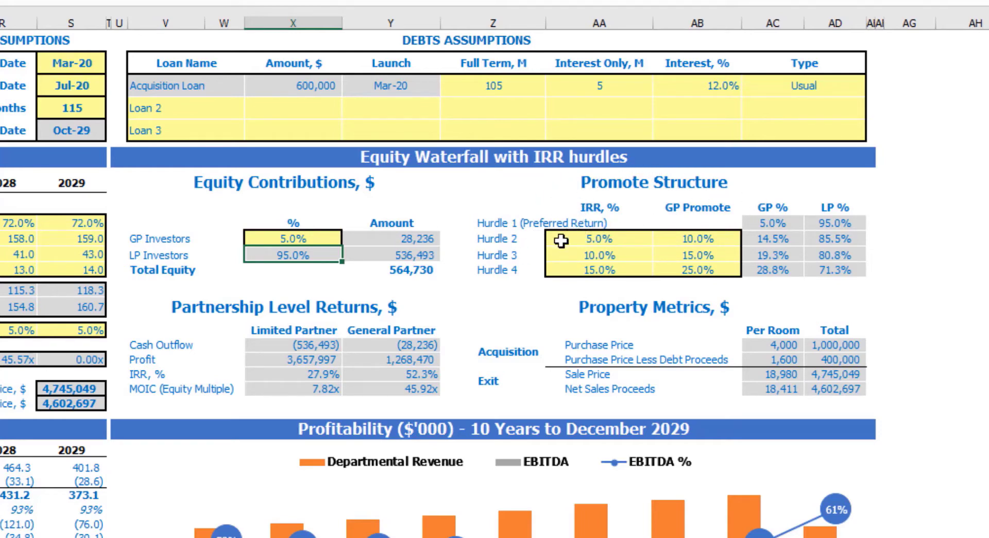
# - Set the IRR hurdles 2, 3 and 4 in the promote structure to 7%, 12% and 16%
pyautogui.click(624, 243)
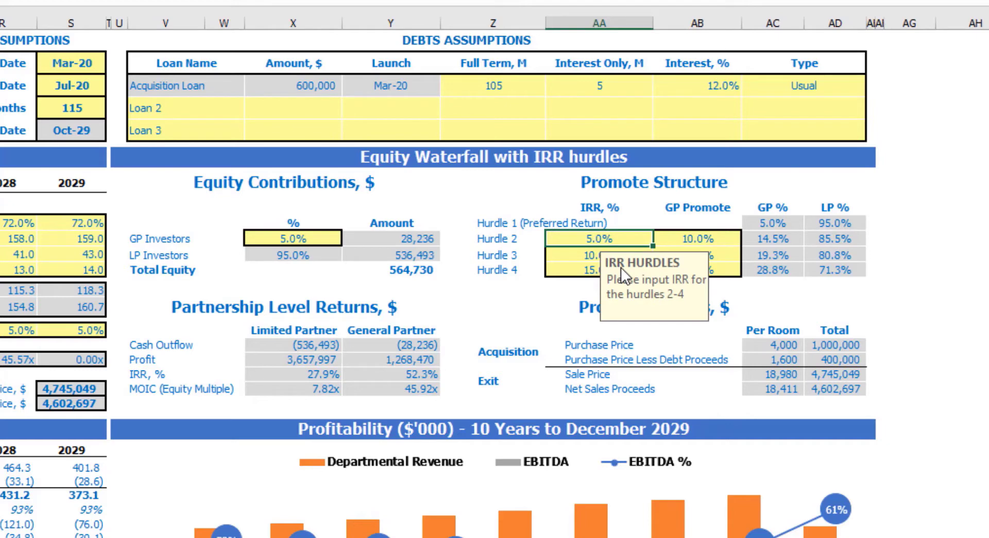
pyautogui.write('7')
pyautogui.press('Return')
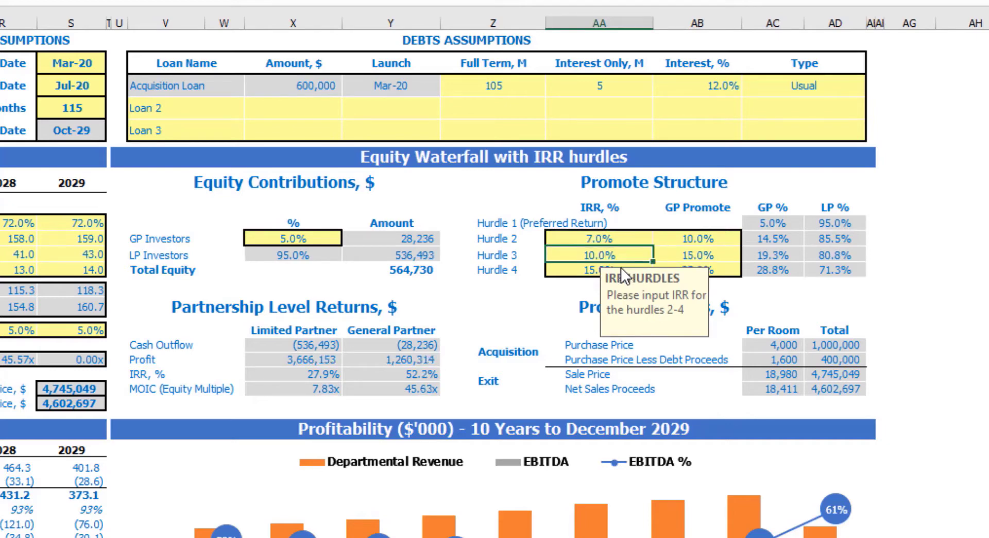
pyautogui.write('12')
pyautogui.press('Return')
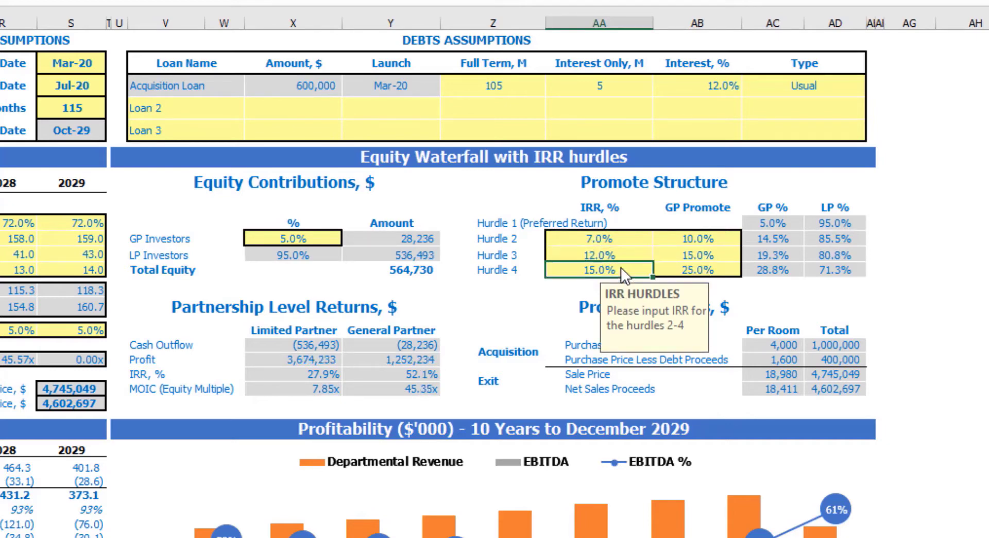
pyautogui.write('16')
pyautogui.press('Return')
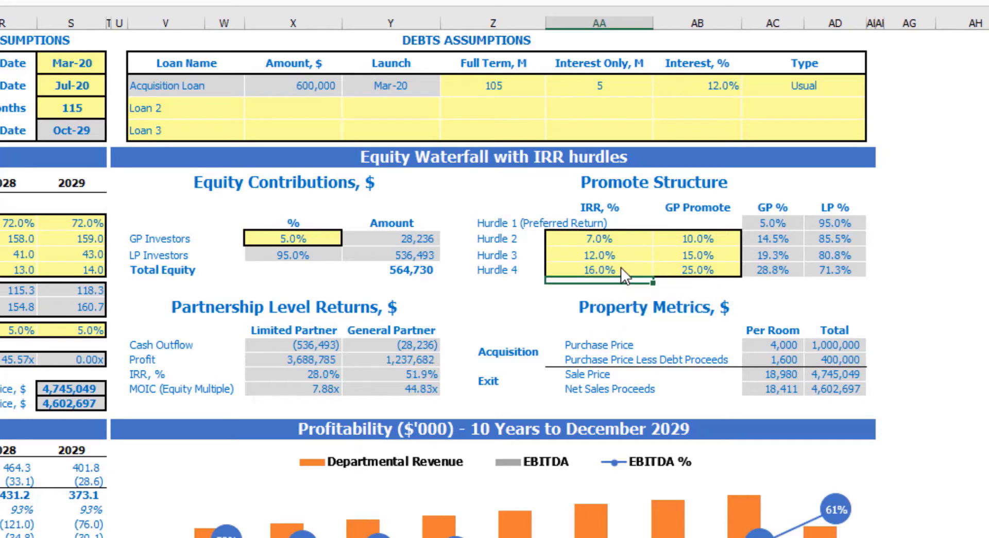
# - Set the GP promote for hurdles 2, 3 and 4 to 5%, 10% and 15%, and check Hurdle 2's GP and LP shares
pyautogui.click(714, 237)
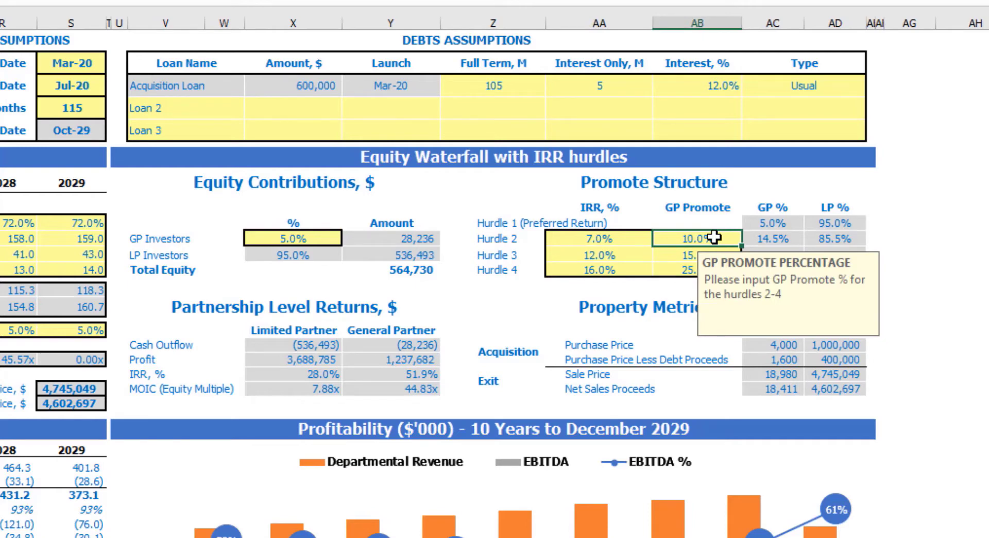
pyautogui.write('5')
pyautogui.press('Return')
pyautogui.write('10')
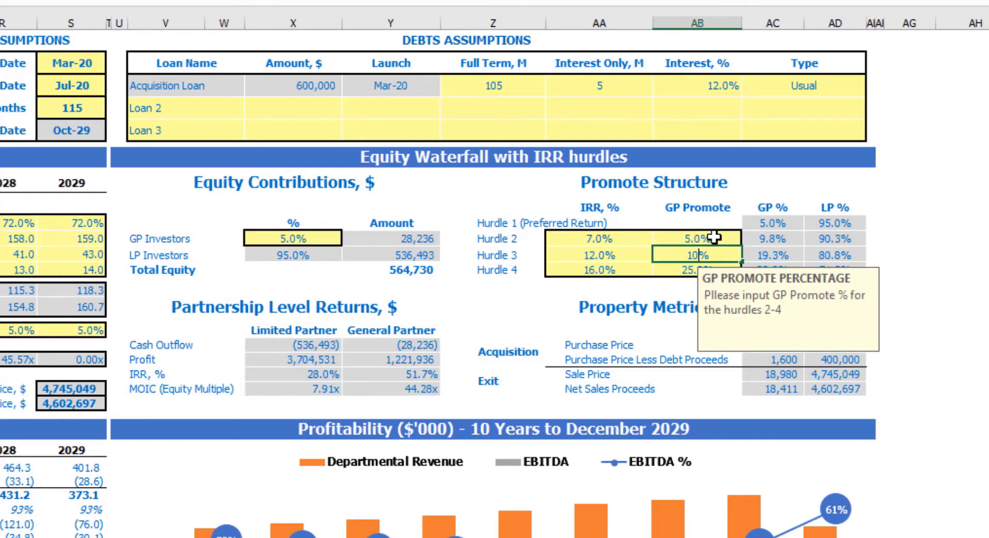
pyautogui.press('Return')
pyautogui.write('15')
pyautogui.press('Return')
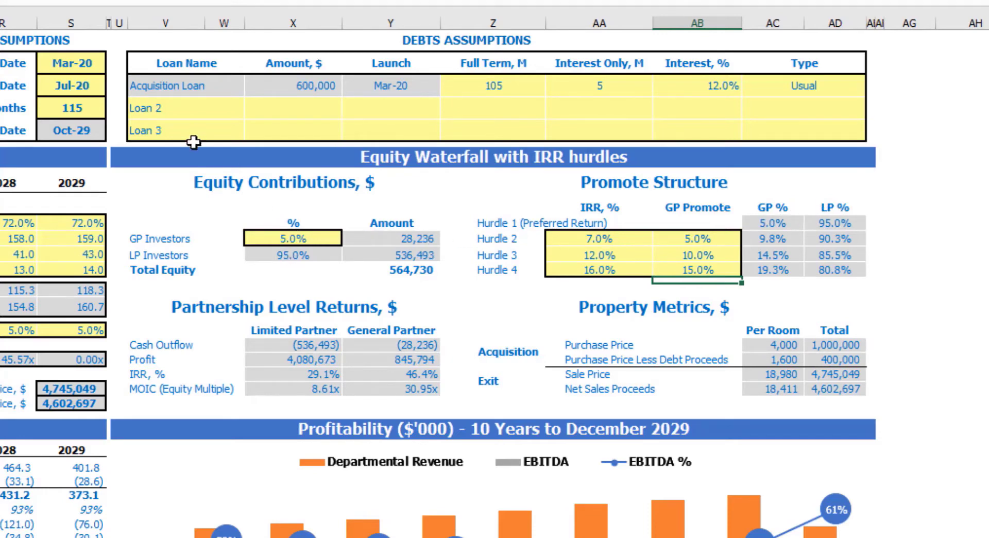
pyautogui.click(801, 239)
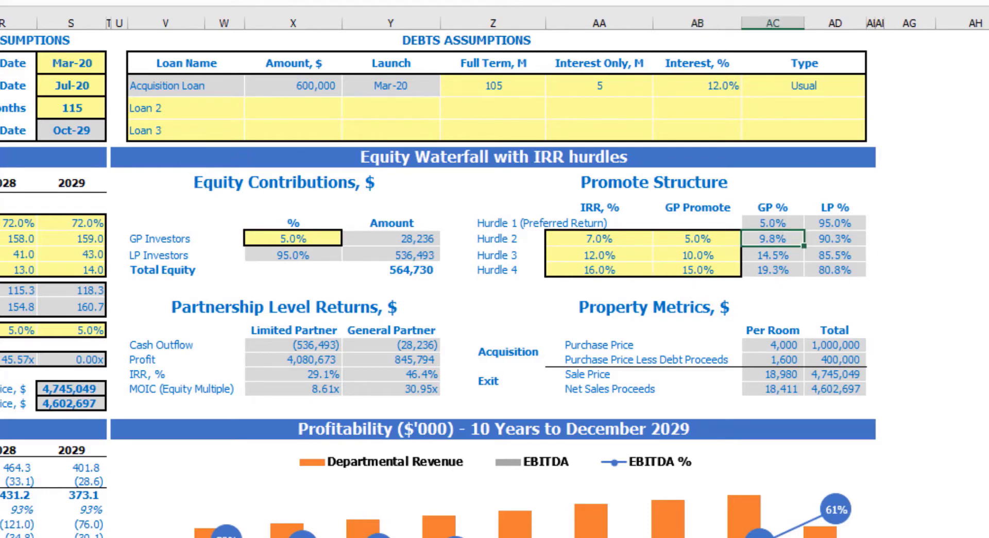
pyautogui.click(835, 238)
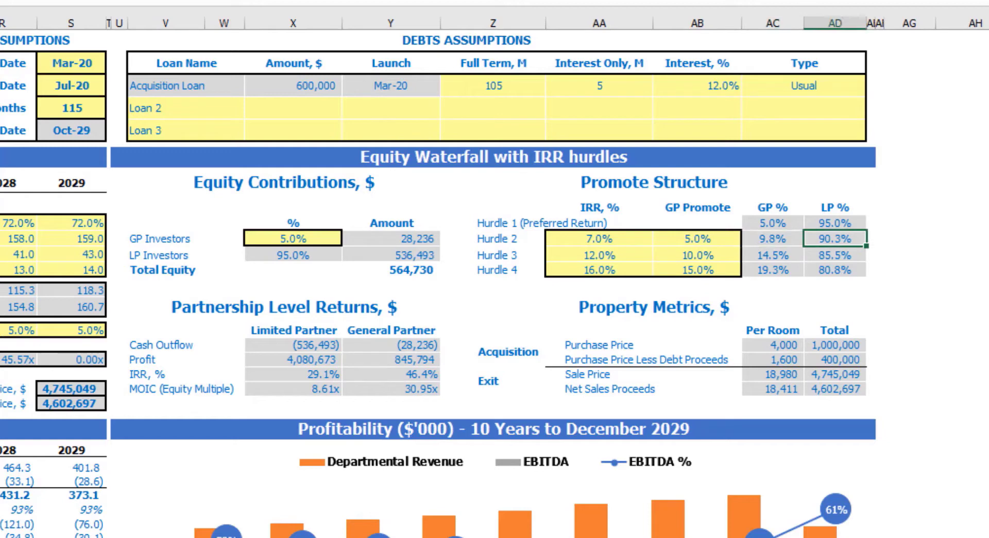
# - Check the GP and LP percentage shares for Hurdles 3 and 4 in the promote structure
pyautogui.press('Left')
pyautogui.press('Down')
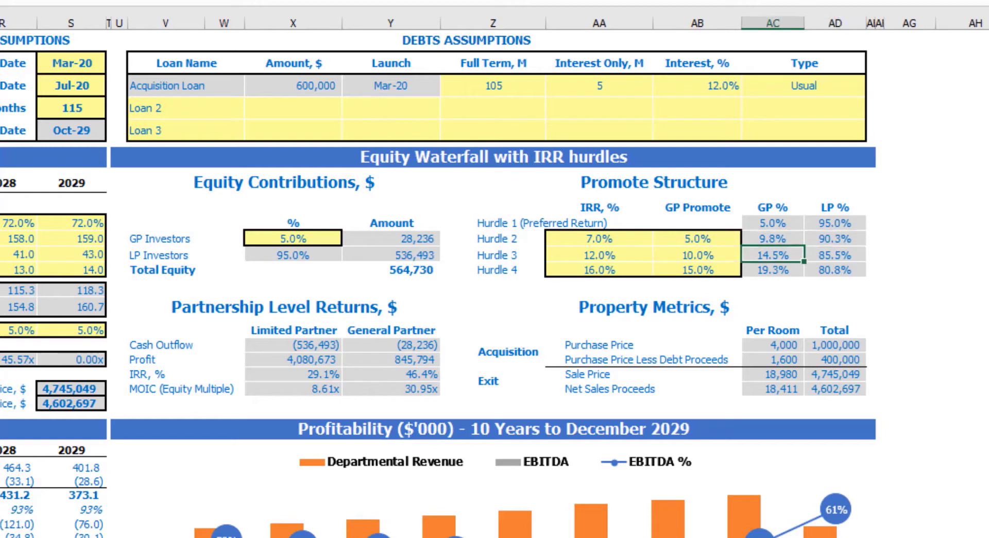
pyautogui.click(835, 255)
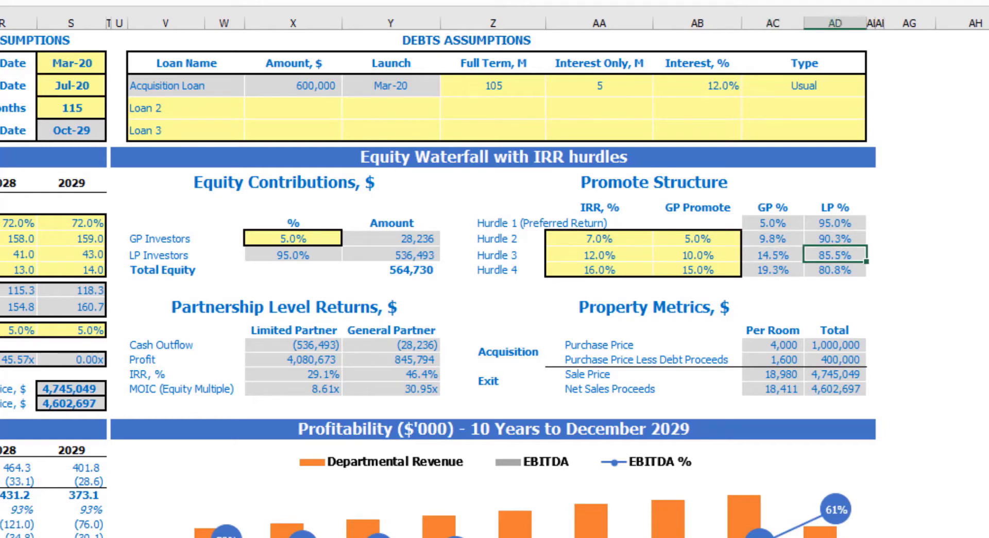
pyautogui.press('Down')
pyautogui.press('Left')
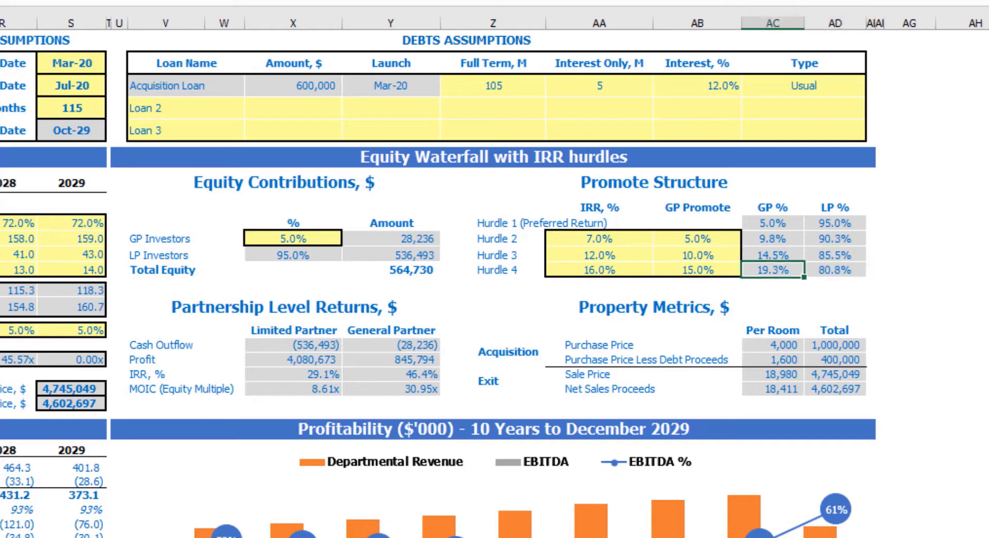
pyautogui.press('Right')
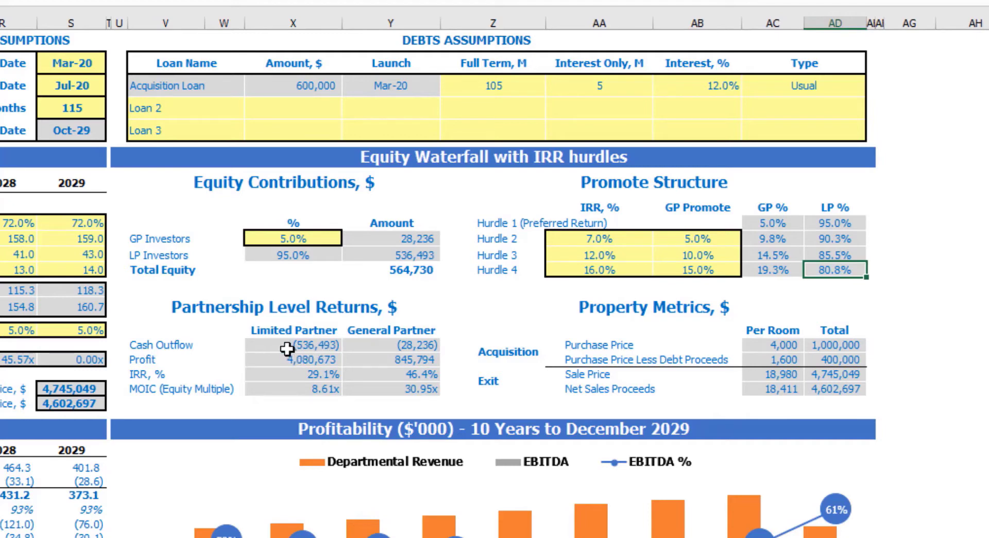
# - Compare the GP and LP equity contribution amounts with each partner's cash outflow in the partnership level returns
pyautogui.click(425, 239)
pyautogui.click(424, 345)
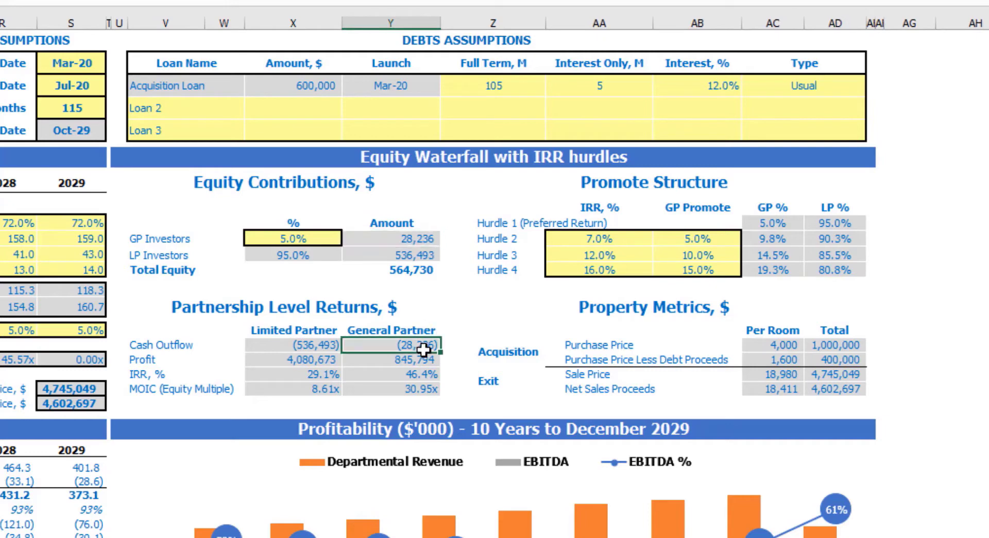
pyautogui.click(430, 254)
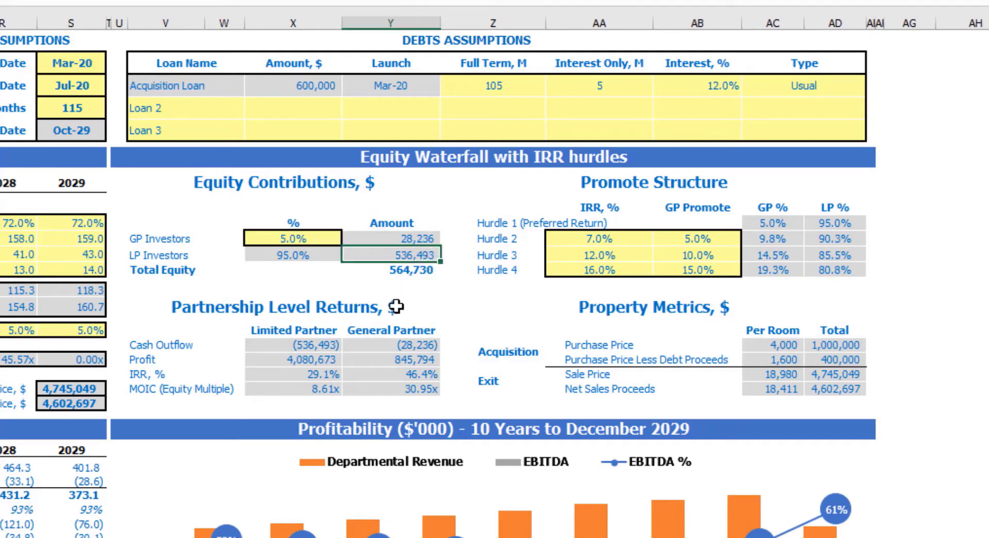
pyautogui.click(326, 344)
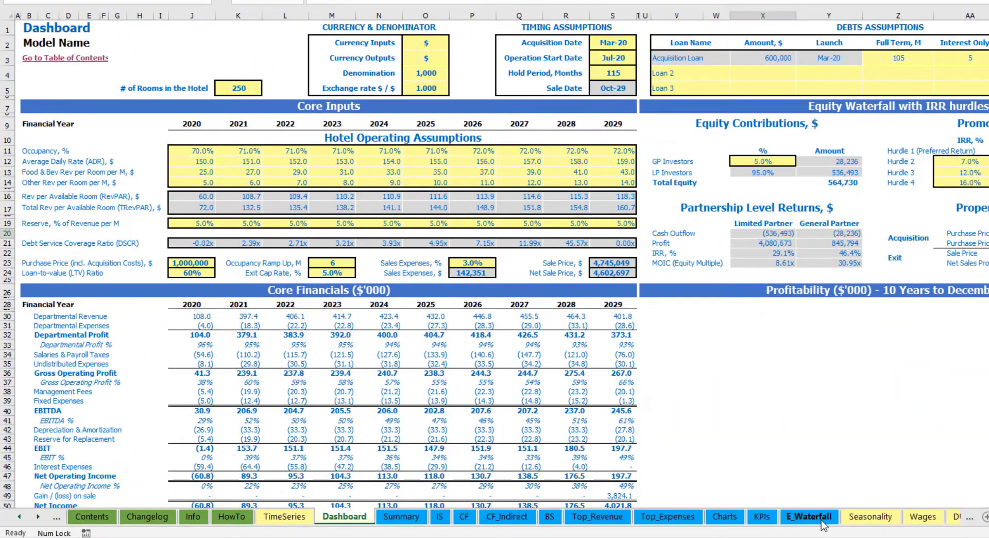
# - Review the E_Waterfall sheet from the net cash flow and investor returns through the hurdle calculations to the return and risk metrics
pyautogui.click(822, 519)
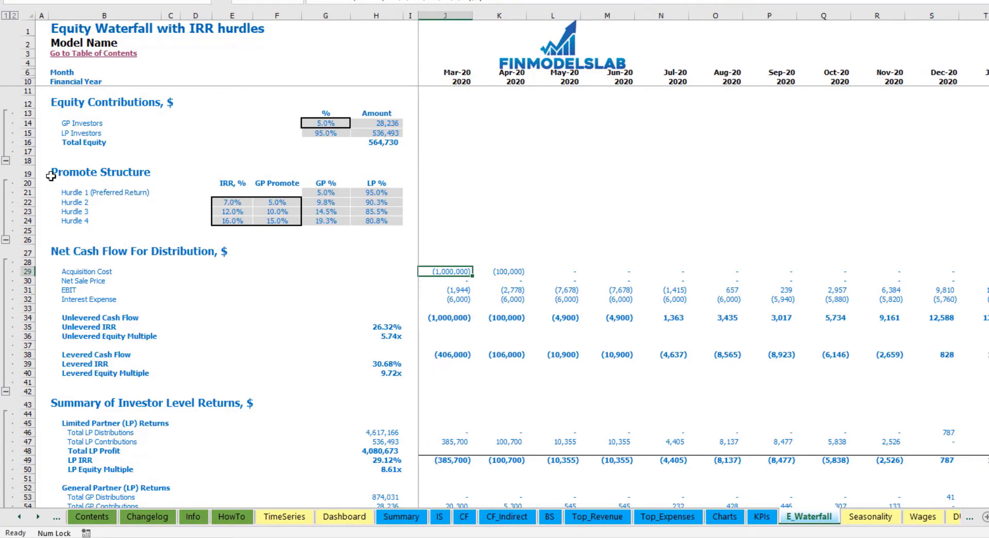
pyautogui.scroll(-3, 67, 274)
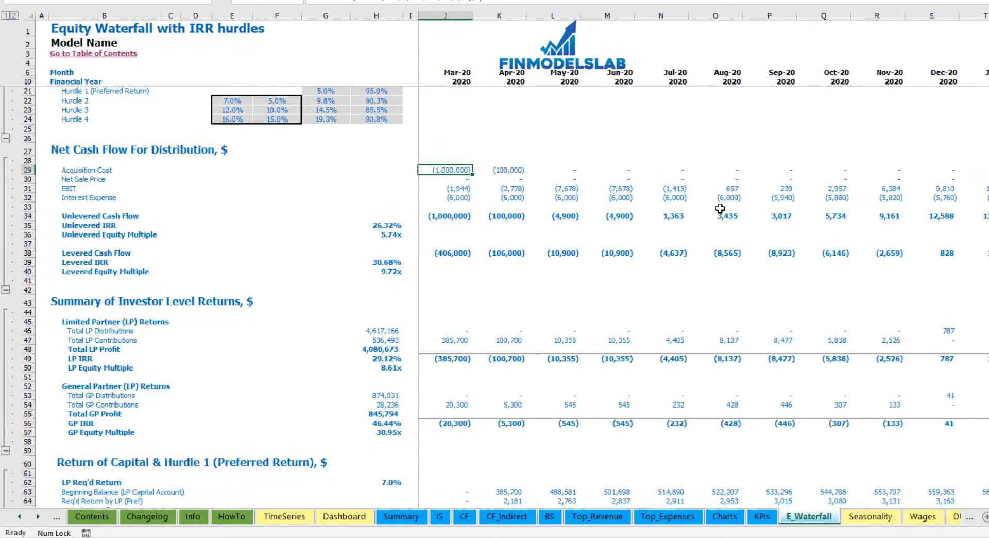
pyautogui.scroll(-3, 56, 251)
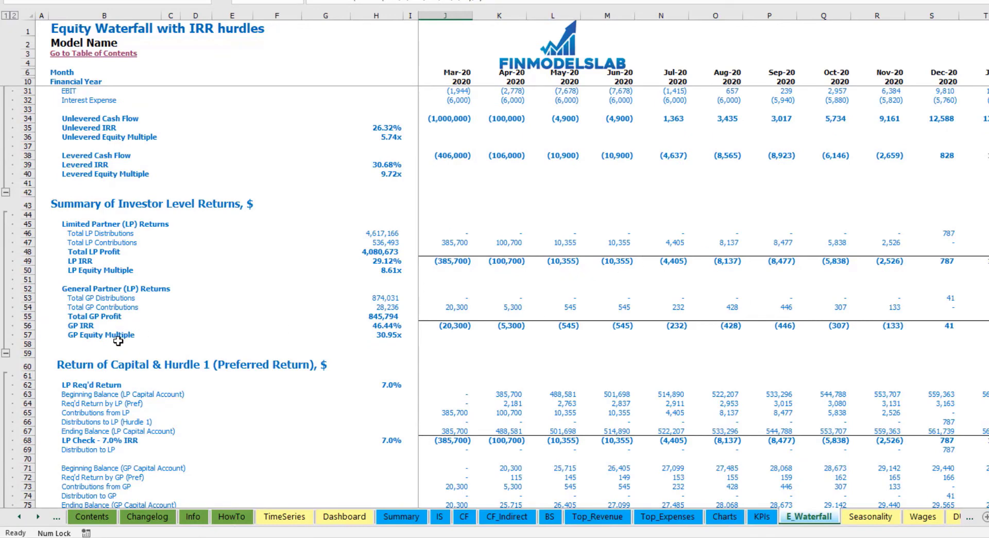
pyautogui.scroll(-3, 118, 341)
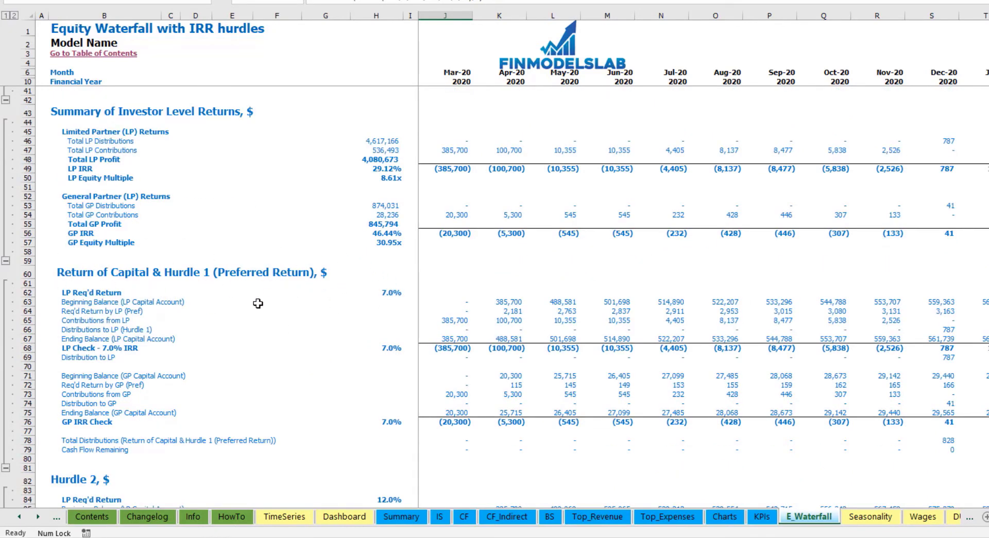
pyautogui.scroll(-9, 258, 304)
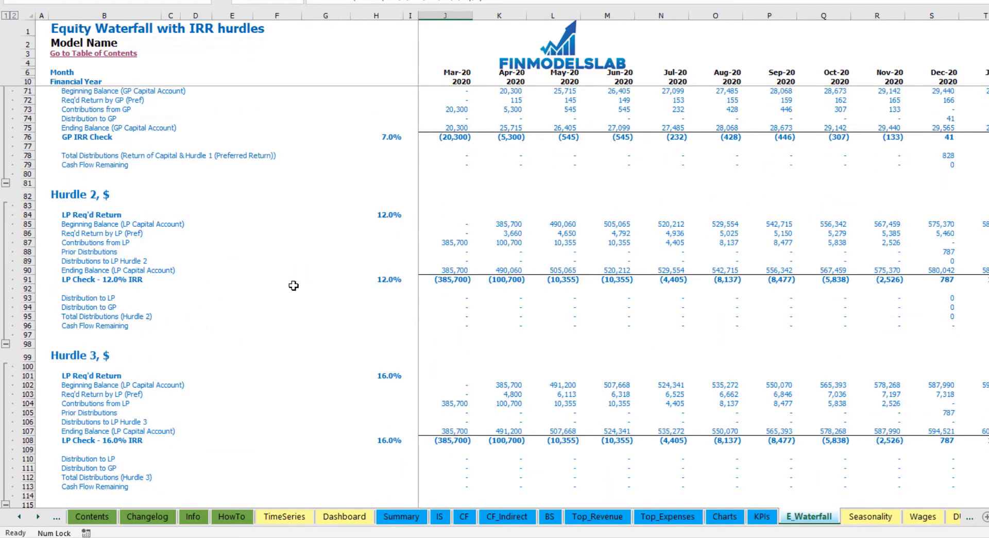
pyautogui.scroll(-6, 287, 283)
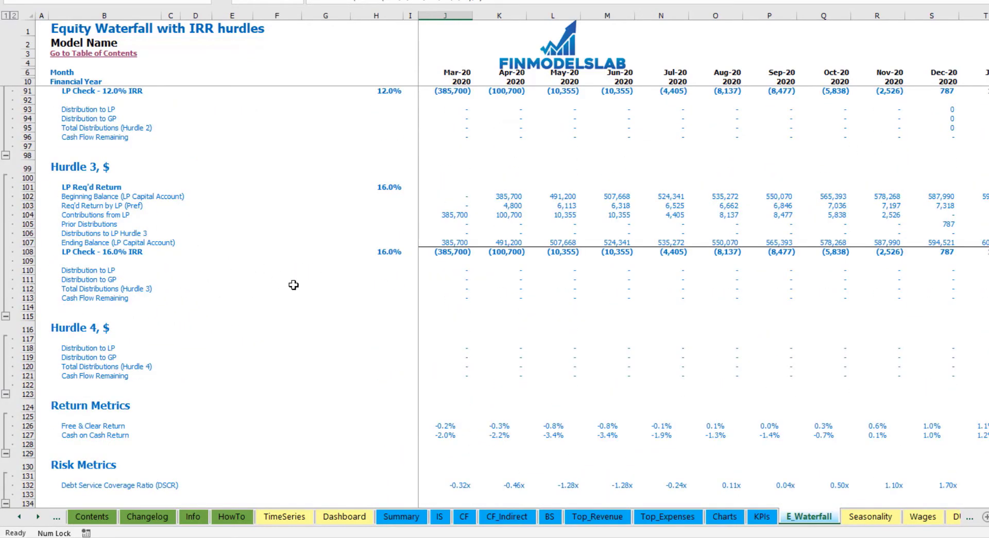
pyautogui.scroll(-3, 293, 285)
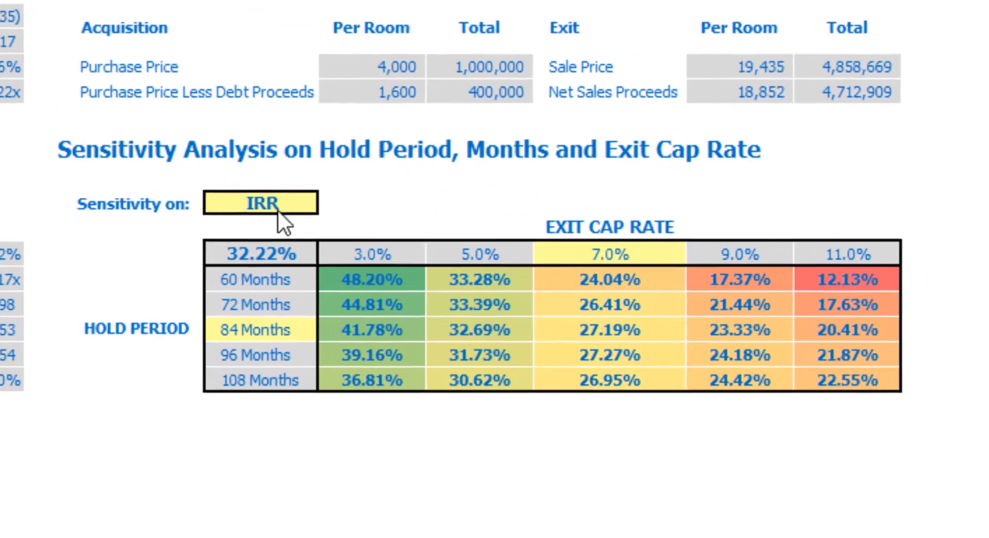
# - Examine the KPI choices for the sensitivity analysis and the table's hold period and exit cap rate axes
pyautogui.click(601, 290)
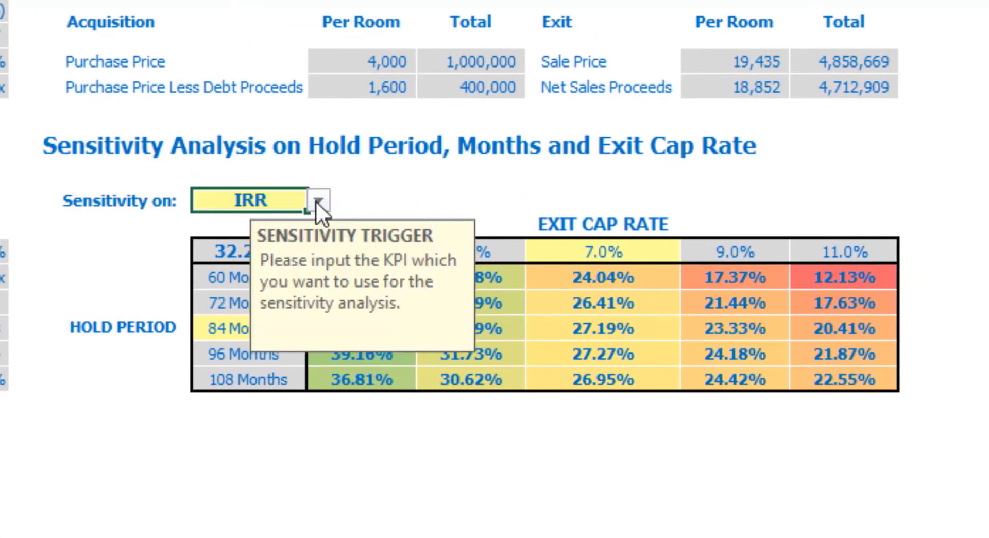
pyautogui.click(318, 201)
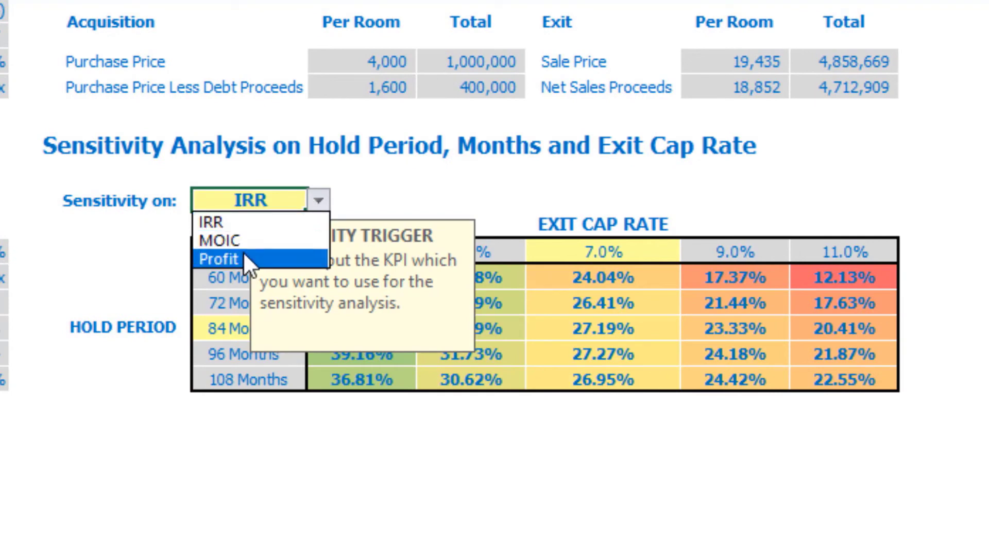
pyautogui.press('Escape')
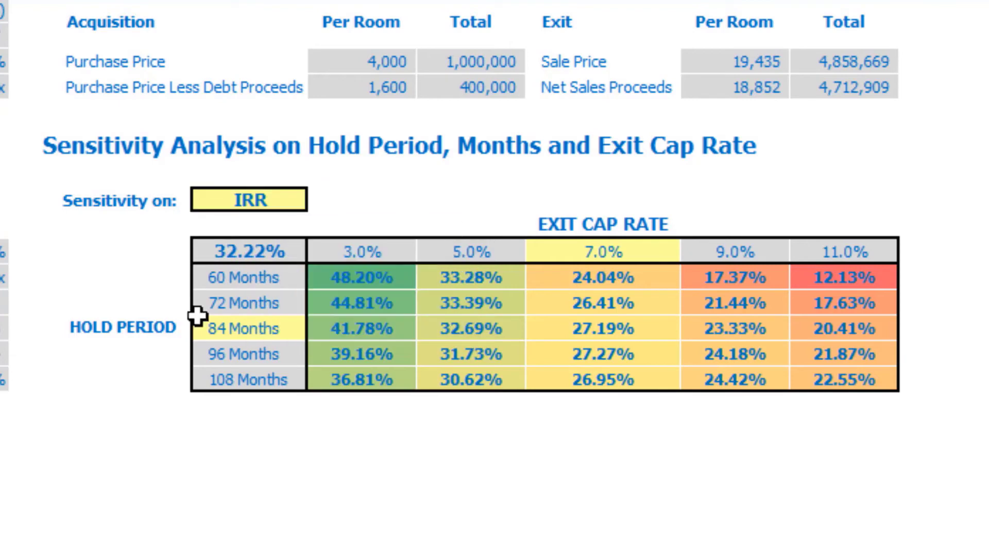
pyautogui.click(118, 341)
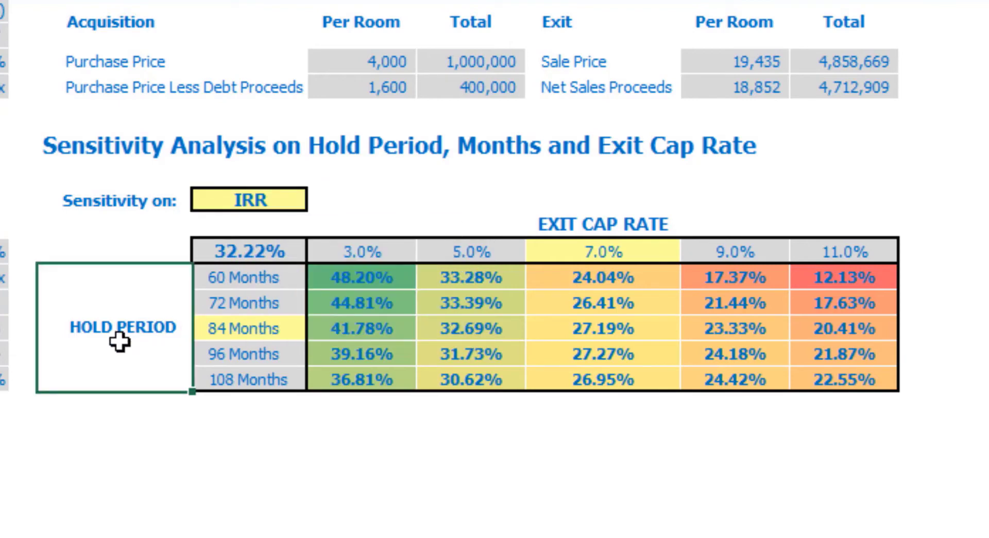
pyautogui.click(603, 226)
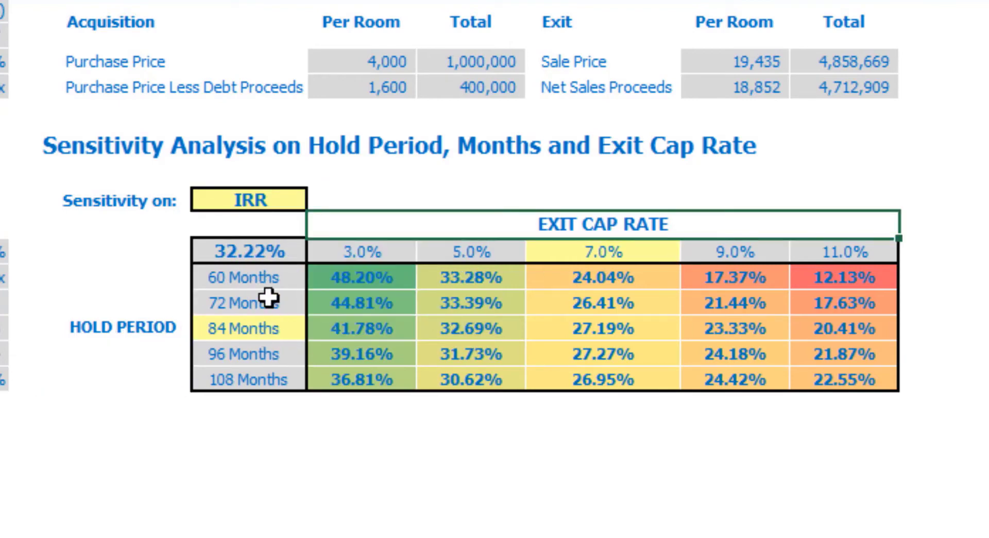
# - Set the middle point of the sensitivity table's hold period to 80 months
pyautogui.click(262, 327)
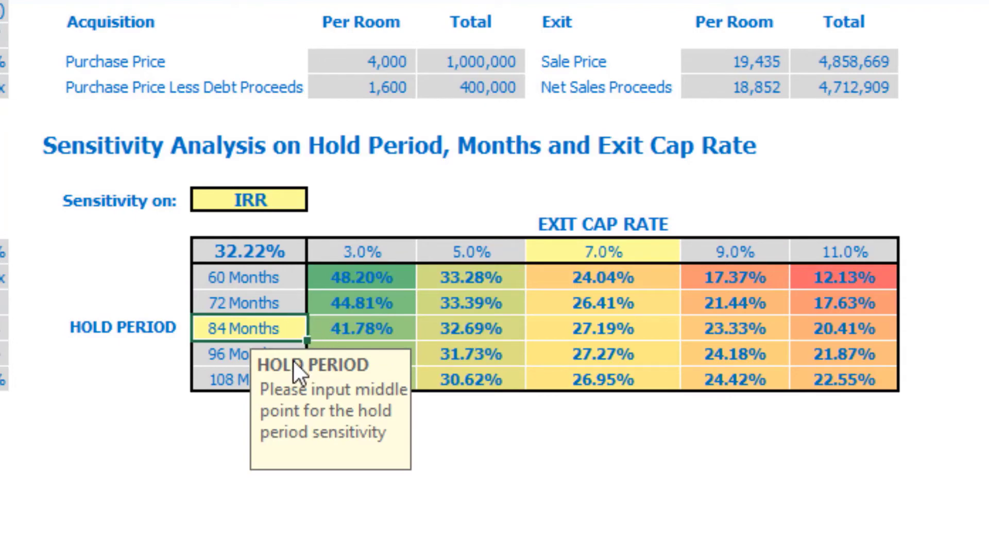
pyautogui.write('80')
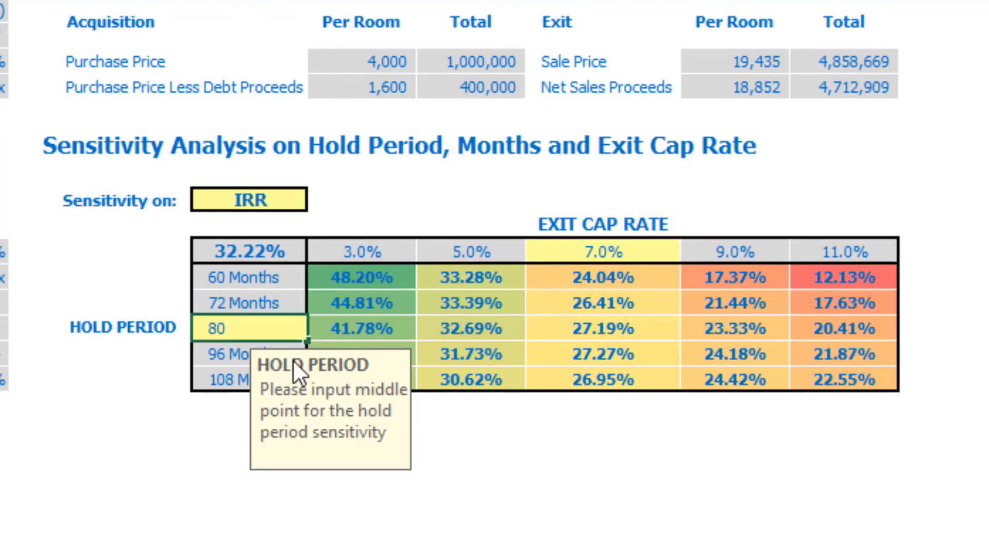
pyautogui.click(174, 466)
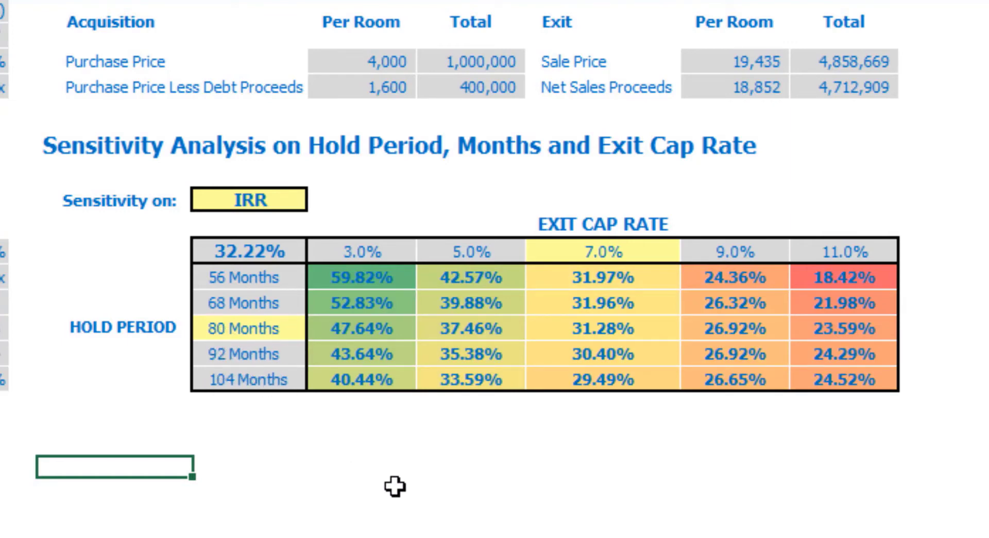
# - Set the middle point of the exit cap rate sensitivity to 6% and select the table's IRR results to review them
pyautogui.click(610, 246)
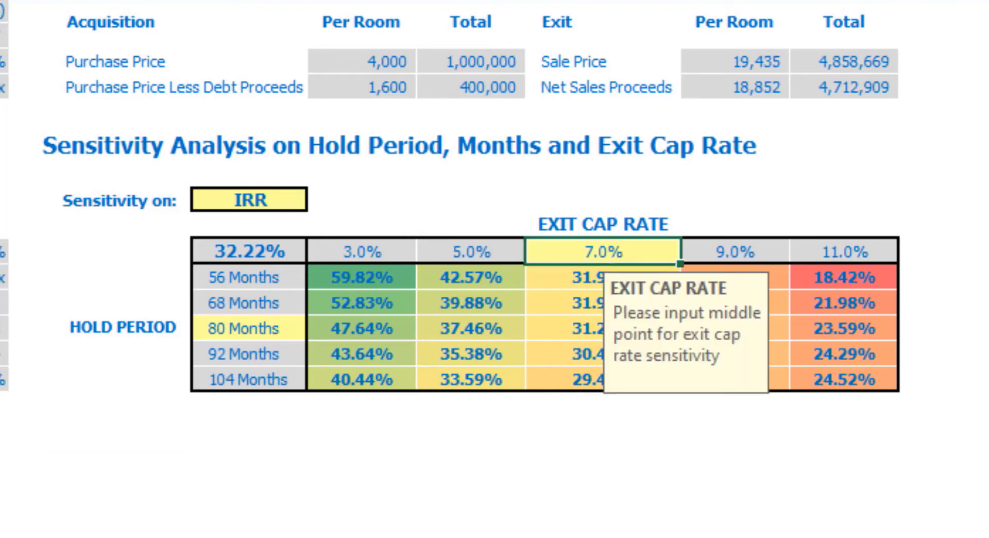
pyautogui.write('6')
pyautogui.press('Return')
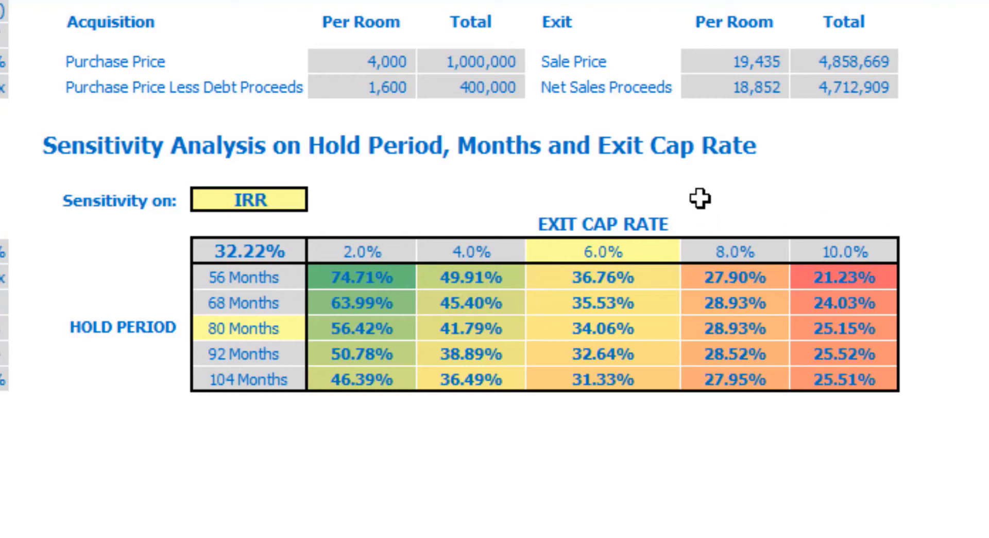
pyautogui.moveTo(336, 275)
pyautogui.mouseDown()
pyautogui.moveTo(554, 329)
pyautogui.moveTo(875, 378)
pyautogui.mouseUp()
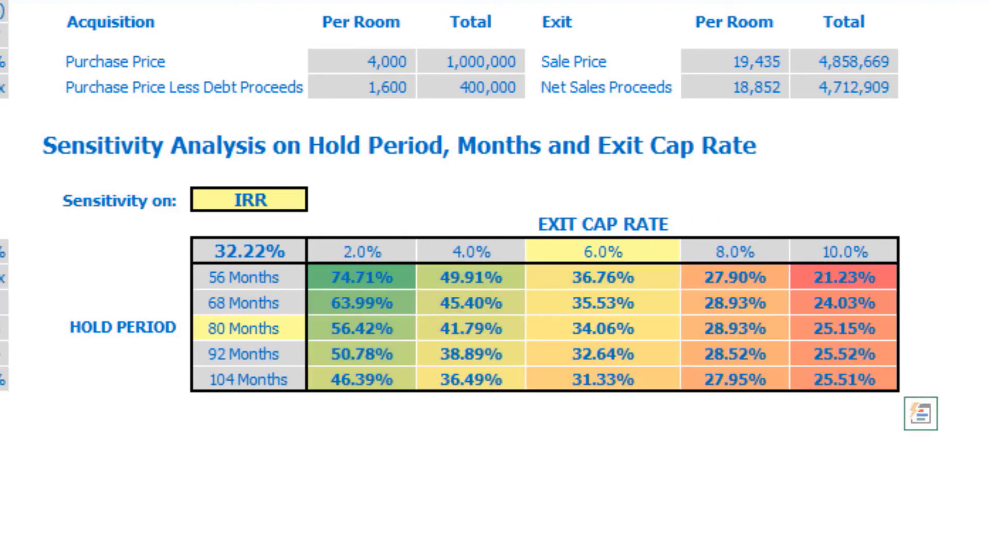
pyautogui.moveTo(382, 276); pyautogui.dragTo(809, 376)
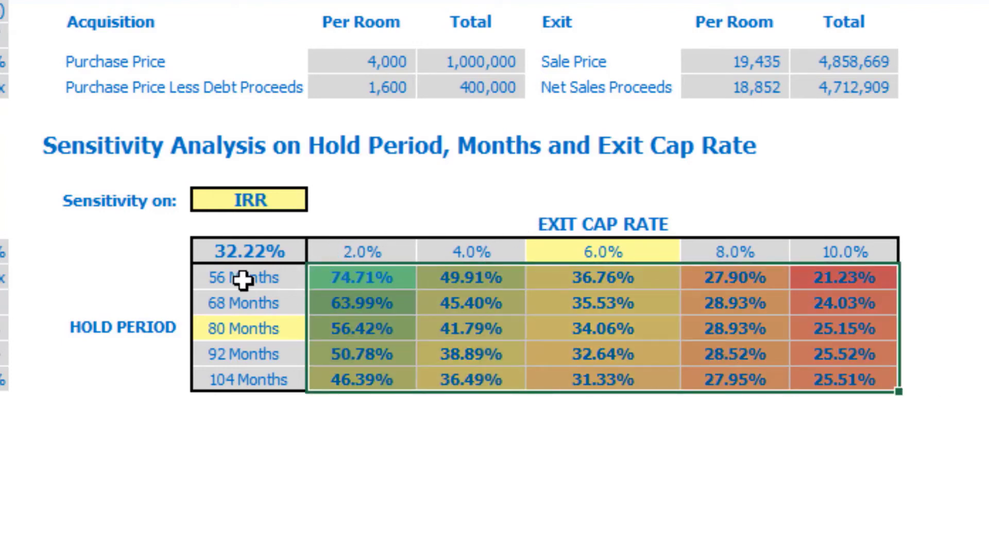
# - Switch the sensitivity analysis KPI to Profit and review the table's results and its base value
pyautogui.click(293, 200)
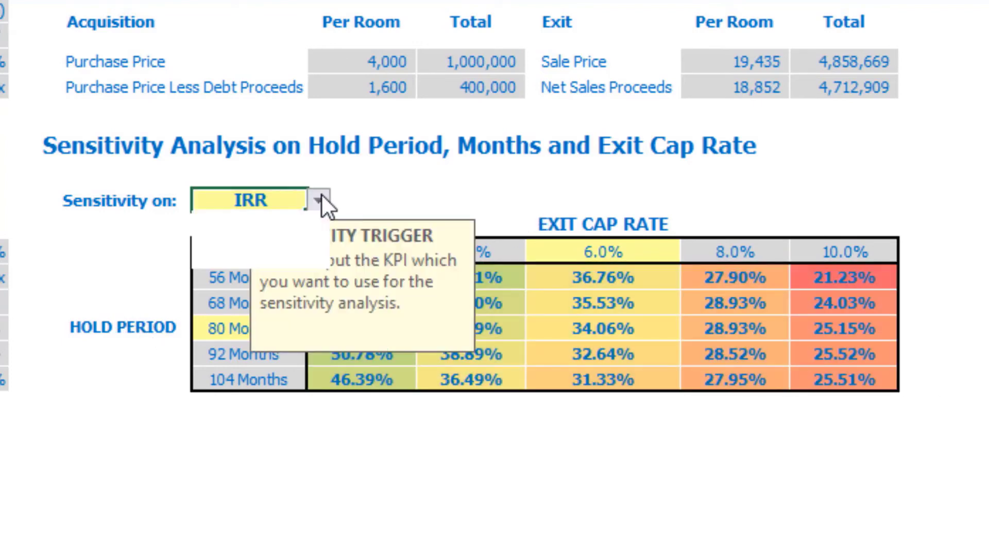
pyautogui.click(319, 201)
pyautogui.click(238, 254)
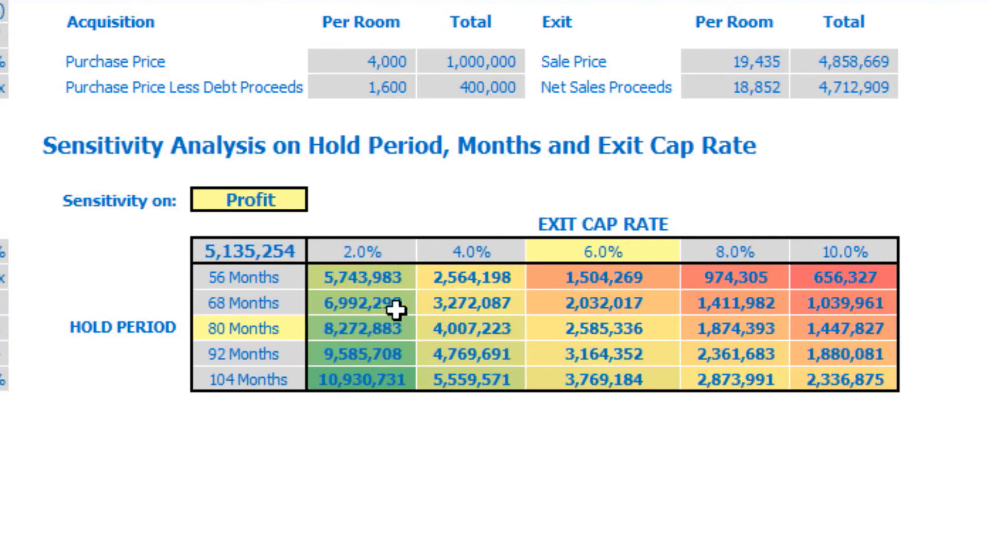
pyautogui.click(379, 284)
pyautogui.moveTo(467, 296); pyautogui.dragTo(817, 375)
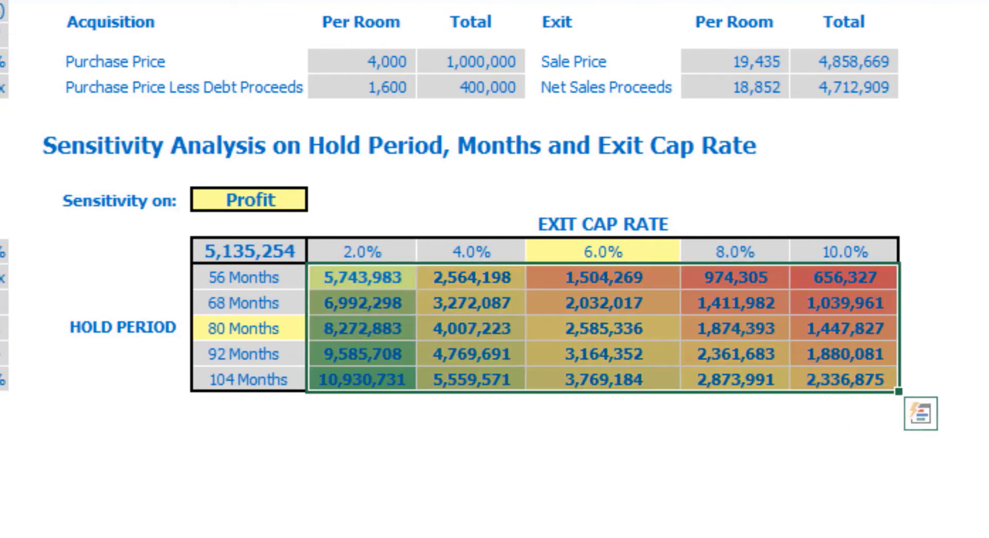
pyautogui.click(457, 274)
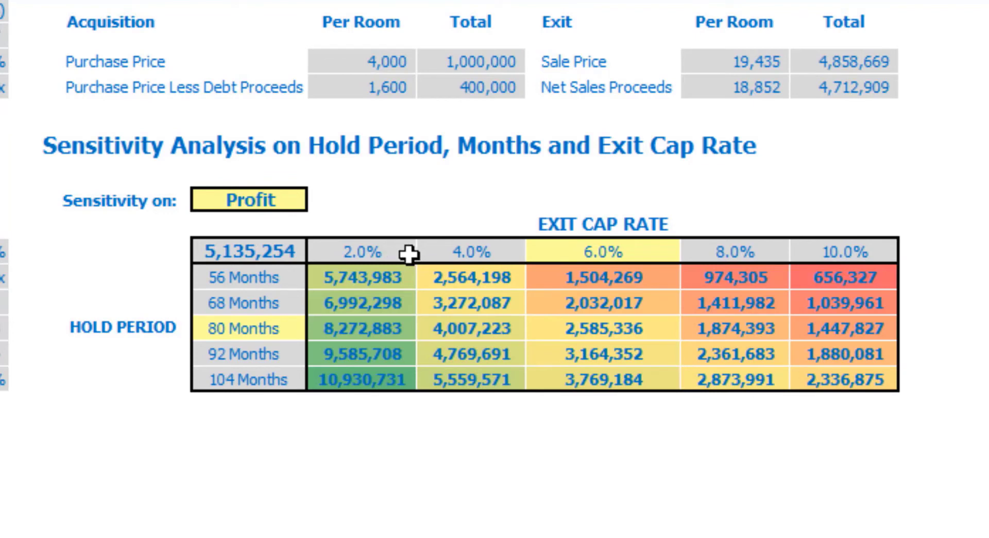
pyautogui.click(260, 249)
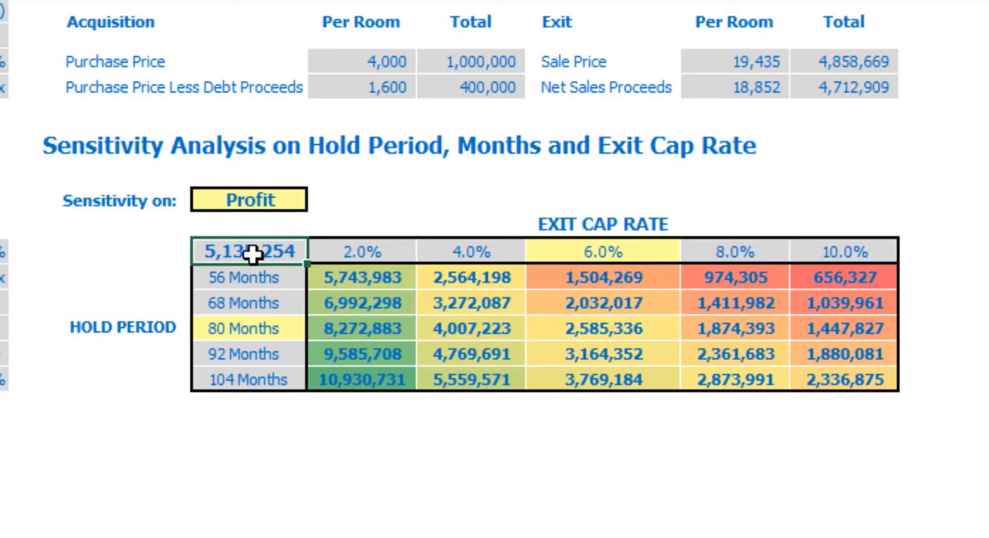
# - Switch the sensitivity analysis KPI to MOIC and check the table's base value
pyautogui.click(293, 198)
pyautogui.click(316, 198)
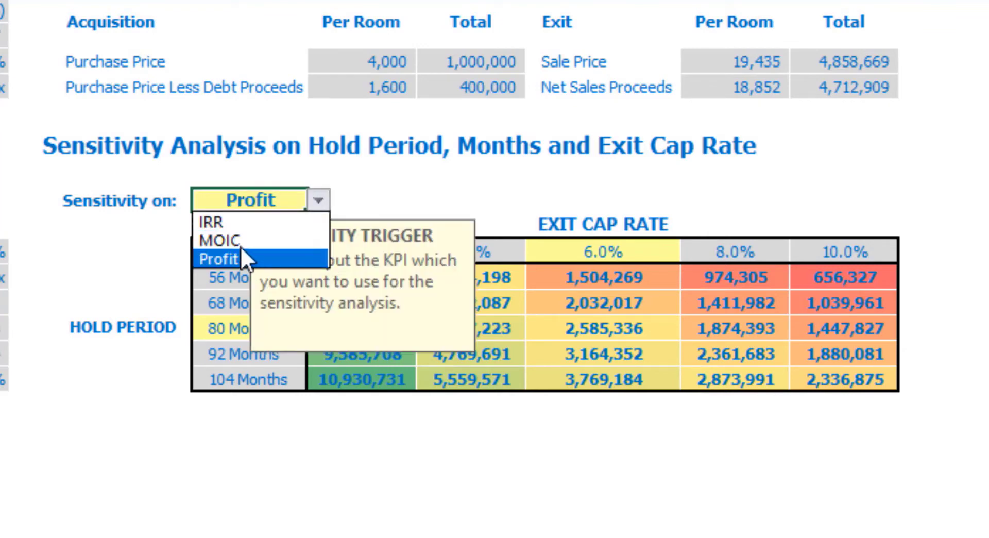
pyautogui.click(235, 242)
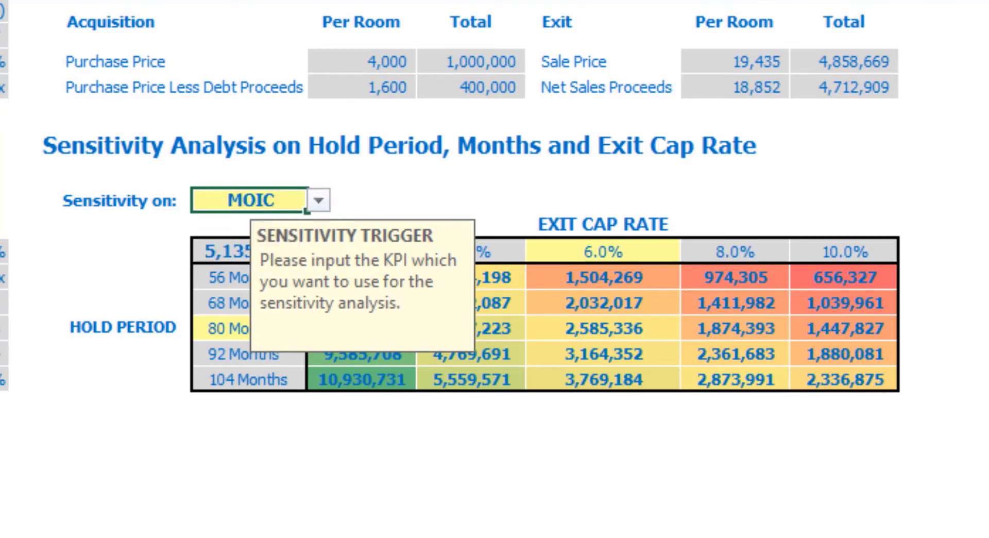
pyautogui.click(252, 243)
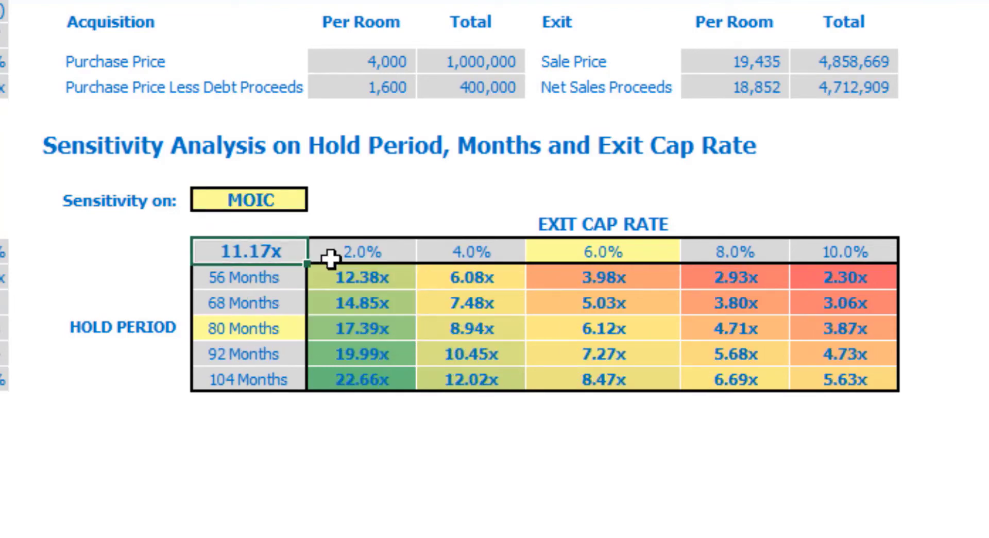
pyautogui.click(942, 199)
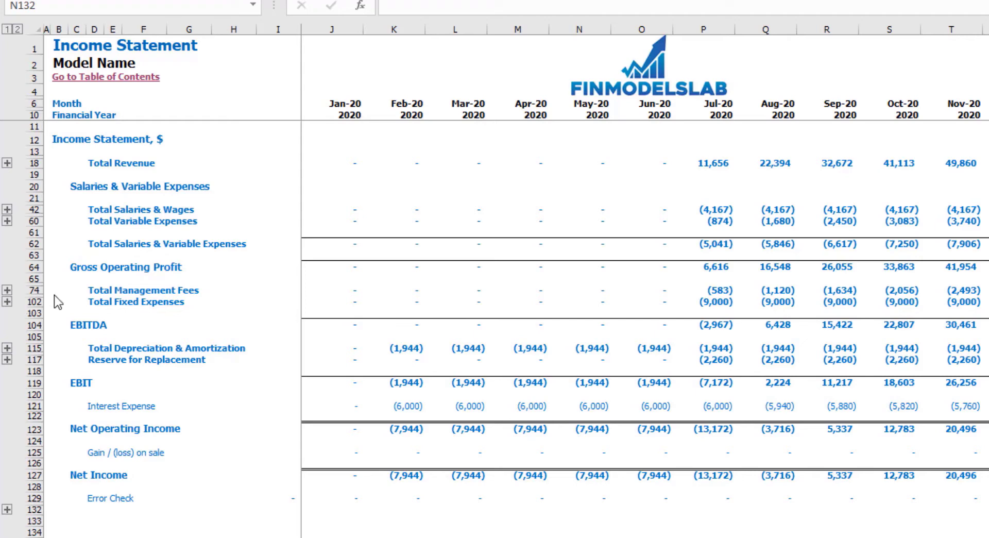
# - Examine the detail rows of the fixed expenses and the salaries and wages groups in the income statement, collapsing each group again
pyautogui.click(7, 302)
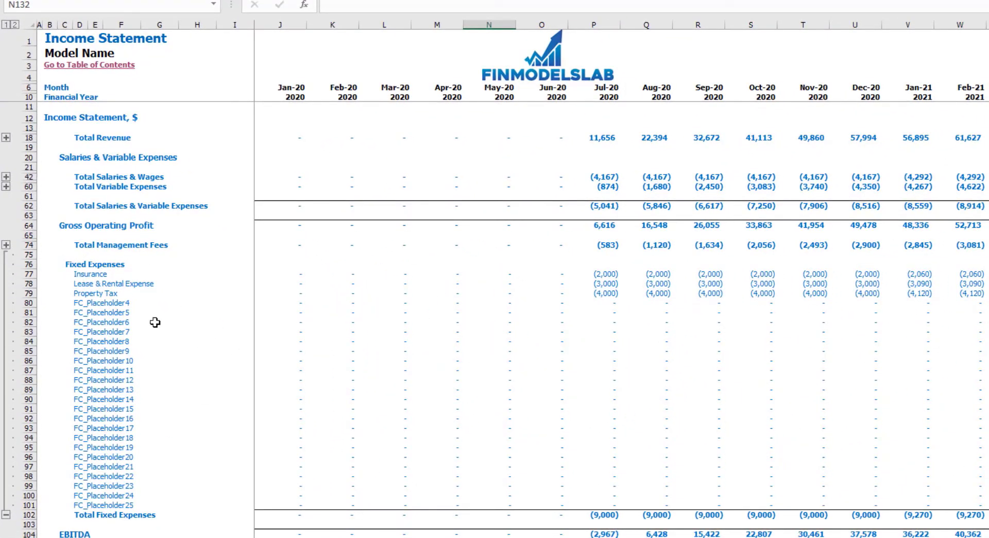
pyautogui.click(5, 282)
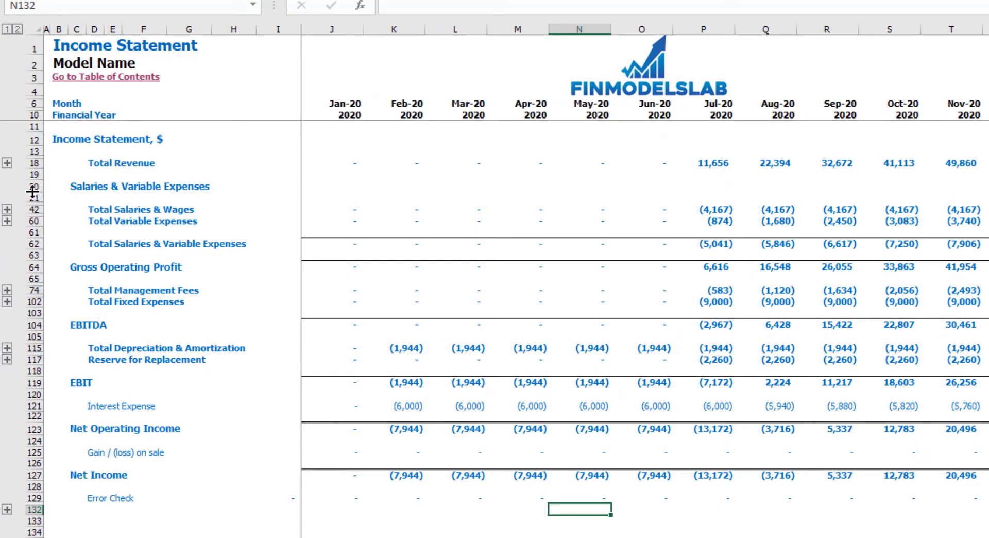
pyautogui.click(7, 209)
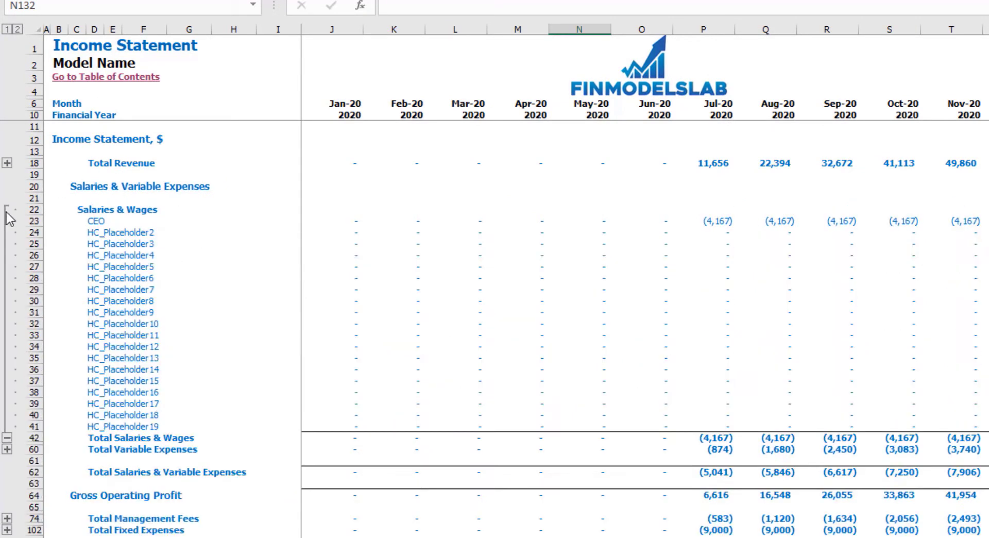
pyautogui.click(6, 209)
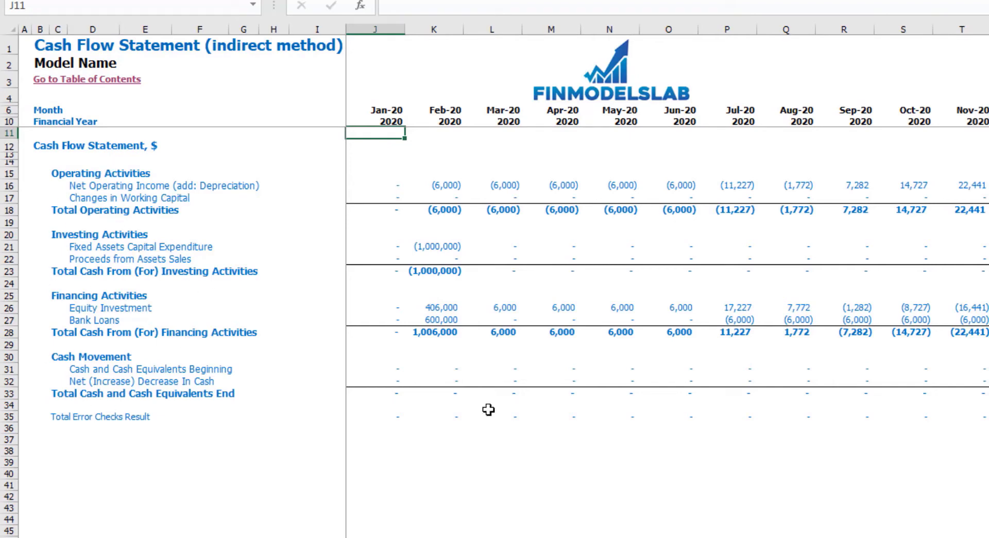
# - Set the Financial Statements Summary's detailed fiscal year to 2022 and review its income statement, balance sheet and cash flow sections
pyautogui.hotkey('ctrl', 'pagedown')
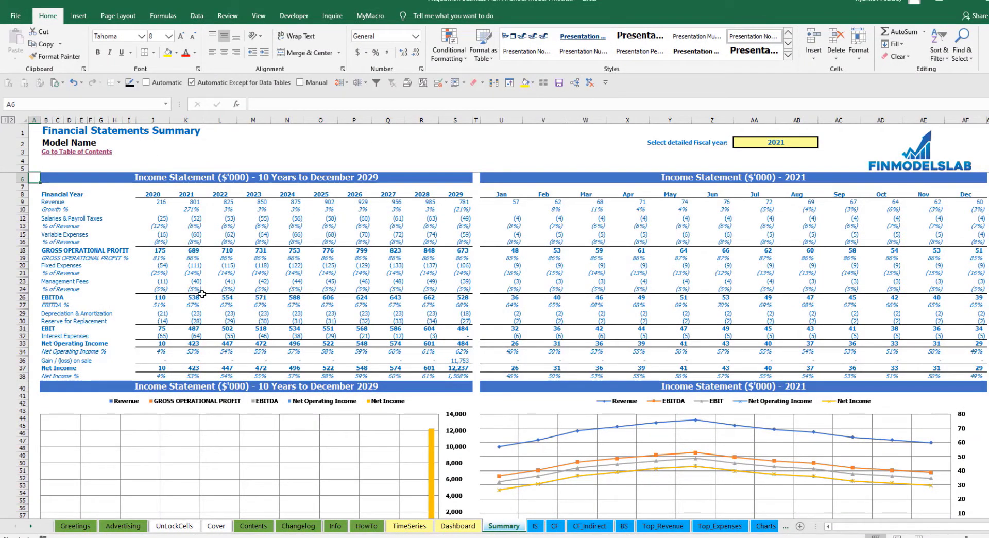
pyautogui.click(781, 142)
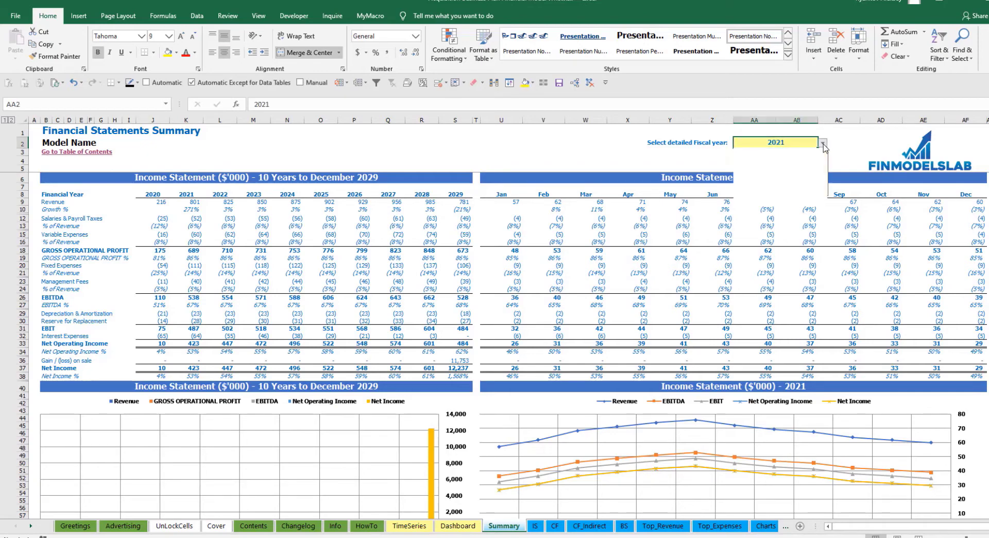
pyautogui.click(823, 143)
pyautogui.click(751, 160)
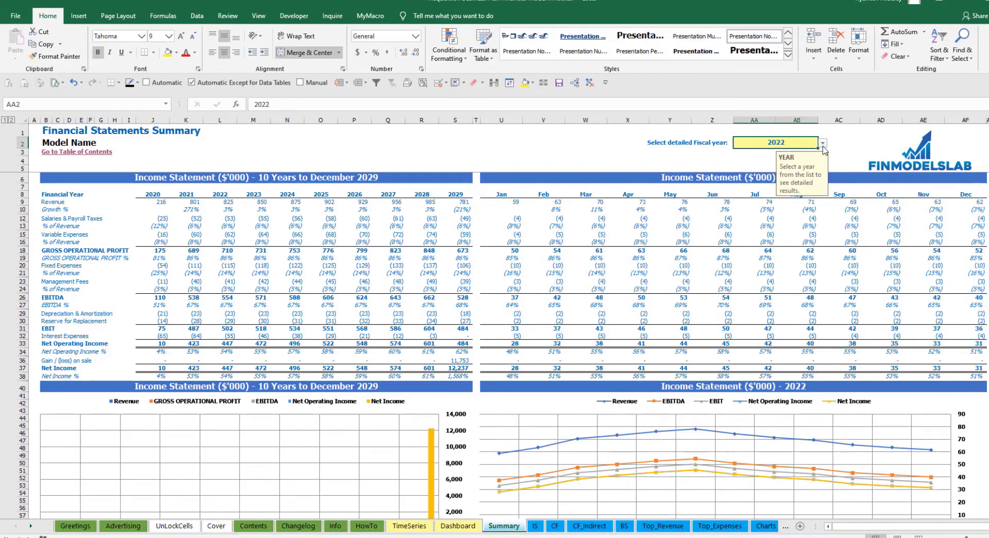
pyautogui.click(632, 152)
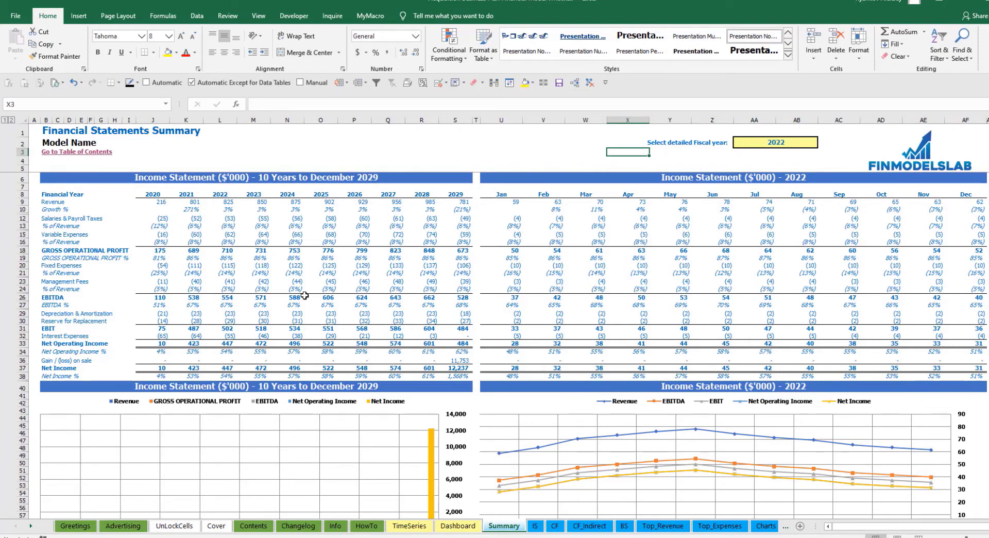
pyautogui.scroll(-3, 305, 295)
pyautogui.scroll(-3, 305, 297)
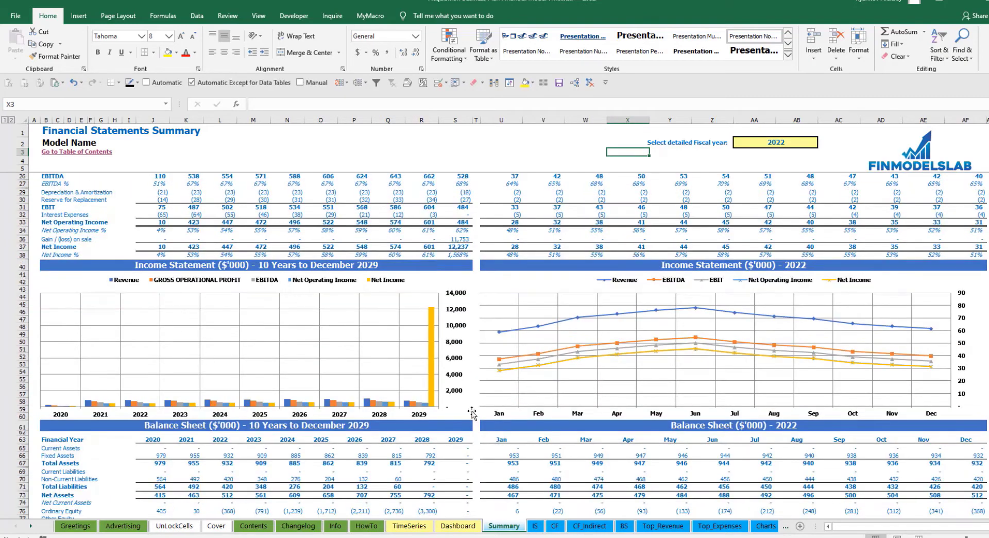
pyautogui.scroll(-9, 333, 343)
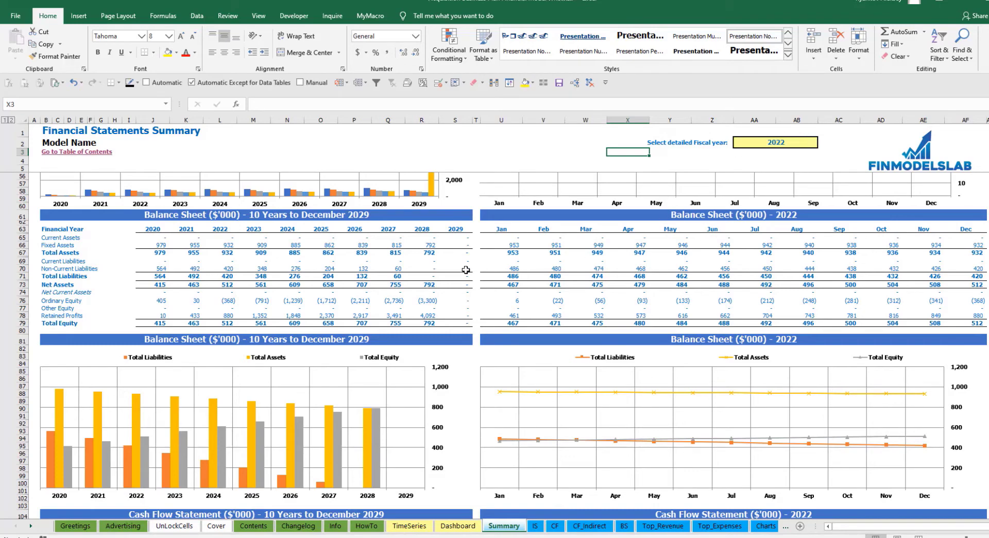
pyautogui.scroll(-3, 269, 307)
pyautogui.scroll(-9, 283, 293)
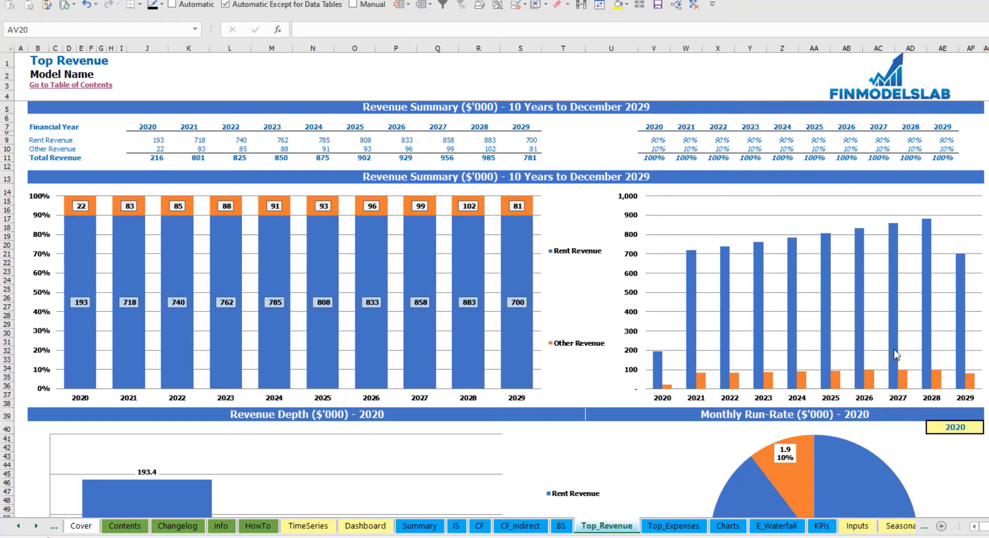
# - Set the year of the Revenue Depth and Monthly Run-Rate charts on the Top Revenue sheet to 2021
pyautogui.scroll(-7, 551, 313)
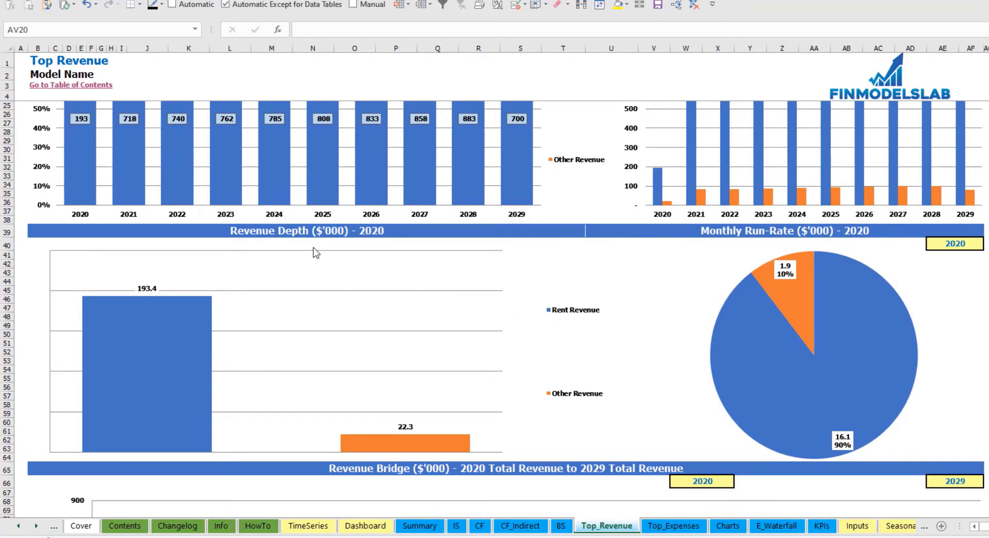
pyautogui.click(982, 244)
pyautogui.click(986, 244)
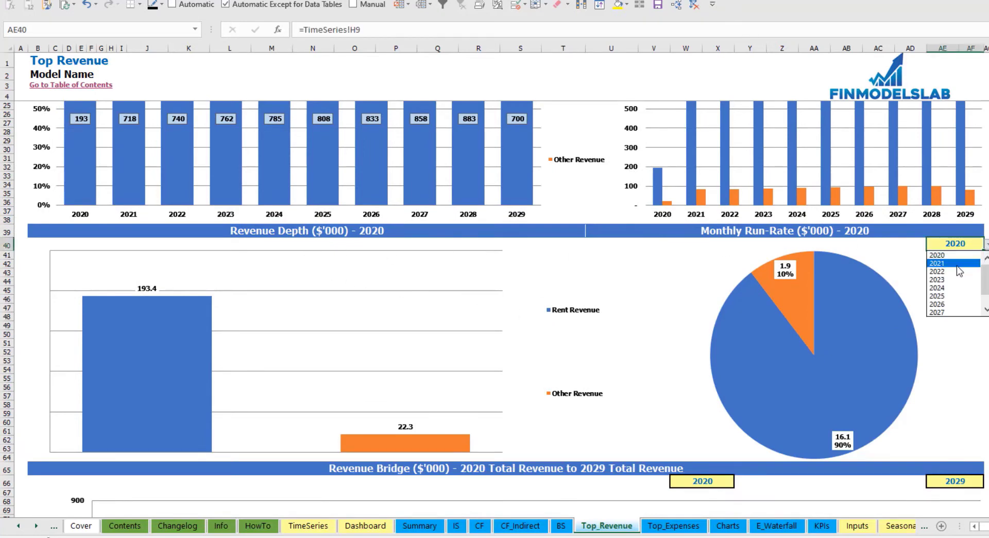
pyautogui.click(947, 264)
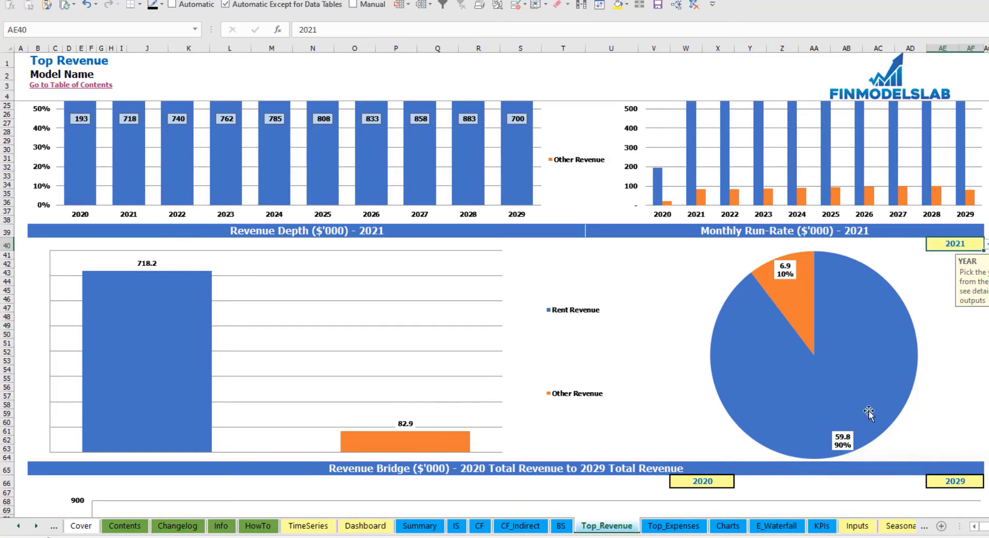
# - Set the last year of the Revenue Bridge chart to 2028
pyautogui.scroll(-10, 495, 309)
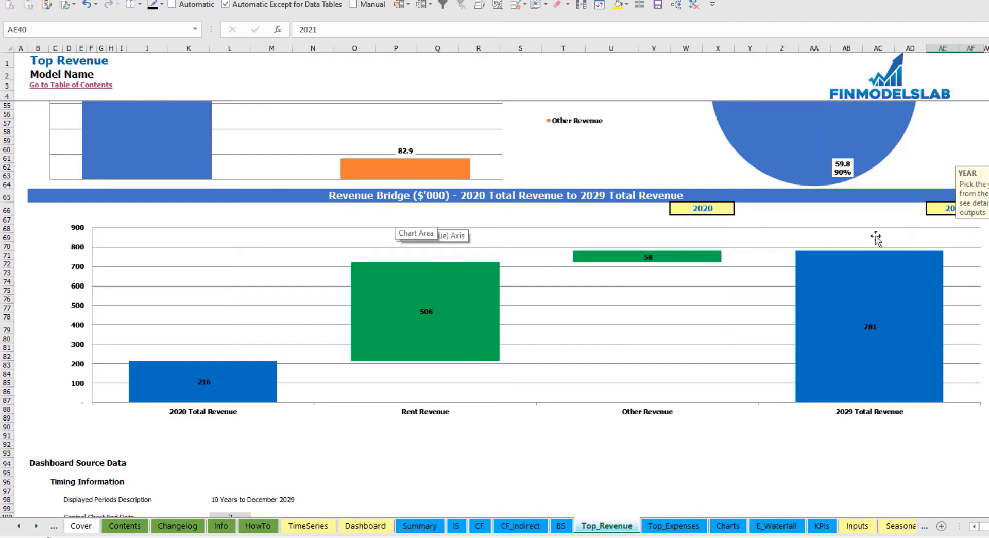
pyautogui.click(988, 219)
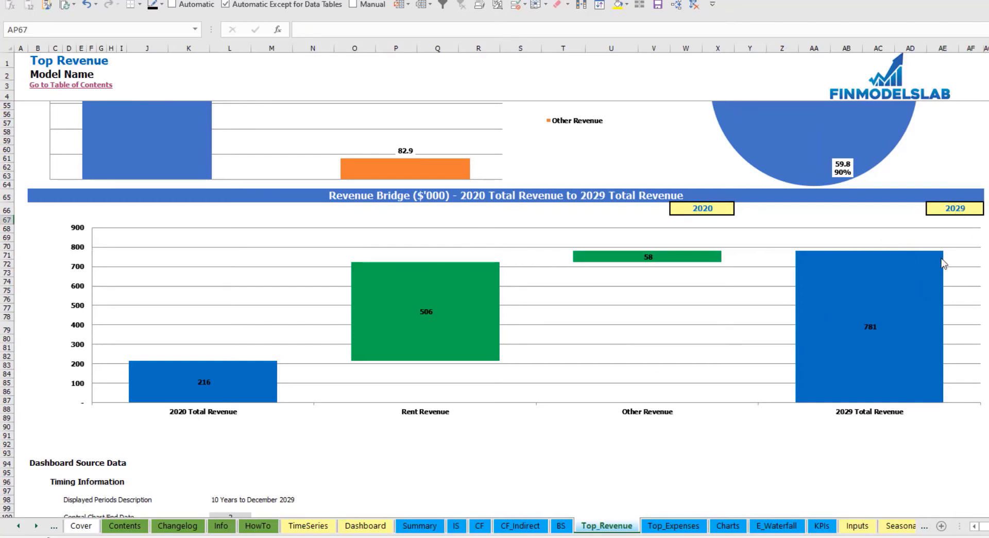
pyautogui.click(973, 209)
pyautogui.click(986, 209)
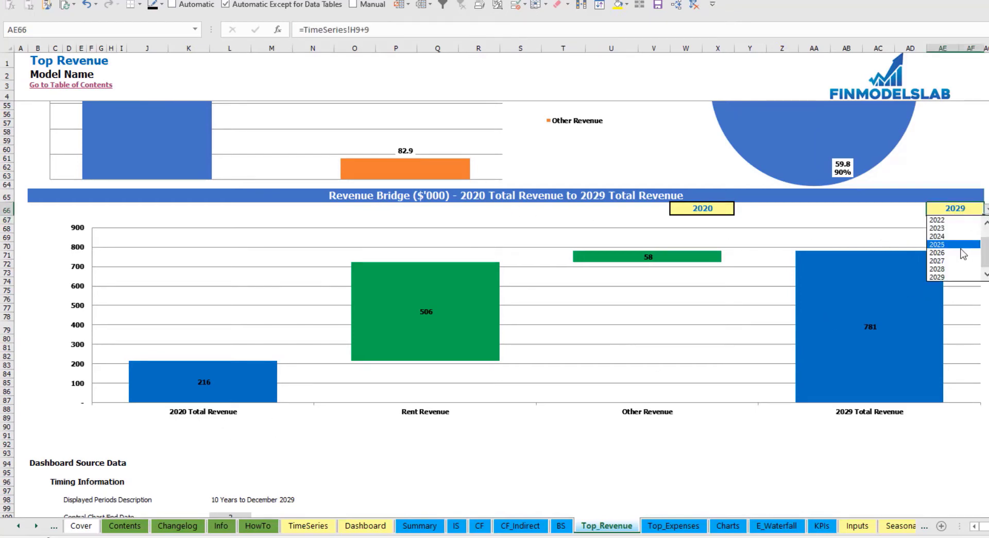
pyautogui.press('Escape')
pyautogui.write('2028')
pyautogui.press('Return')
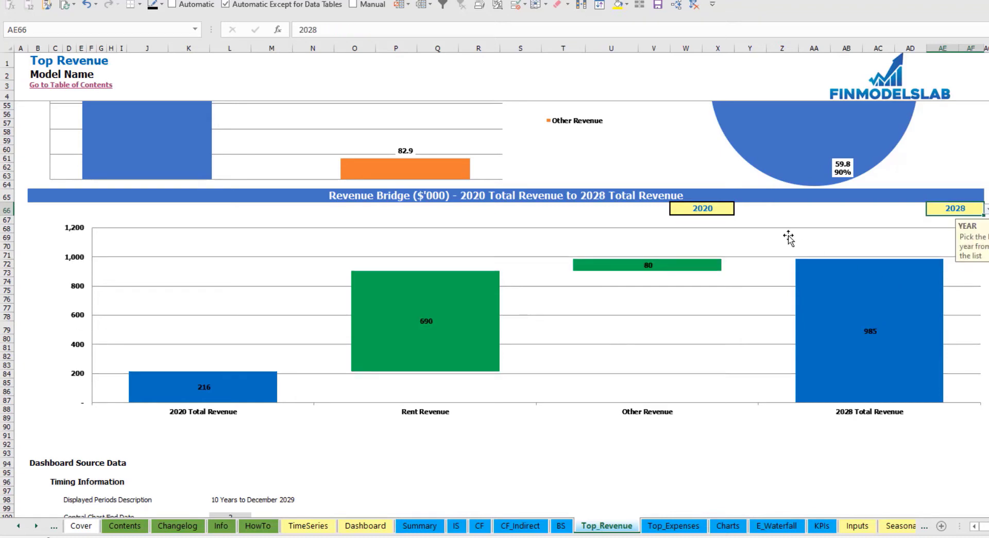
# - Set the first year of the Revenue Bridge chart to 2022
pyautogui.click(726, 211)
pyautogui.click(741, 209)
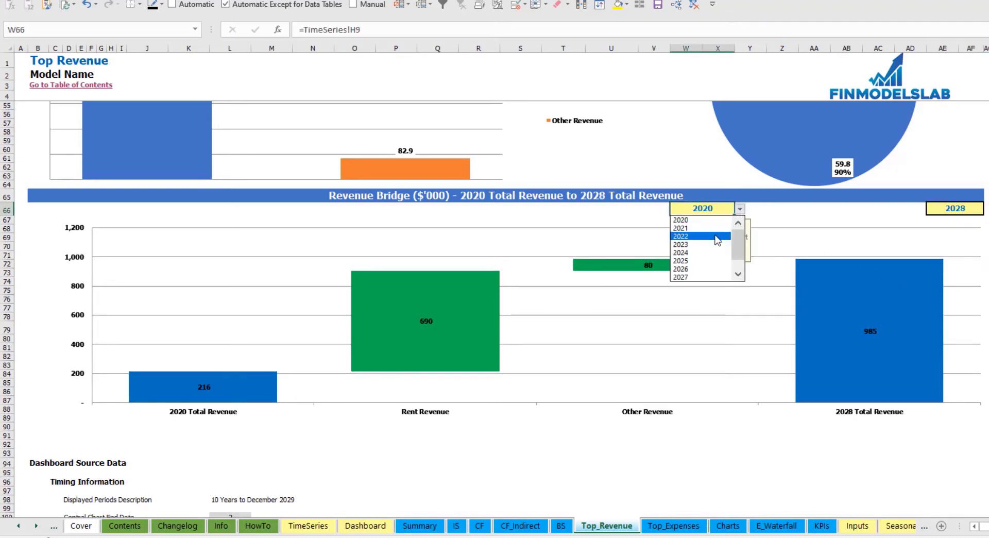
pyautogui.click(690, 235)
pyautogui.press('Tab')
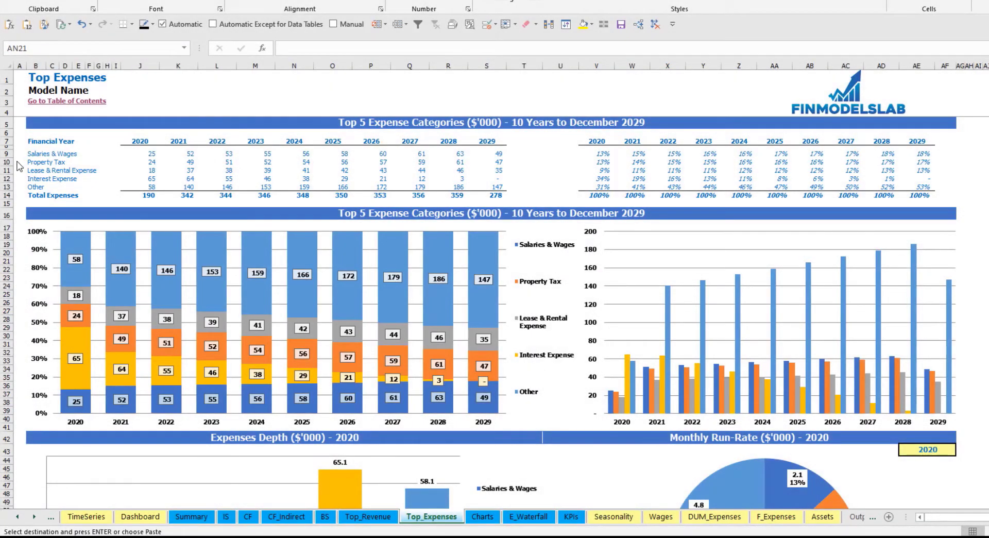
# - Examine the Top Expenses sheet's four largest categories, the Other row, and the yearly amounts and percentage shares
pyautogui.moveTo(6, 154); pyautogui.dragTo(7, 178)
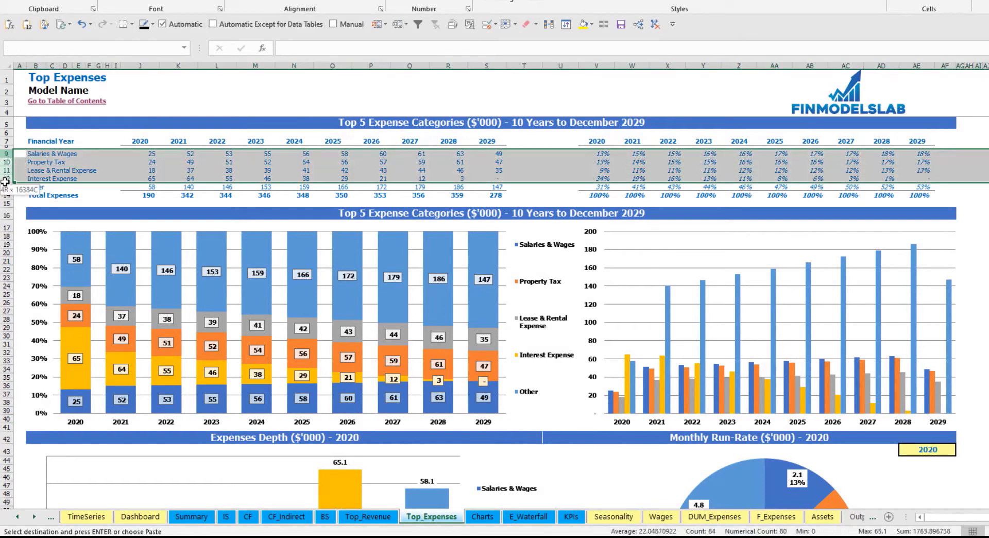
pyautogui.click(19, 161)
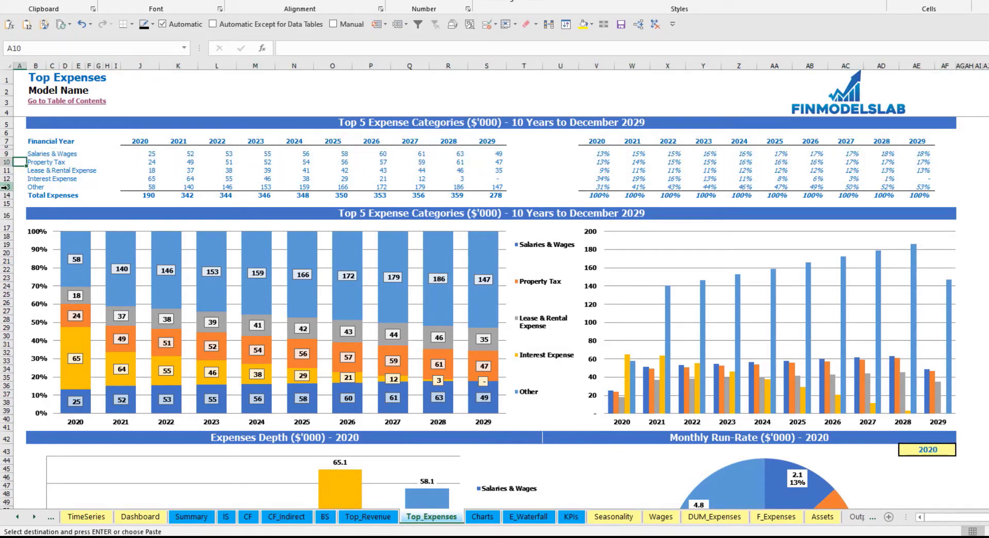
pyautogui.click(6, 187)
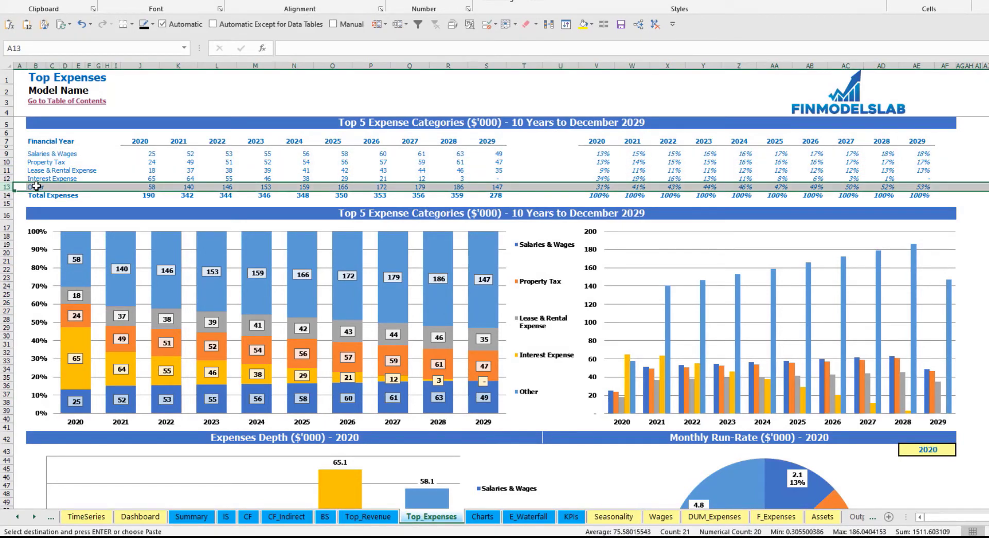
pyautogui.click(21, 165)
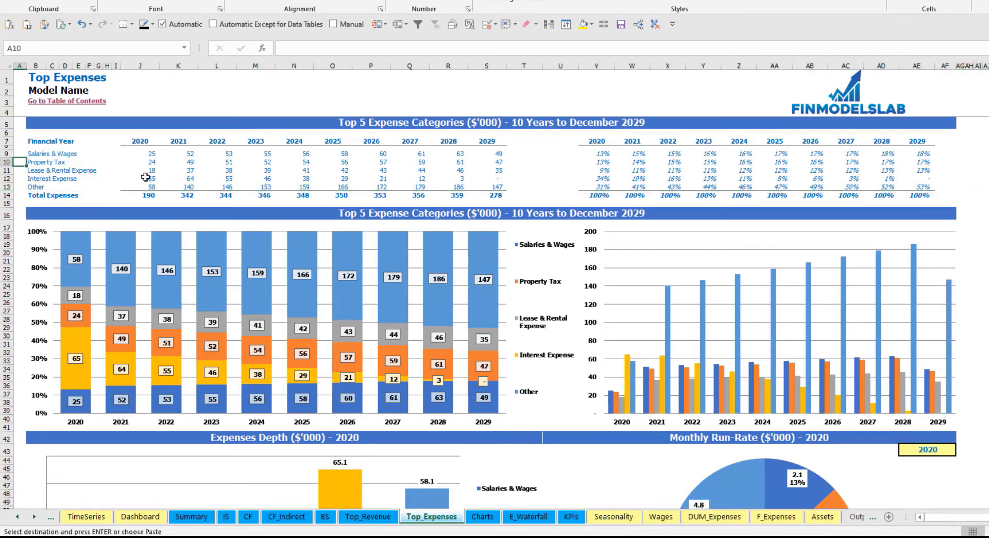
pyautogui.moveTo(140, 142); pyautogui.dragTo(497, 187)
pyautogui.moveTo(598, 142); pyautogui.dragTo(916, 183)
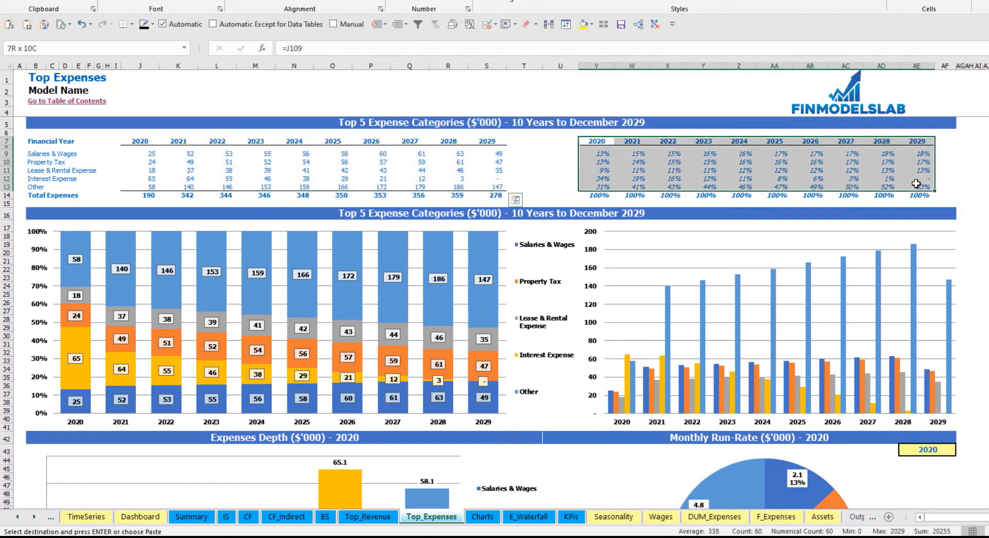
pyautogui.click(981, 153)
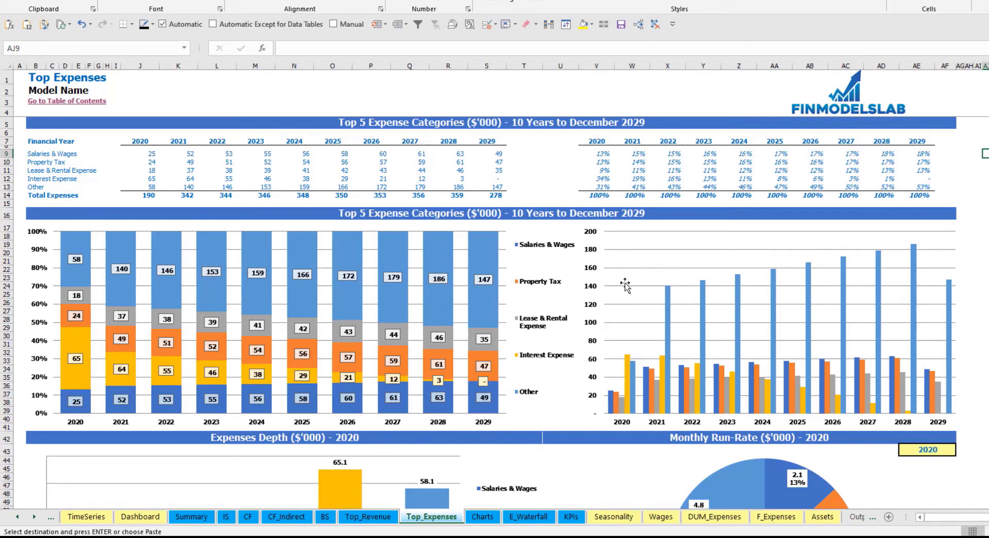
# - Set the year of the Expenses Depth and Monthly Run-Rate charts to 2022 and review the expense breakdown
pyautogui.scroll(-10, 494, 312)
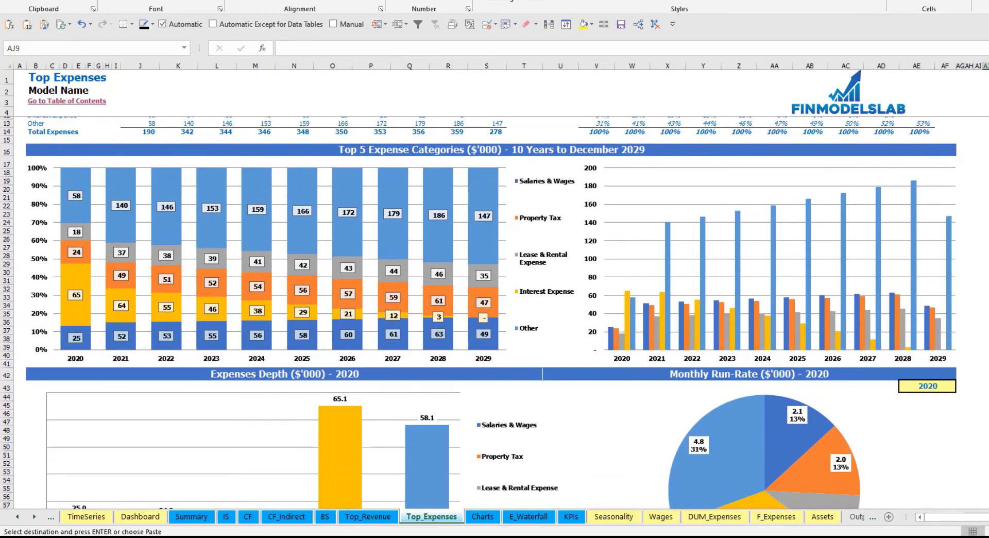
pyautogui.scroll(-2, 687, 229)
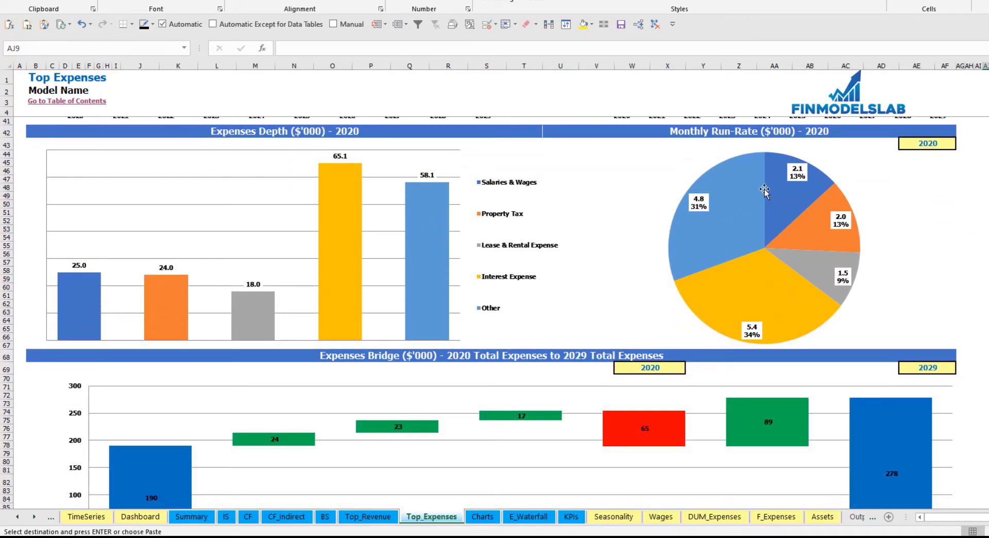
pyautogui.click(949, 146)
pyautogui.click(961, 143)
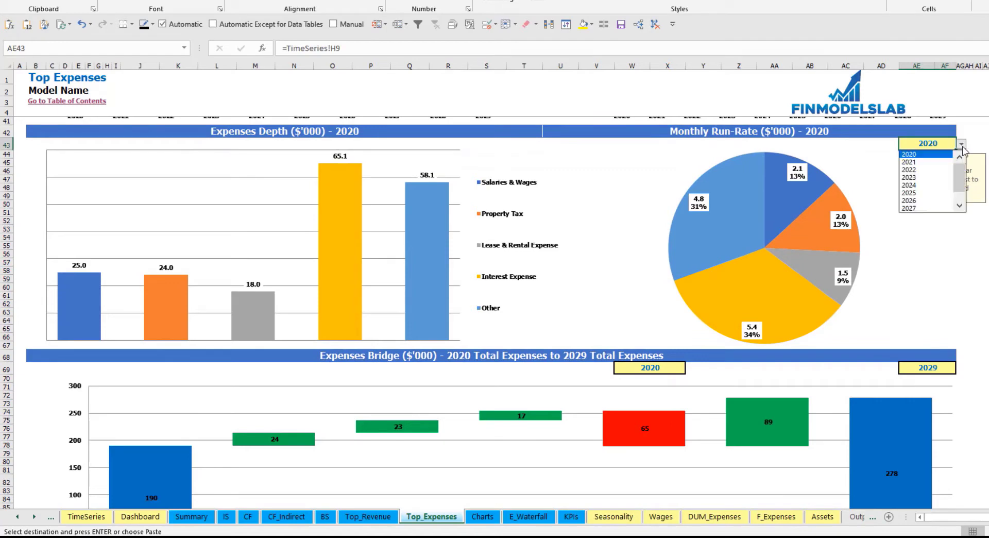
pyautogui.click(922, 169)
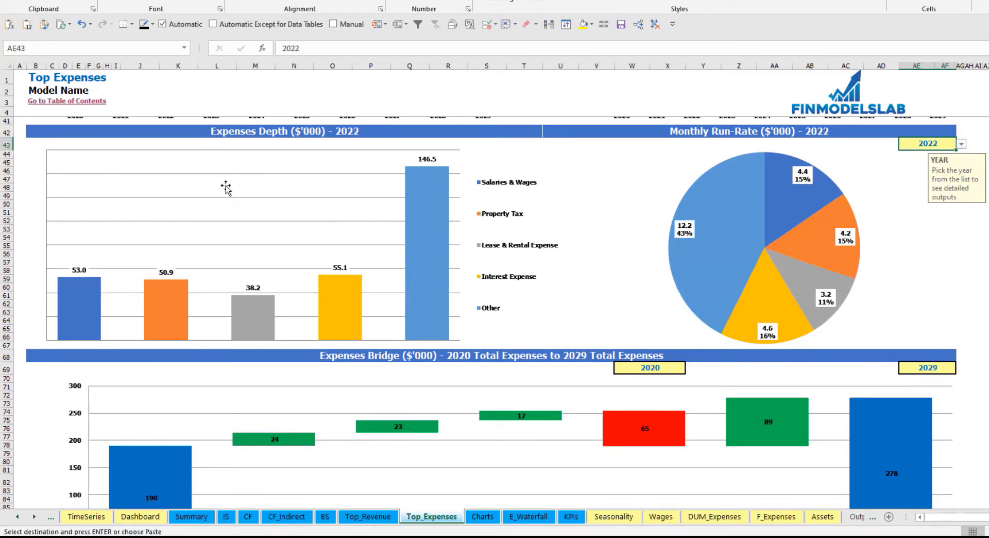
pyautogui.click(987, 287)
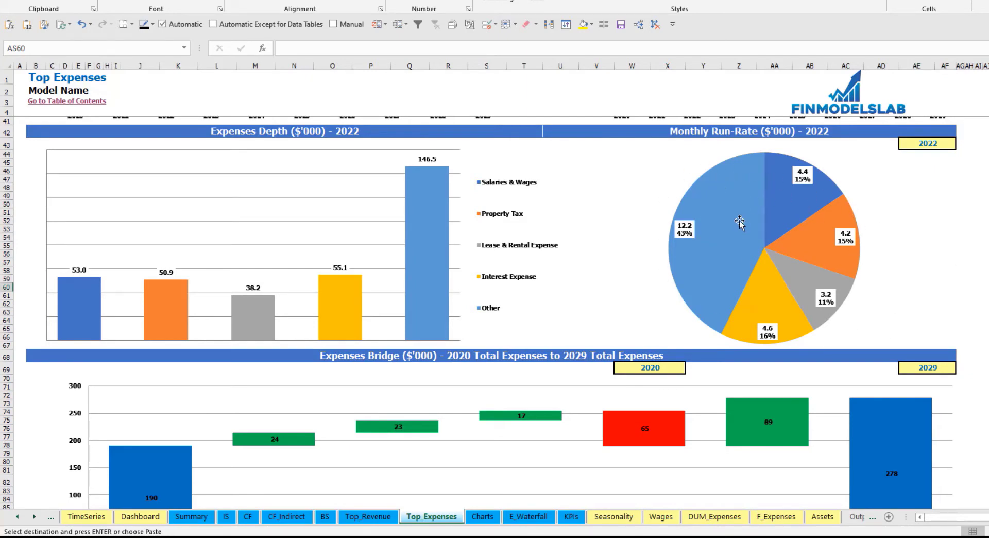
# - Set the first year of the Expenses Bridge chart to 2022 and choose a different last year for it
pyautogui.scroll(-9, 478, 312)
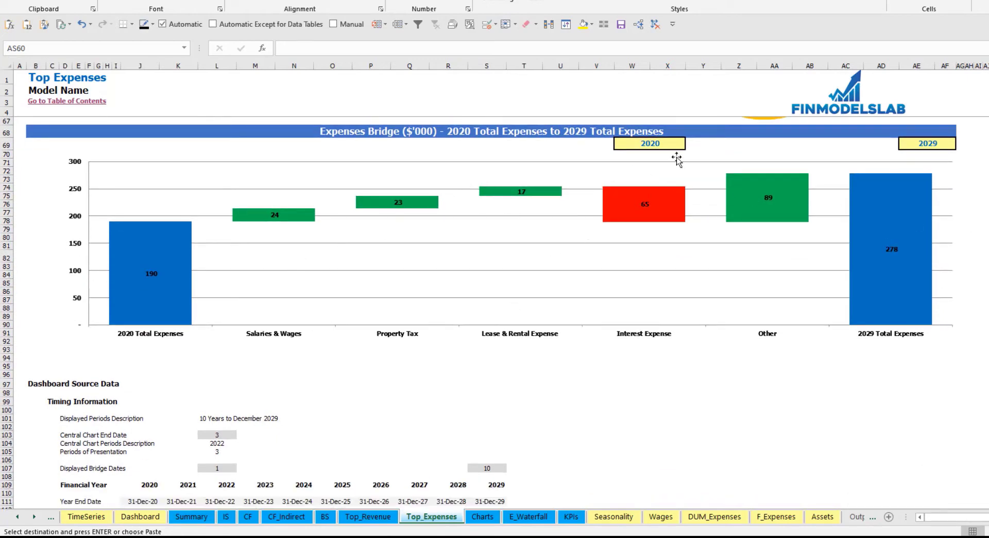
pyautogui.click(677, 144)
pyautogui.click(690, 144)
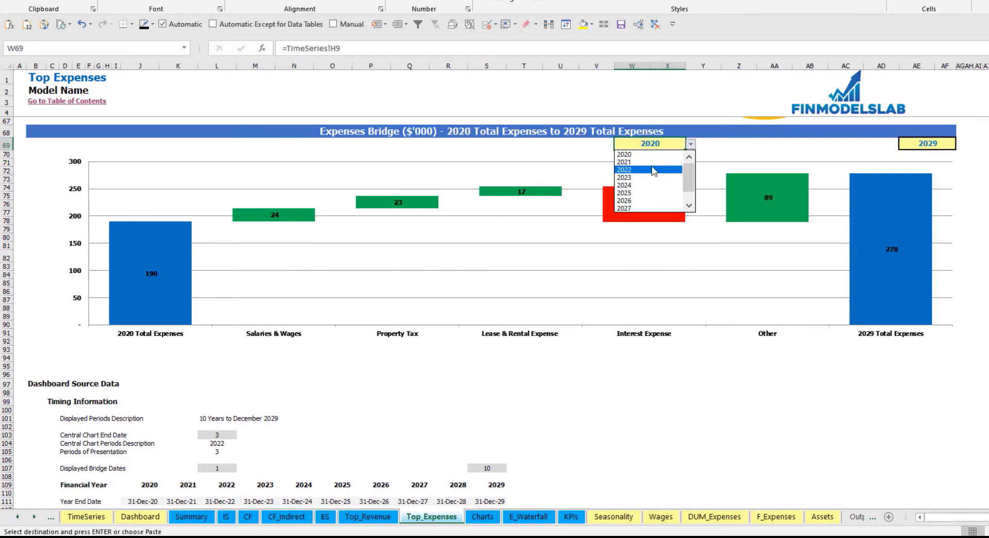
pyautogui.click(653, 167)
pyautogui.click(930, 149)
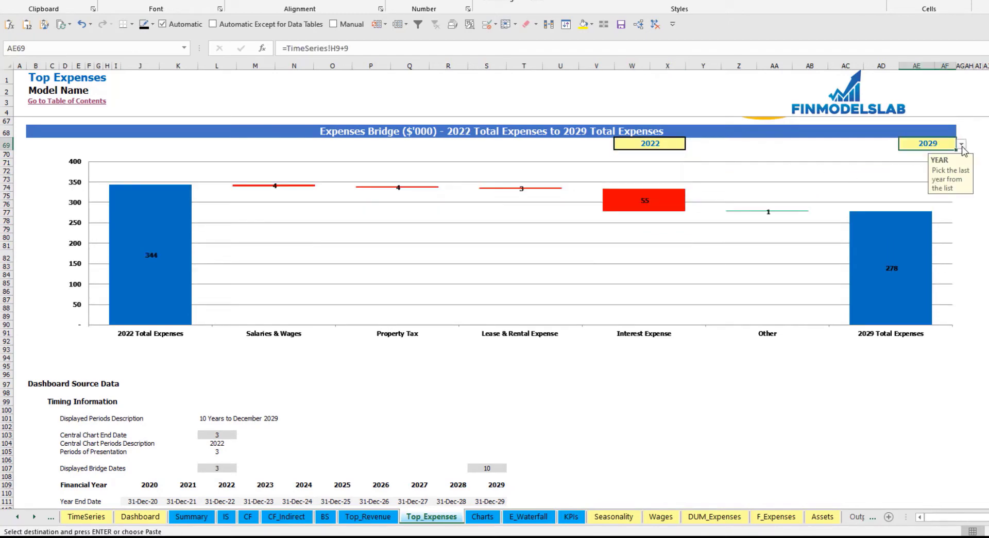
pyautogui.click(962, 146)
pyautogui.click(933, 192)
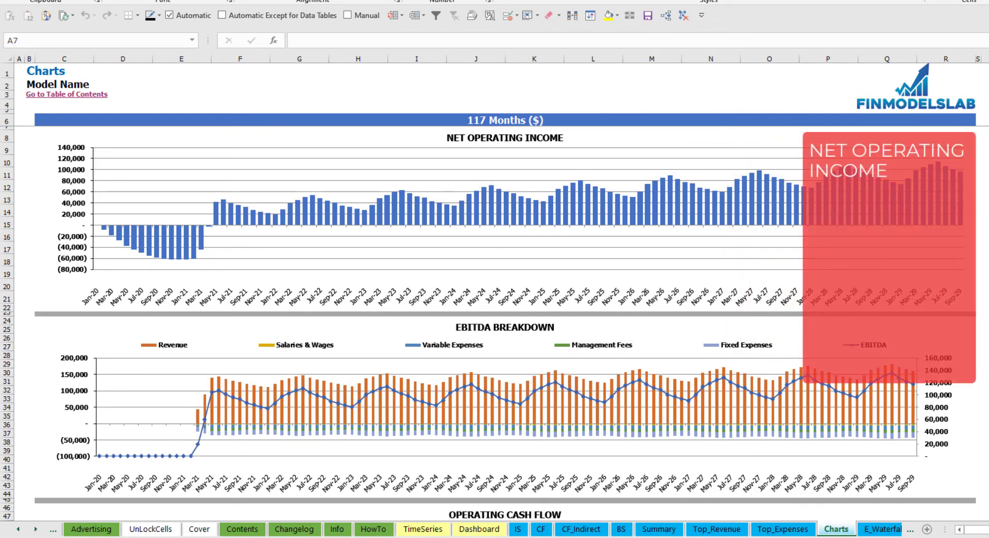
# - Examine the Charts sheet's monthly Net Operating Income, EBITDA Breakdown, Operating Cash Flow and Revenue Breakdown charts
pyautogui.scroll(-5, 505, 310)
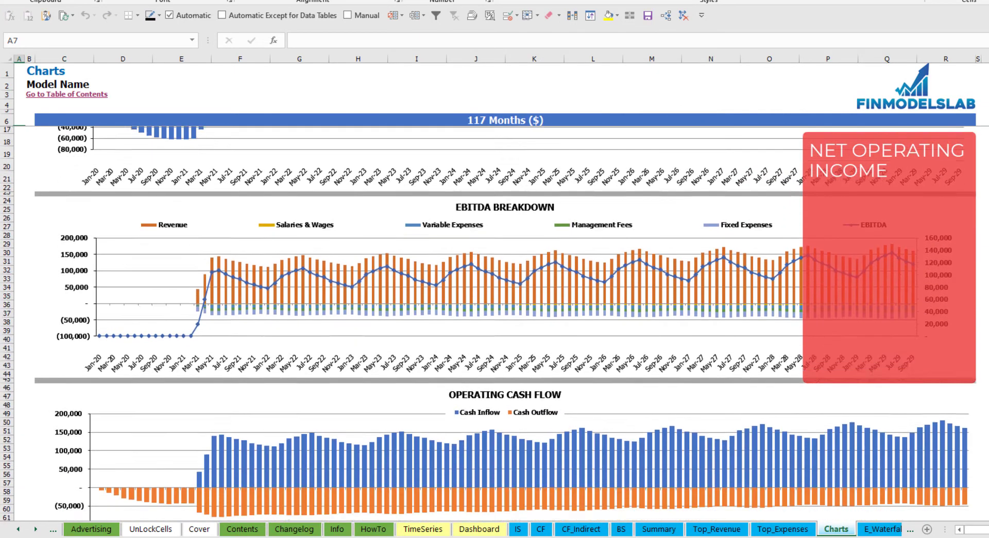
pyautogui.scroll(-1, 505, 309)
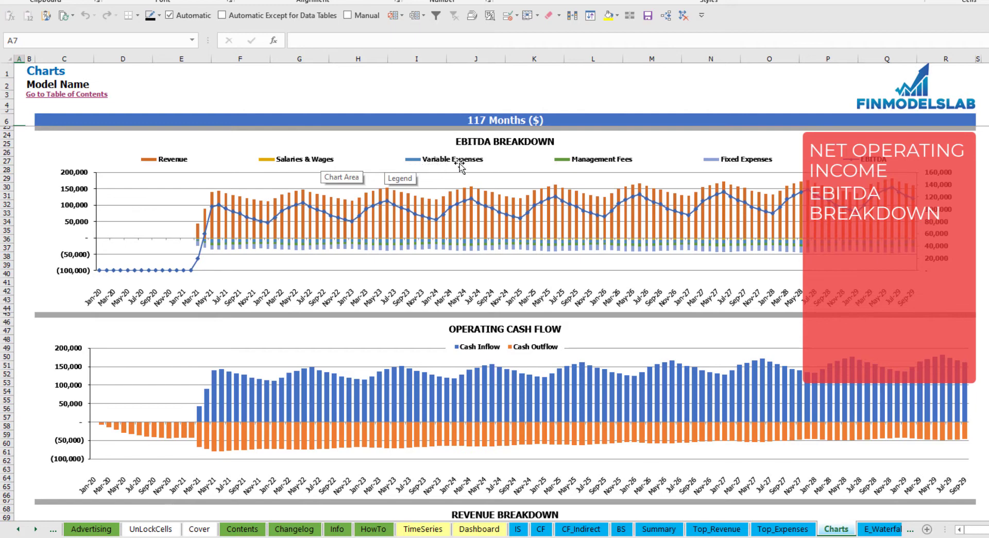
pyautogui.click(988, 204)
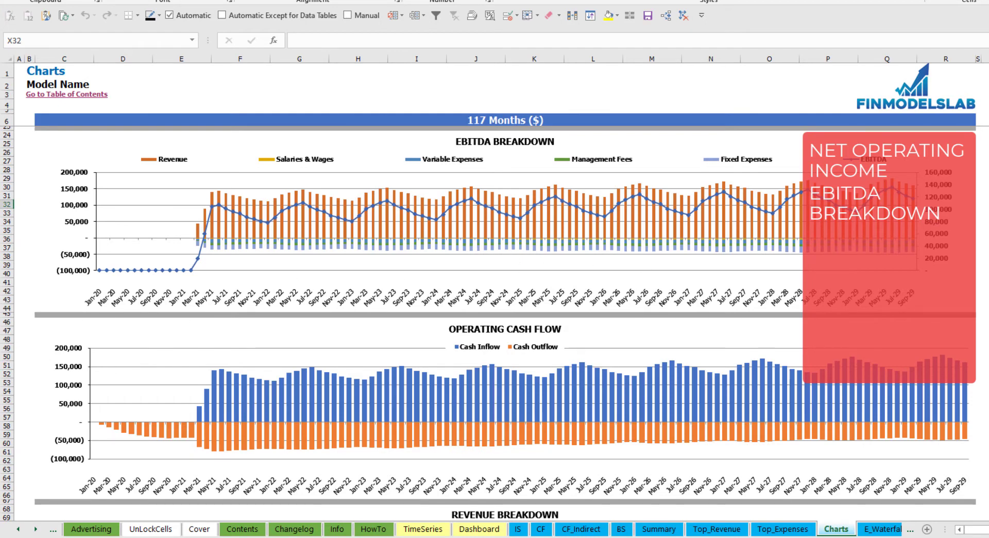
pyautogui.scroll(-7, 505, 323)
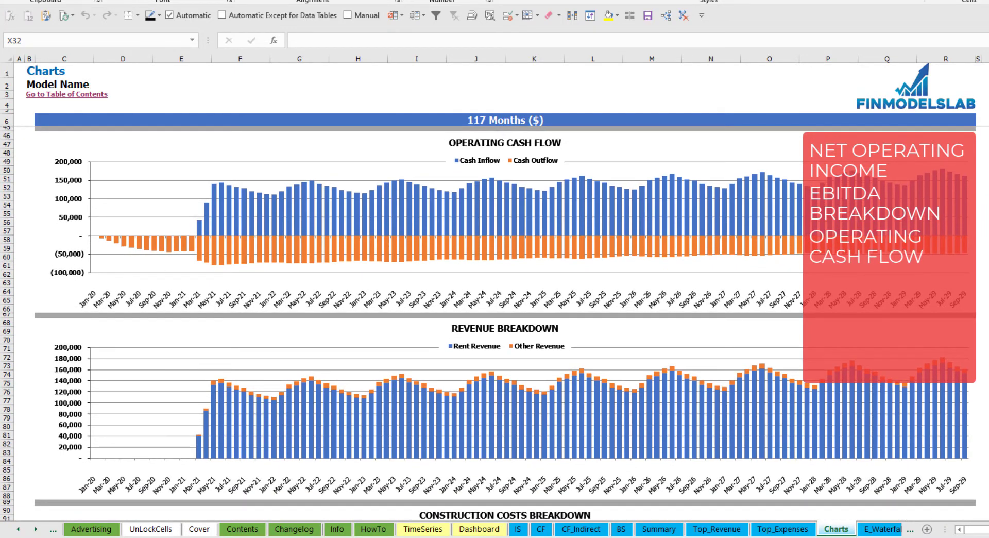
pyautogui.scroll(-6, 505, 323)
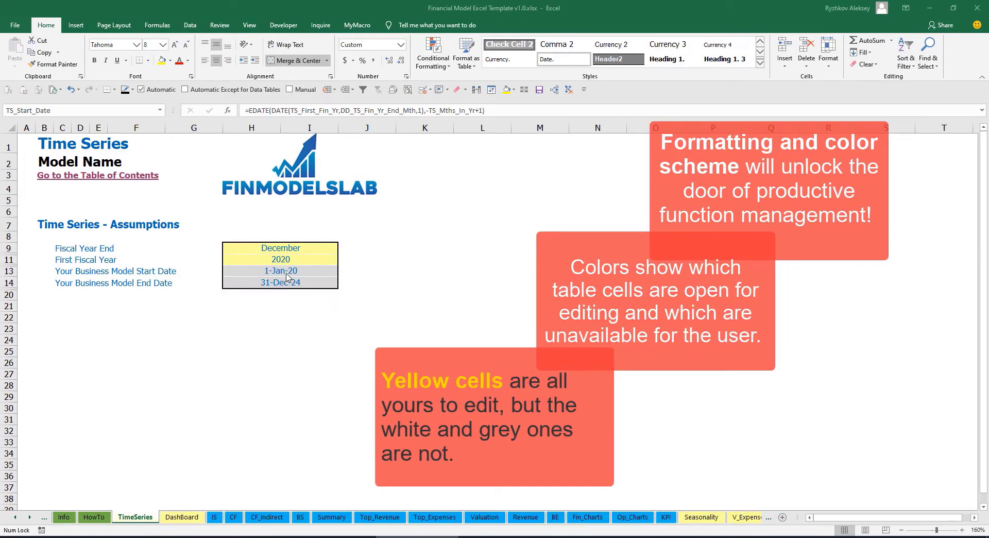
# - Look through the sheet list of the Financial Model Excel Template workbook, from the report sheets to the input and calculation sheets
pyautogui.click(30, 518)
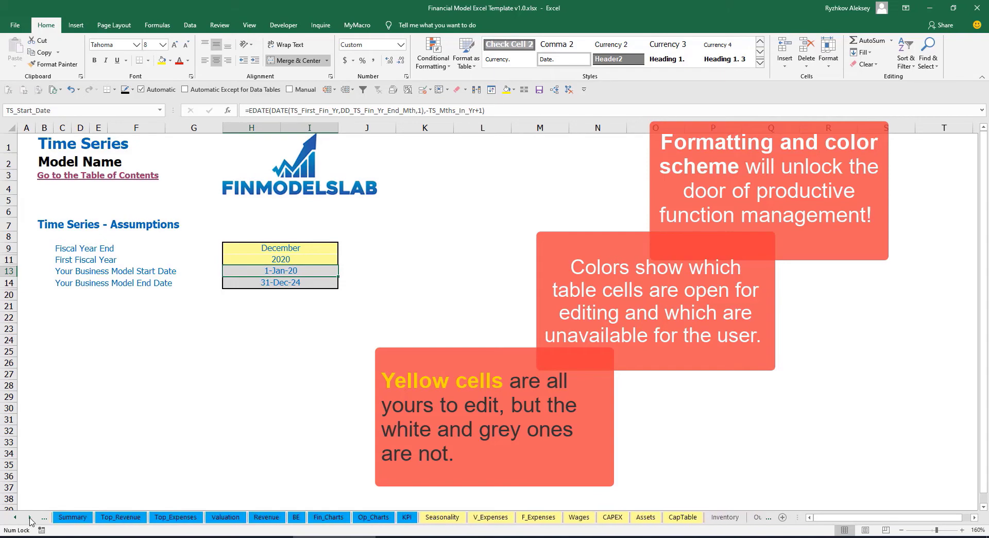
pyautogui.click(30, 518)
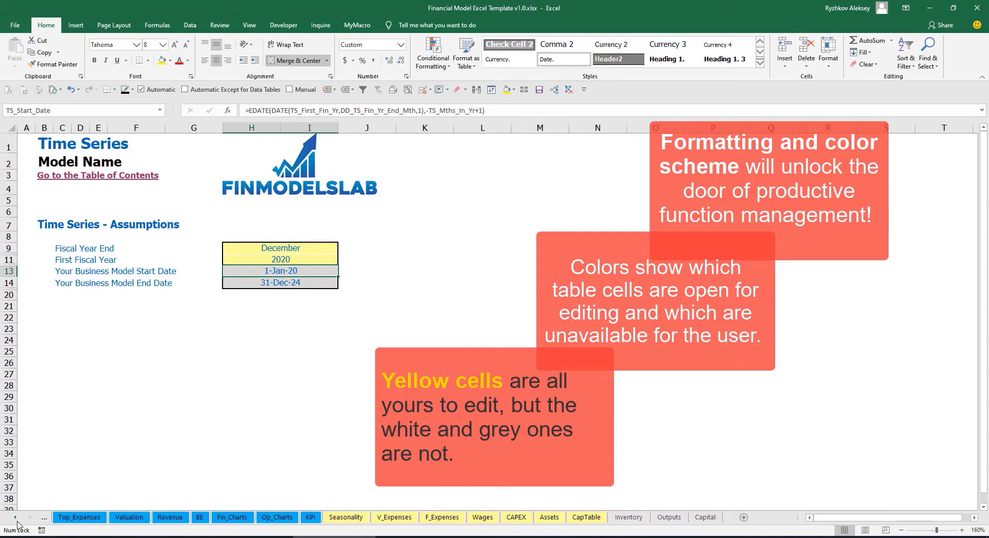
pyautogui.click(15, 518)
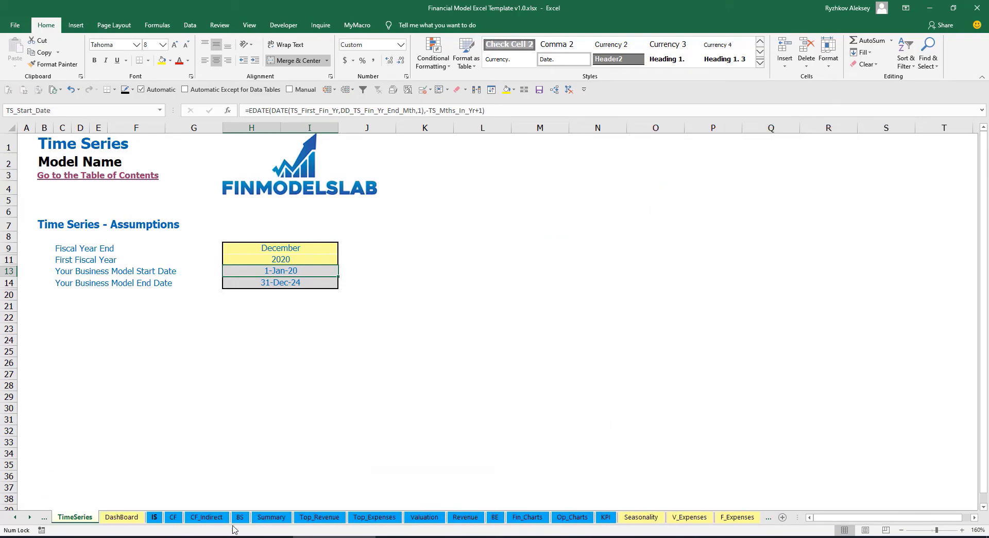
pyautogui.click(29, 518)
pyautogui.click(30, 517)
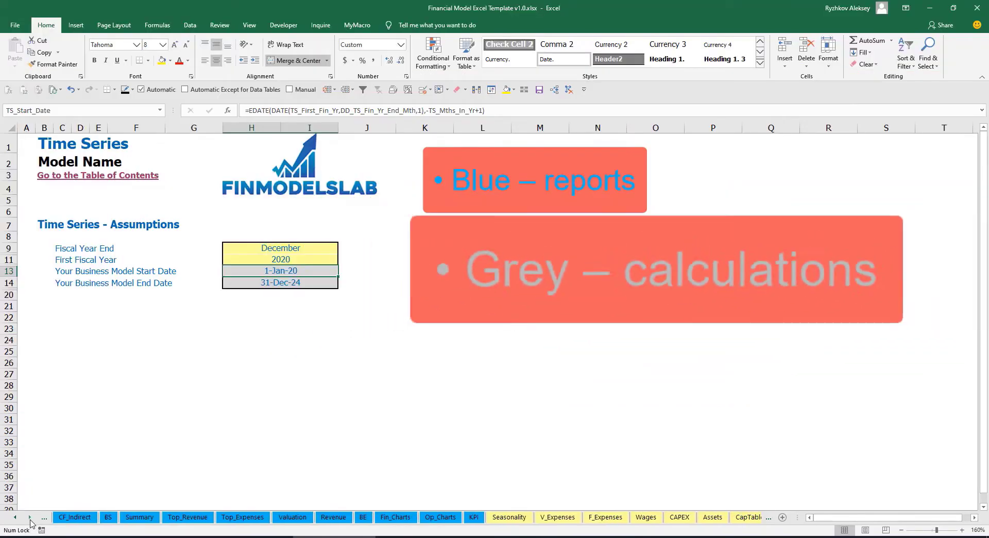
pyautogui.click(30, 517)
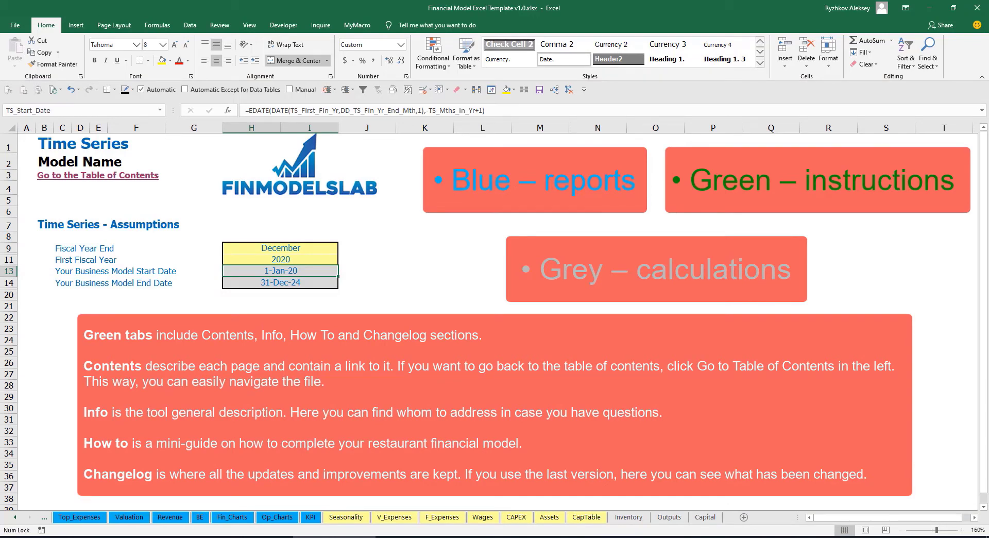
# - Open the Contents sheet, follow the Financial Statements Summary link and return to the table of contents
pyautogui.click(15, 517)
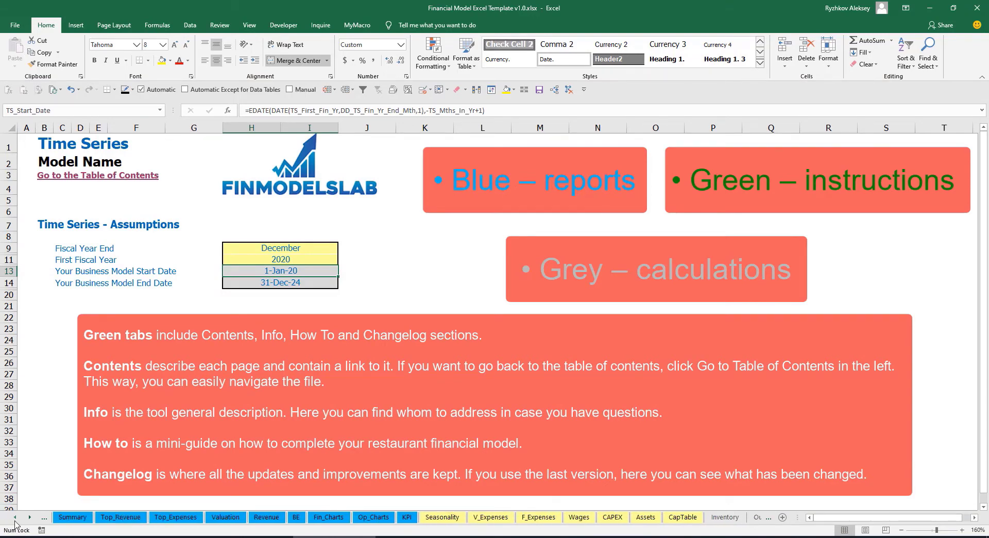
pyautogui.click(15, 517)
pyautogui.click(15, 518)
pyautogui.click(15, 518)
pyautogui.click(15, 517)
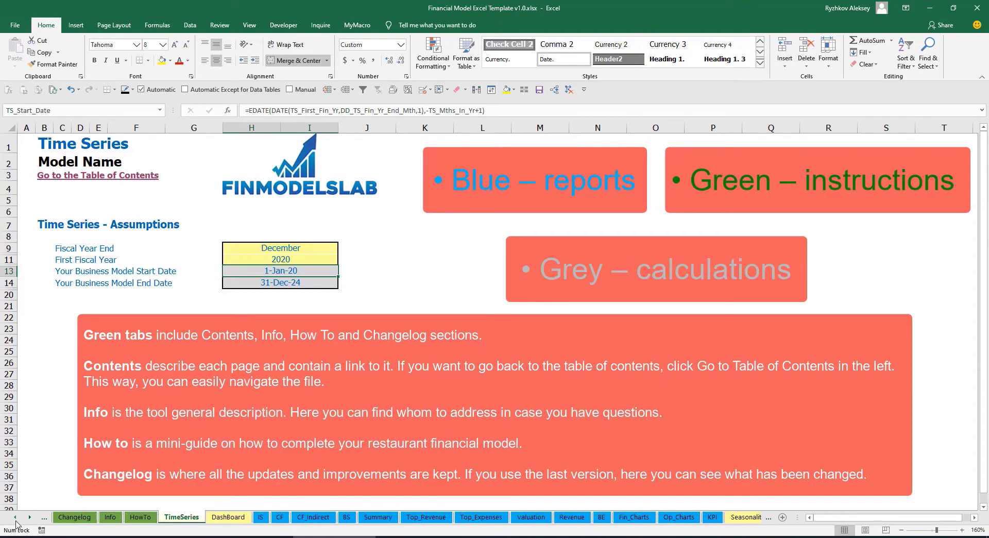
pyautogui.click(15, 517)
pyautogui.click(15, 517)
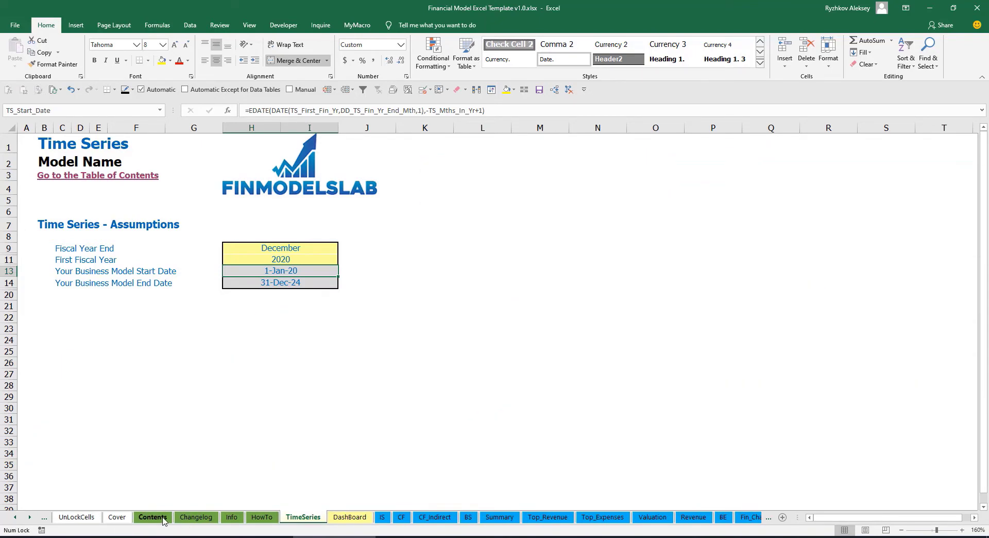
pyautogui.click(153, 517)
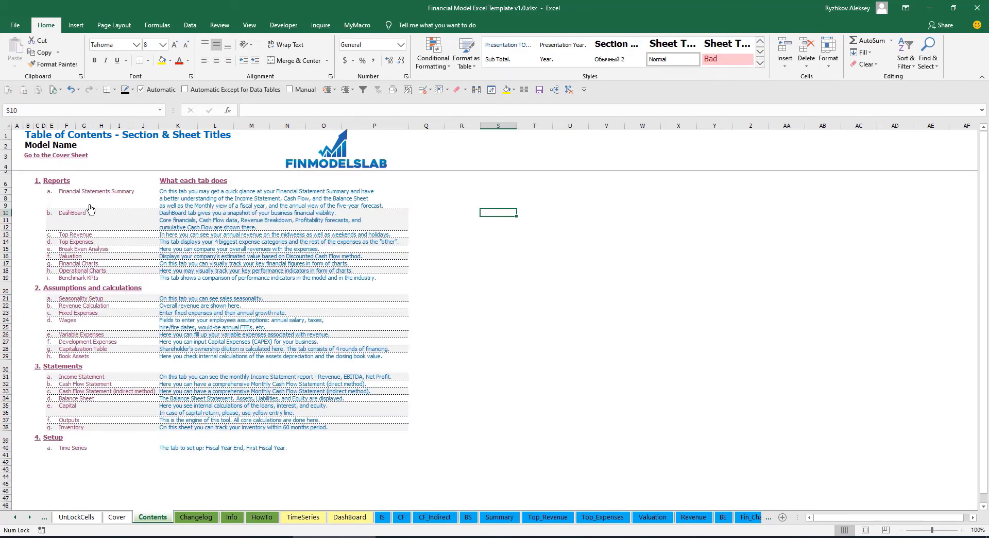
pyautogui.click(87, 195)
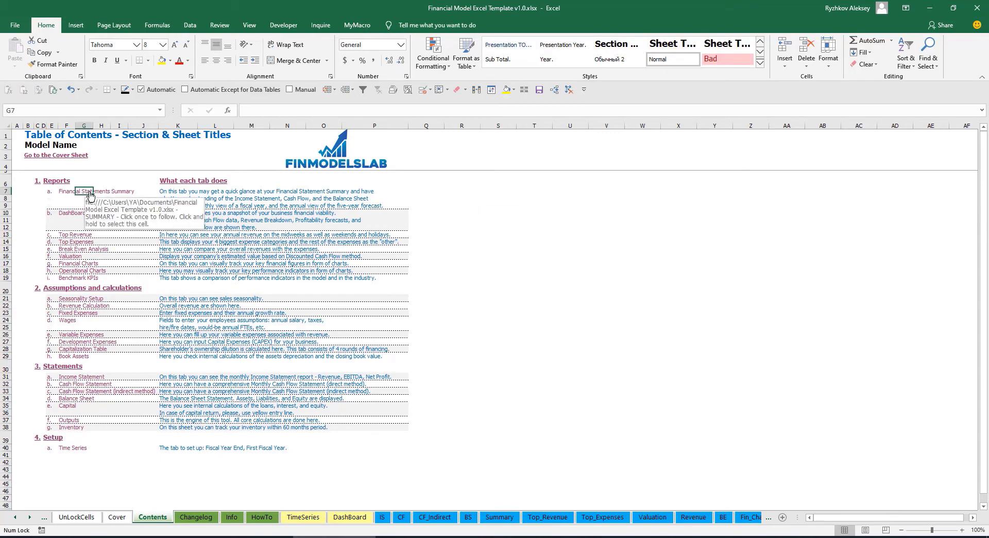
pyautogui.click(32, 157)
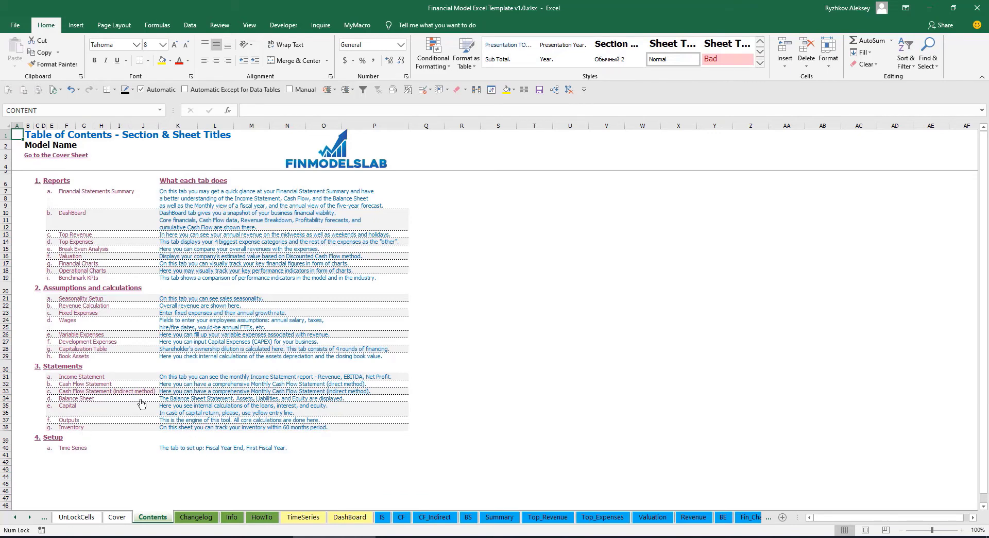
# - Read the How To guide's instructions for each section of the model and follow its Book Assets link
pyautogui.click(262, 518)
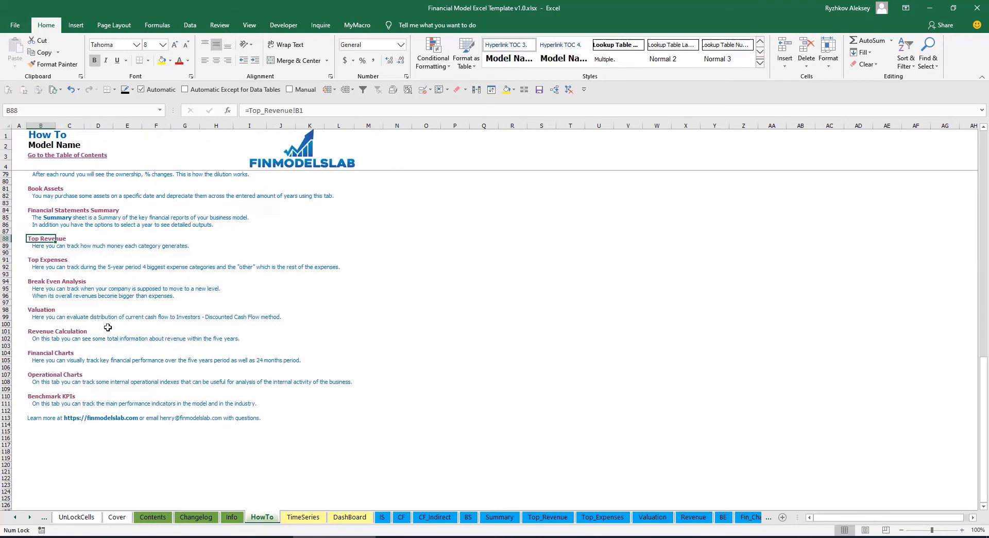
pyautogui.scroll(20, 107, 328)
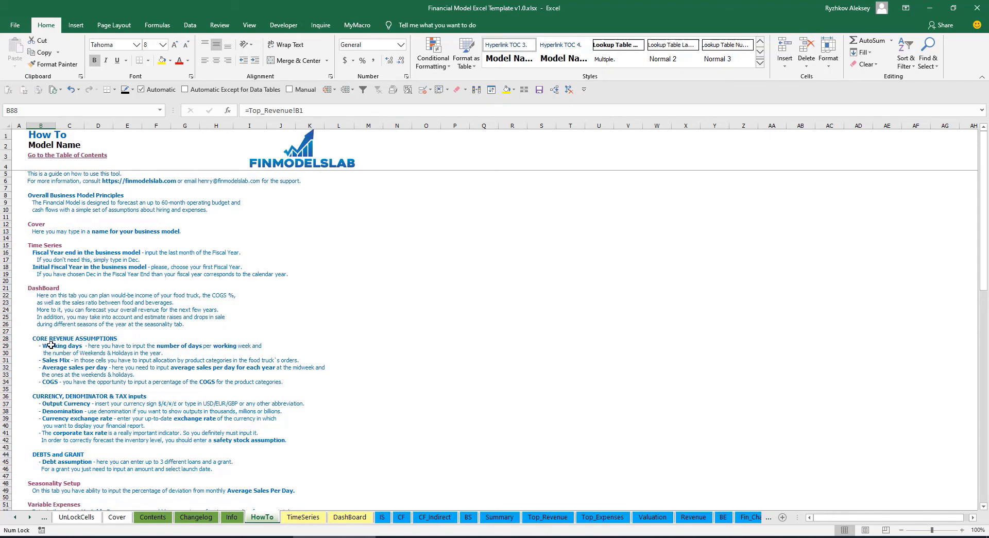
pyautogui.scroll(-4, 51, 345)
pyautogui.scroll(-3, 59, 376)
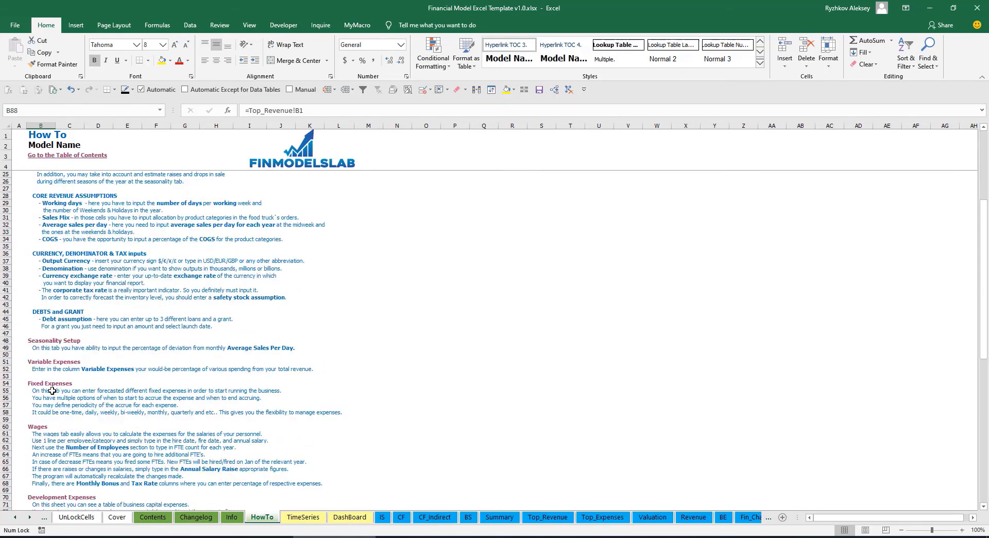
pyautogui.scroll(-6, 52, 390)
pyautogui.scroll(13, 48, 407)
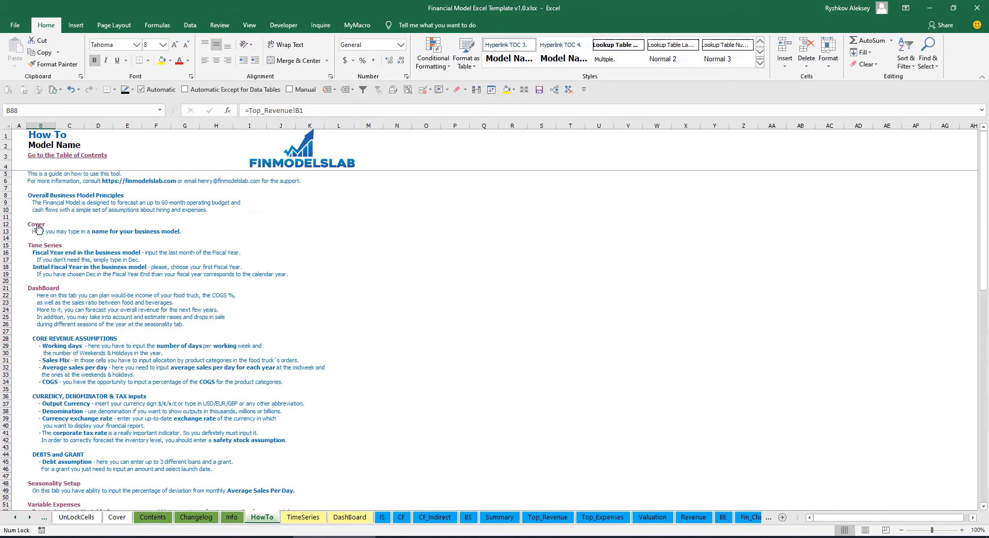
pyautogui.scroll(-9, 42, 324)
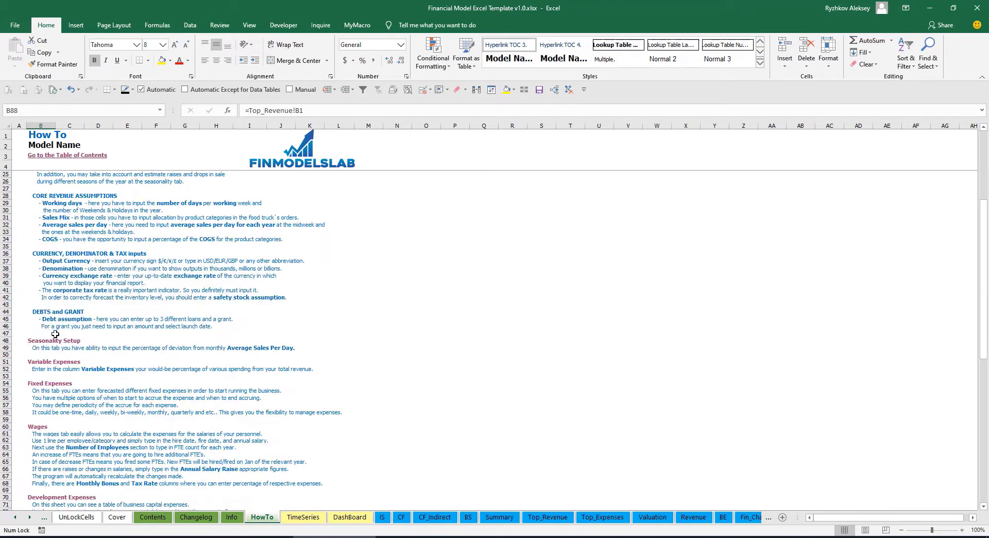
pyautogui.scroll(-3, 46, 297)
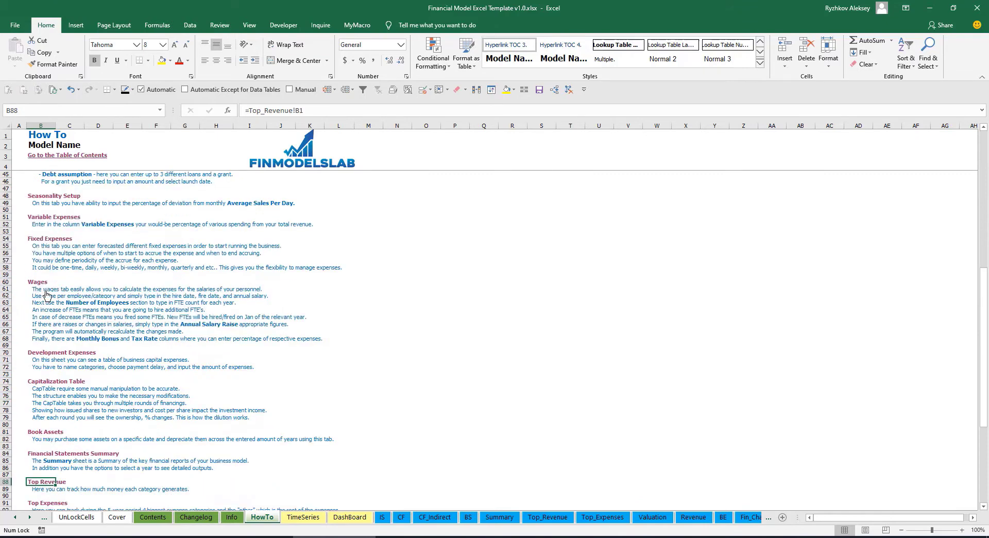
pyautogui.click(32, 432)
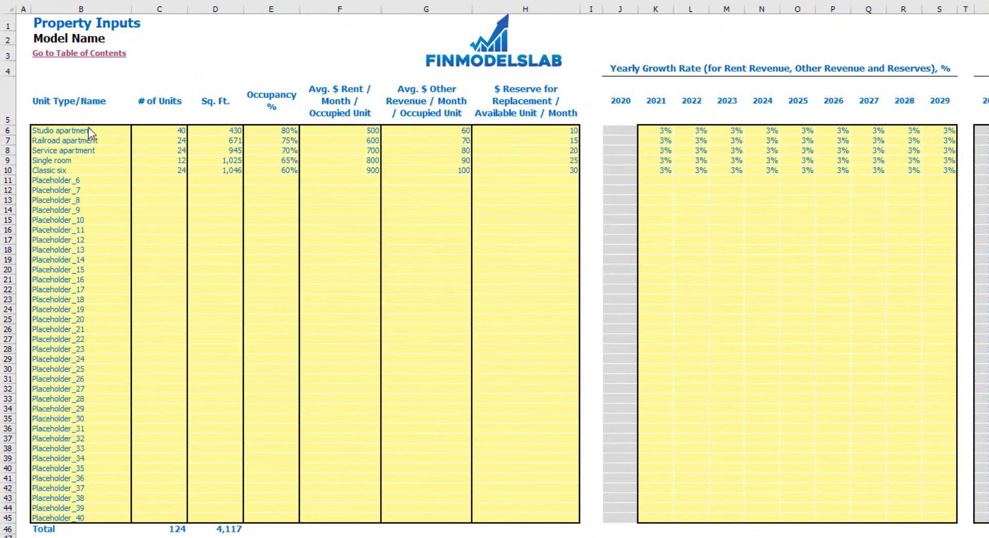
# - Try naming the sixth unit type Building 1 with 1 unit on the Property Inputs sheet, and undo both entries
pyautogui.click(88, 128)
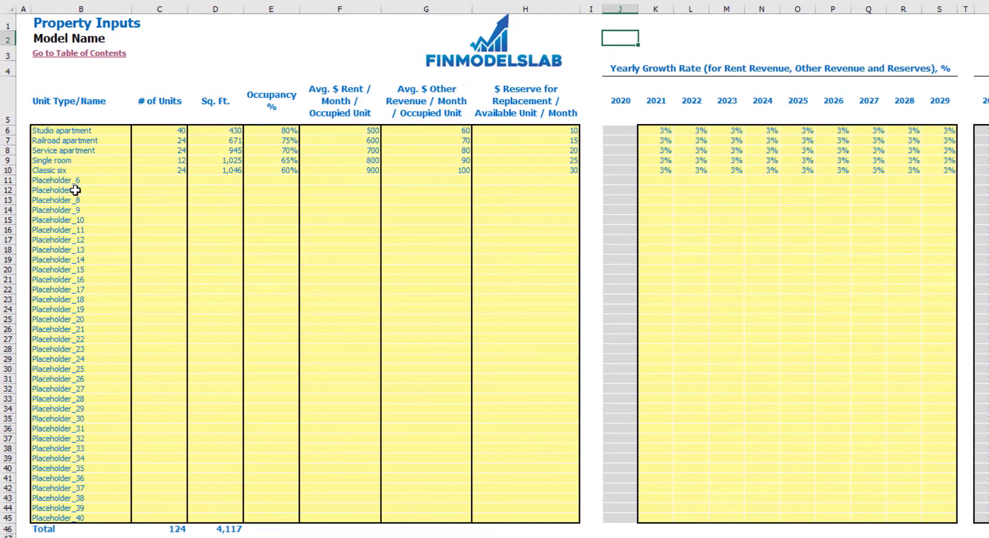
pyautogui.click(52, 130)
pyautogui.click(180, 130)
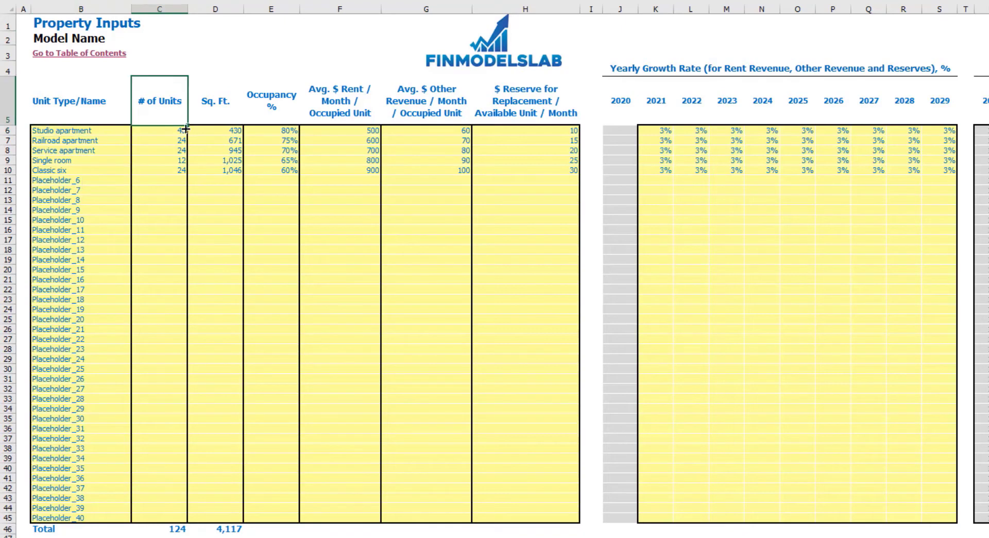
pyautogui.click(98, 183)
pyautogui.write('Bui')
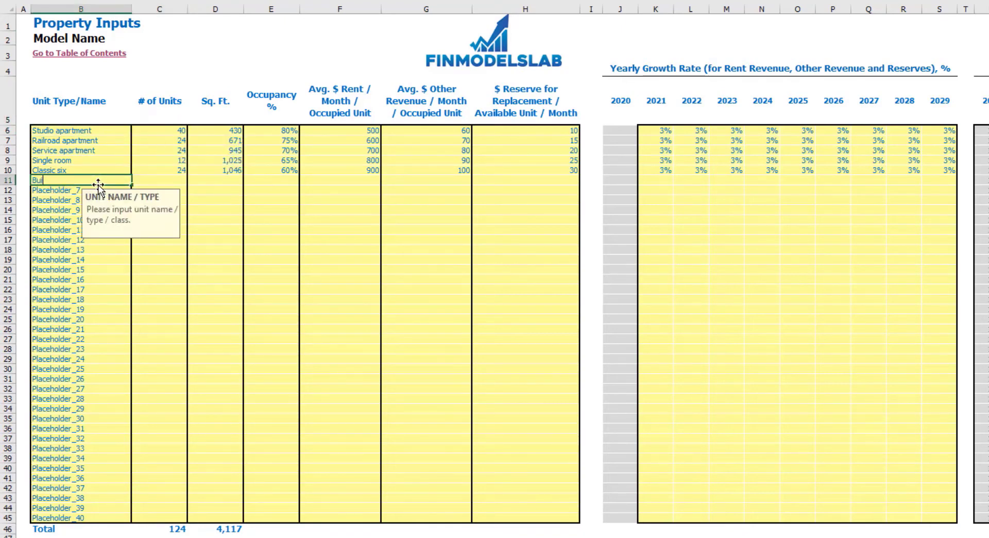
pyautogui.write('lding 1')
pyautogui.click(166, 180)
pyautogui.write('1')
pyautogui.press('Return')
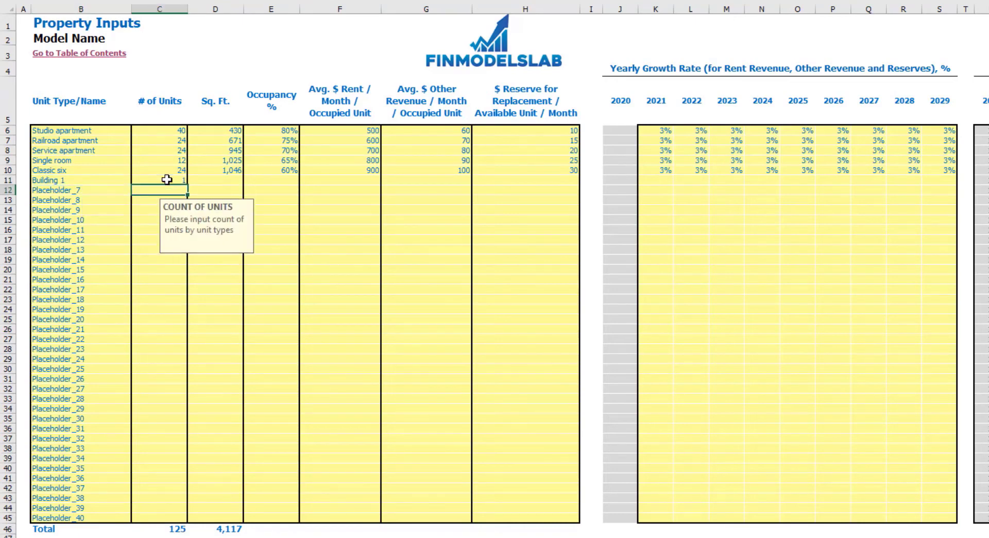
pyautogui.hotkey('ctrl', 'z')
pyautogui.hotkey('ctrl', 'z')
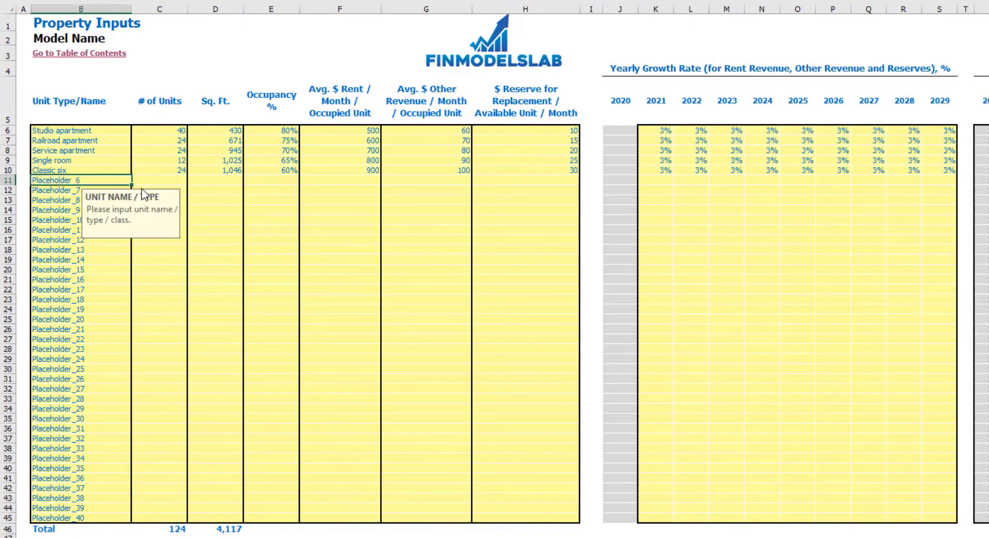
# - Look over the named unit types and the remaining placeholder rows in the Unit Type/Name column
pyautogui.moveTo(110, 129); pyautogui.dragTo(105, 141)
pyautogui.moveTo(104, 200); pyautogui.dragTo(82, 508)
pyautogui.click(106, 135)
pyautogui.click(171, 56)
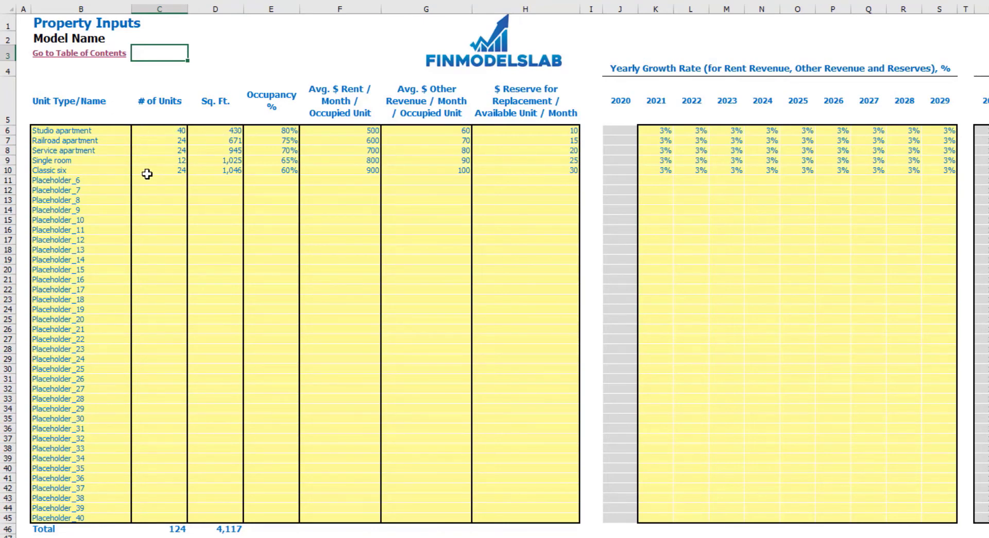
pyautogui.click(106, 180)
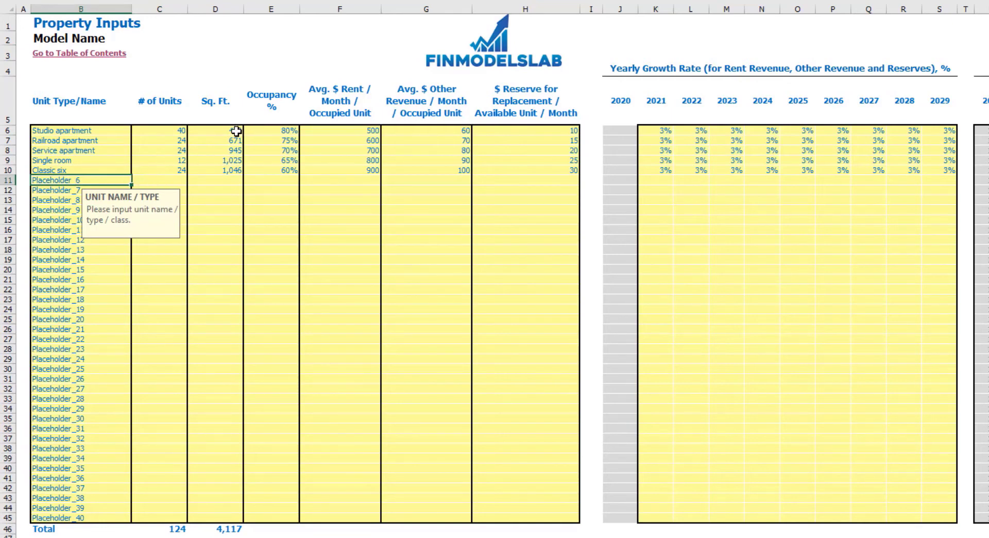
pyautogui.click(226, 50)
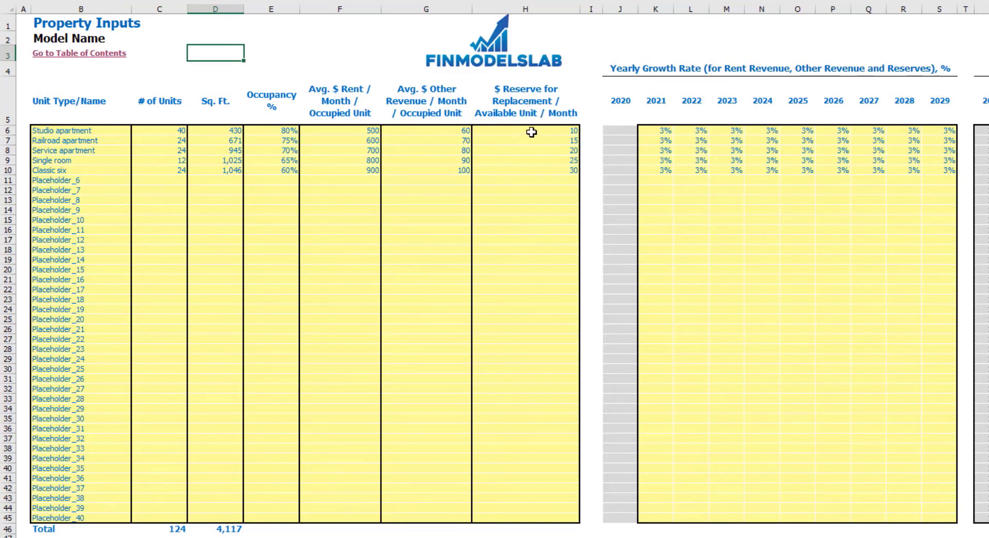
# - Set the Studio apartment's monthly average rent to 1,000, other revenue to 50 and reserve for replacement to 15
pyautogui.click(369, 130)
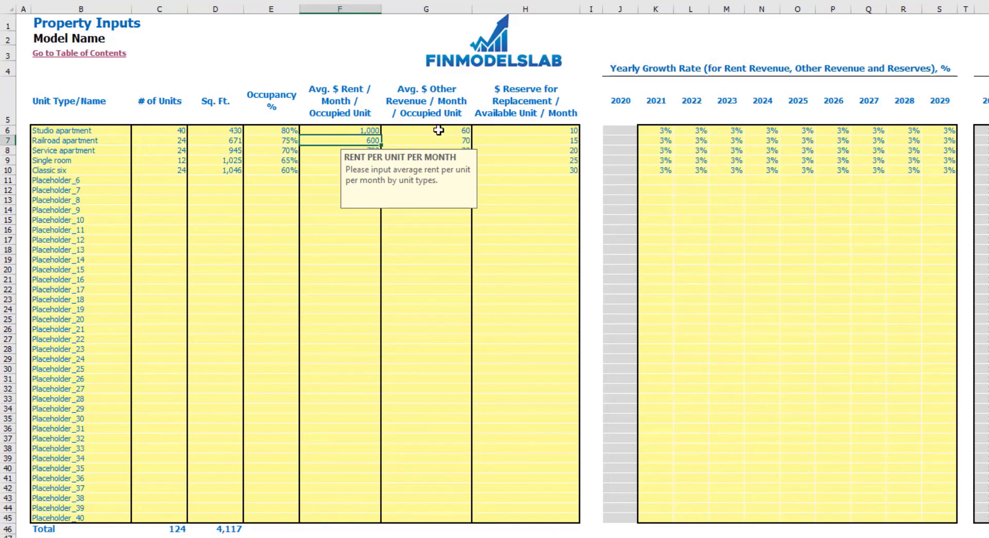
pyautogui.press('Tab')
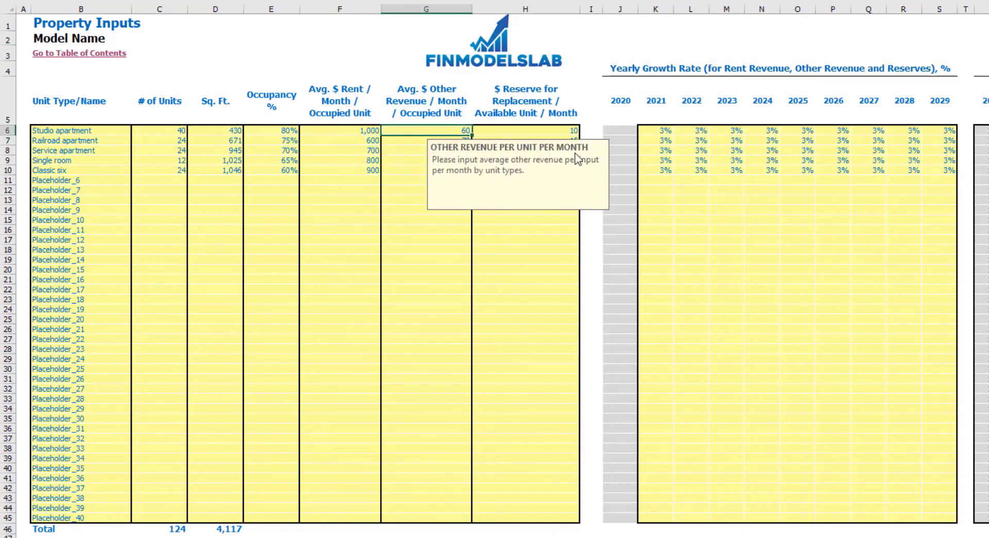
pyautogui.write('50')
pyautogui.press('Return')
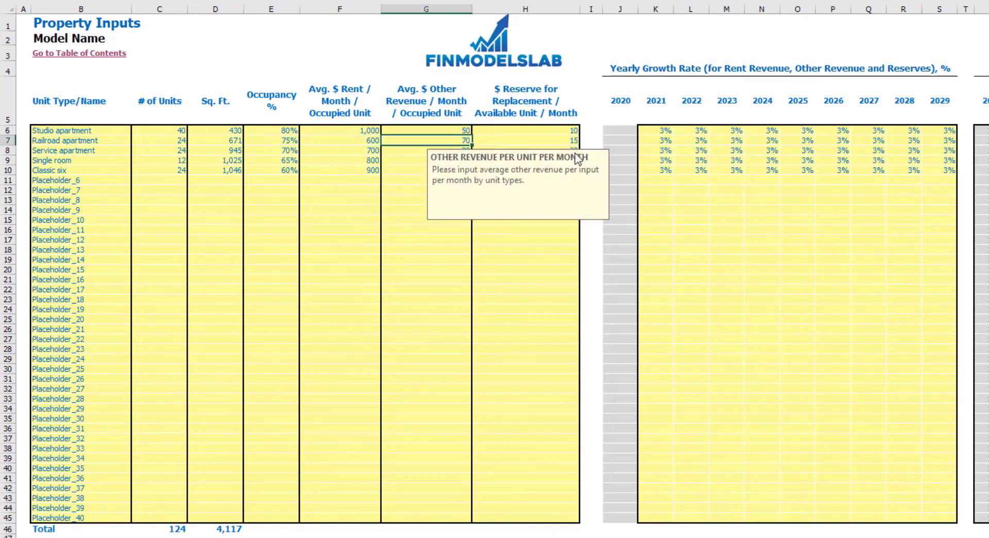
pyautogui.click(521, 127)
pyautogui.write('15')
pyautogui.press('Return')
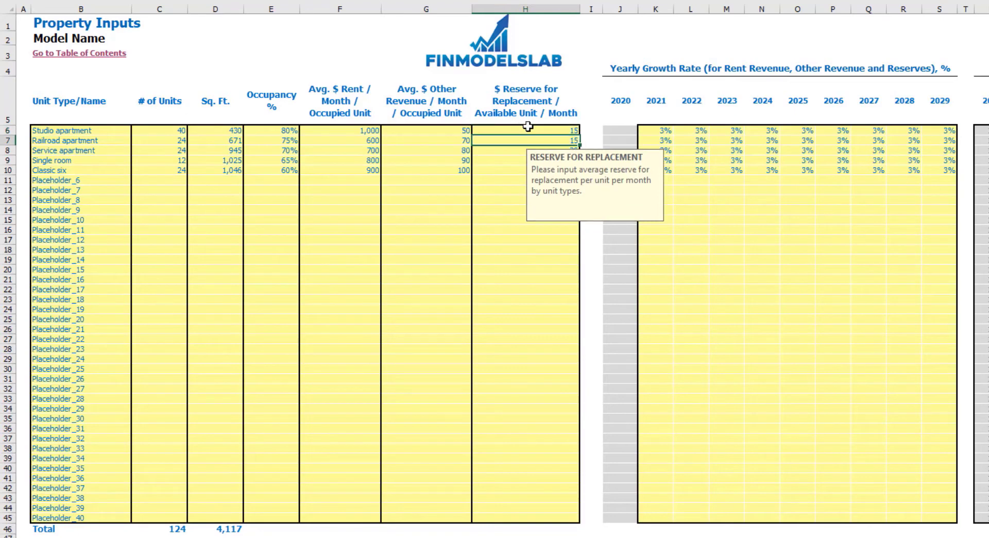
# - Set the Studio apartment's yearly growth rate to 5% for 2021 and 2% for each of 2022, 2023 and 2024
pyautogui.click(631, 39)
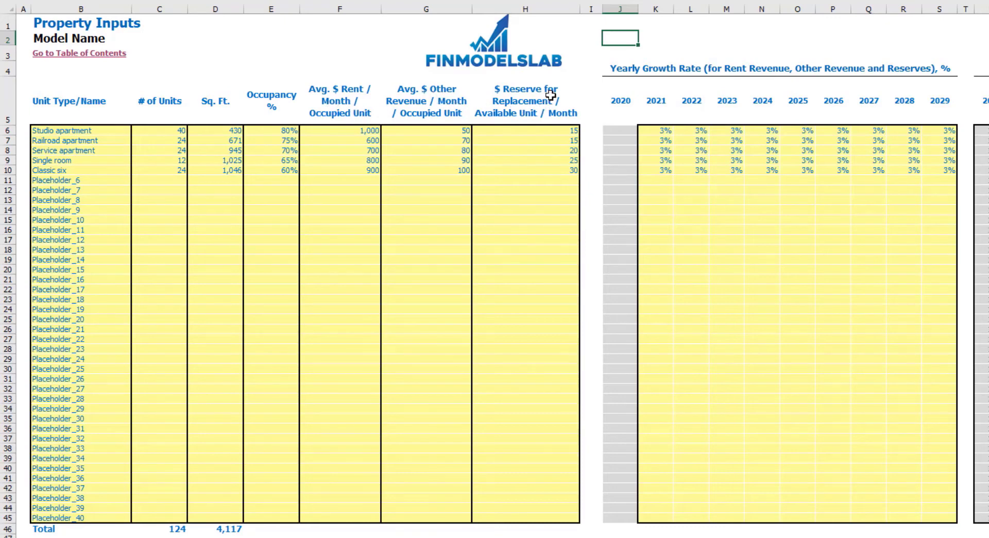
pyautogui.click(663, 133)
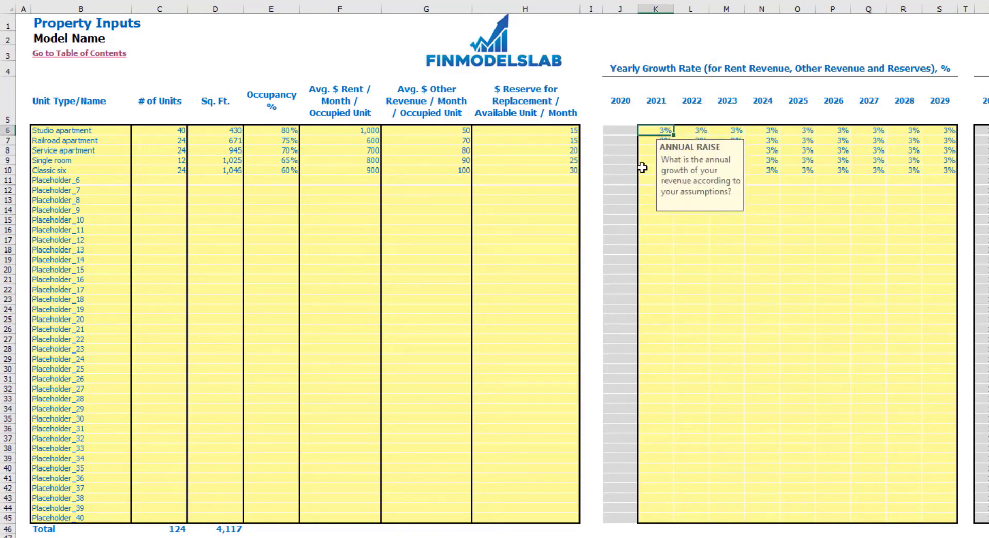
pyautogui.press('Tab')
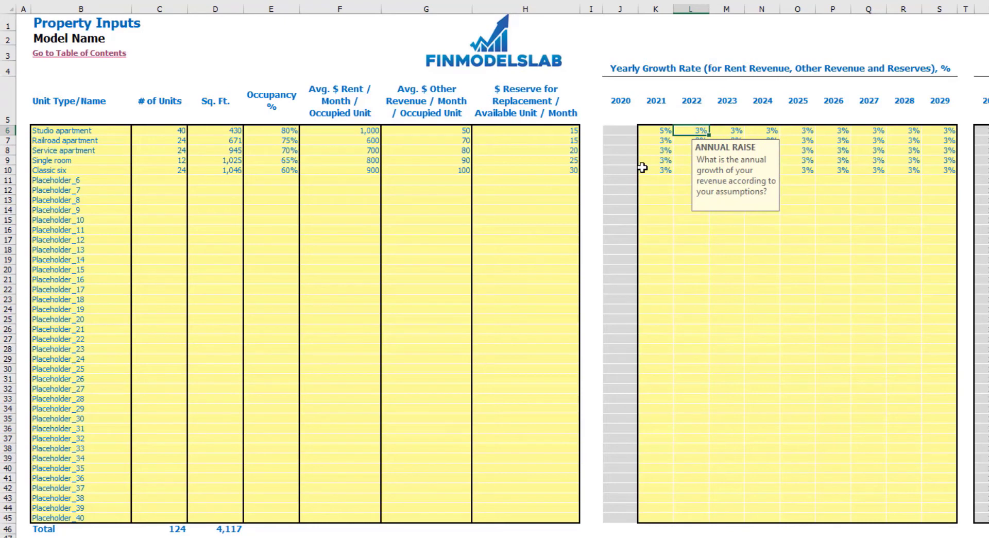
pyautogui.write('2')
pyautogui.press('Tab')
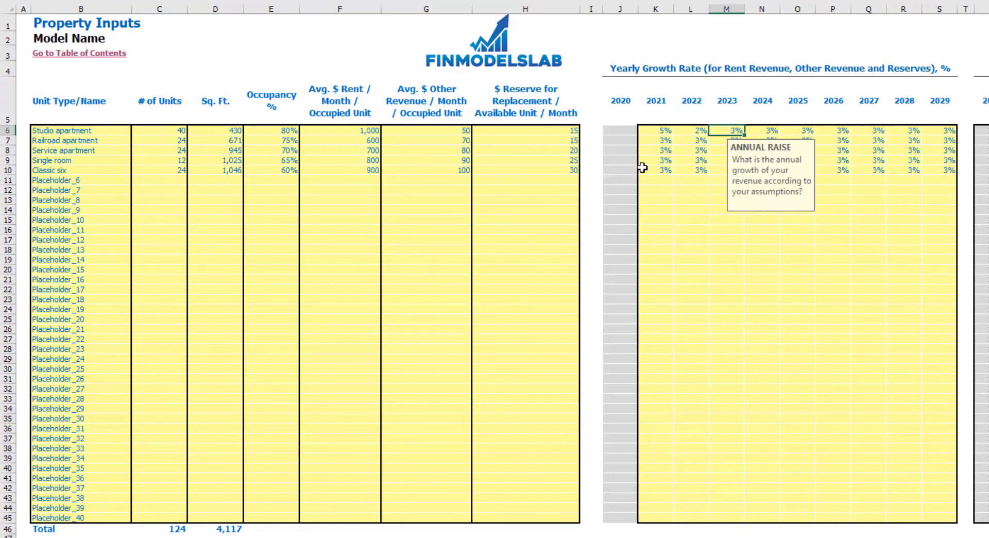
pyautogui.write('2')
pyautogui.press('Tab')
pyautogui.write('2')
pyautogui.press('Tab')
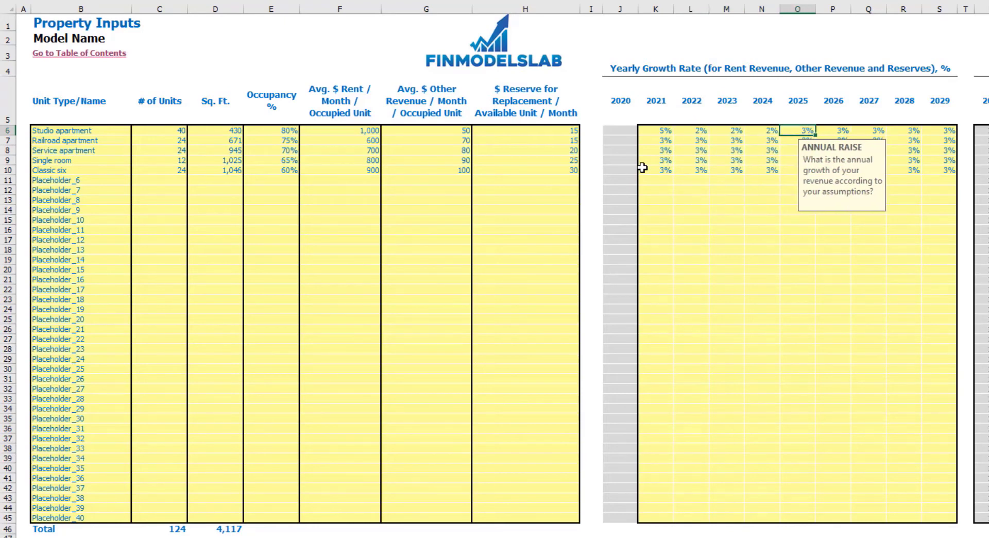
# - Set the Studio apartment's 2025 growth rate to 1% and copy that rate to 2026 through 2029
pyautogui.press('Return')
pyautogui.press('Up')
pyautogui.press('Right')
pyautogui.press('Right')
pyautogui.press('Right')
pyautogui.press('Right')
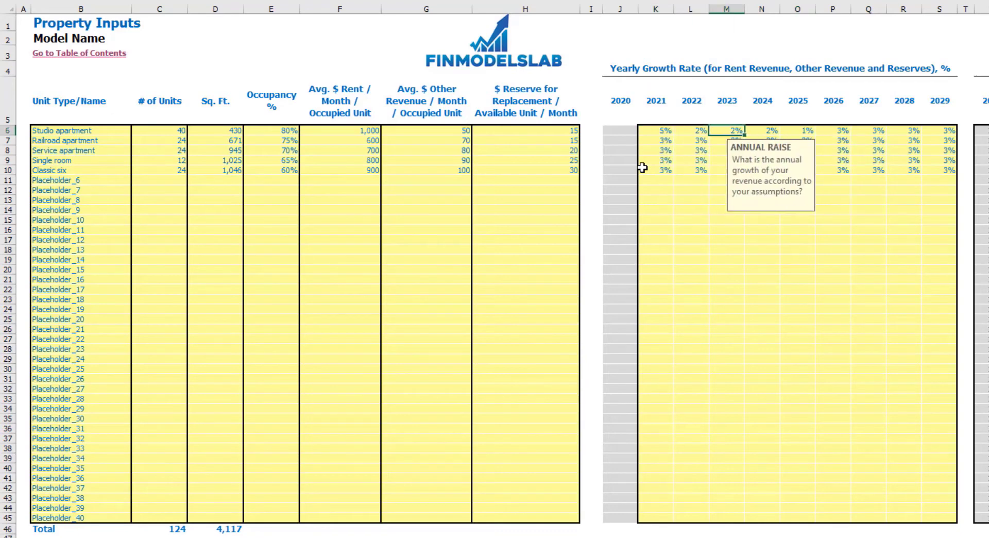
pyautogui.hotkey('ctrl', 'c')
pyautogui.press('Right')
pyautogui.hotkey('shift', 'Right')
pyautogui.hotkey('shift', 'Right')
pyautogui.hotkey('shift', 'Right')
pyautogui.hotkey('ctrl', 'v')
pyautogui.hscroll(5, 641, 165)
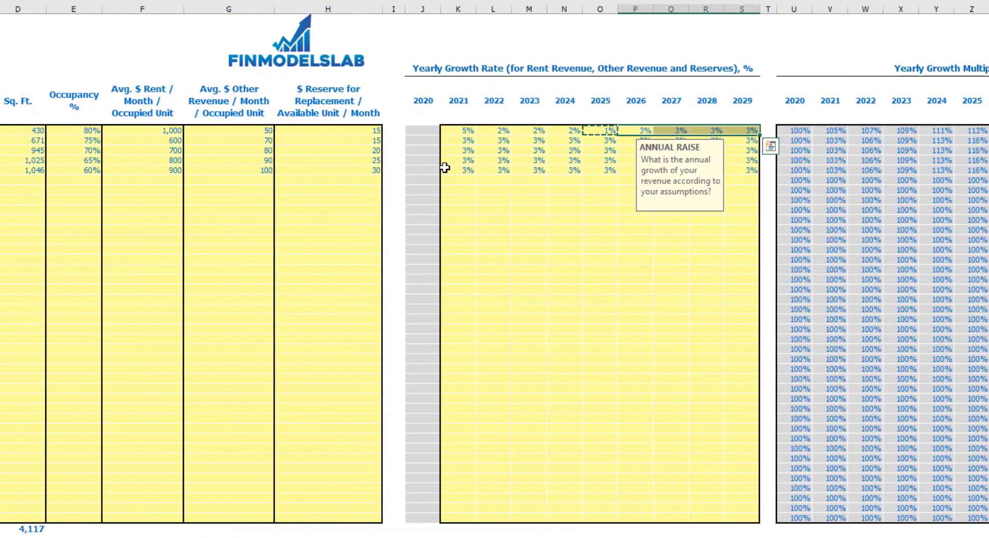
# - Review the growth rates of the first two unit types beside the Yearly Growth Multiple table
pyautogui.click(646, 41)
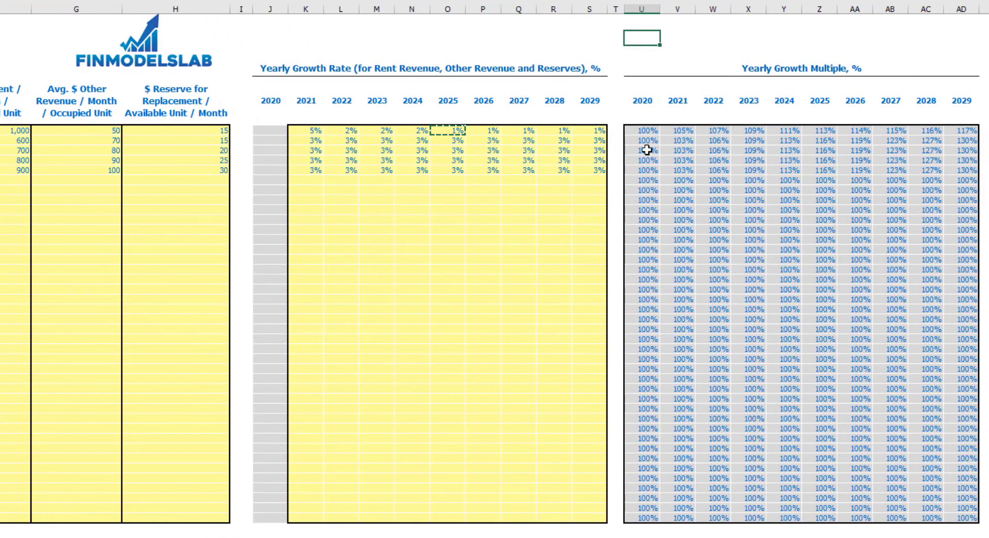
pyautogui.moveTo(311, 130); pyautogui.dragTo(577, 140)
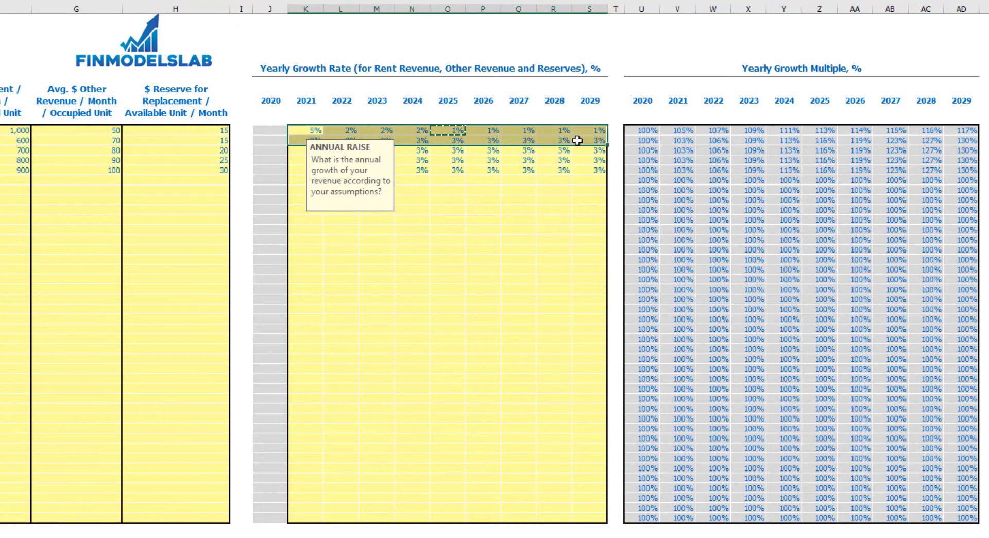
pyautogui.click(499, 25)
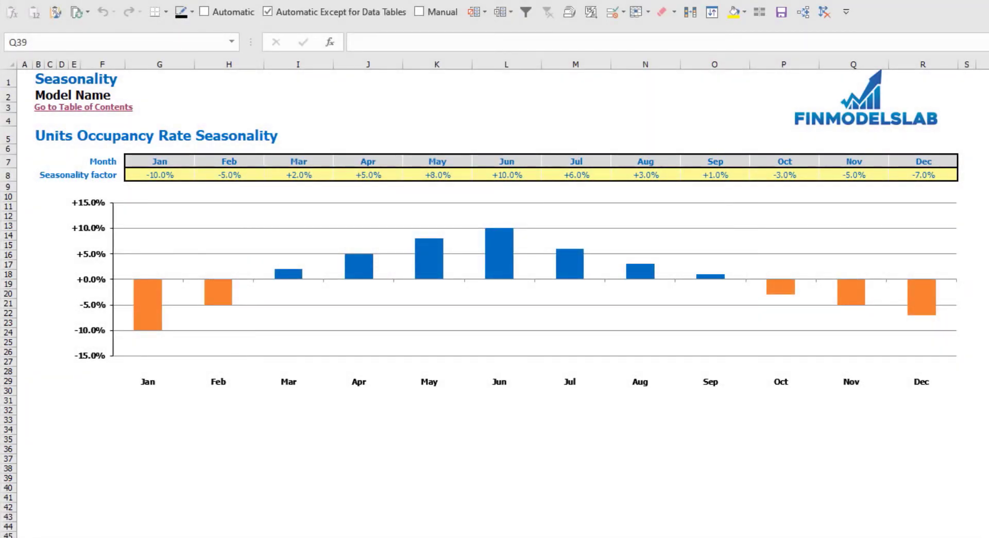
# - Set the January seasonality factor to -7% on the Seasonality sheet
pyautogui.click(172, 175)
pyautogui.write('-7%')
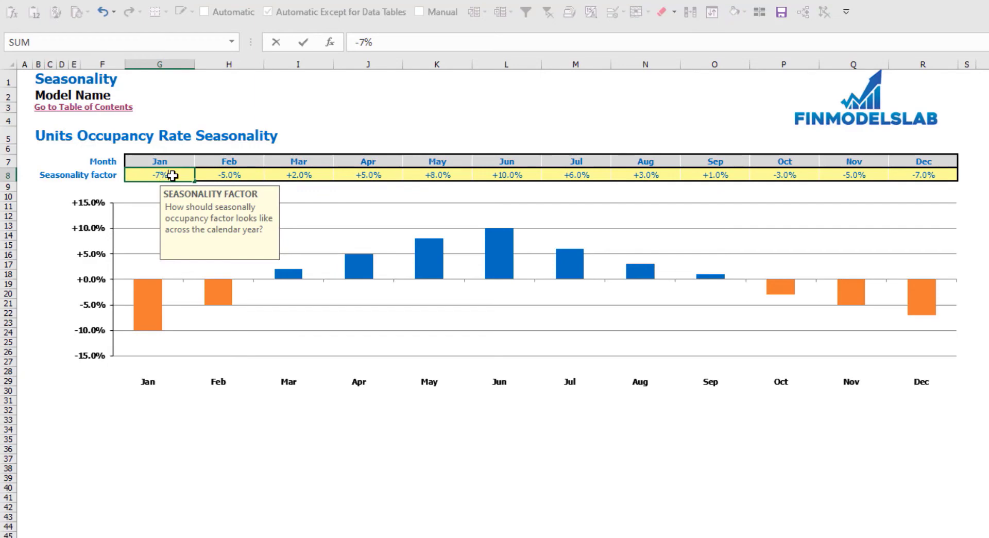
pyautogui.press('Return')
pyautogui.click(172, 175)
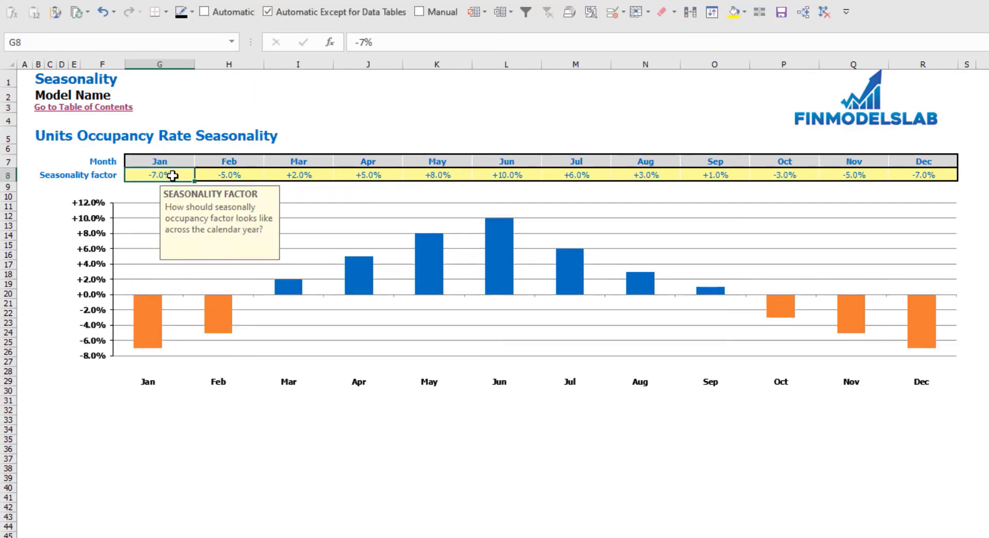
pyautogui.click(324, 135)
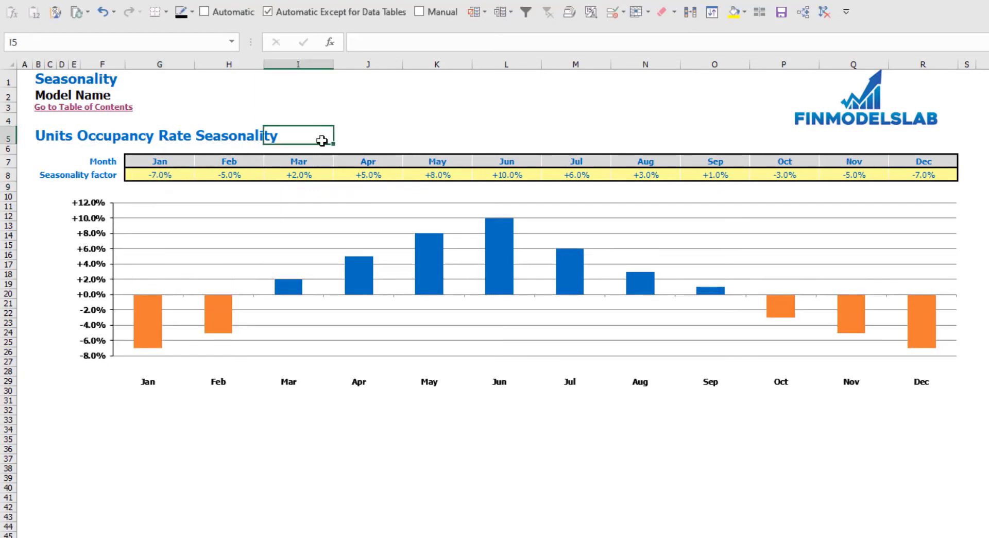
# - Review the January, February and May occupancy seasonality factors and the chart below them
pyautogui.click(179, 175)
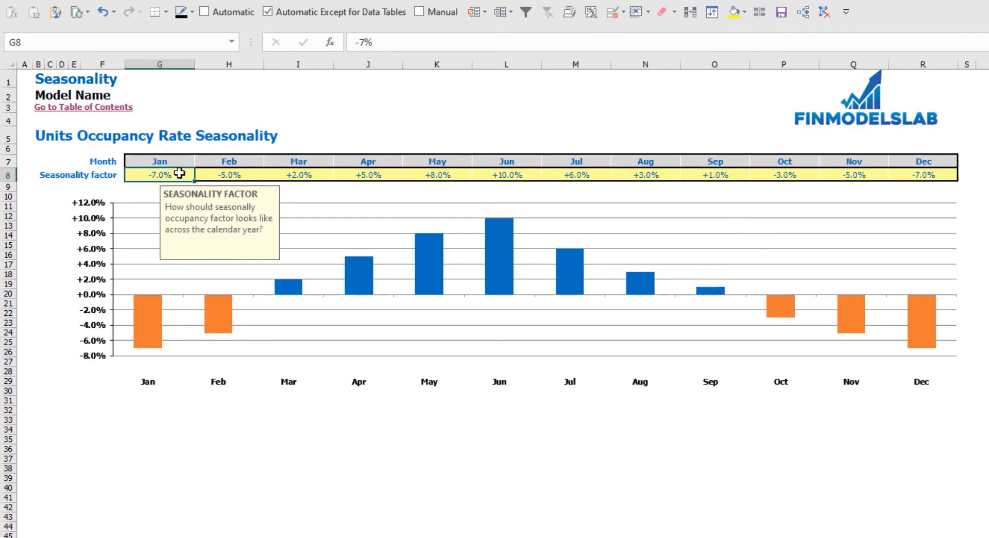
pyautogui.click(244, 172)
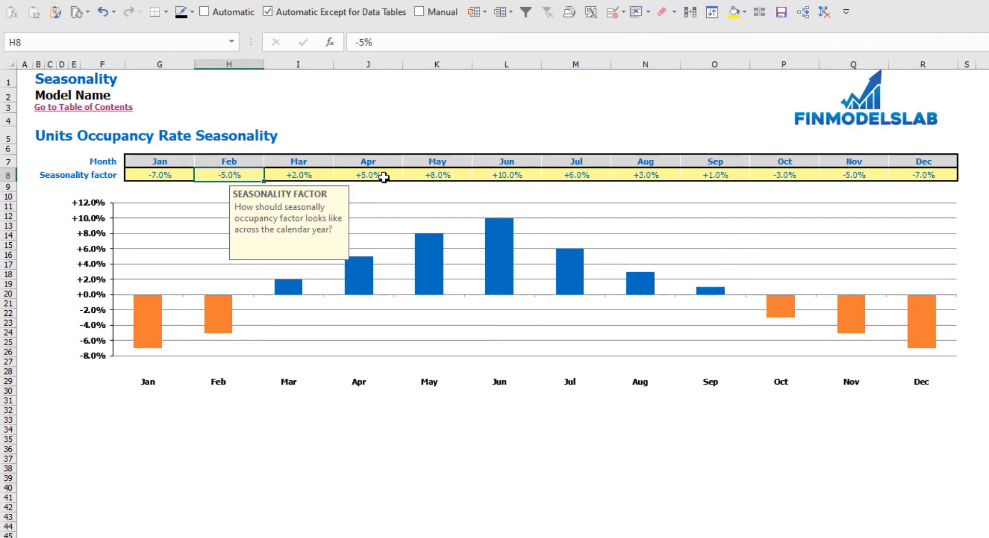
pyautogui.click(441, 175)
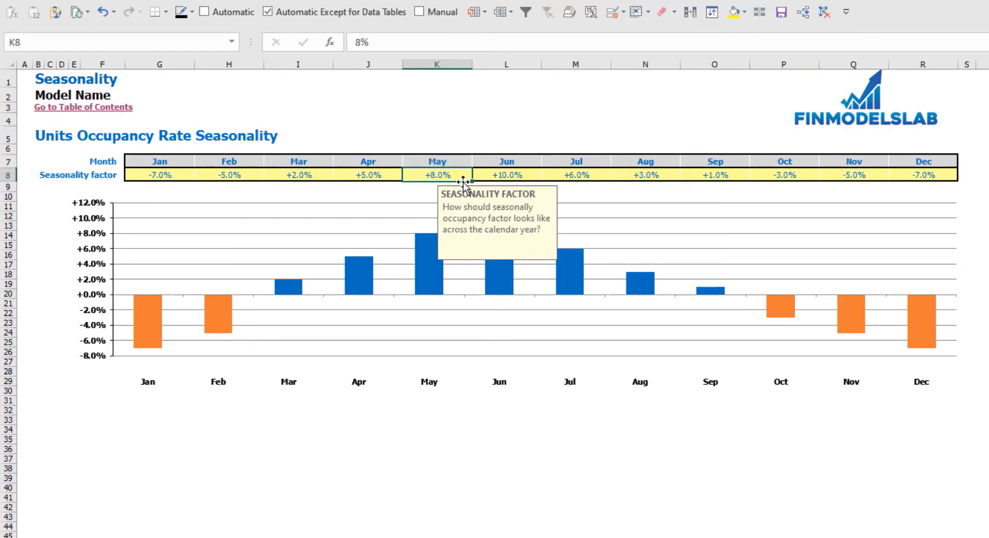
pyautogui.click(234, 177)
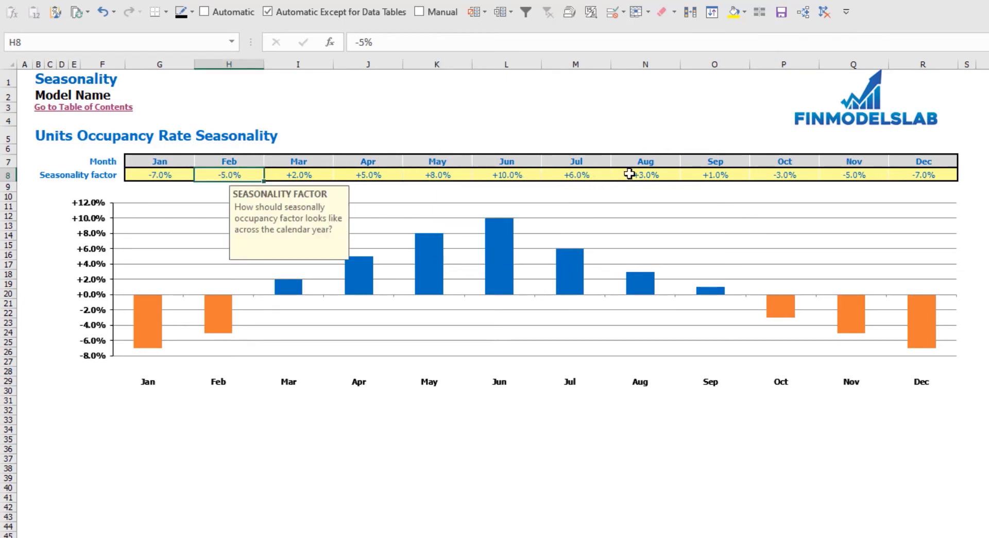
pyautogui.click(637, 120)
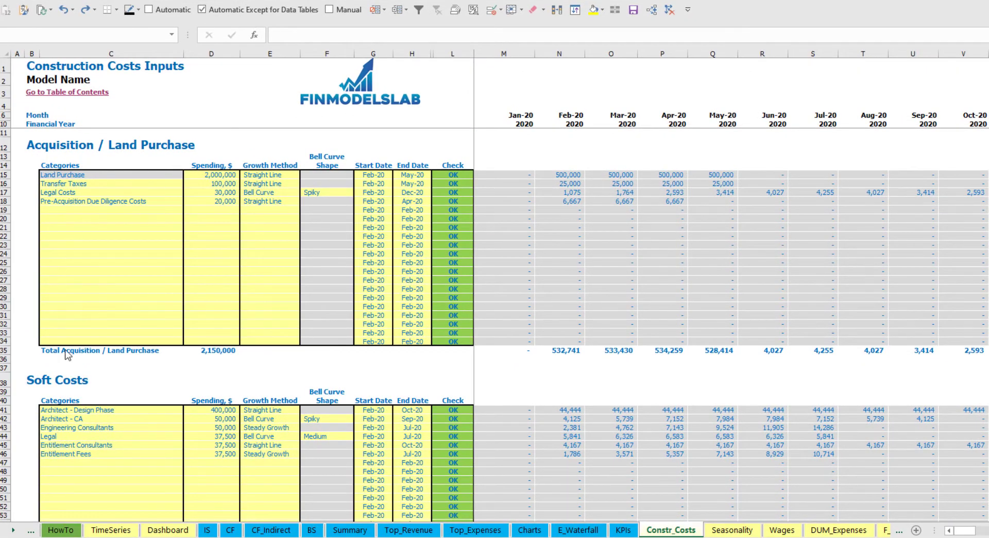
# - Look over the Acquisition, Soft Costs, Hard Costs and Other Costs sections of the Construction Costs Inputs sheet
pyautogui.scroll(-3, 66, 354)
pyautogui.scroll(-7, 82, 313)
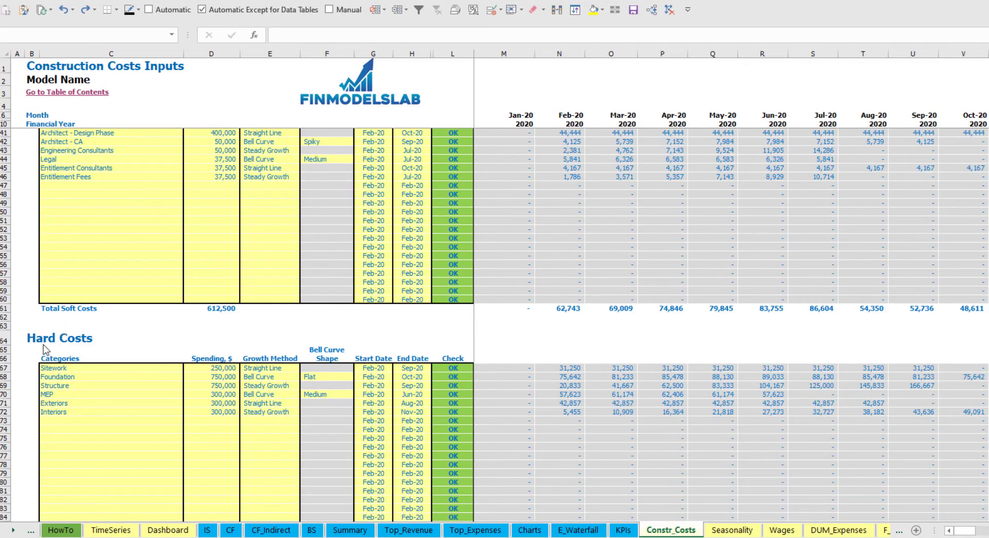
pyautogui.scroll(-10, 44, 350)
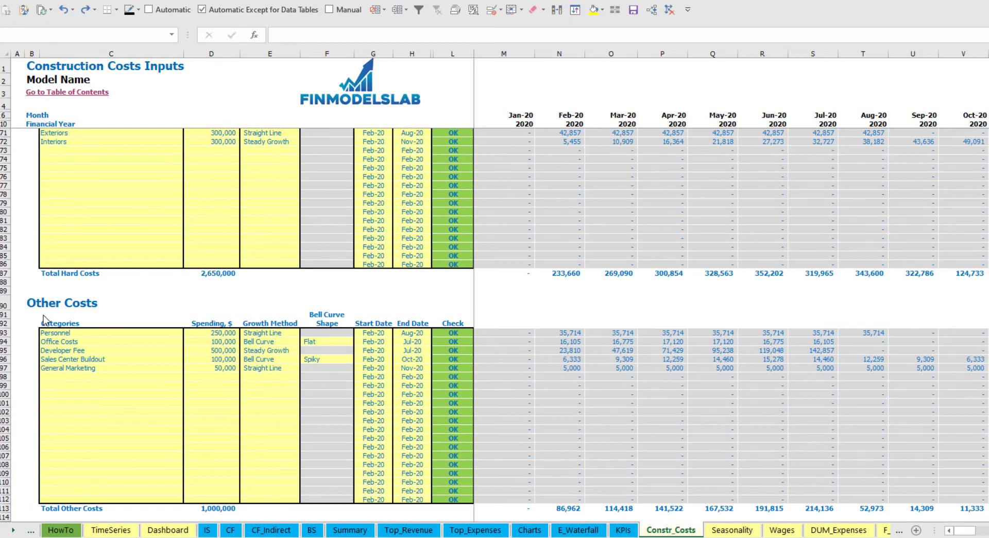
pyautogui.scroll(20, 44, 319)
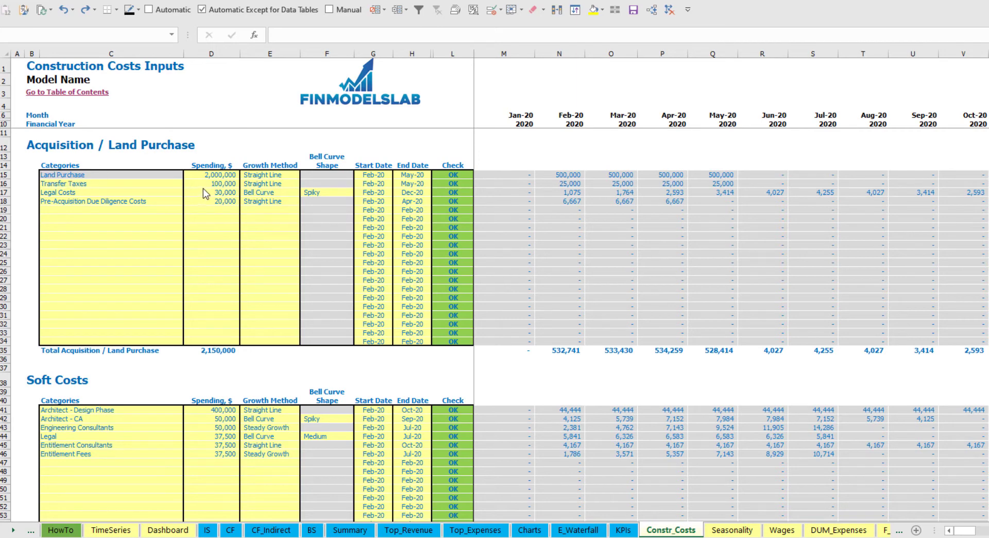
# - Set the Land Purchase spending to 3,000,000 in the Acquisition / Land Purchase section
pyautogui.click(214, 177)
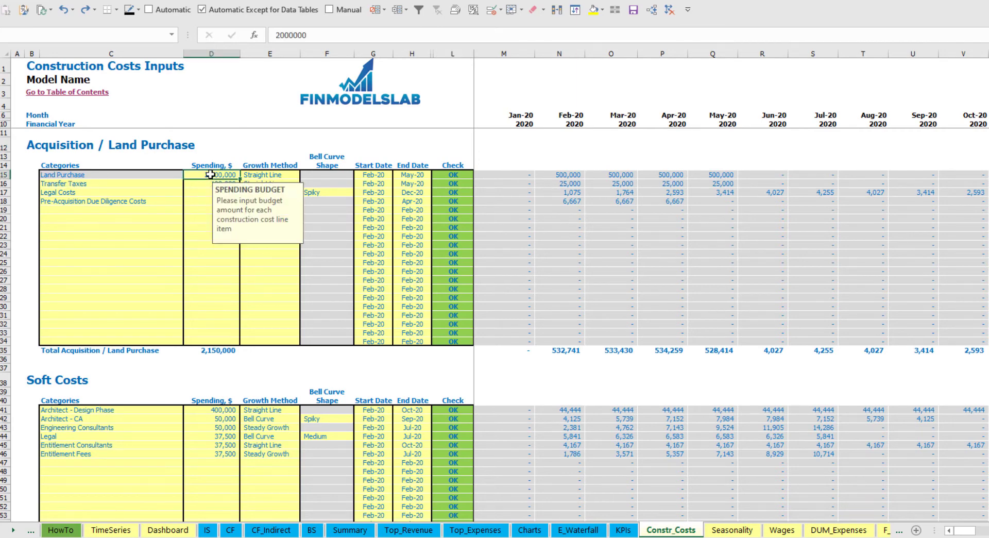
pyautogui.click(282, 32)
pyautogui.press('BackSpace')
pyautogui.write('3')
pyautogui.press('Return')
pyautogui.click(233, 117)
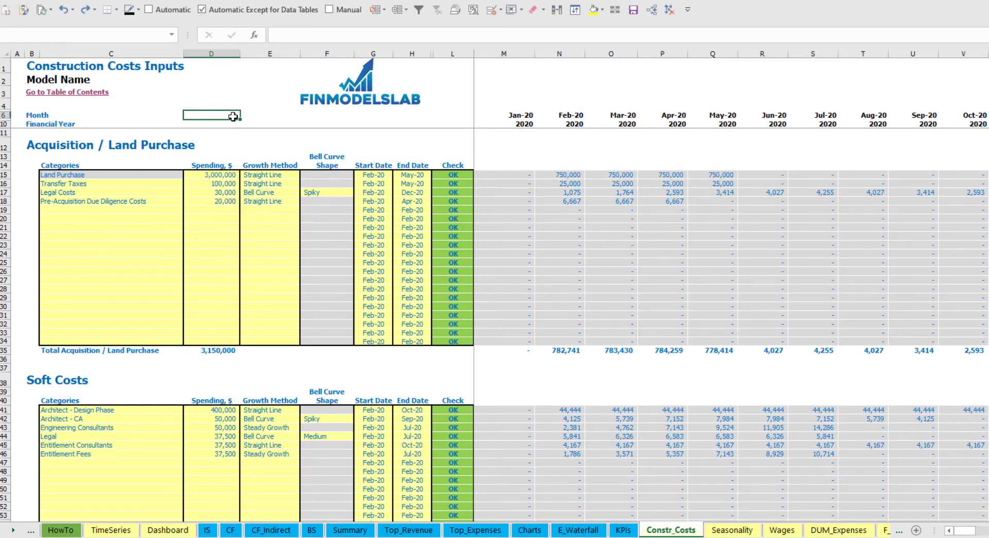
# - Try clearing the category, spending and growth method of Entitlement Consultants and Entitlement Fees under Soft Costs, and undo the deletion
pyautogui.click(82, 186)
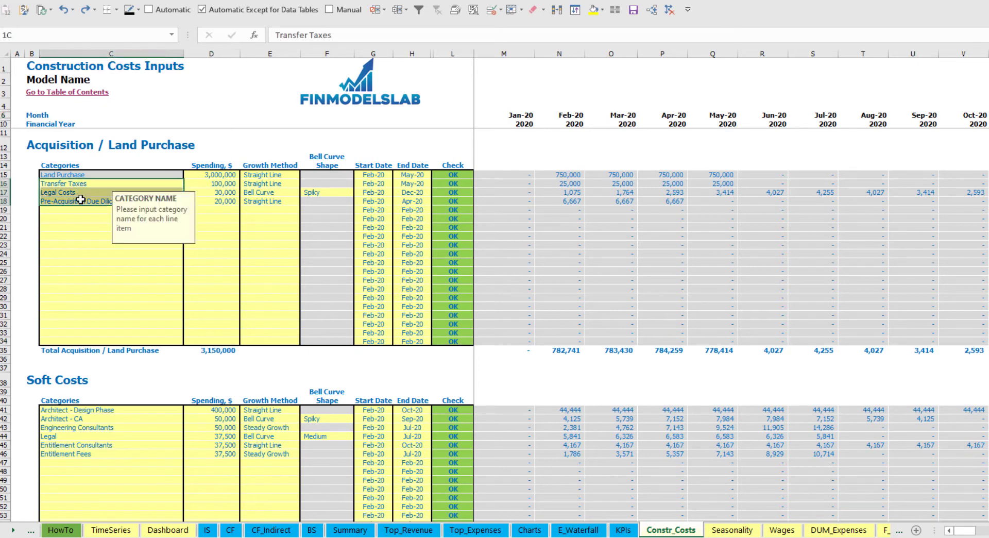
pyautogui.click(218, 143)
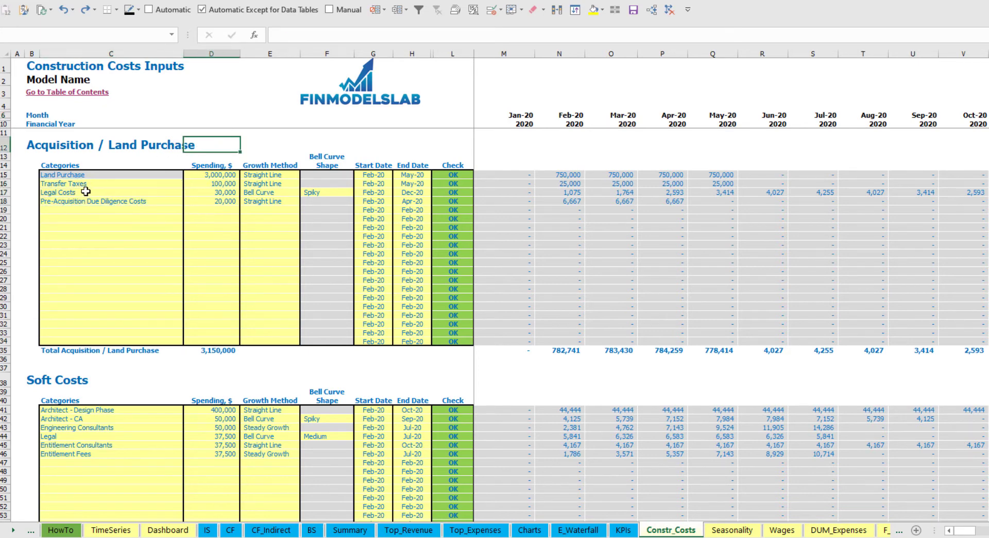
pyautogui.scroll(-3, 83, 374)
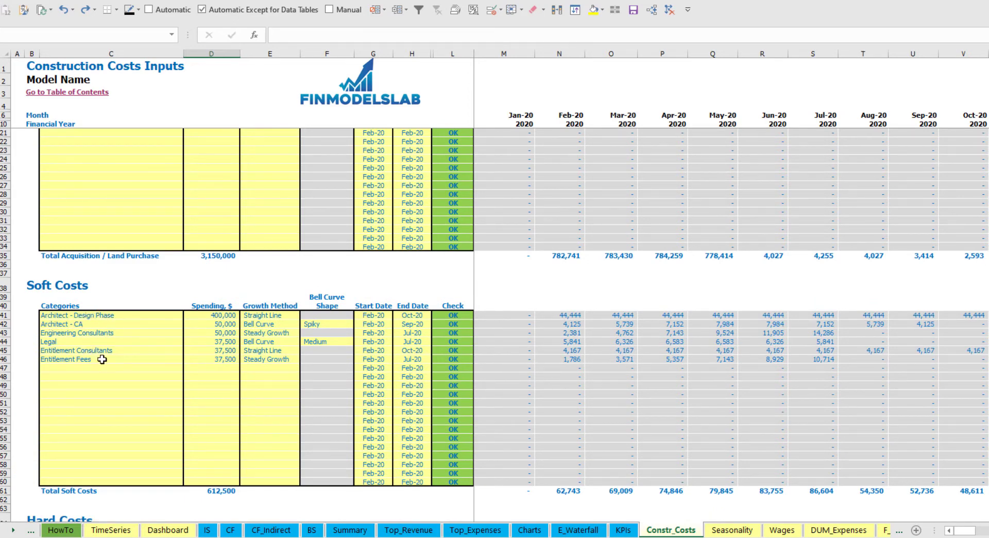
pyautogui.moveTo(96, 359); pyautogui.dragTo(266, 350)
pyautogui.press('Delete')
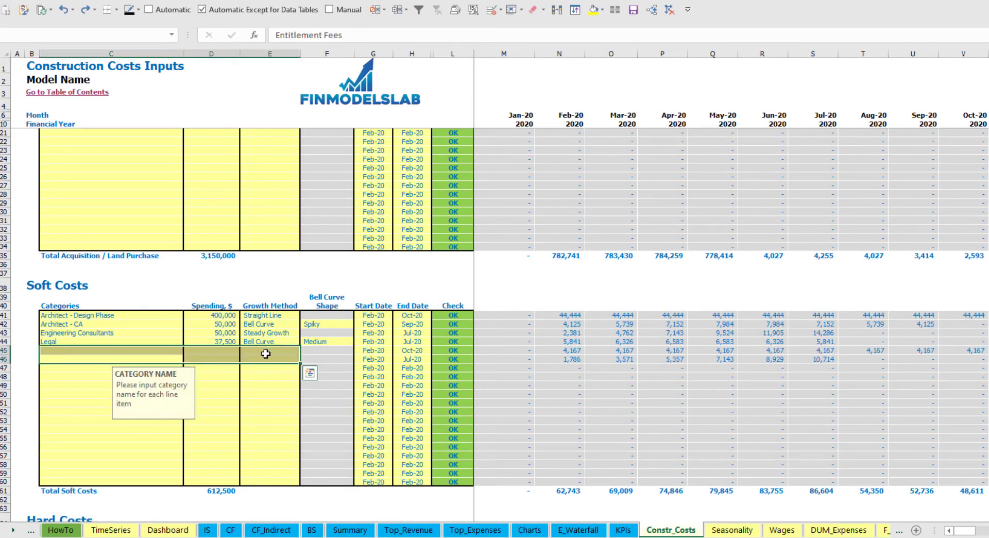
pyautogui.hotkey('ctrl', 'z')
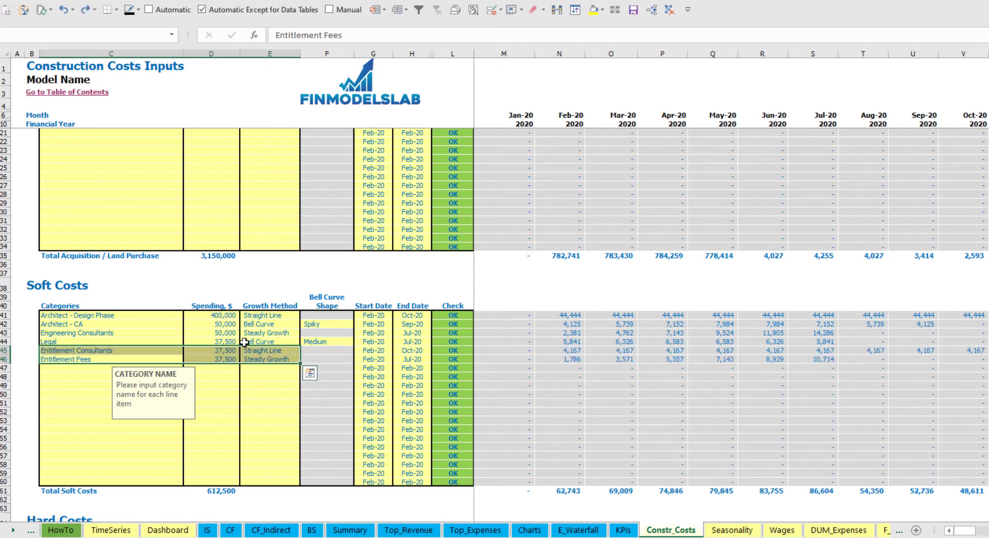
pyautogui.scroll(3, 161, 302)
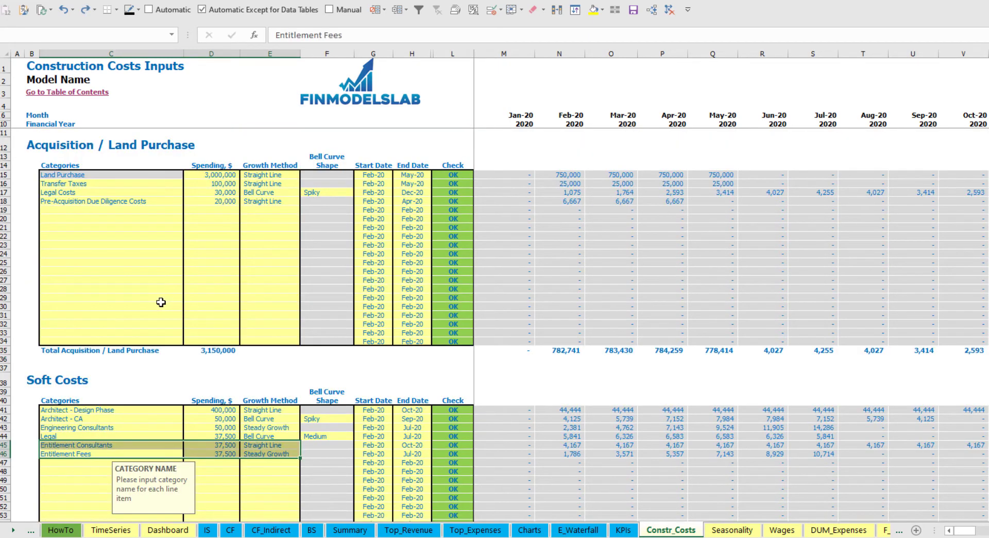
# - Review the Land Purchase spending and its available growth methods, keeping Straight Line selected
pyautogui.click(224, 177)
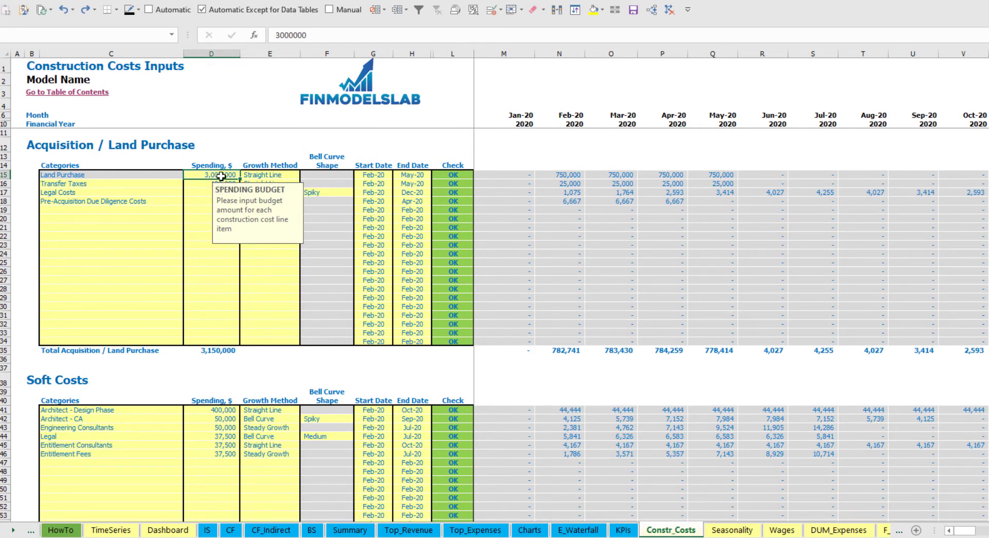
pyautogui.click(282, 174)
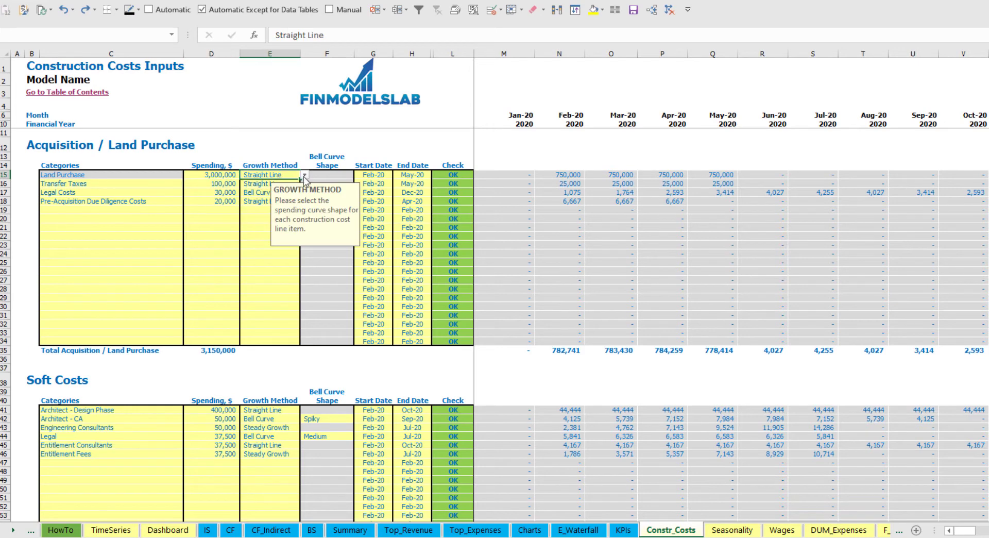
pyautogui.click(308, 178)
pyautogui.click(295, 174)
pyautogui.click(305, 178)
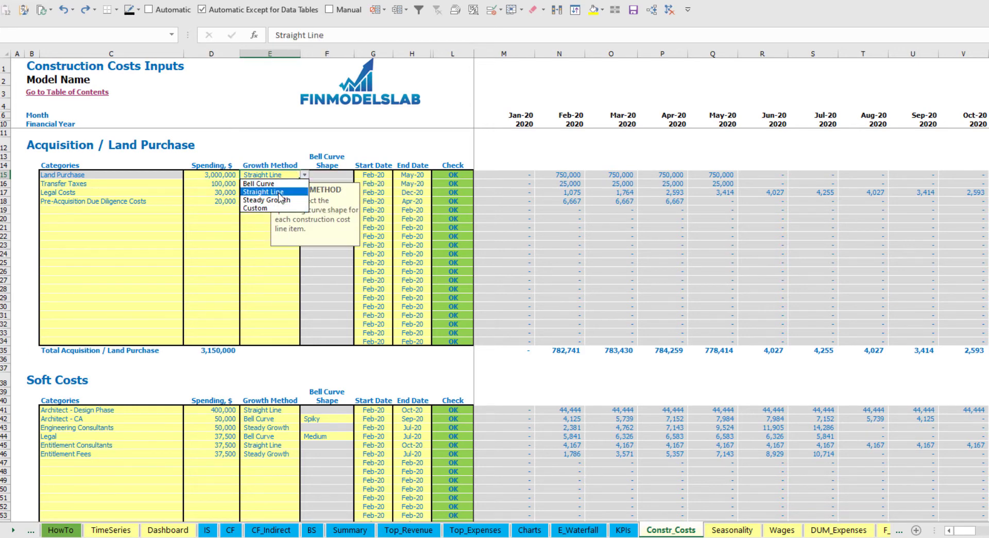
pyautogui.click(275, 135)
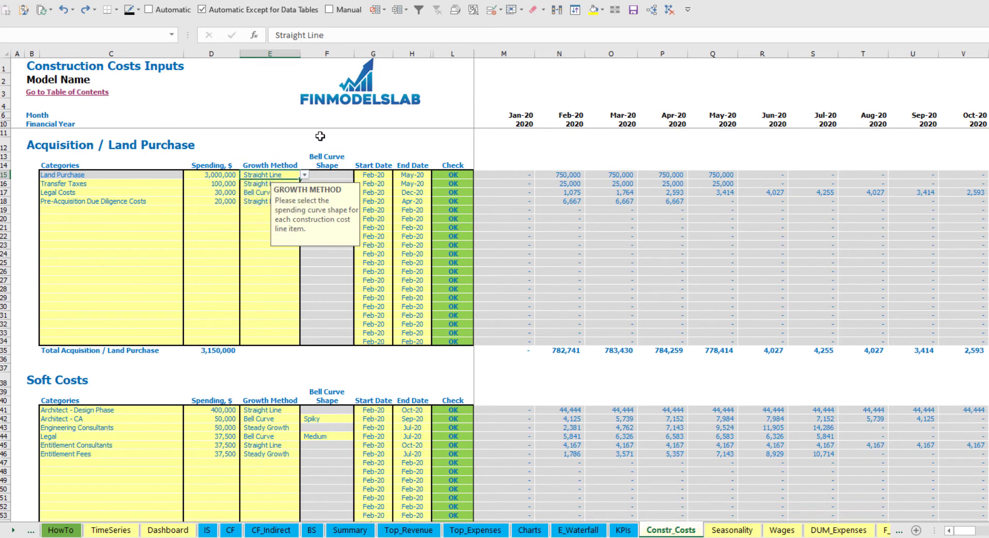
pyautogui.click(291, 137)
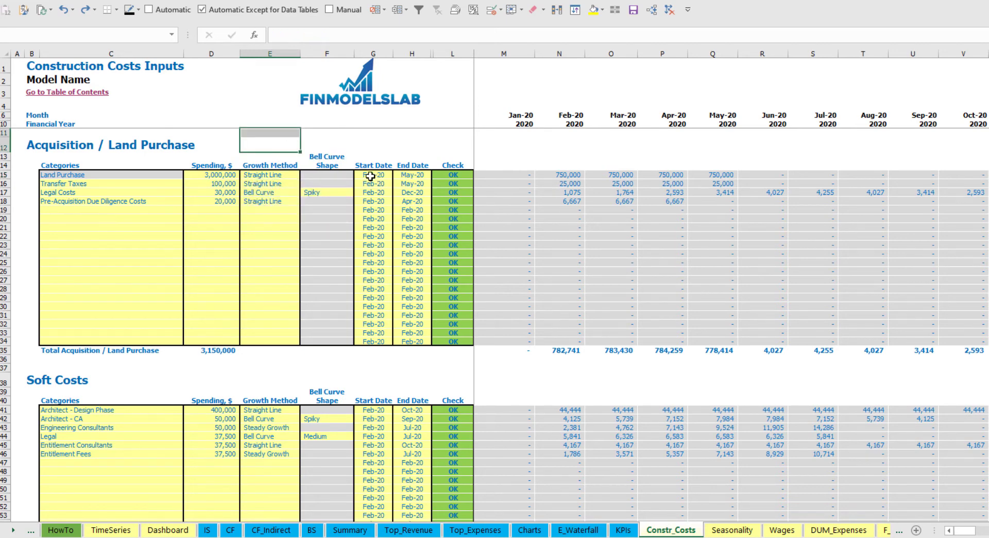
pyautogui.click(297, 176)
pyautogui.click(304, 175)
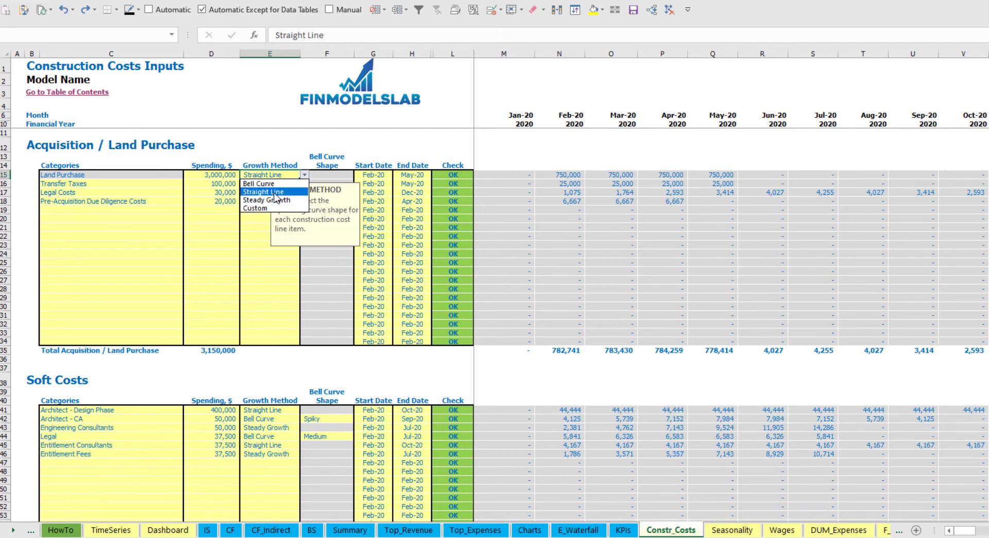
pyautogui.click(276, 193)
pyautogui.click(272, 149)
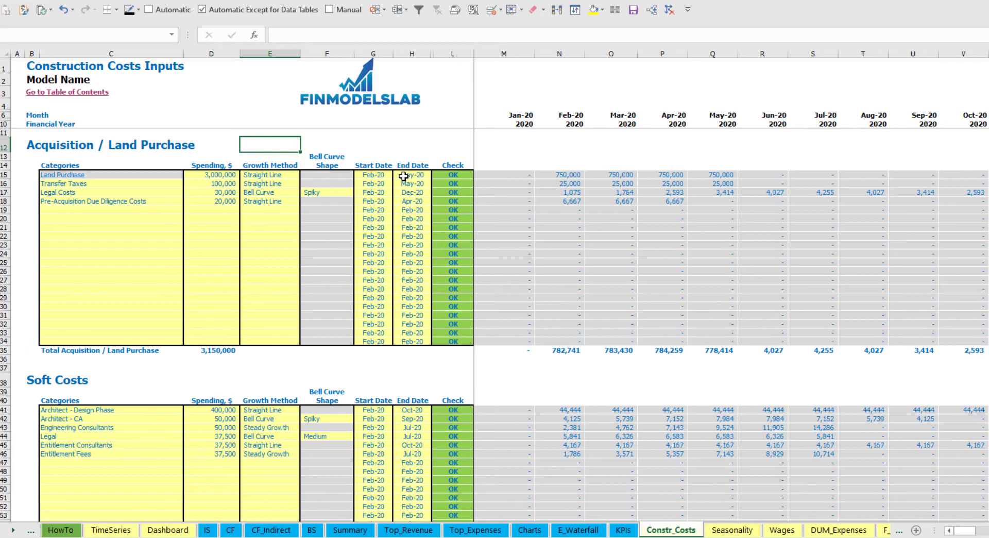
# - Check the Land Purchase start date and set its end date to Oct-20
pyautogui.click(385, 175)
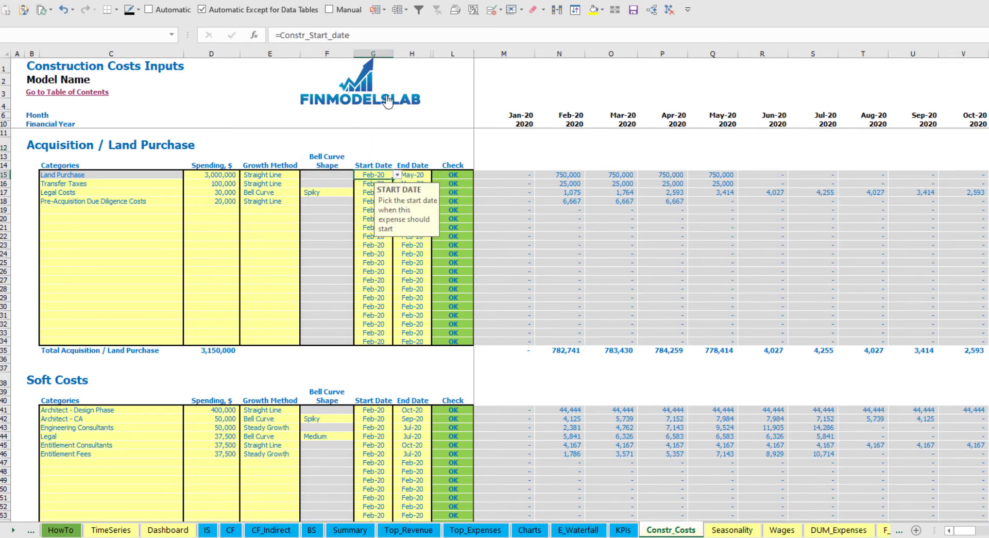
pyautogui.click(423, 156)
pyautogui.click(417, 175)
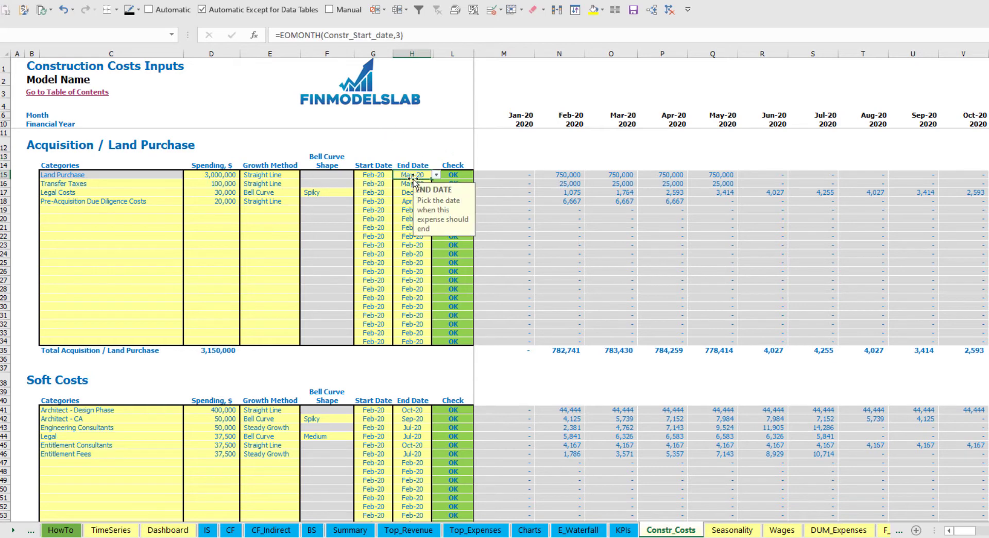
pyautogui.click(436, 176)
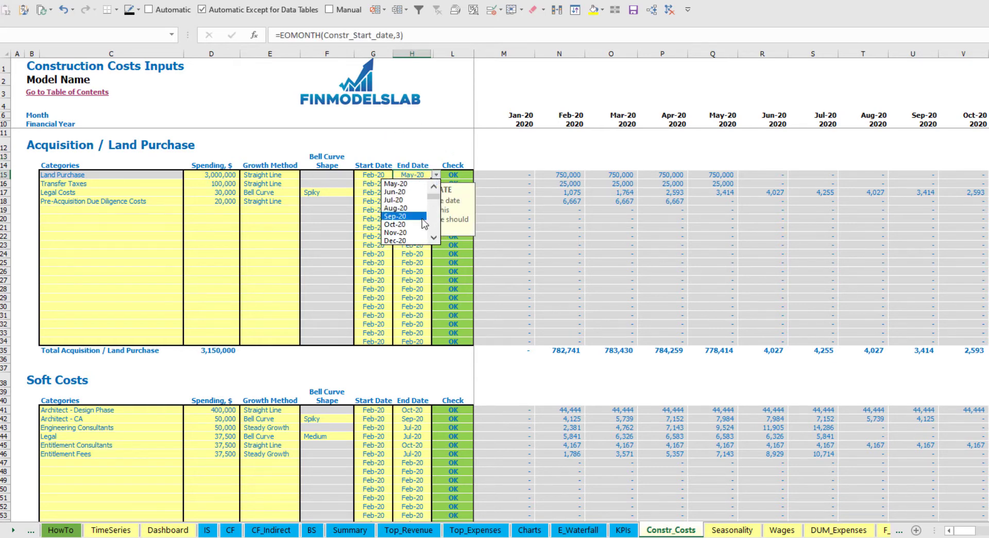
pyautogui.click(416, 225)
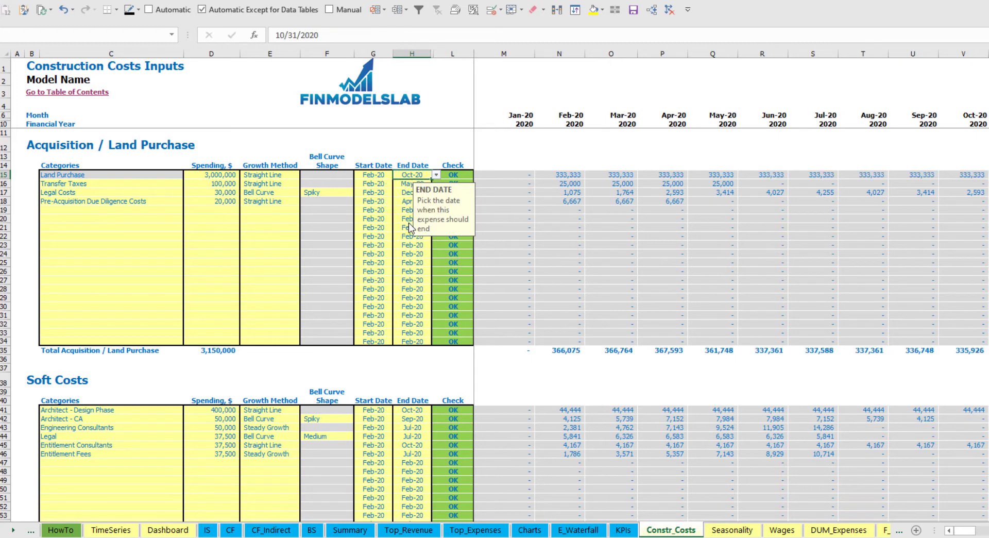
pyautogui.click(414, 149)
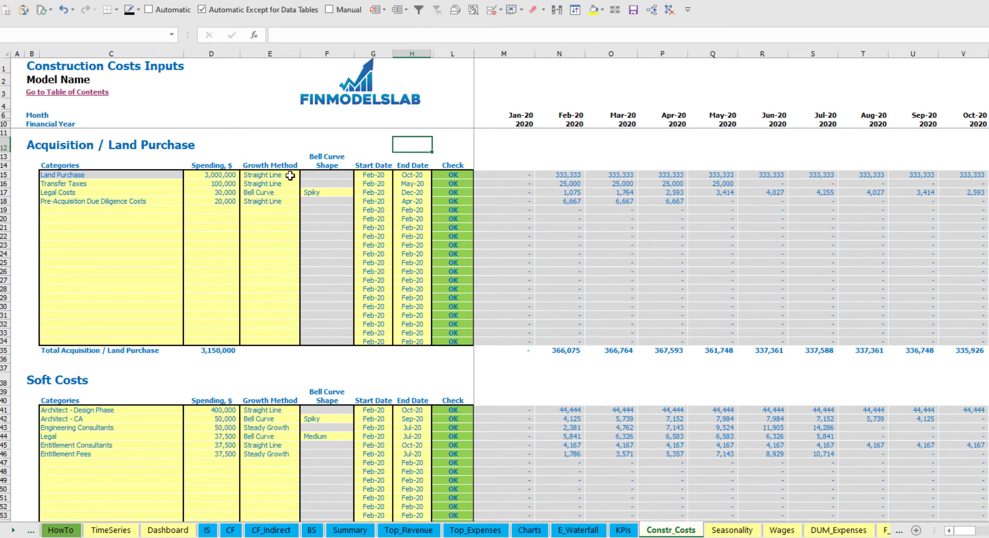
# - Examine the Land Purchase monthly amounts from Feb-20 to Oct-20 against the total spending and the check cell
pyautogui.moveTo(570, 173); pyautogui.dragTo(968, 172)
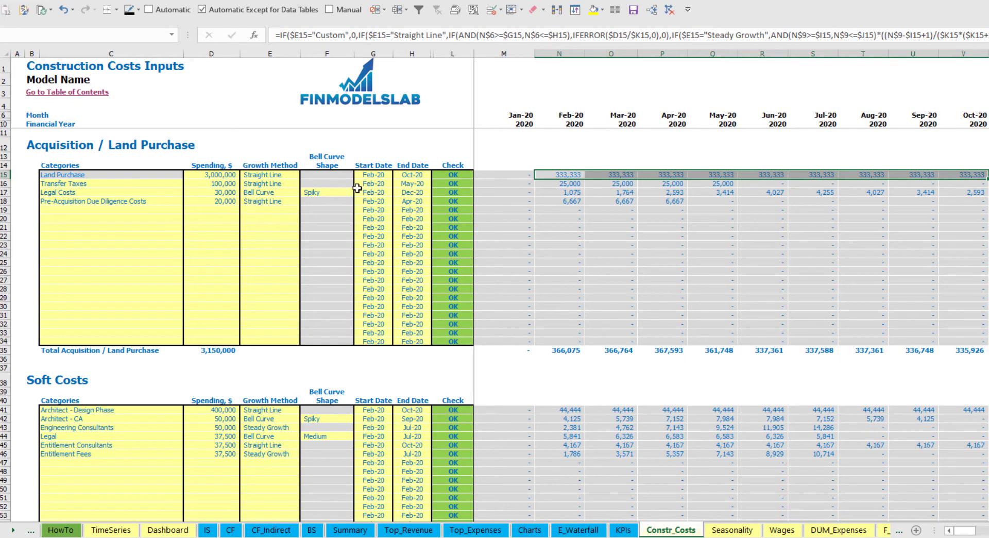
pyautogui.click(460, 175)
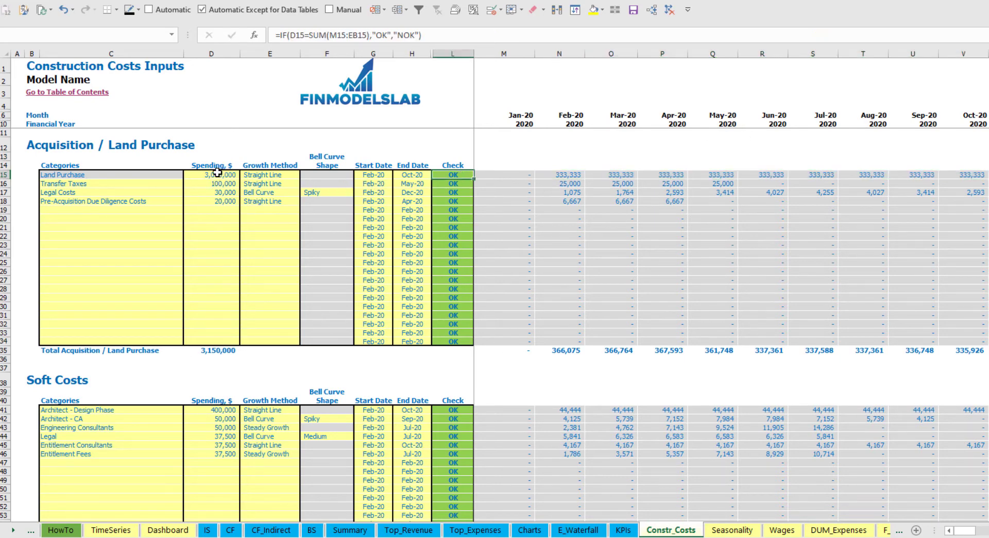
pyautogui.click(217, 172)
pyautogui.moveTo(566, 175); pyautogui.dragTo(956, 172)
pyautogui.click(616, 158)
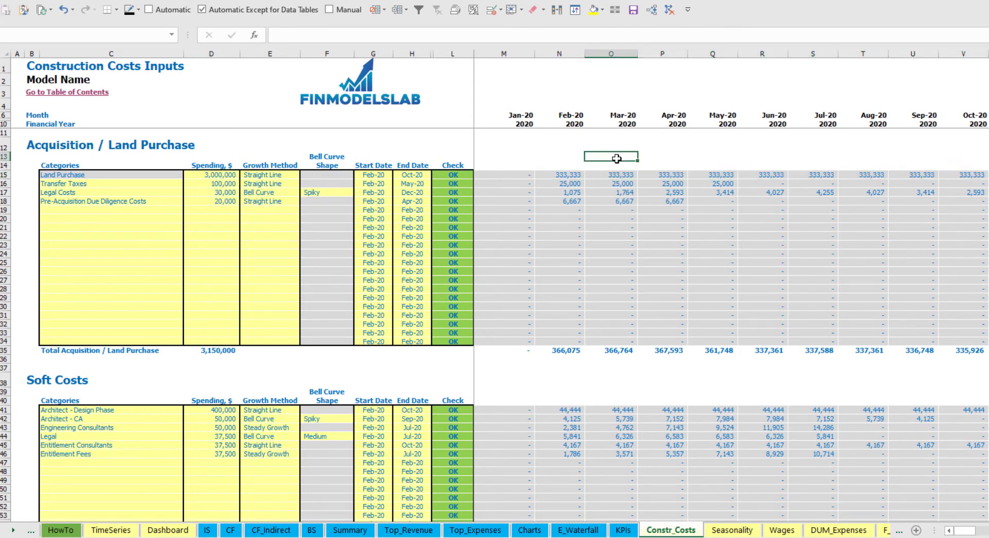
# - Set the Land Purchase growth method to Steady Growth and examine the monthly amounts from Feb-20 onward
pyautogui.click(281, 173)
pyautogui.click(304, 176)
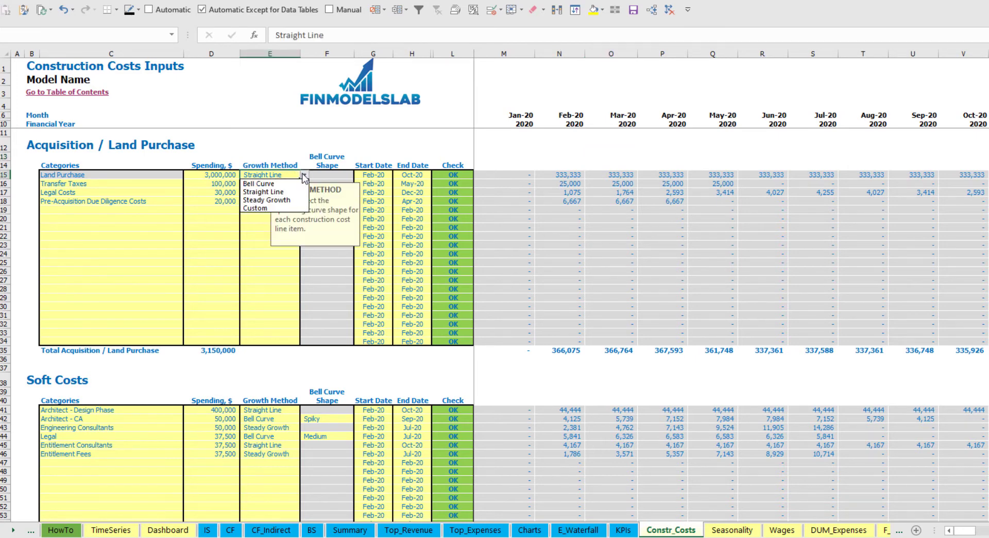
pyautogui.click(294, 200)
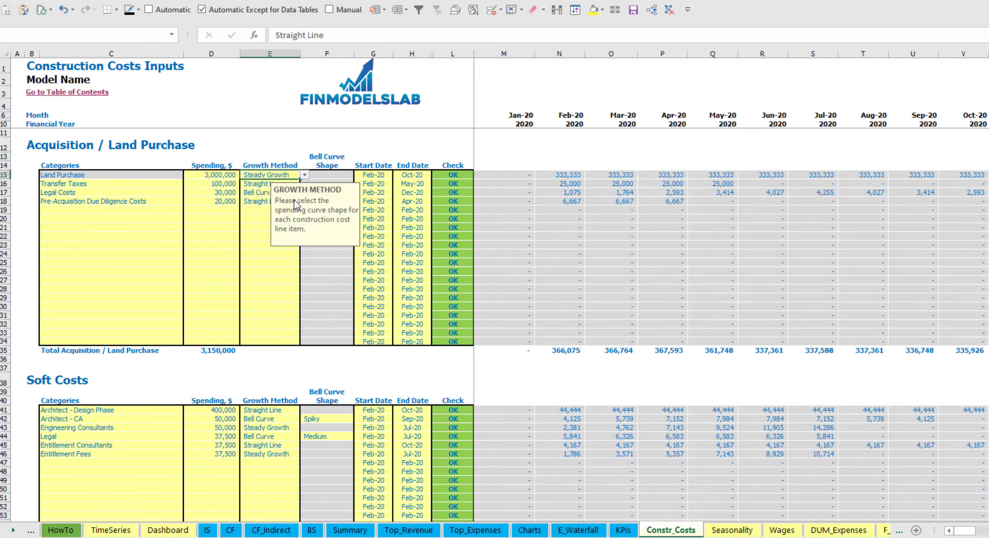
pyautogui.click(570, 165)
pyautogui.moveTo(571, 174); pyautogui.dragTo(952, 170)
pyautogui.click(574, 177)
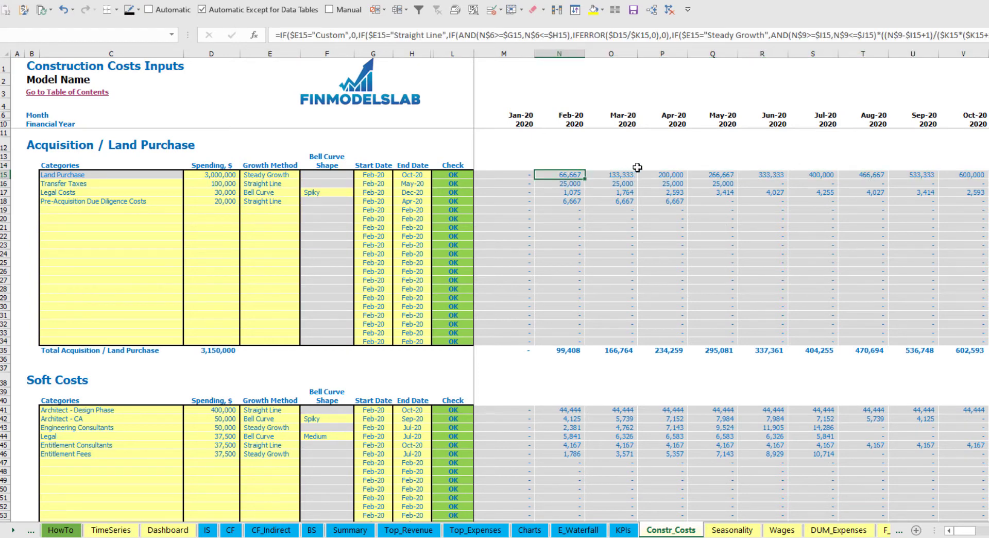
pyautogui.press('Right')
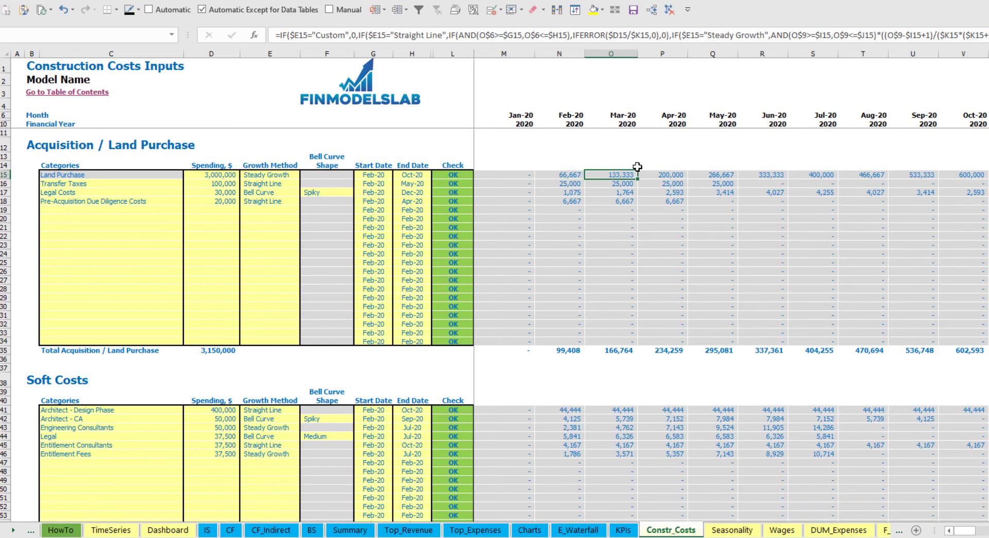
pyautogui.press('Right')
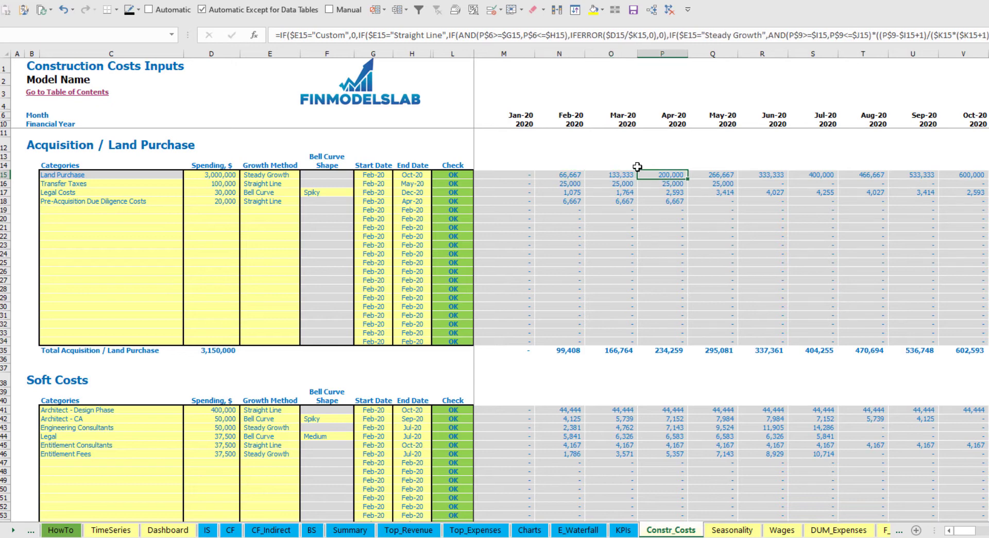
# - Insert a line chart with markers of the Feb-20 to Oct-20 Land Purchase amounts and place it below that row
pyautogui.moveTo(576, 175); pyautogui.dragTo(976, 176)
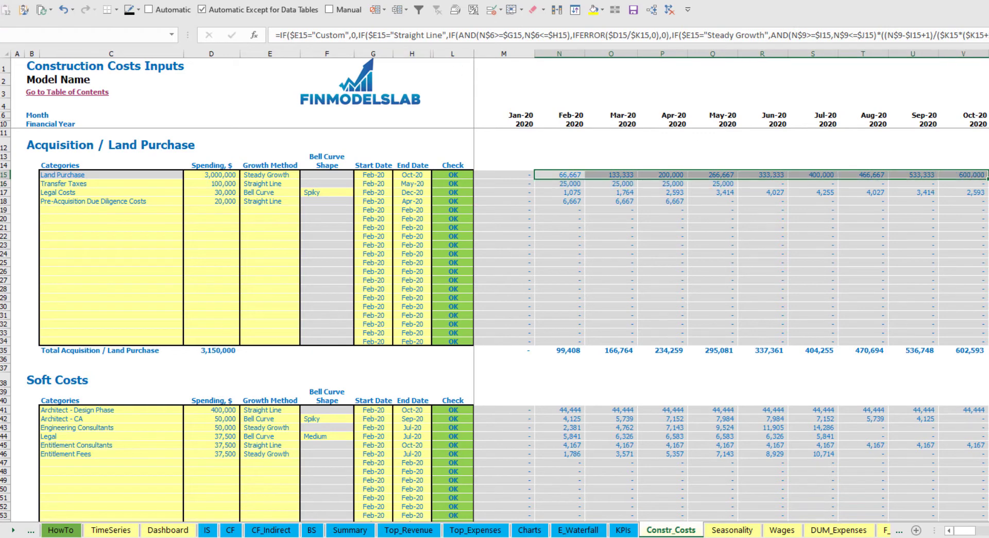
pyautogui.click(458, 1)
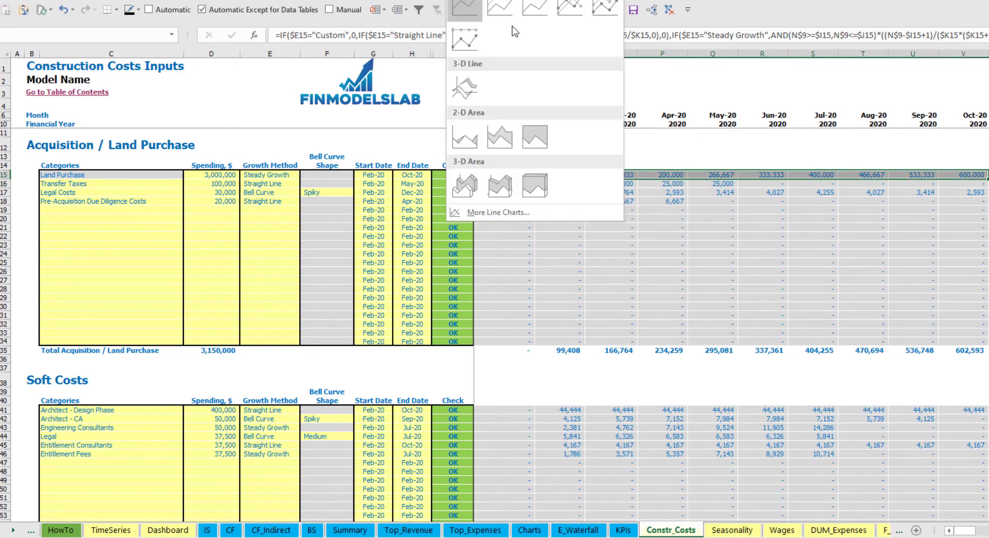
pyautogui.click(541, 9)
pyautogui.moveTo(886, 250); pyautogui.dragTo(813, 221)
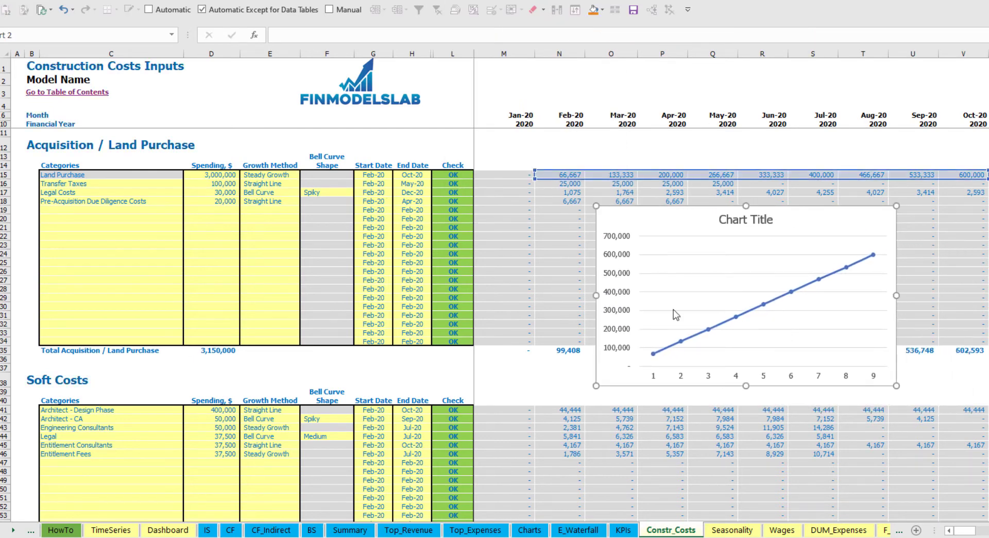
# - Set the Land Purchase growth method to Bell Curve with the Spiky bell curve shape
pyautogui.click(292, 175)
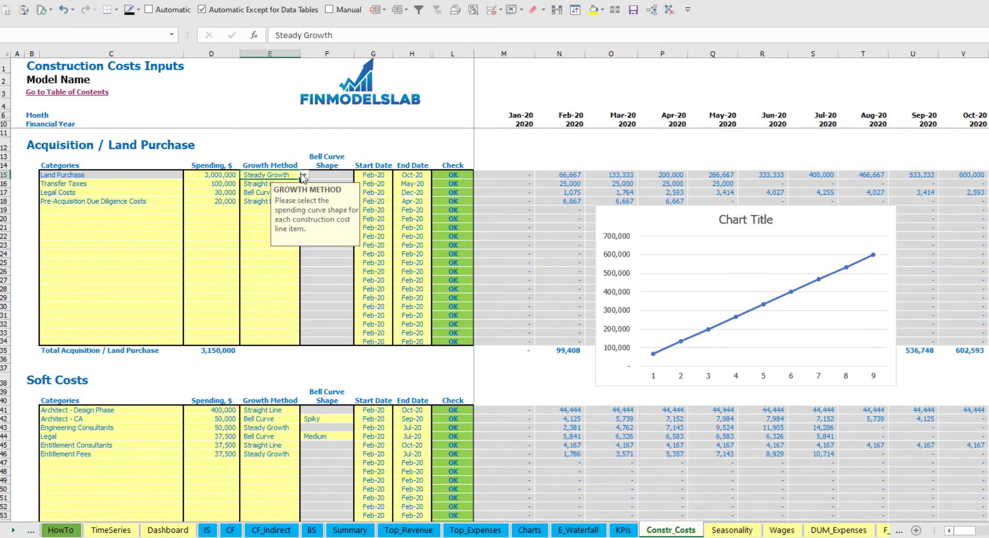
pyautogui.click(302, 175)
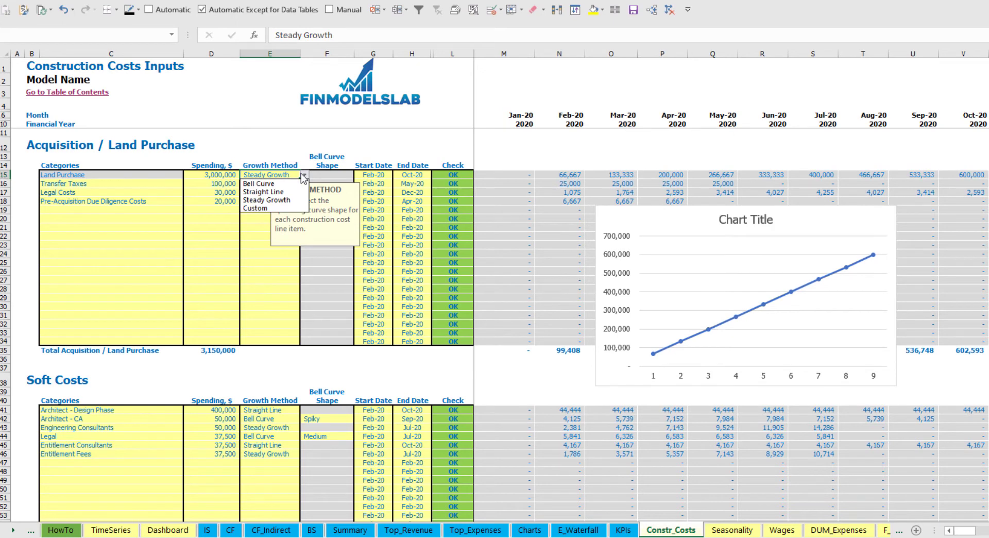
pyautogui.click(273, 184)
pyautogui.click(371, 149)
pyautogui.click(341, 174)
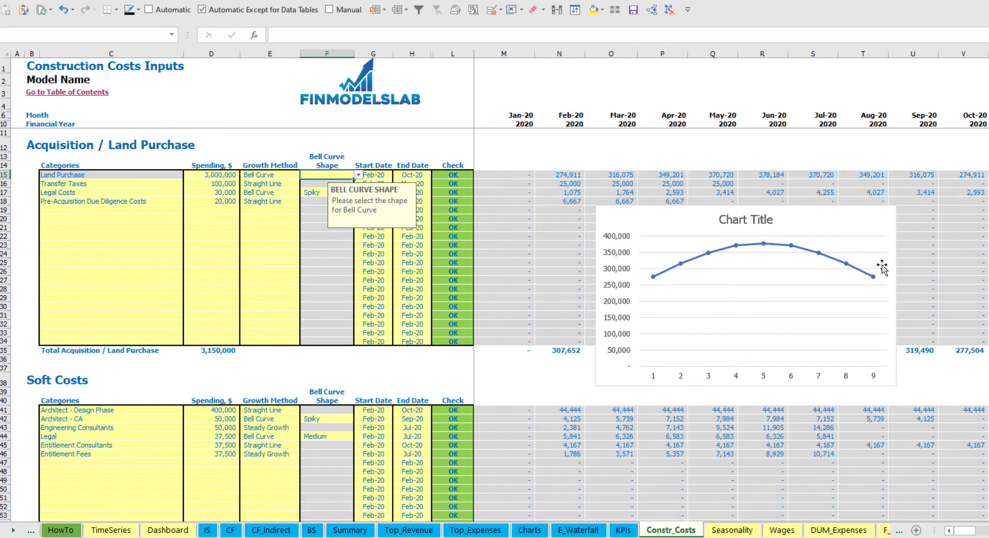
pyautogui.click(358, 174)
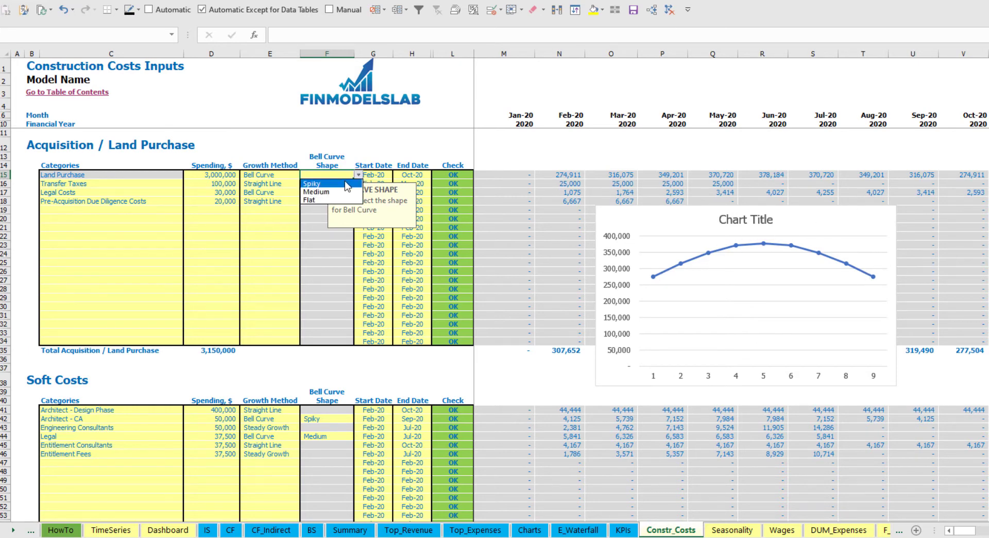
pyautogui.click(345, 183)
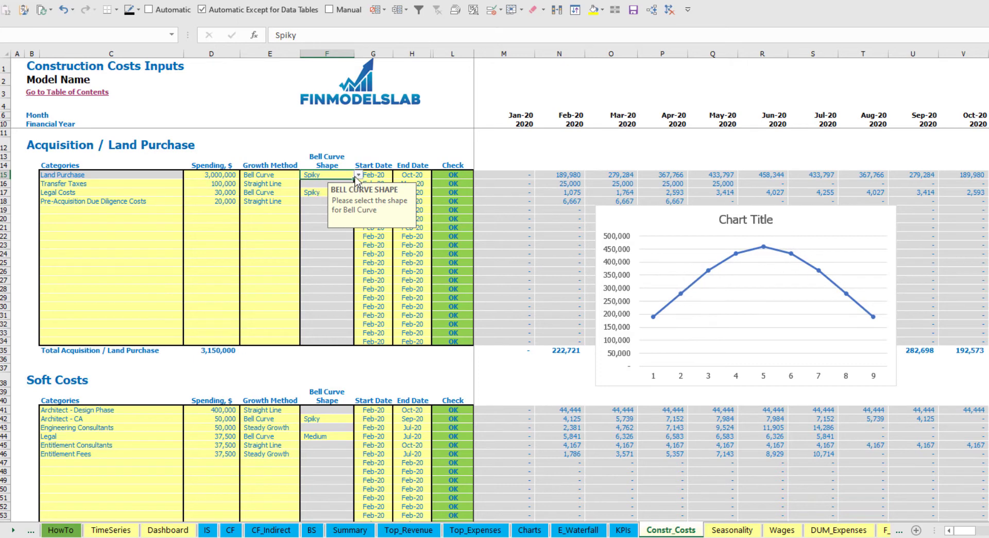
# - Try the Medium bell curve shape for Land Purchase and change it to Flat
pyautogui.click(358, 175)
pyautogui.click(334, 193)
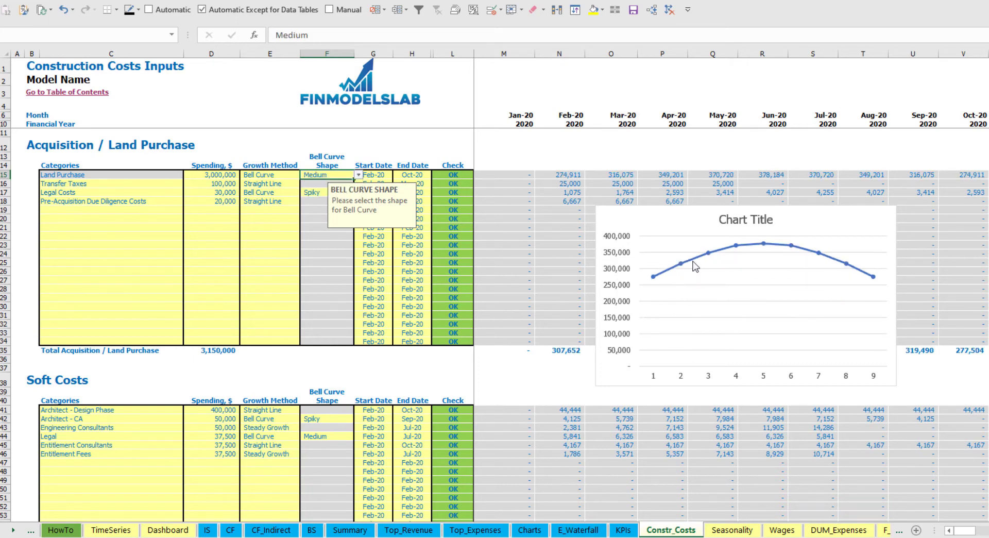
pyautogui.click(358, 175)
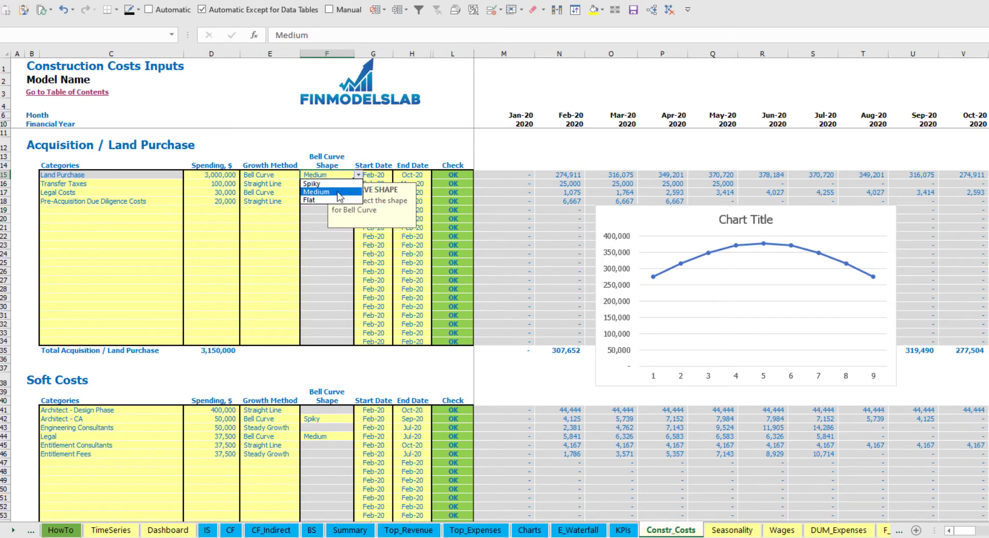
pyautogui.click(329, 183)
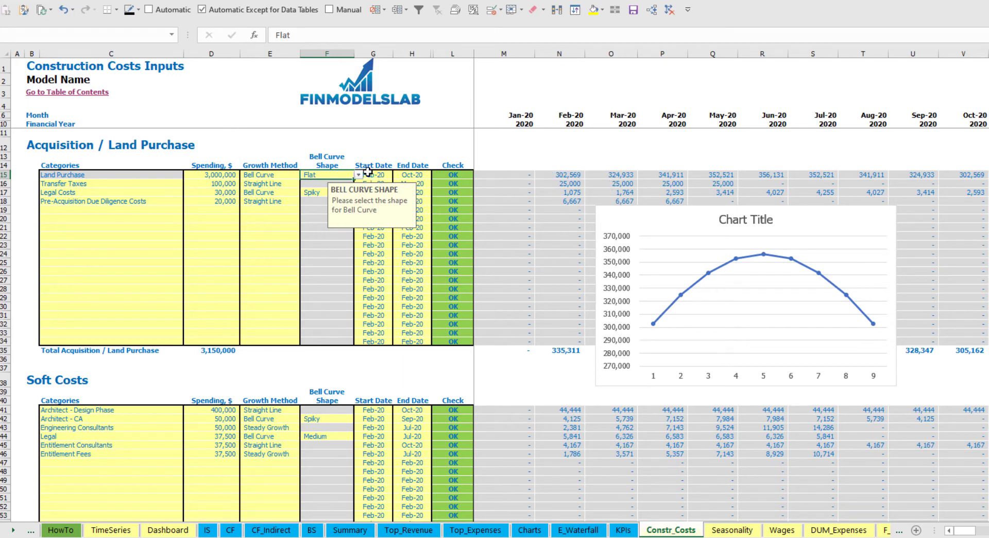
# - Delete the line chart and set the Land Purchase growth method to Custom
pyautogui.click(837, 224)
pyautogui.press('Delete')
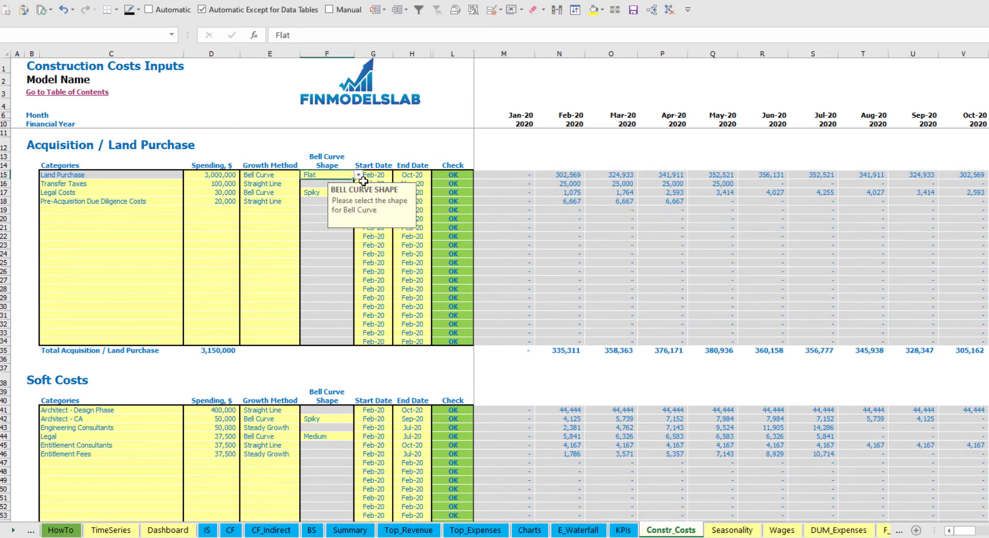
pyautogui.click(357, 176)
pyautogui.click(298, 175)
pyautogui.click(299, 174)
pyautogui.click(305, 174)
pyautogui.click(293, 212)
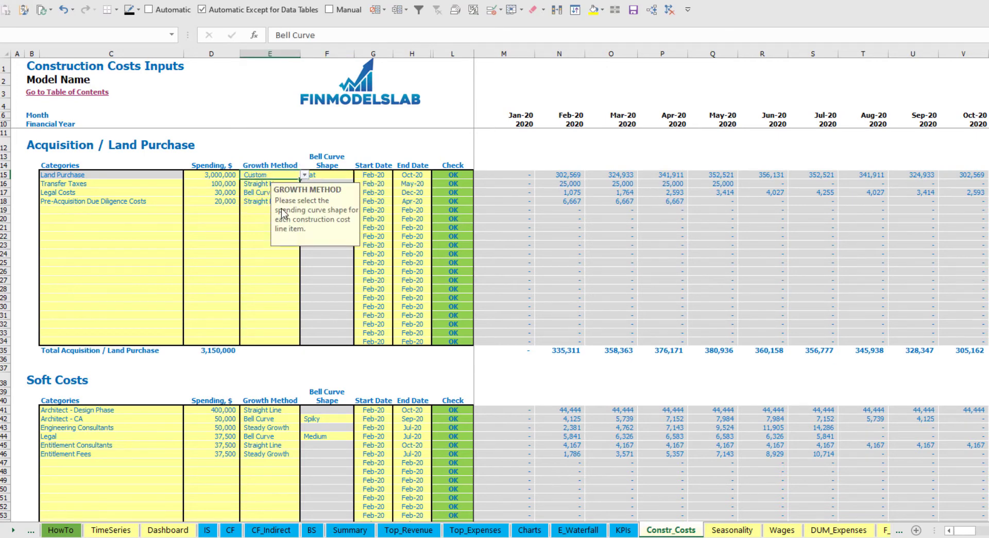
# - Enter 1000000 as the Land Purchase spending for Mar-20 under the Custom growth method
pyautogui.click(505, 141)
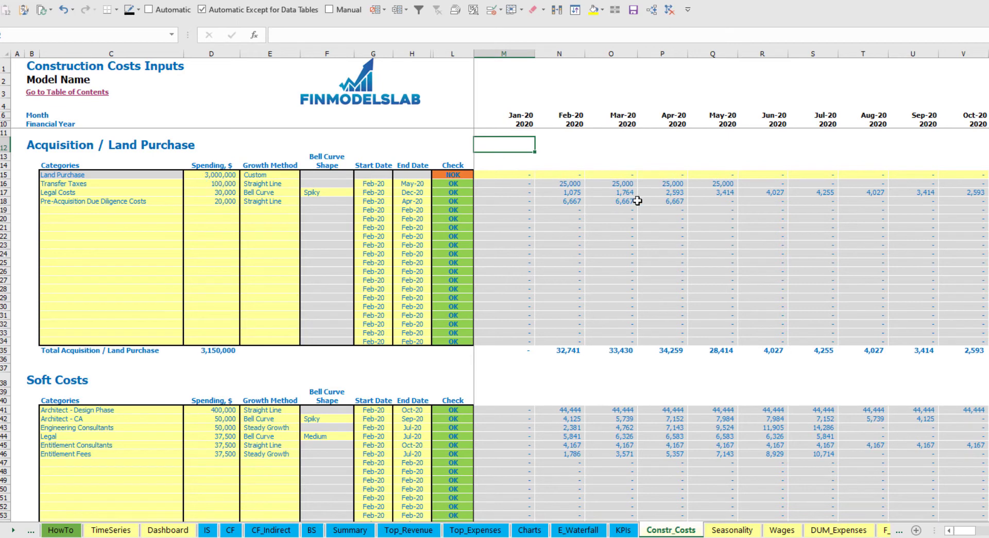
pyautogui.click(613, 177)
pyautogui.write('1000000')
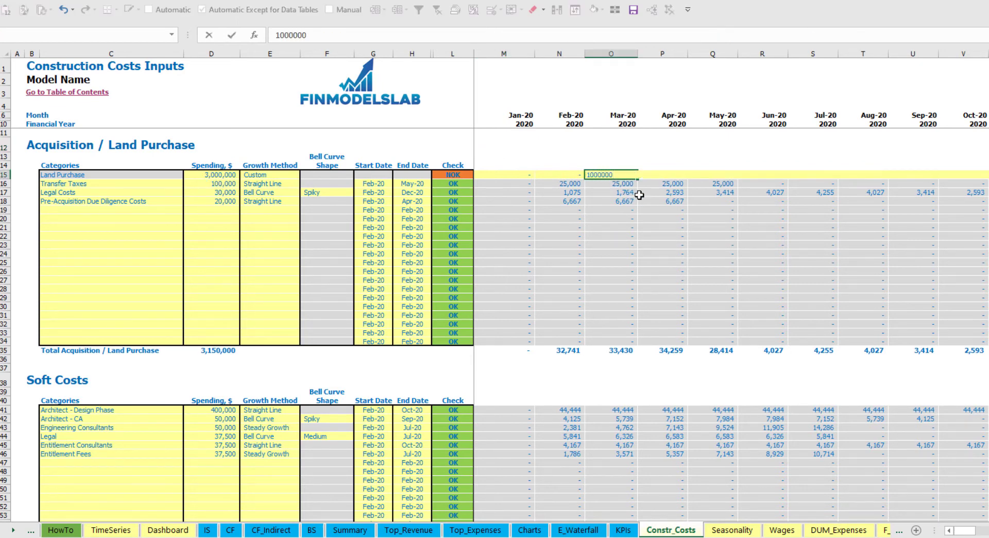
pyautogui.press('Return')
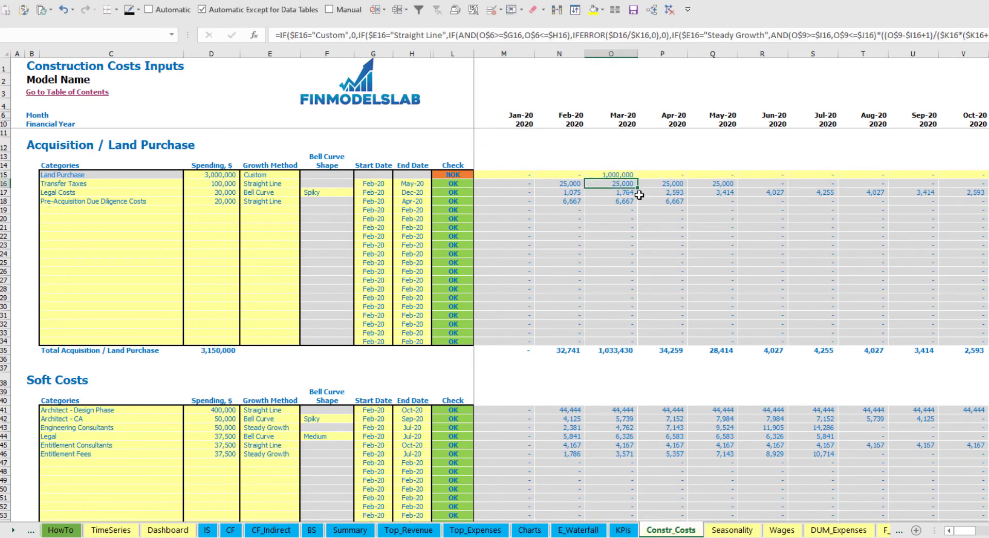
# - Copy the Mar-20 Land Purchase amount to May-20 and Jul-20 in the same row
pyautogui.press('Up')
pyautogui.hotkey('ctrl', 'c')
pyautogui.press('Right')
pyautogui.press('Right')
pyautogui.press('Return')
pyautogui.press('Left')
pyautogui.press('Left')
pyautogui.hotkey('ctrl', 'c')
pyautogui.press('Right')
pyautogui.press('Right')
pyautogui.press('Right')
pyautogui.press('Right')
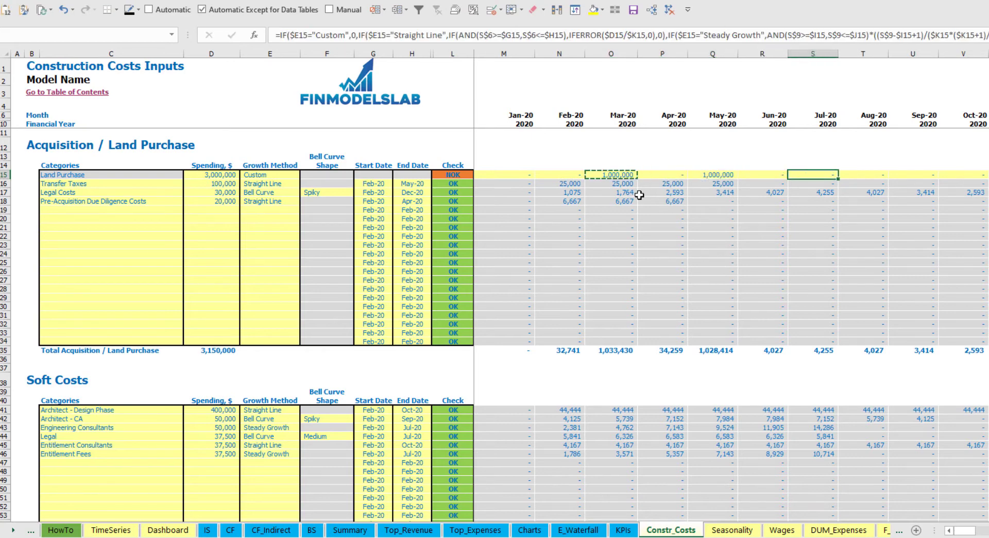
pyautogui.hotkey('ctrl', 'v')
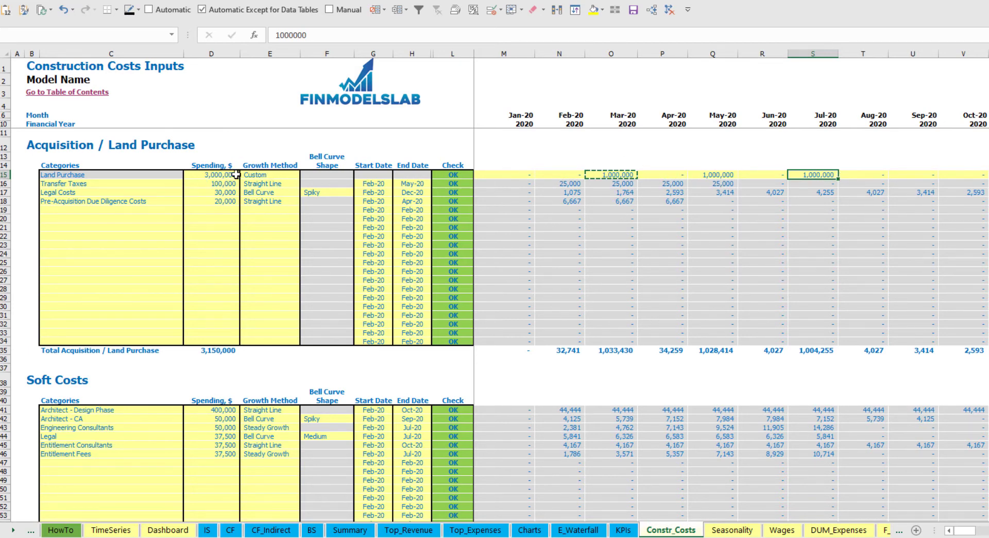
pyautogui.click(380, 175)
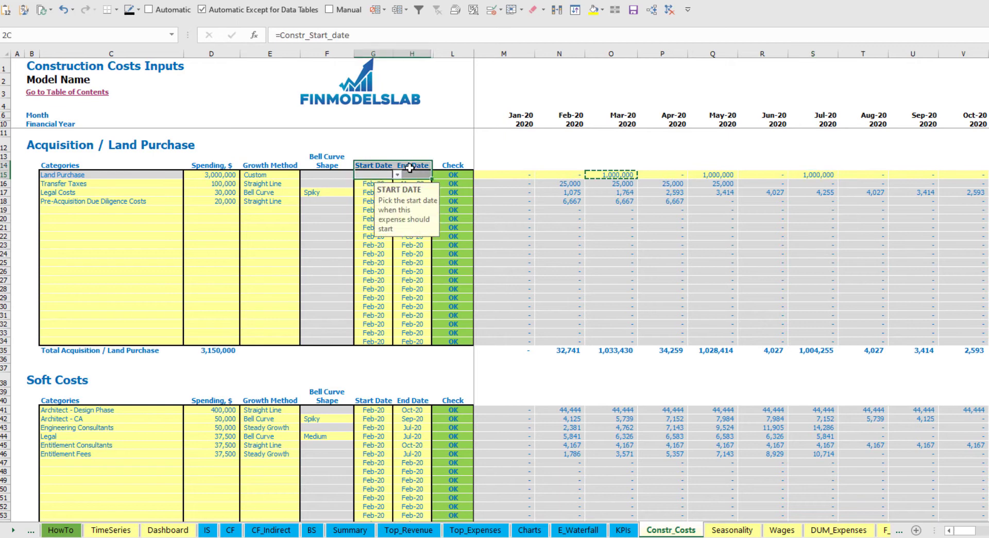
pyautogui.click(514, 144)
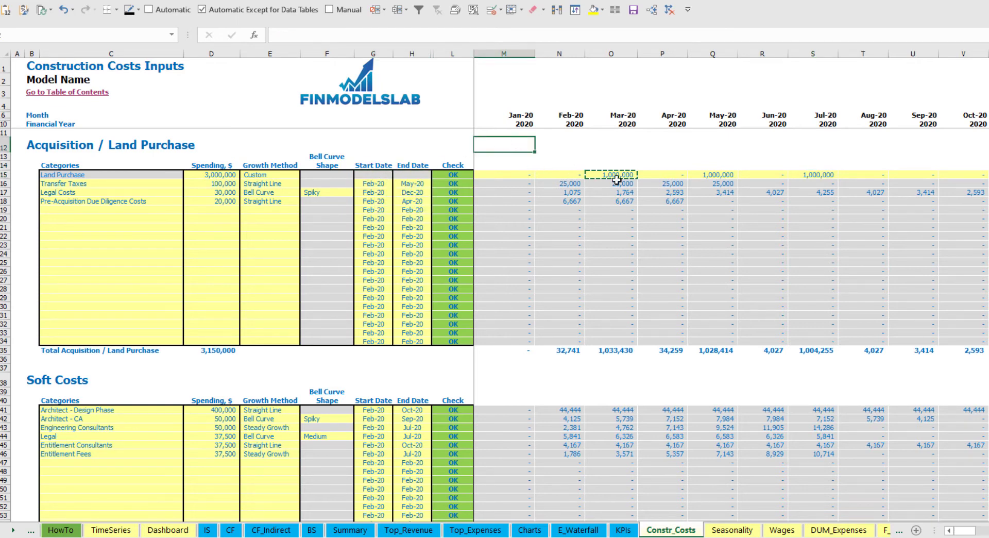
# - Undo the custom Land Purchase amounts and the change of its growth method to Custom
pyautogui.hotkey('ctrl', 'z')
pyautogui.hotkey('ctrl', 'z')
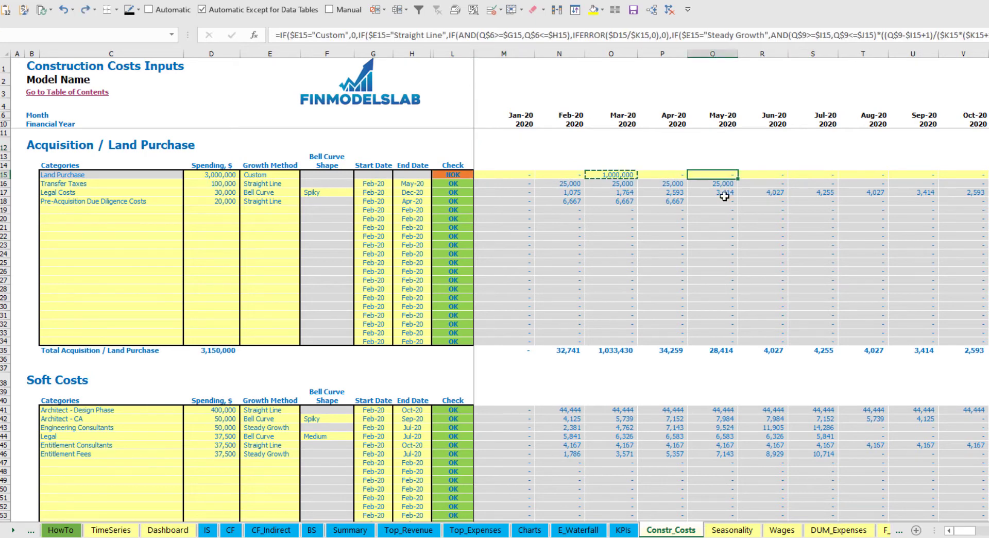
pyautogui.hotkey('ctrl', 'z')
pyautogui.hotkey('ctrl', 'z')
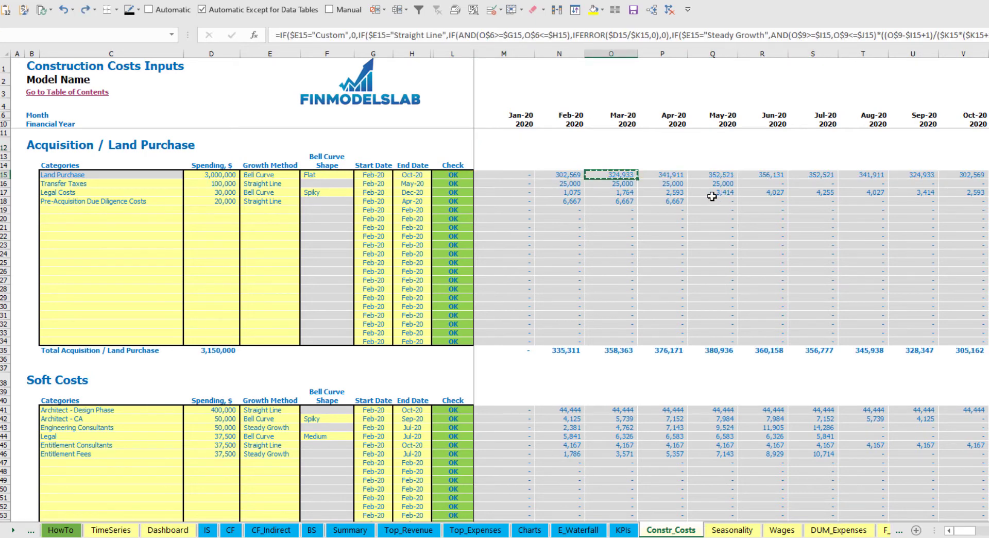
pyautogui.click(581, 142)
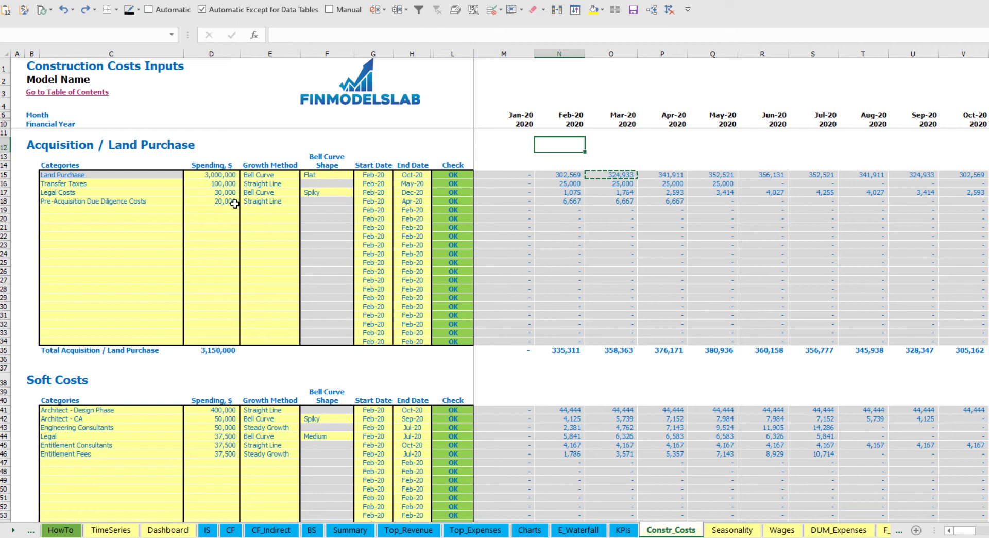
# - Review the soft, hard and other cost sections and the Total Construction Costs row across the months
pyautogui.scroll(-3, 143, 333)
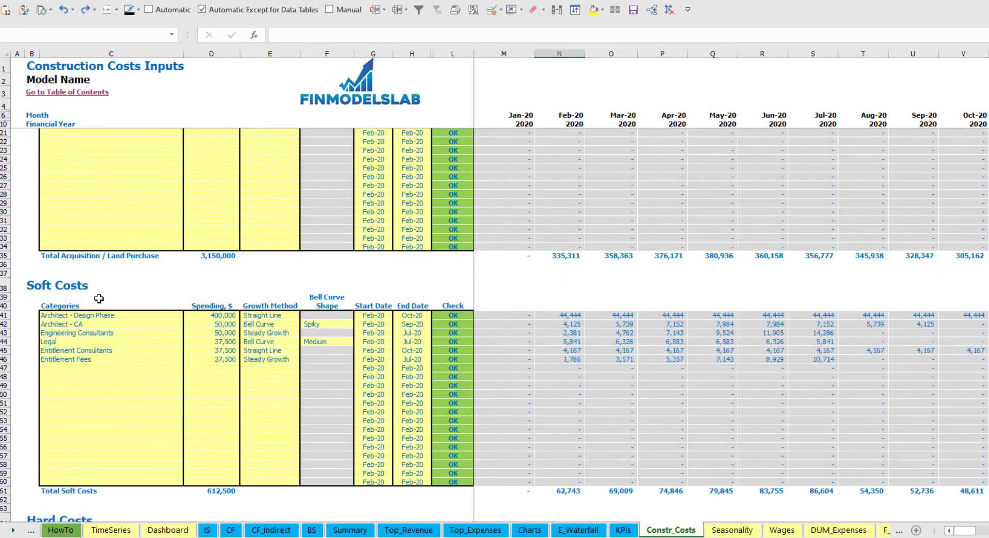
pyautogui.scroll(-15, 82, 315)
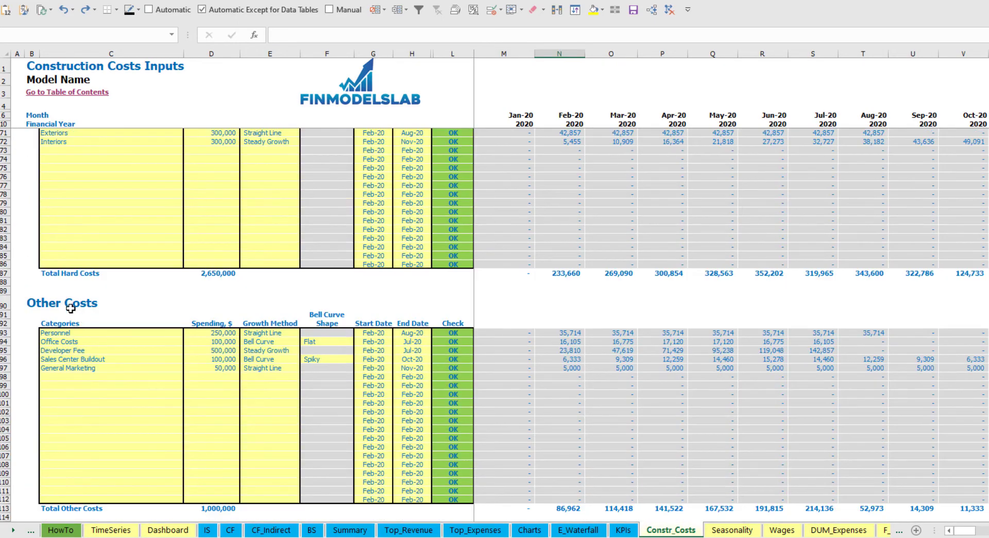
pyautogui.scroll(-3, 66, 305)
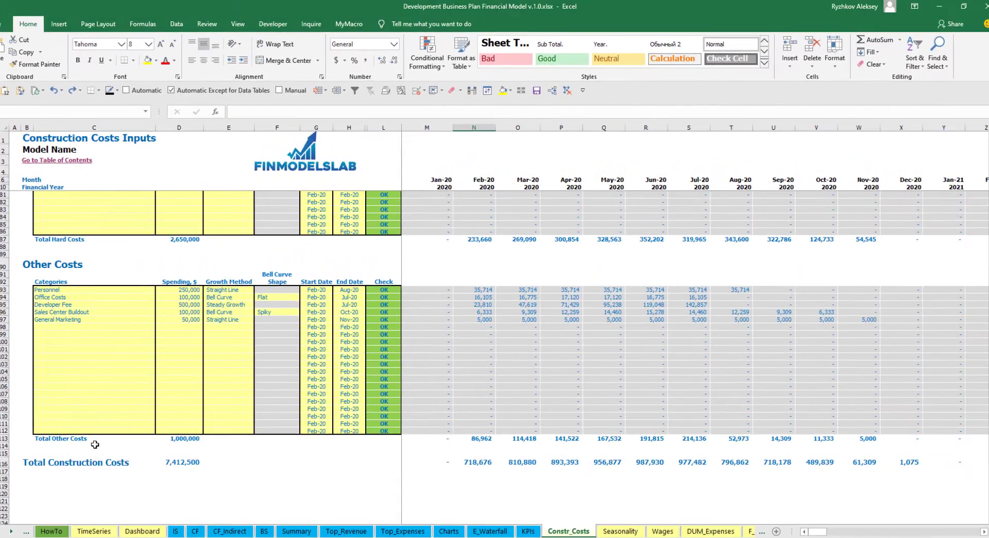
pyautogui.click(188, 463)
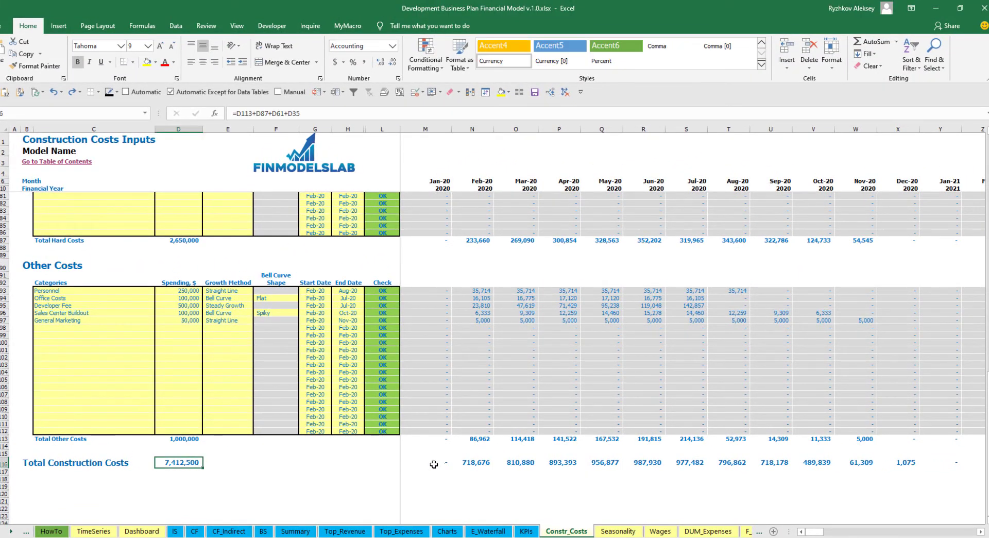
pyautogui.moveTo(434, 464); pyautogui.dragTo(954, 462)
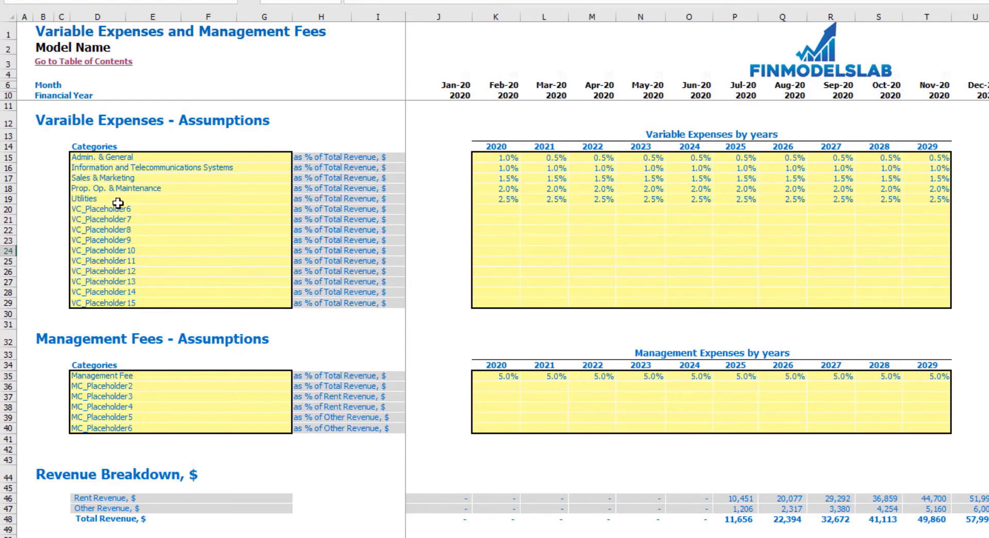
# - Try renaming the Utilities category under variable expenses to "Other Var Ex", and undo the rename
pyautogui.click(118, 202)
pyautogui.write('Other Var Ex')
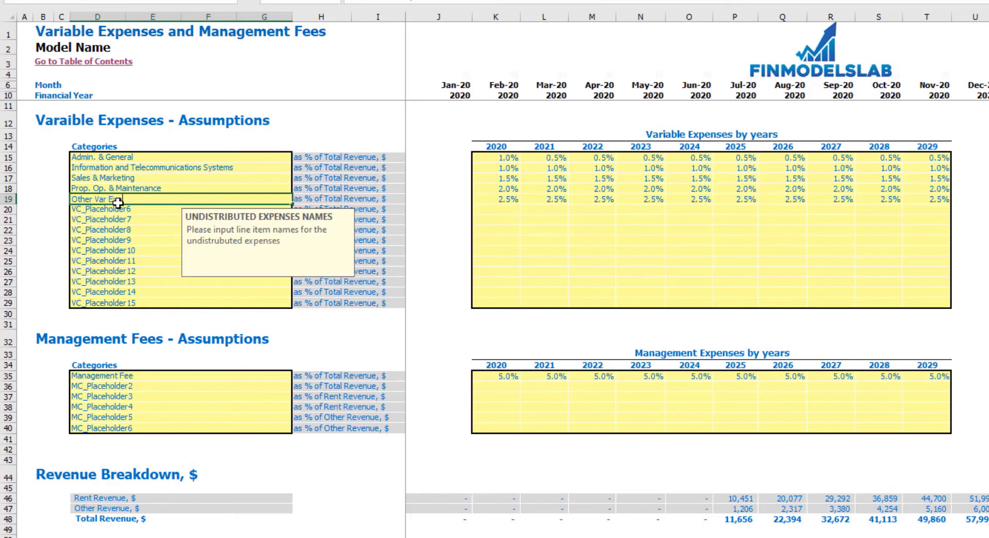
pyautogui.press('Return')
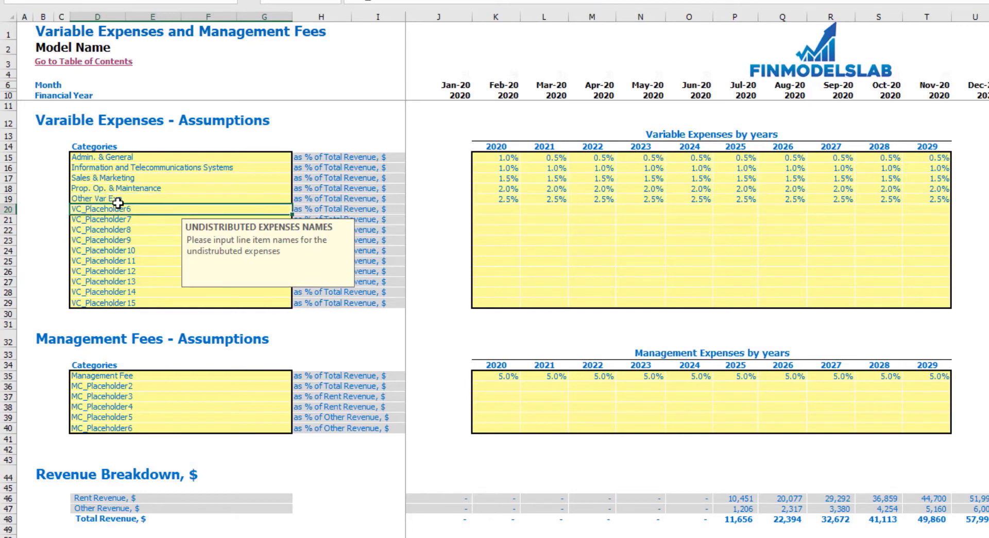
pyautogui.hotkey('ctrl', 'z')
pyautogui.click(371, 125)
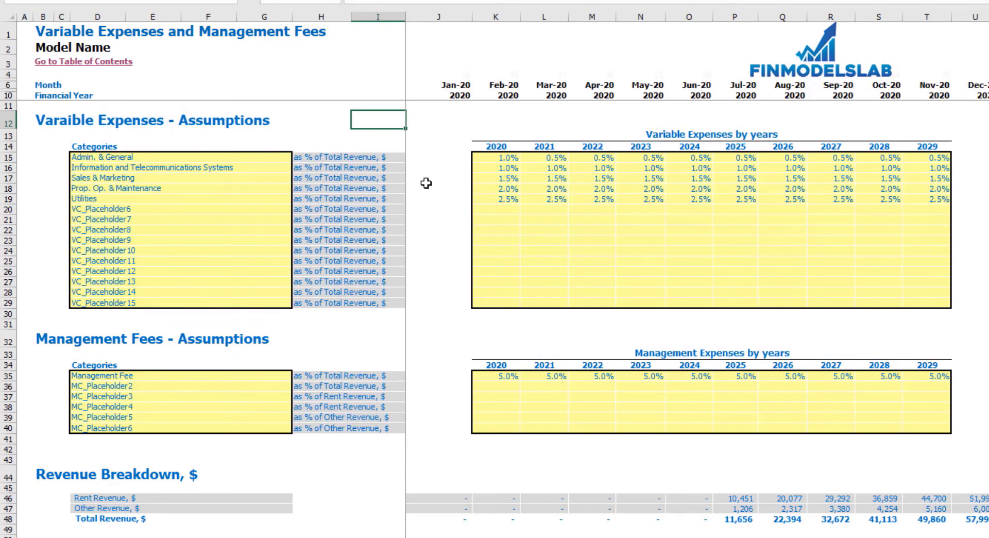
# - Set the 2021 Admin. & General percentage to the 2020 rate plus 0.5% with the formula =K15+0.5%
pyautogui.click(498, 160)
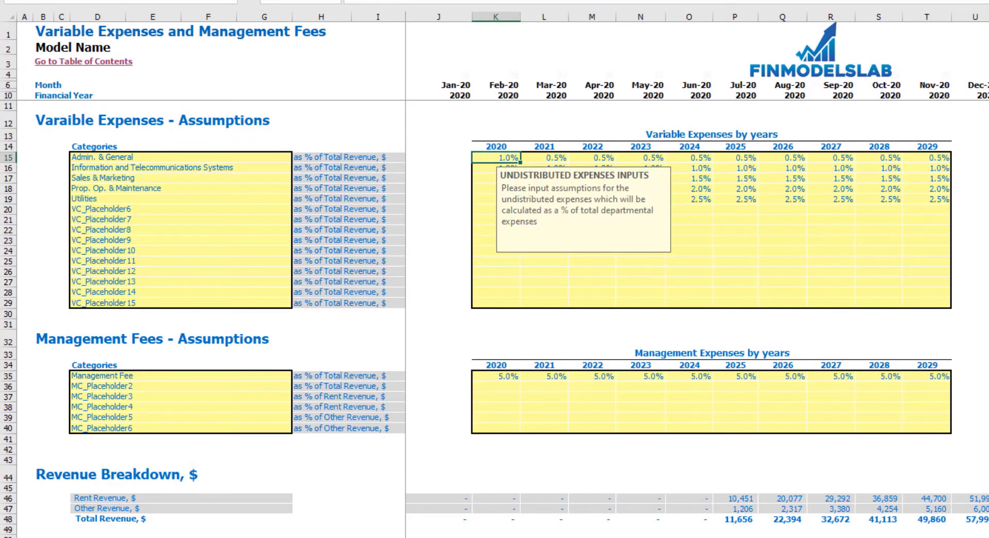
pyautogui.click(544, 157)
pyautogui.write('=')
pyautogui.click(496, 158)
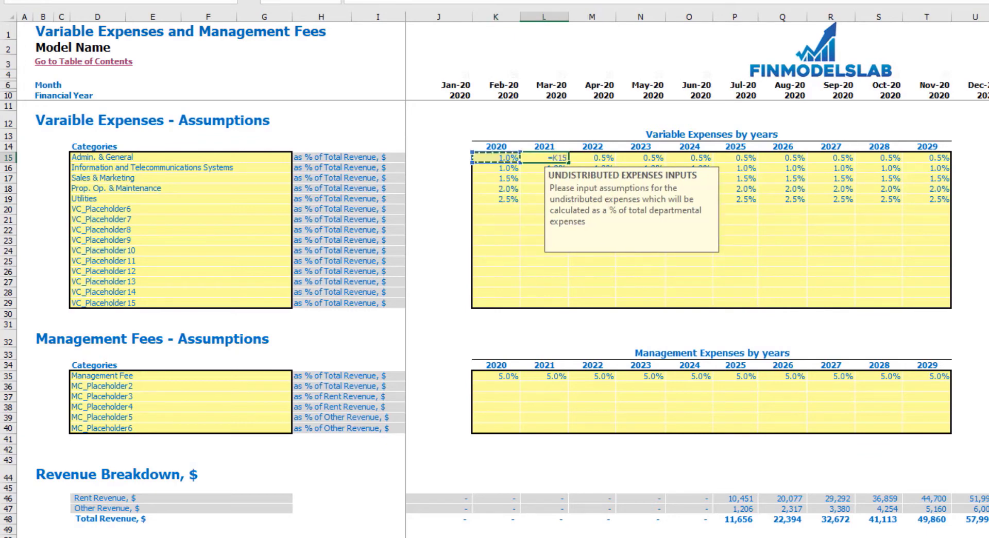
pyautogui.write('+0.5%')
pyautogui.hotkey('ctrl', 'Return')
# - Copy the 2021 Admin. & General formula across the years 2022 through 2029
pyautogui.hotkey('ctrl', 'c')
pyautogui.press('Right')
pyautogui.hotkey('ctrl', 'shift', 'Right')
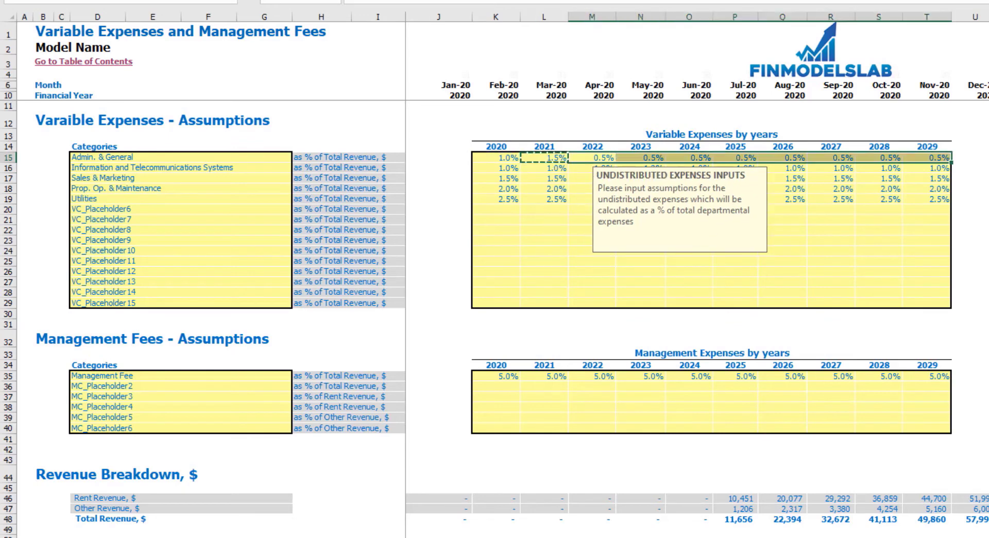
pyautogui.hotkey('ctrl', 'v')
pyautogui.click(988, 209)
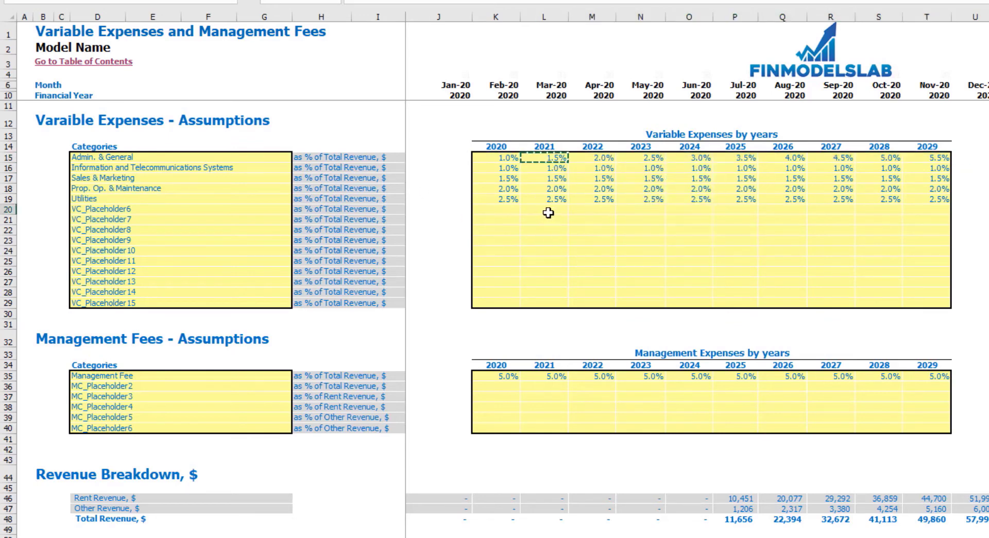
# - Examine the yearly rates of the other variable expenses and the revenue bases of the management fees
pyautogui.click(511, 170)
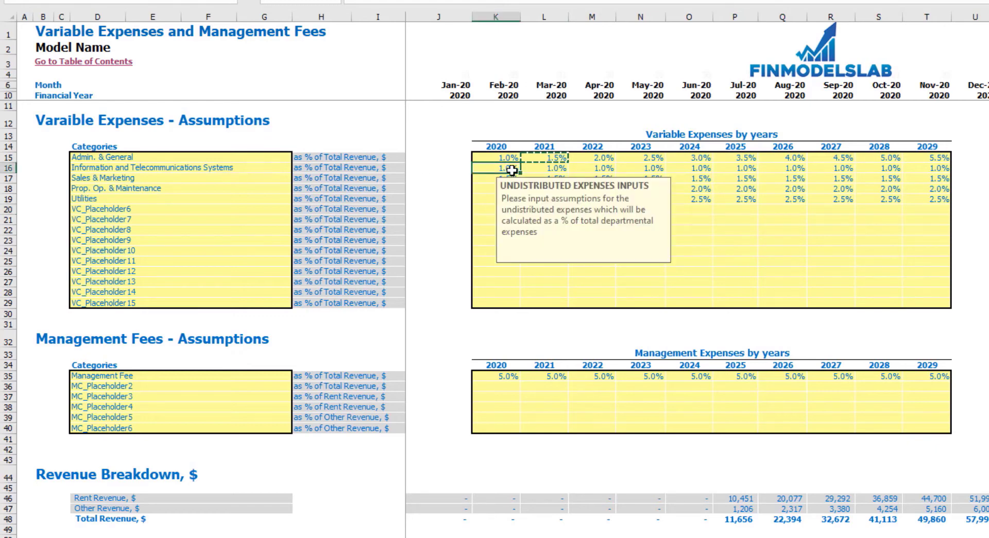
pyautogui.moveTo(512, 170); pyautogui.dragTo(927, 198)
pyautogui.click(963, 200)
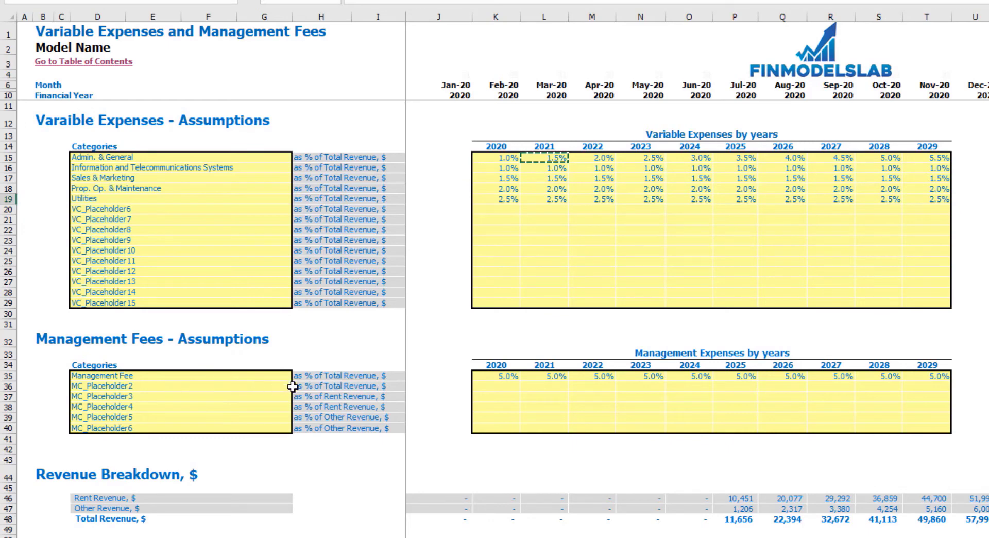
pyautogui.moveTo(367, 379); pyautogui.dragTo(340, 428)
pyautogui.click(338, 326)
pyautogui.click(326, 326)
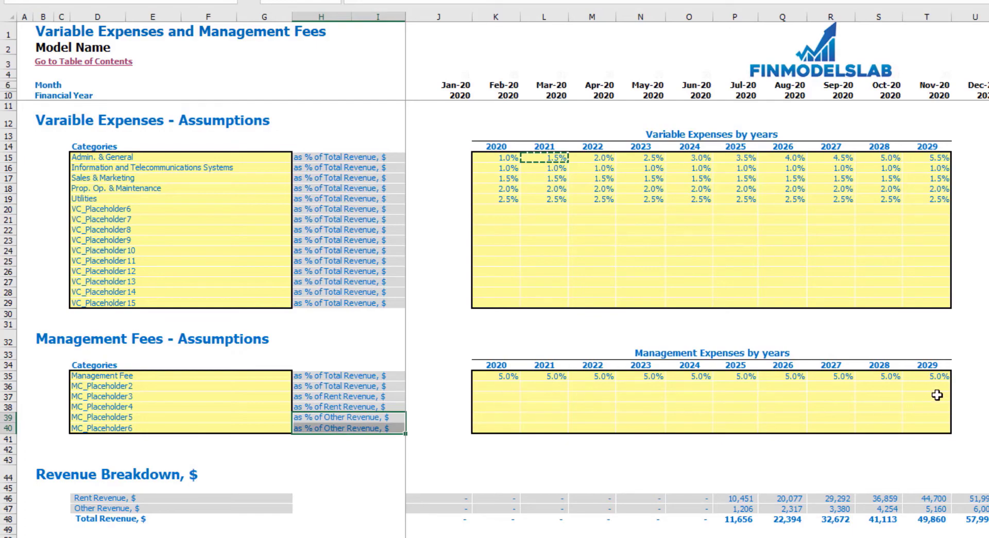
pyautogui.click(986, 302)
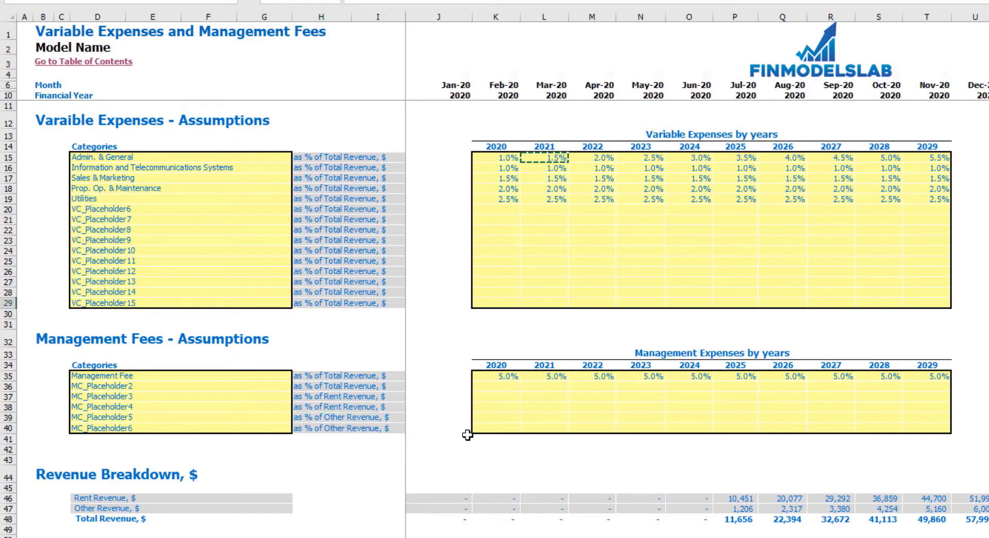
# - Review the calculated revenue, variable expenses and management fees, and check these expenses in the Income Statement
pyautogui.scroll(-7, 465, 432)
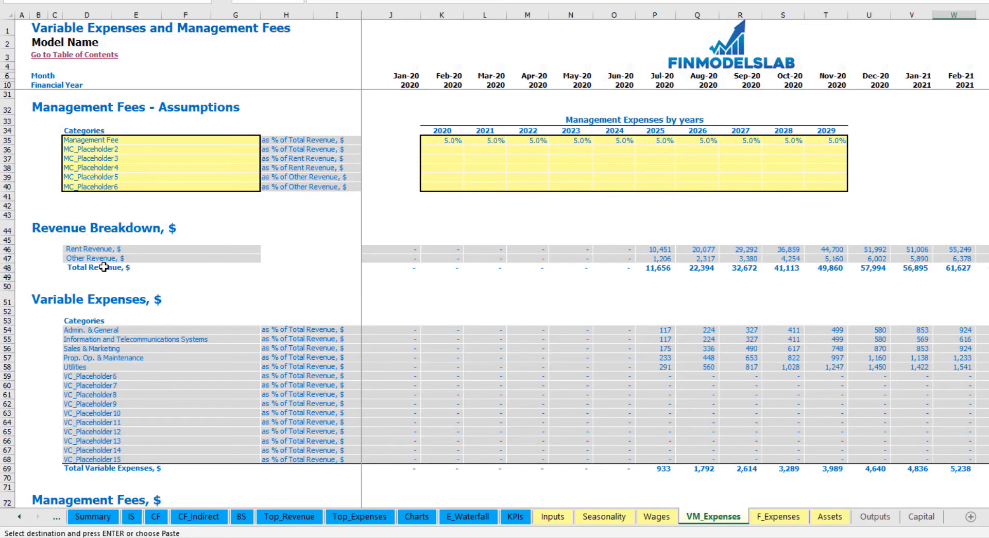
pyautogui.scroll(-3, 86, 295)
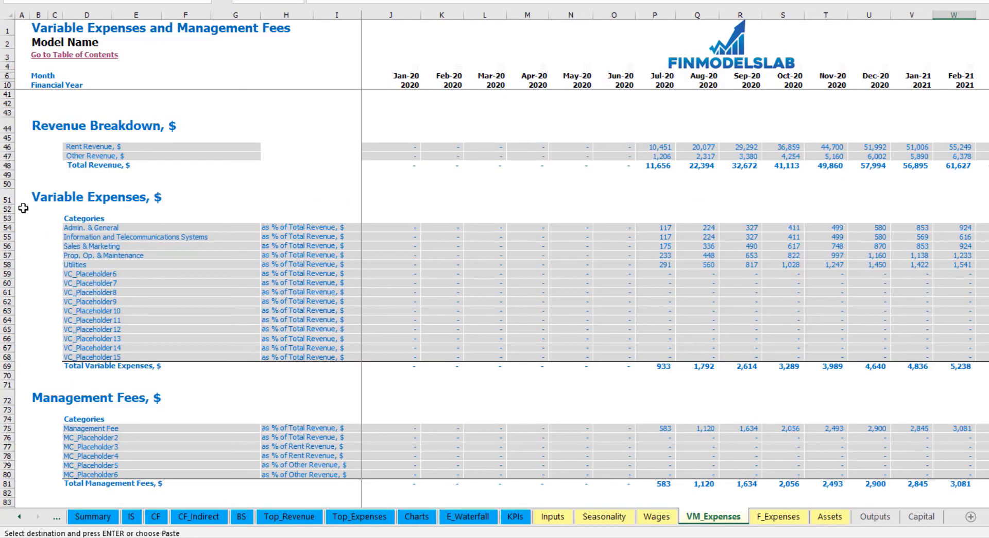
pyautogui.click(131, 517)
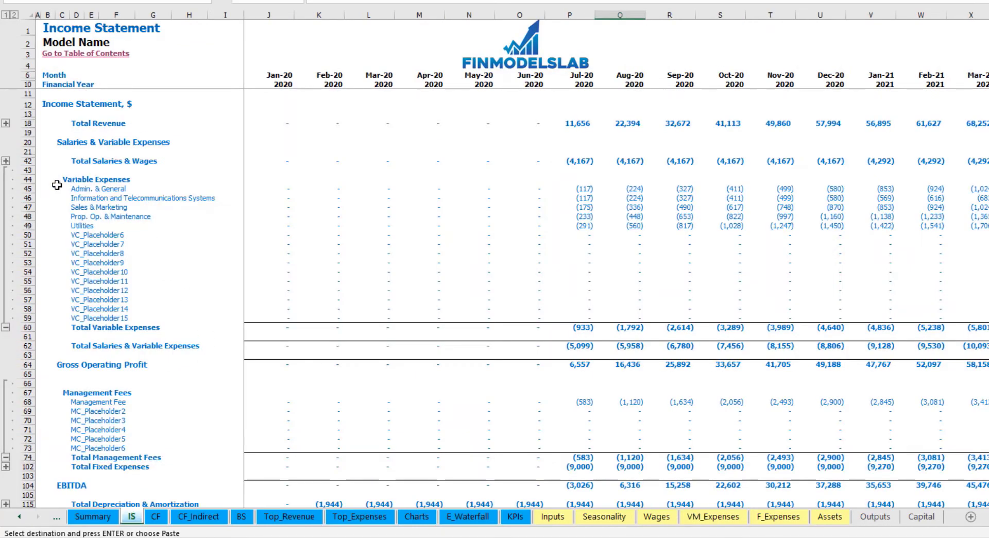
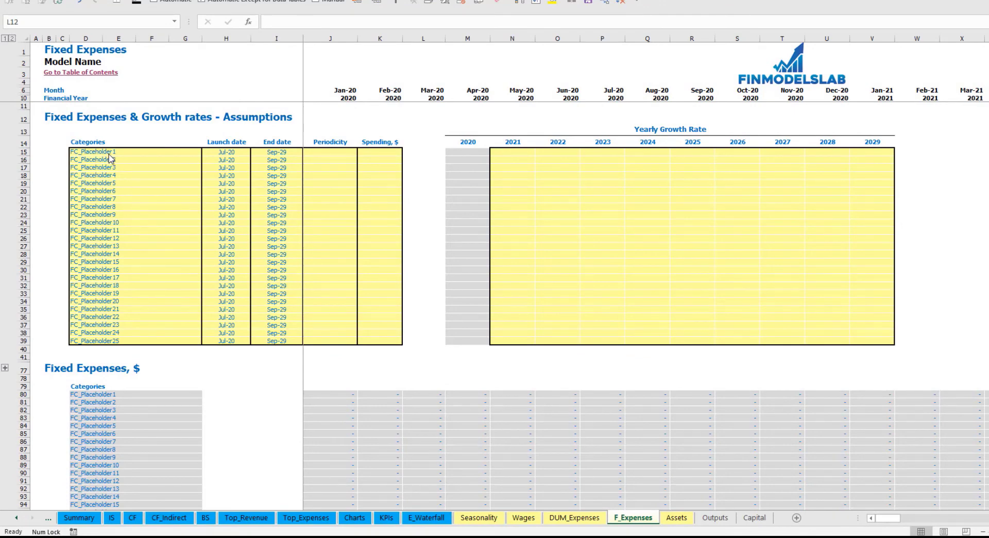
# - Name the first fixed expense category Utilities and inspect its launch date cell
pyautogui.click(91, 154)
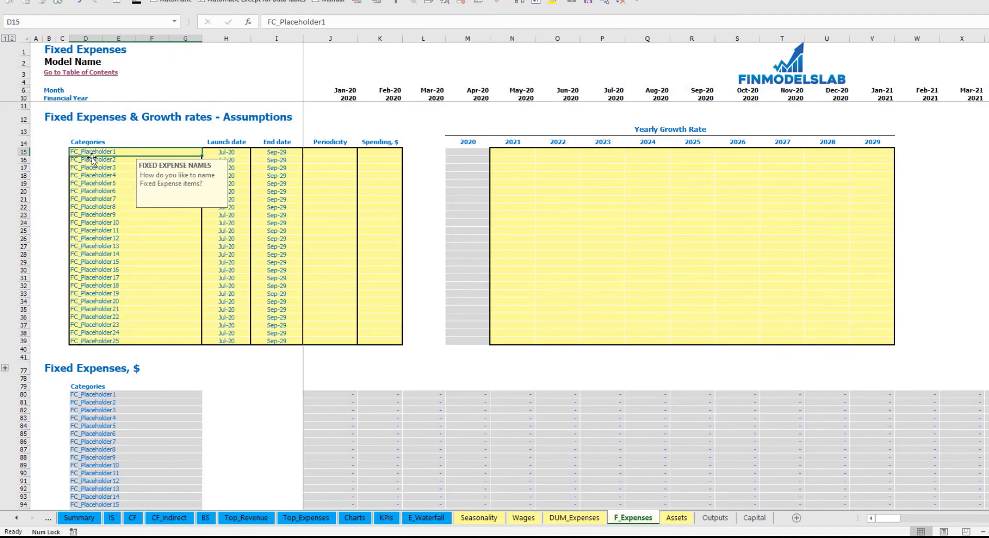
pyautogui.write('Utilities')
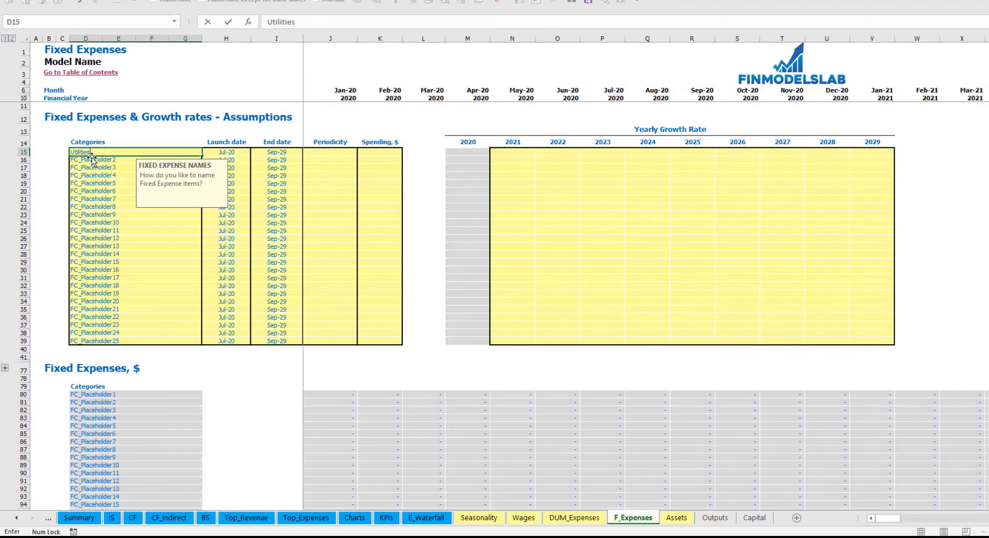
pyautogui.press('Return')
pyautogui.click(234, 135)
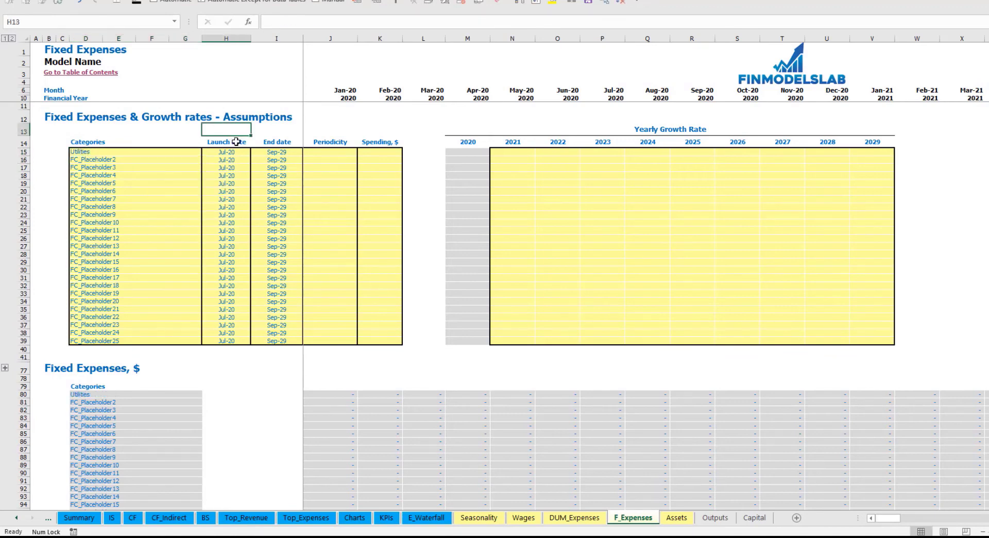
pyautogui.click(238, 153)
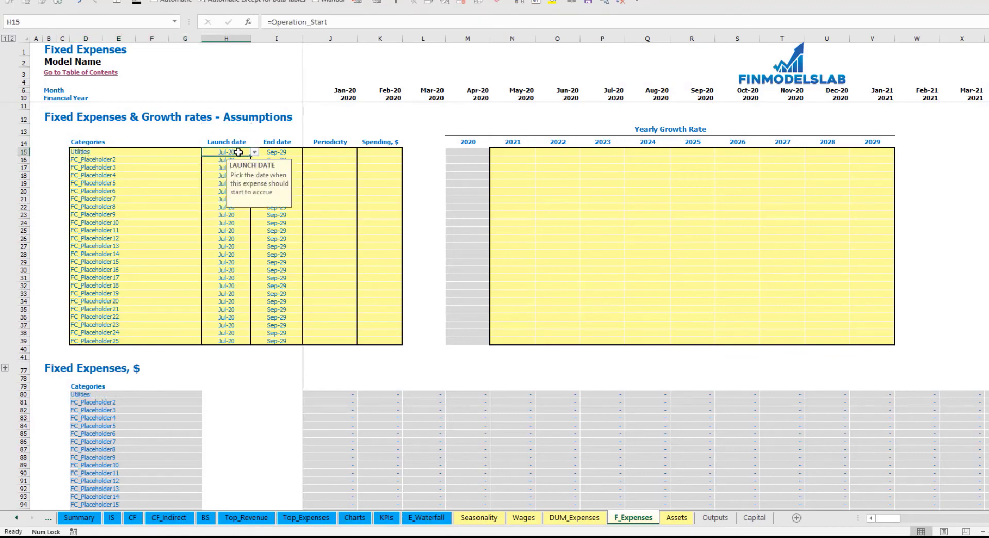
pyautogui.click(213, 133)
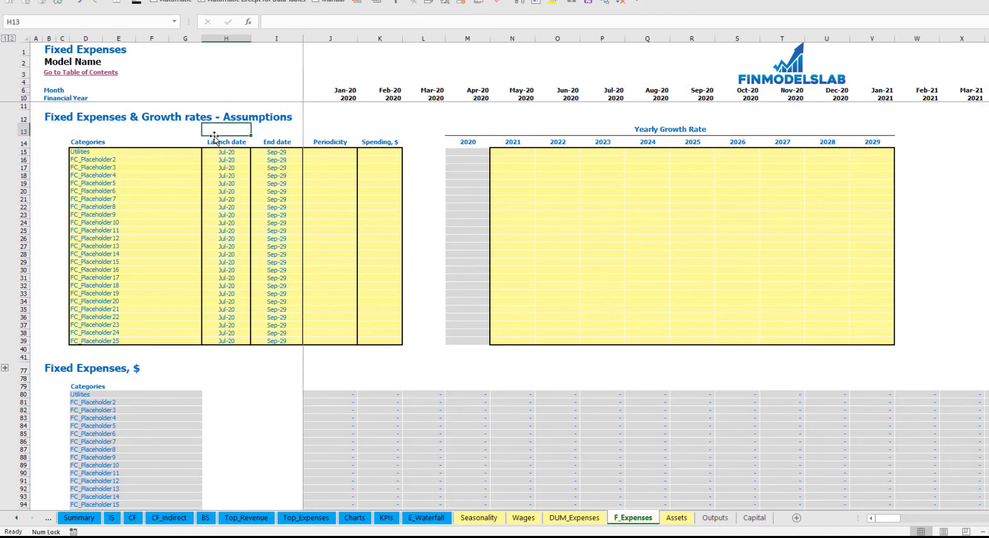
# - Set the launch date of the Utilities expense to Dec-20
pyautogui.click(235, 153)
pyautogui.click(254, 152)
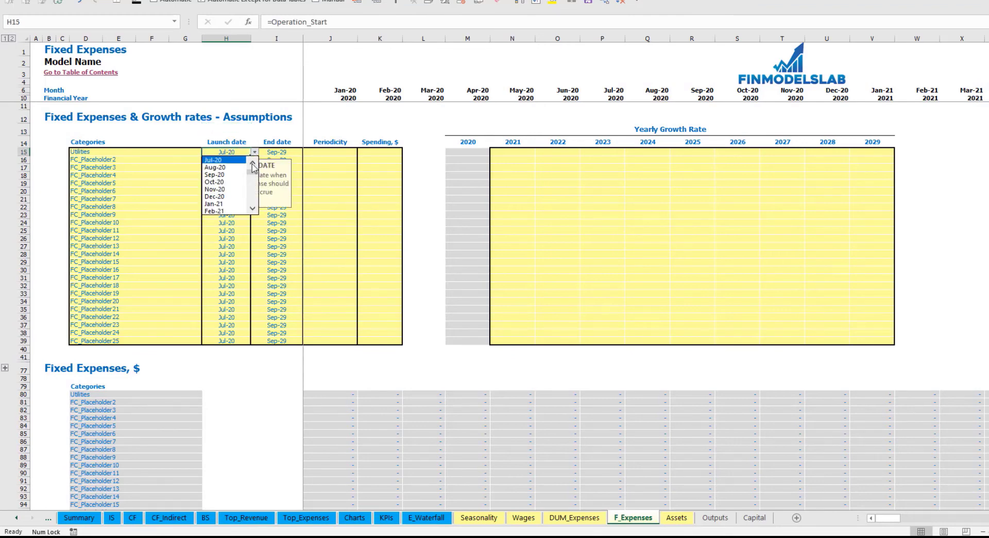
pyautogui.click(253, 208)
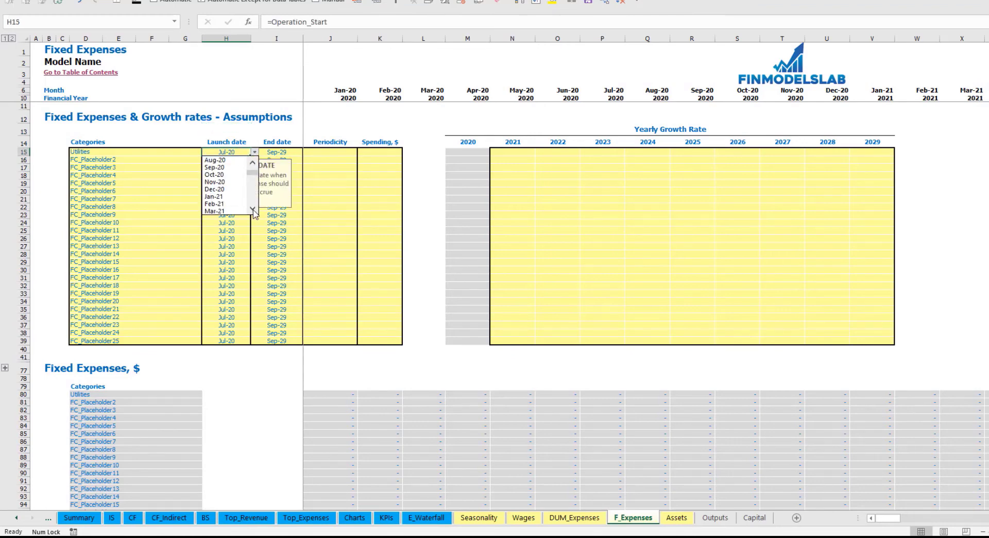
pyautogui.click(229, 191)
pyautogui.click(240, 132)
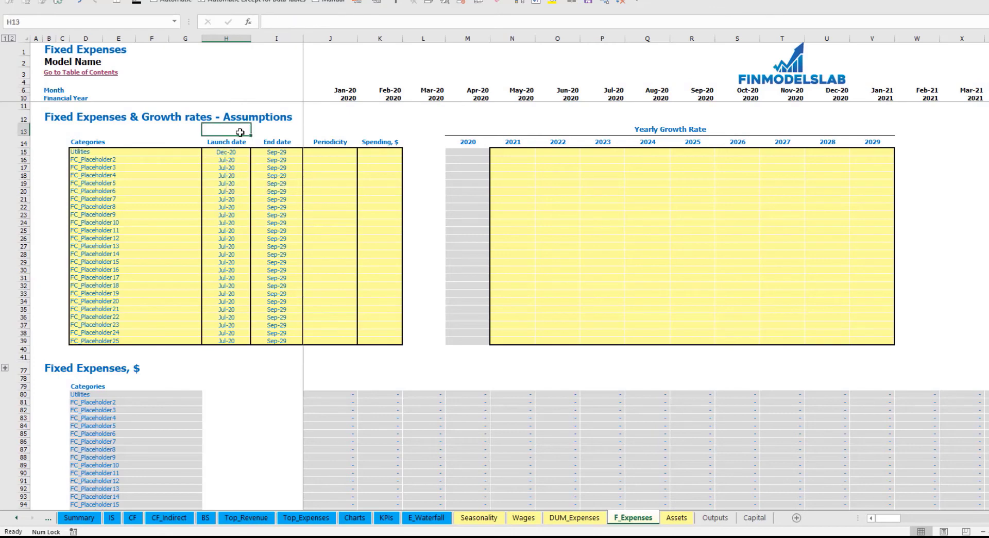
# - Set the end date of the Utilities expense to Jan-29
pyautogui.click(293, 153)
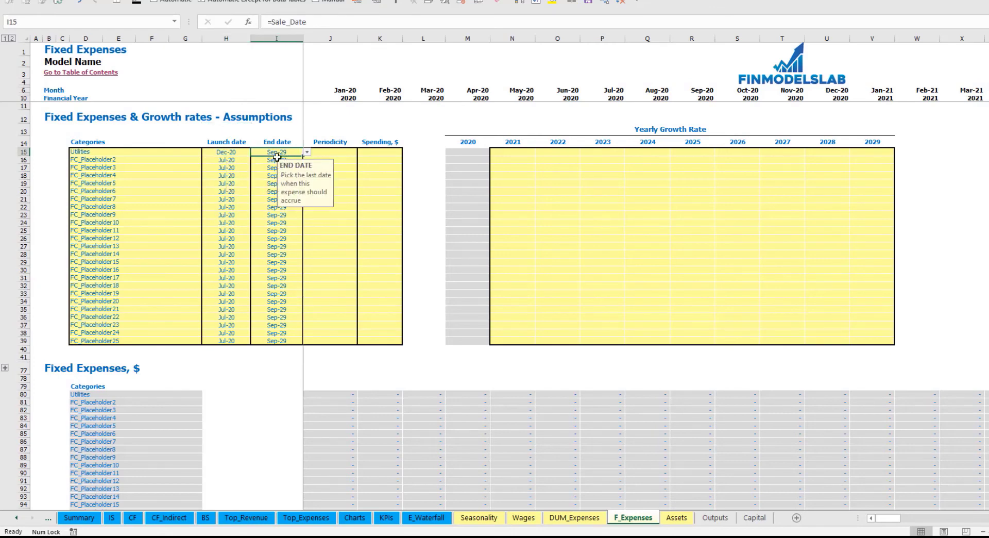
pyautogui.click(306, 152)
pyautogui.click(306, 165)
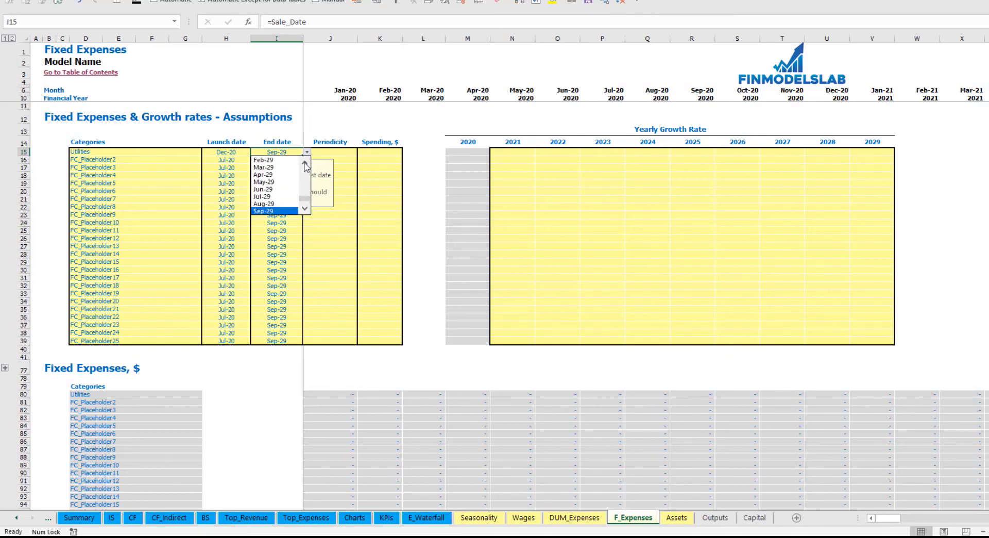
pyautogui.click(265, 175)
pyautogui.click(289, 129)
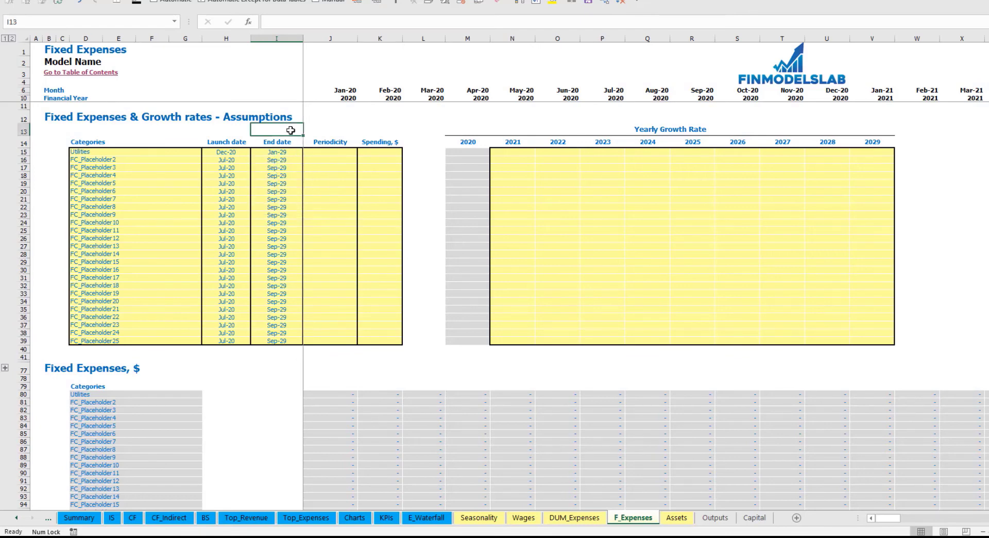
# - Set the Utilities periodicity to One time and its spending to 1,000
pyautogui.click(344, 151)
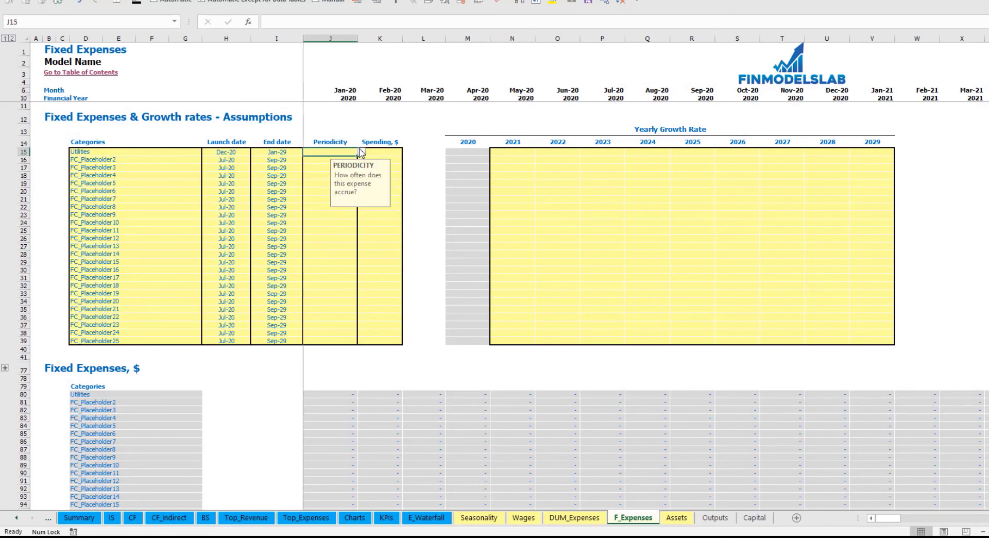
pyautogui.click(361, 152)
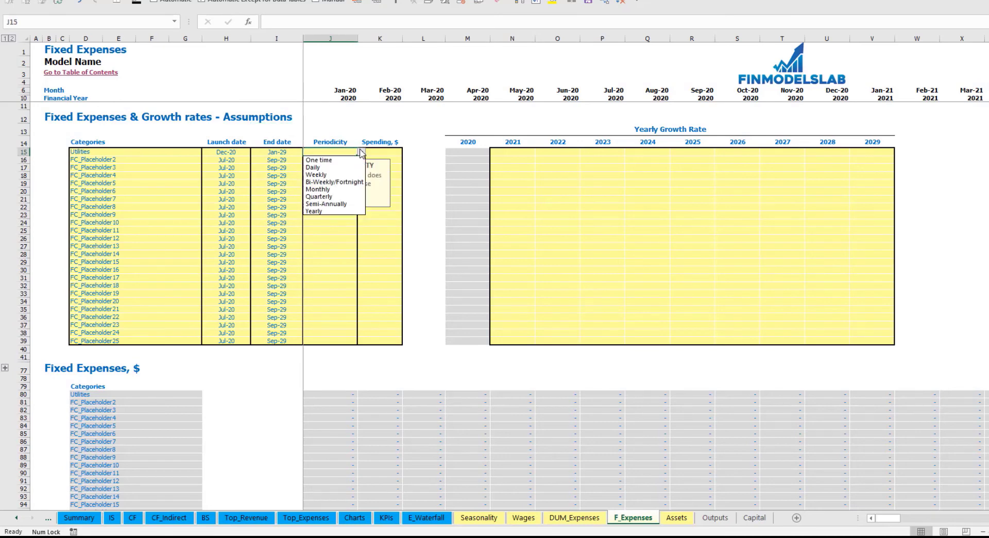
pyautogui.click(330, 160)
pyautogui.click(387, 155)
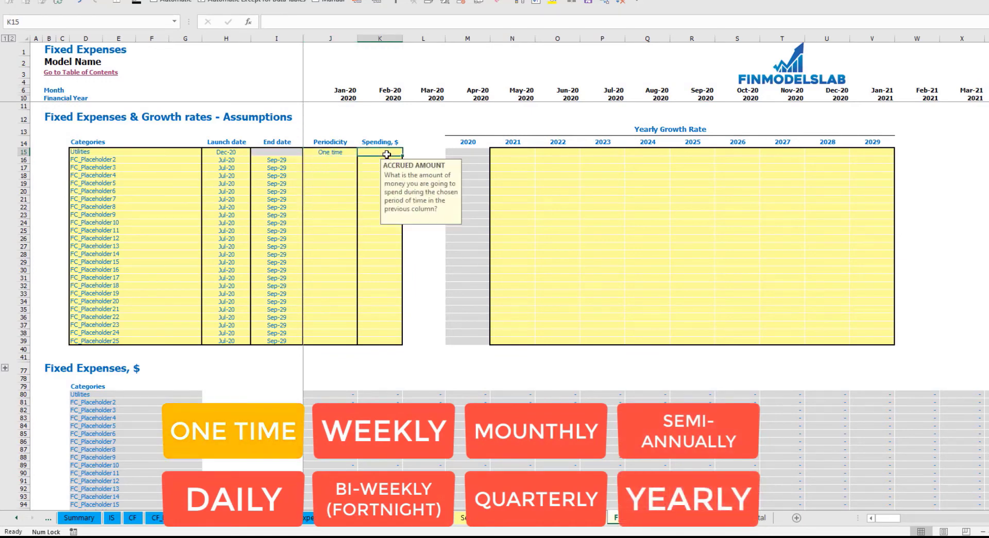
pyautogui.write('1,000')
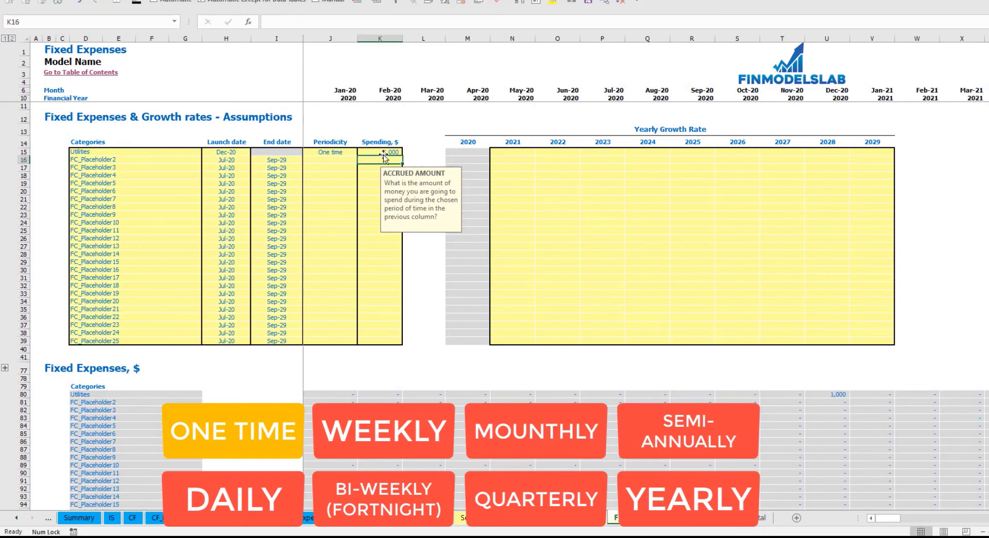
pyautogui.click(356, 131)
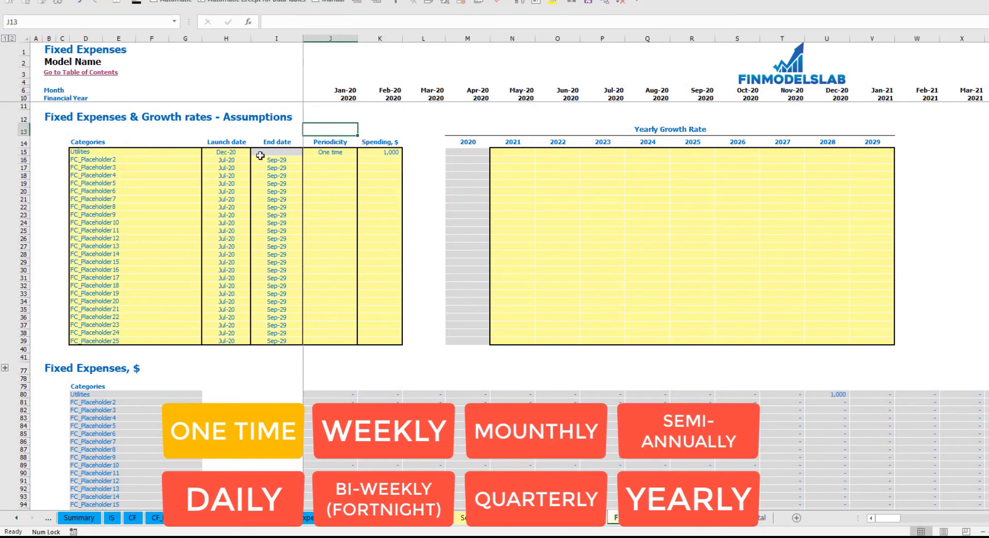
# - Inspect the Utilities end date cell and the calculated Utilities amount for December 2020
pyautogui.click(269, 154)
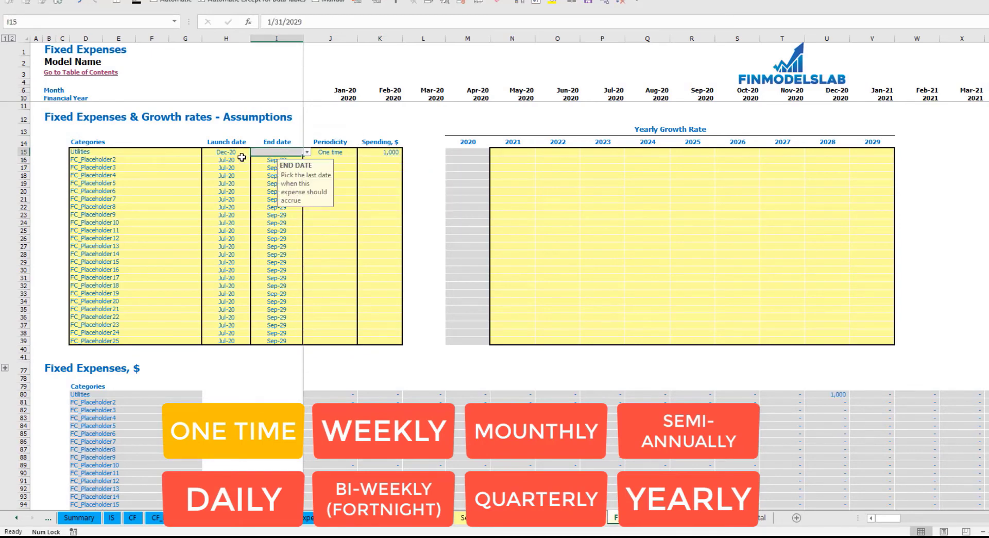
pyautogui.click(248, 154)
pyautogui.click(333, 114)
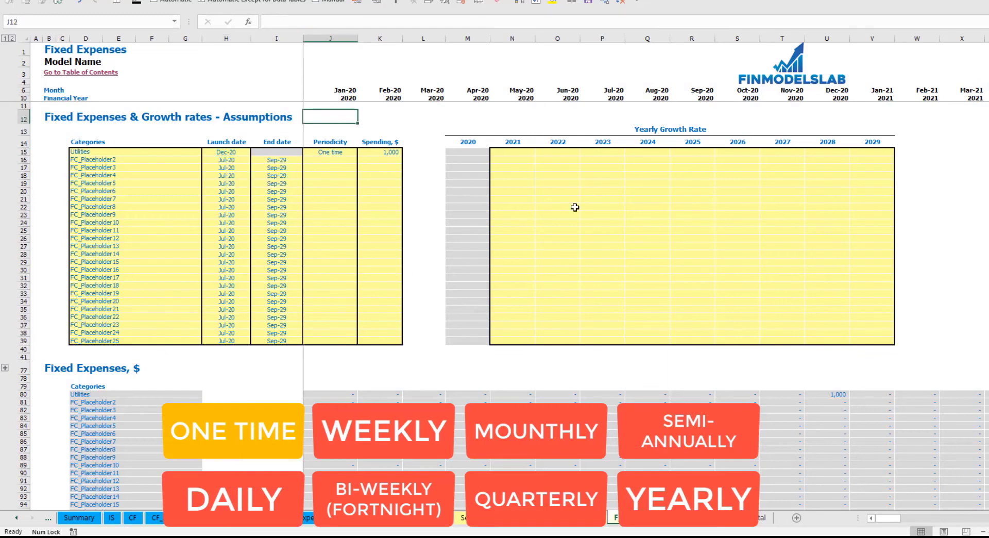
pyautogui.click(835, 394)
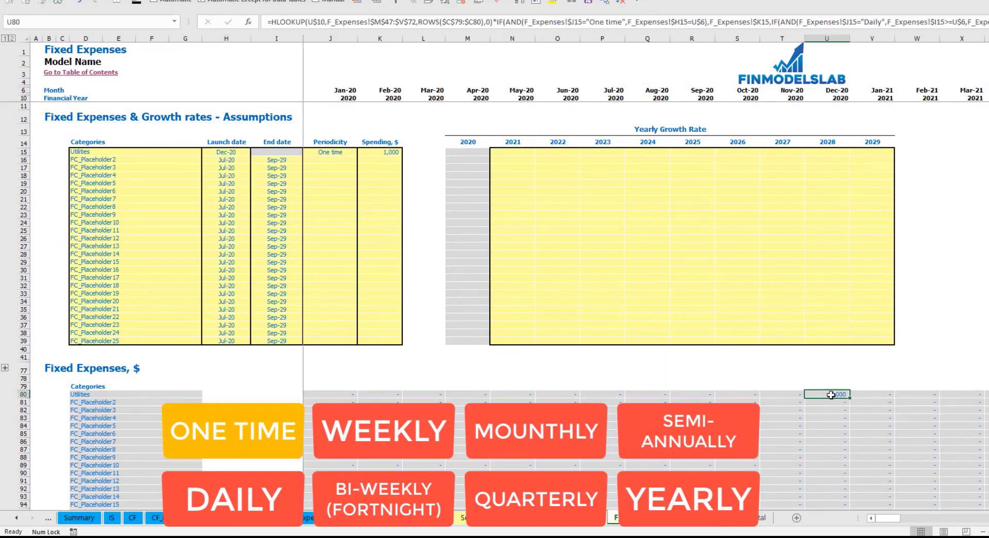
# - Switch the Utilities periodicity to Daily and check the calculated monthly amounts from December 2020 through March 2021
pyautogui.click(340, 156)
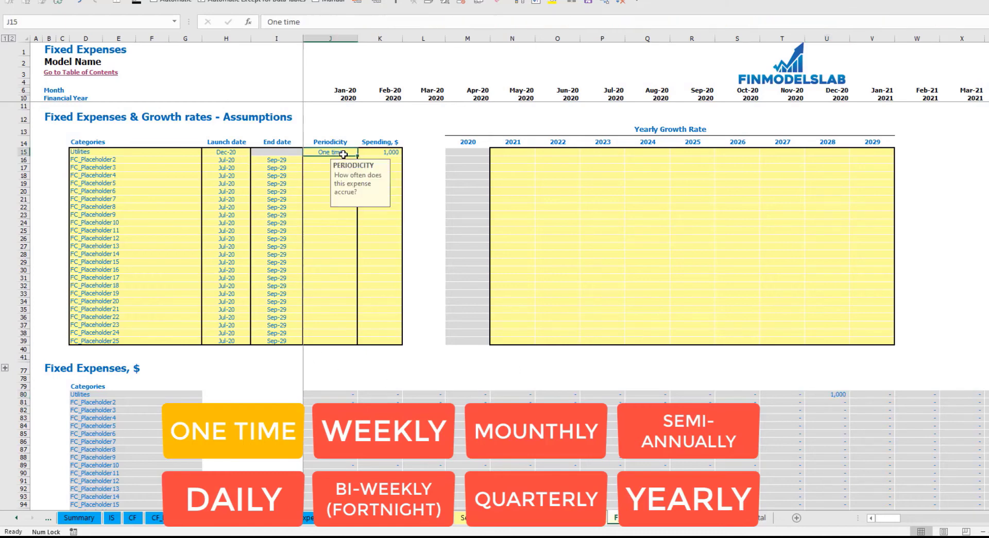
pyautogui.click(362, 152)
pyautogui.click(344, 168)
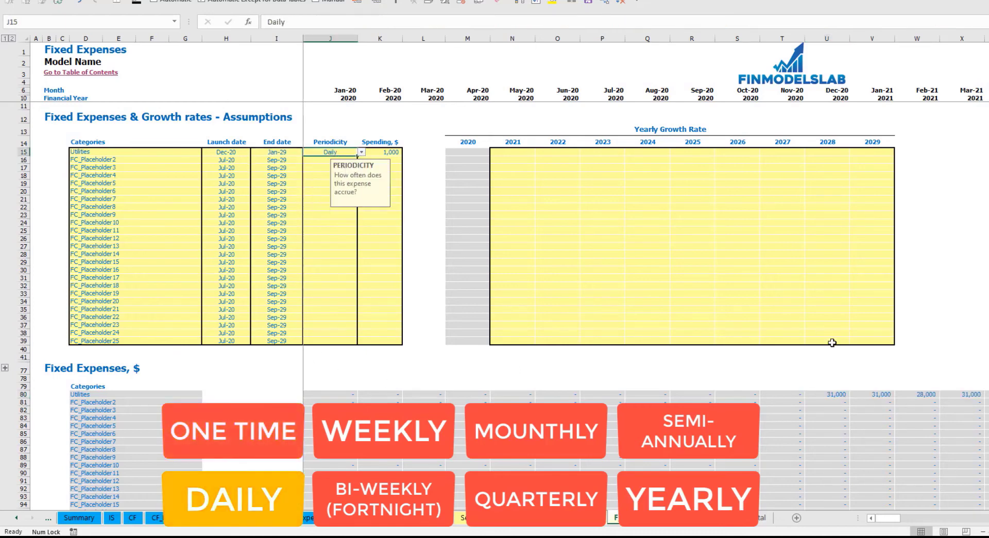
pyautogui.click(842, 398)
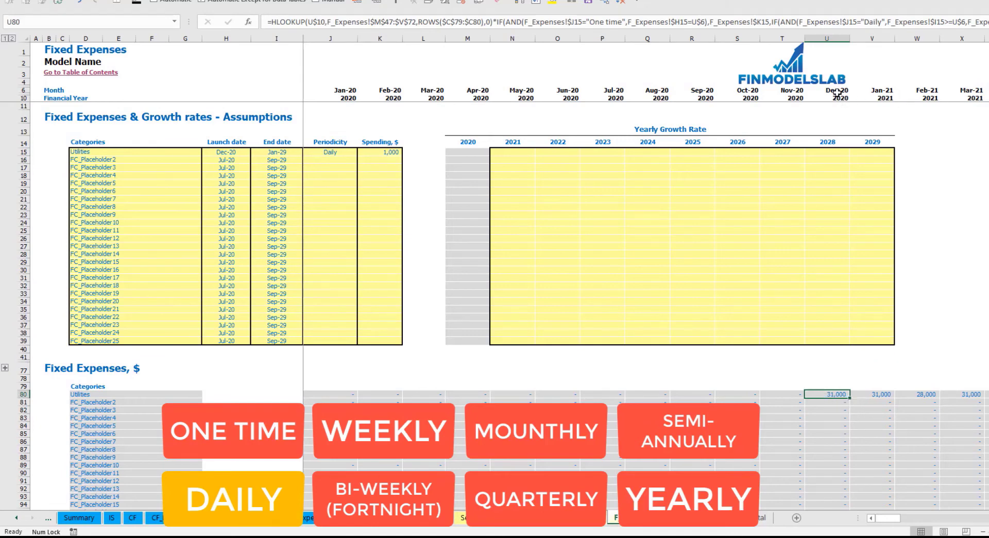
pyautogui.click(878, 393)
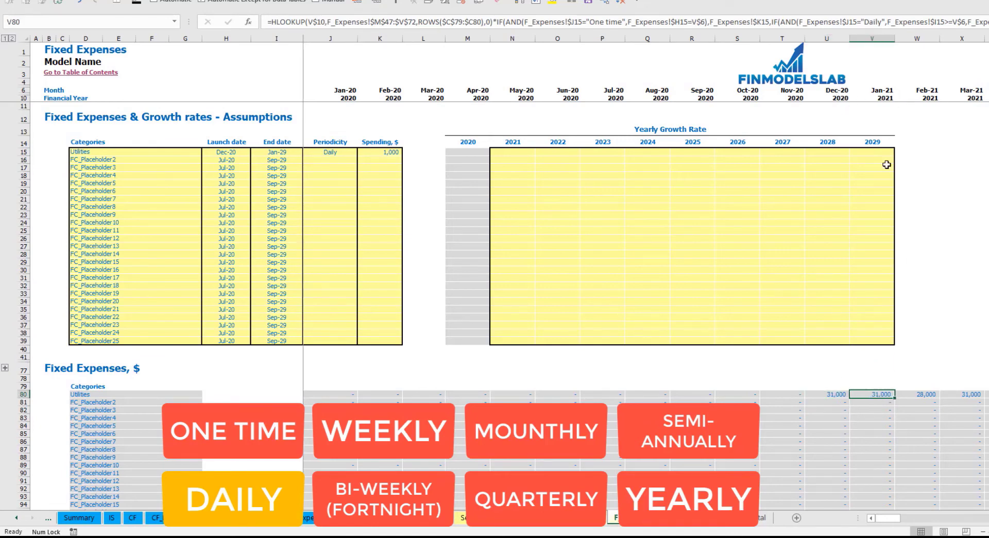
pyautogui.click(926, 392)
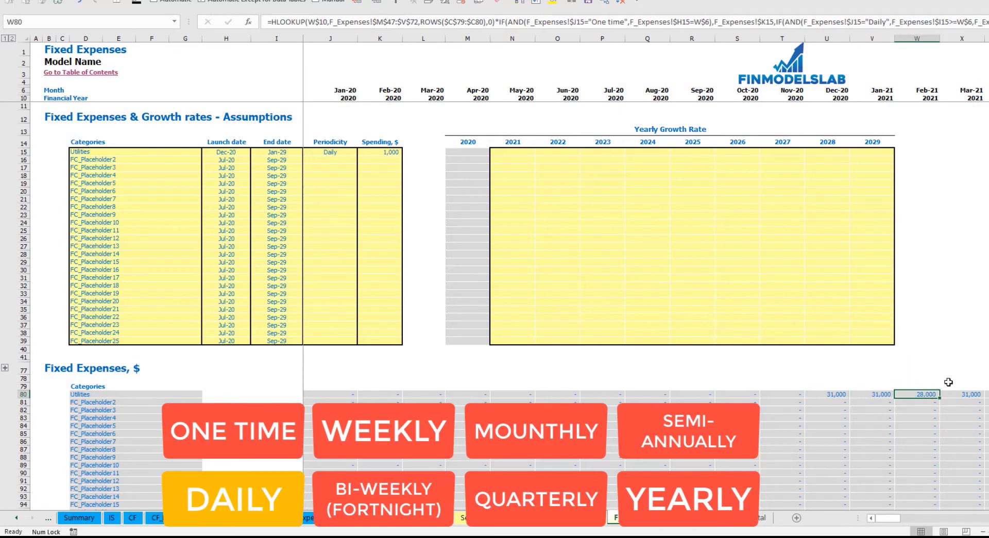
pyautogui.click(974, 392)
pyautogui.press('Right')
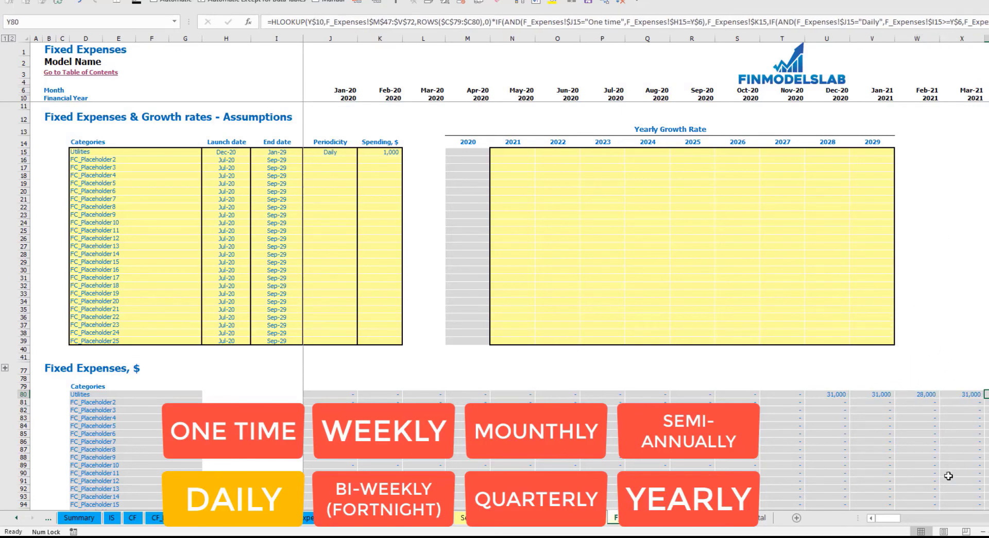
# - Check the calculated Utilities amount in January 2029 against the expense's end date
pyautogui.moveTo(887, 517); pyautogui.dragTo(987, 518)
pyautogui.click(775, 38)
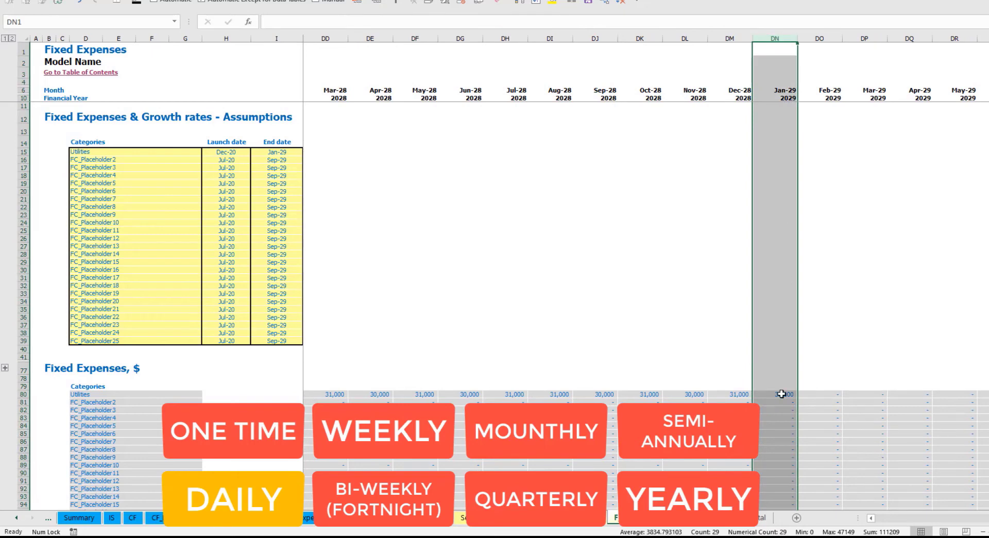
pyautogui.click(781, 394)
pyautogui.click(279, 149)
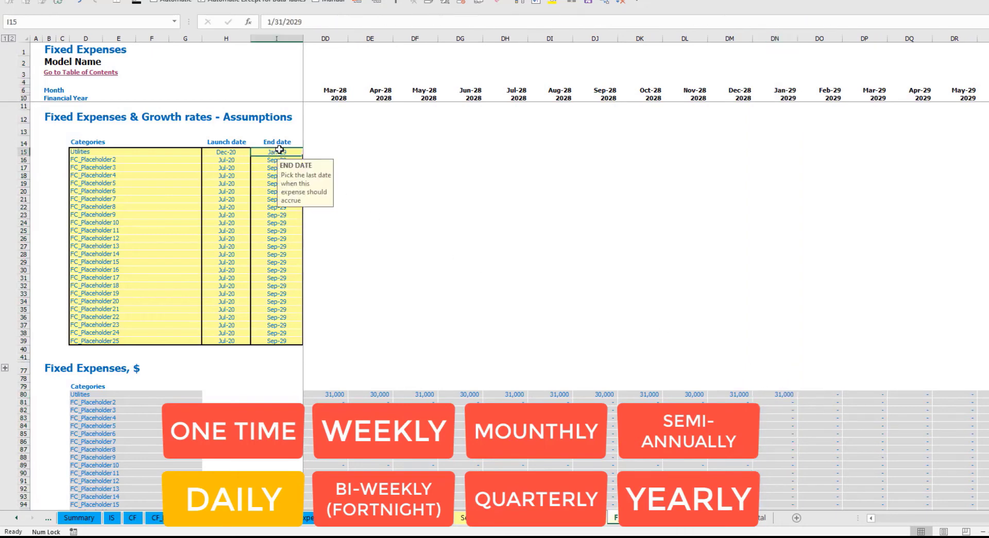
pyautogui.moveTo(984, 518); pyautogui.dragTo(810, 502)
# - Switch the Utilities periodicity to Weekly and check the calculated amounts from December 2020 through March 2021
pyautogui.click(350, 153)
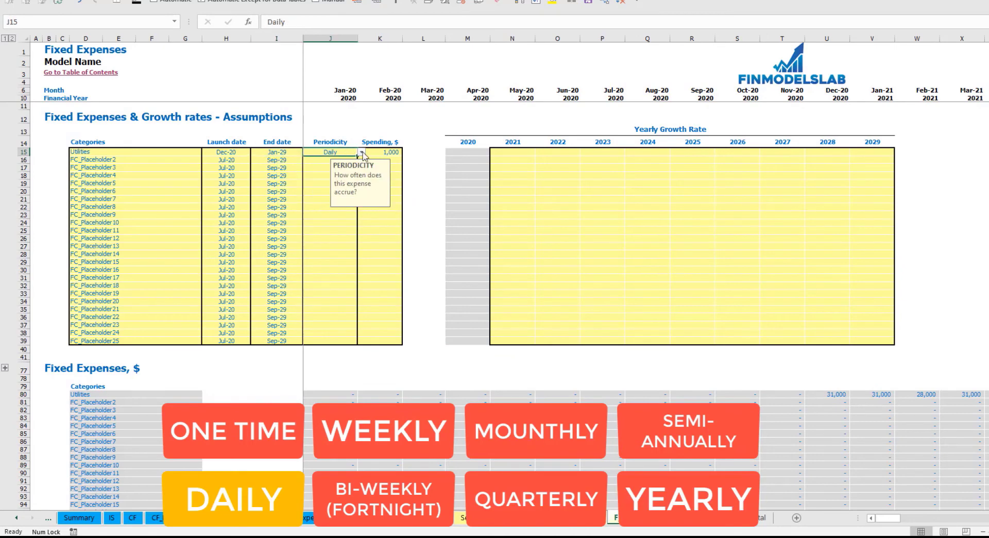
pyautogui.click(362, 152)
pyautogui.click(322, 175)
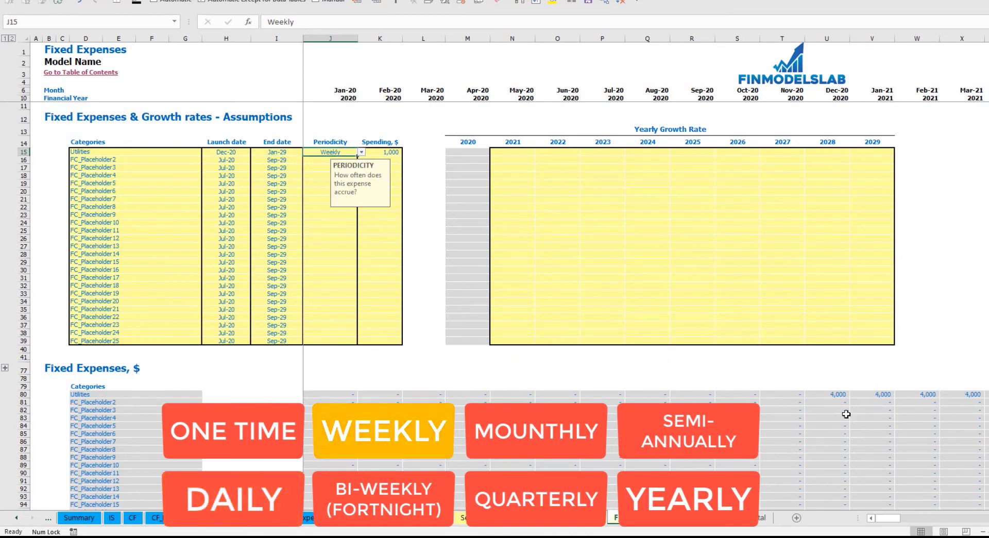
pyautogui.click(838, 395)
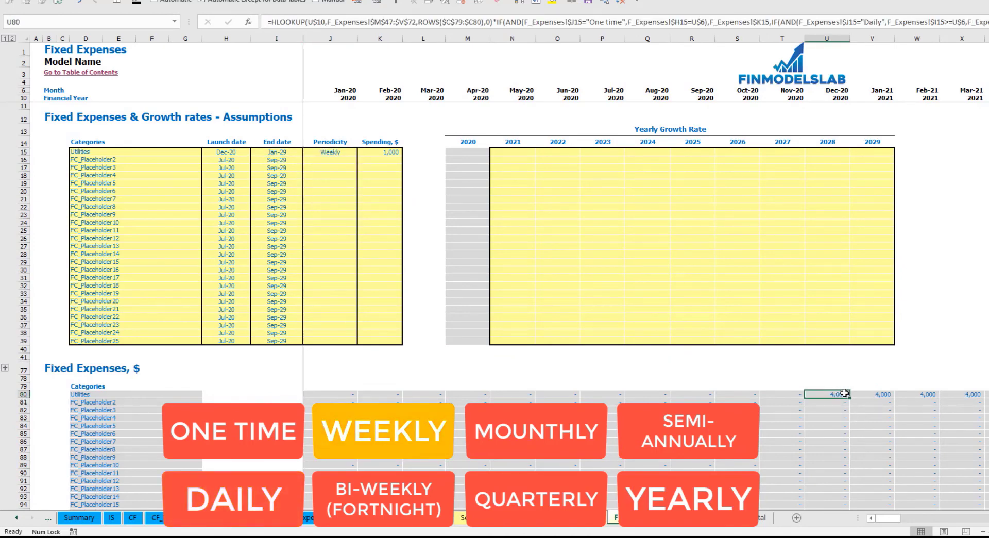
pyautogui.click(886, 394)
pyautogui.click(927, 394)
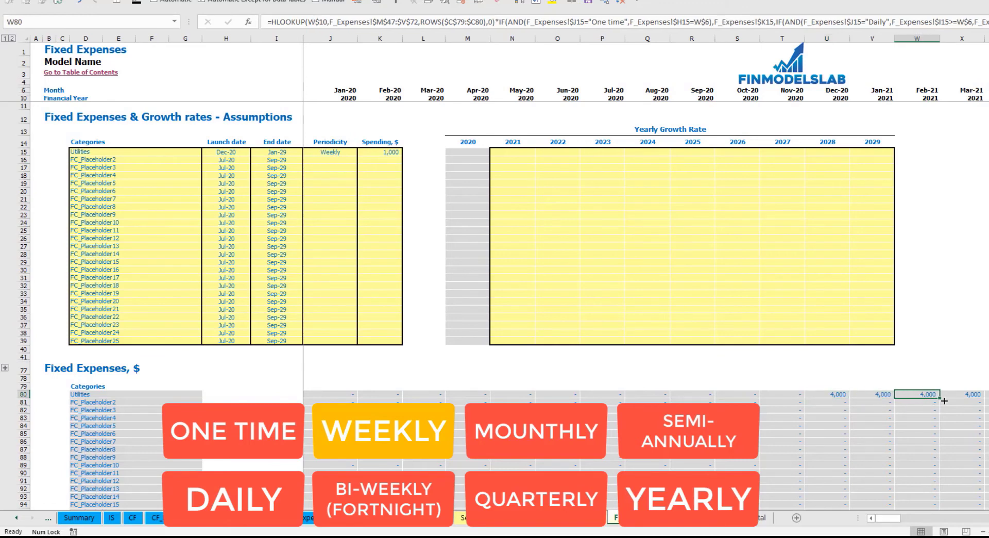
pyautogui.click(968, 395)
# - Switch the Utilities periodicity to Bi-Weekly/Fortnight and check the calculated amounts from December 2020 through February 2021
pyautogui.click(343, 153)
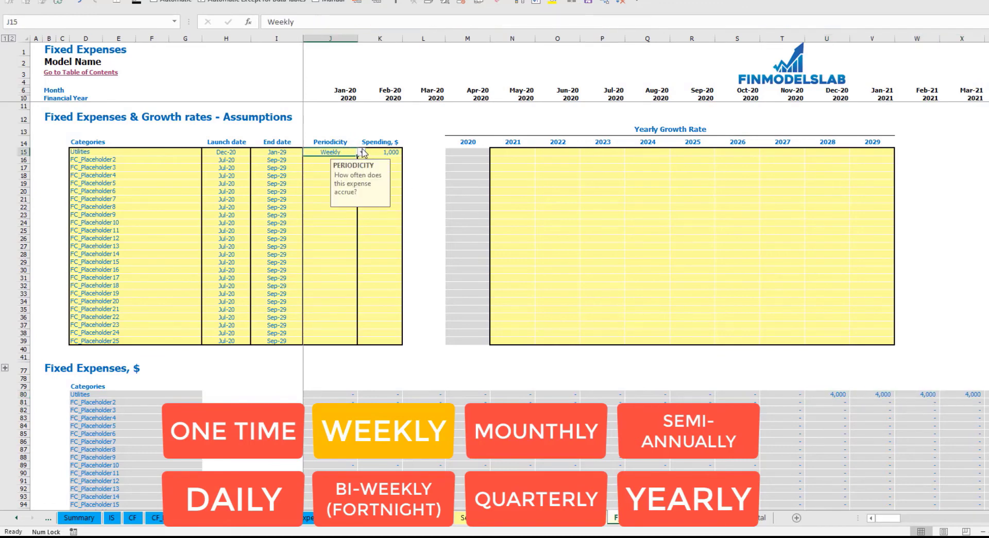
pyautogui.click(362, 152)
pyautogui.click(343, 183)
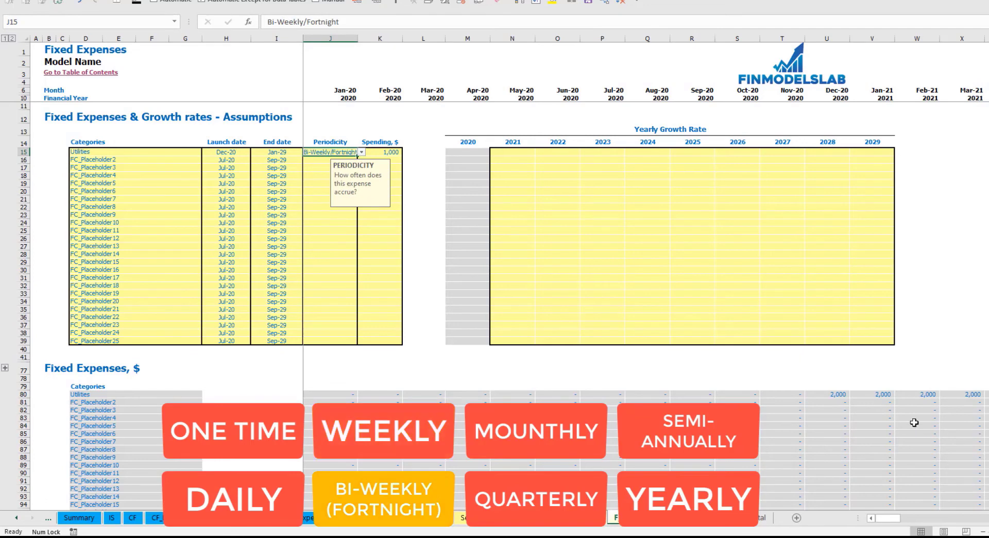
pyautogui.click(840, 395)
pyautogui.click(873, 394)
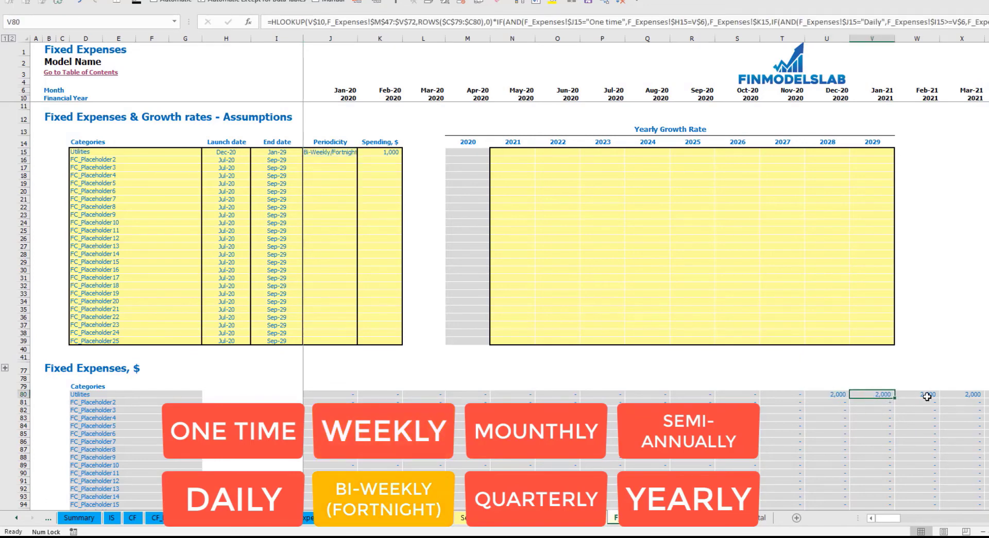
pyautogui.click(927, 395)
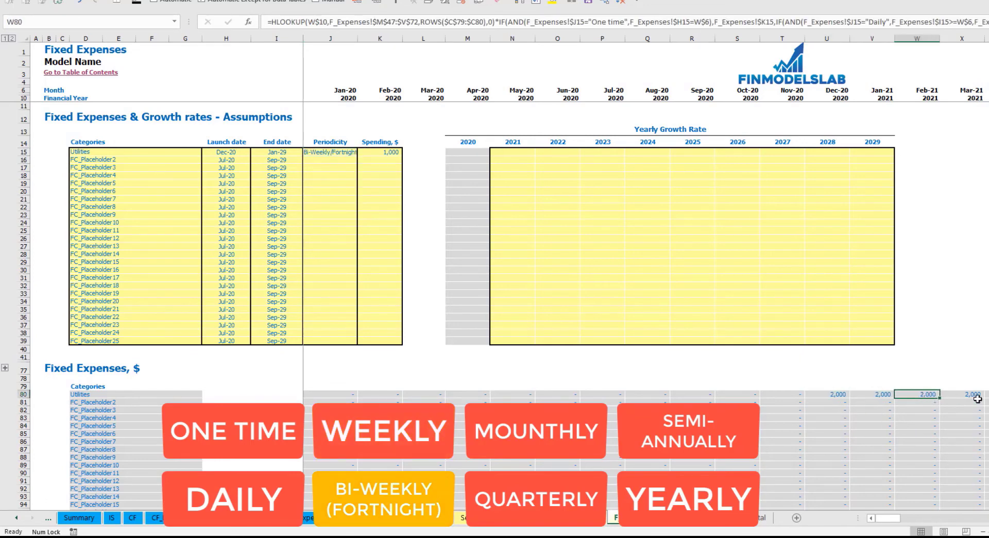
# - Switch the Utilities periodicity to Monthly and review the resulting monthly amounts
pyautogui.click(354, 153)
pyautogui.click(362, 152)
pyautogui.click(340, 188)
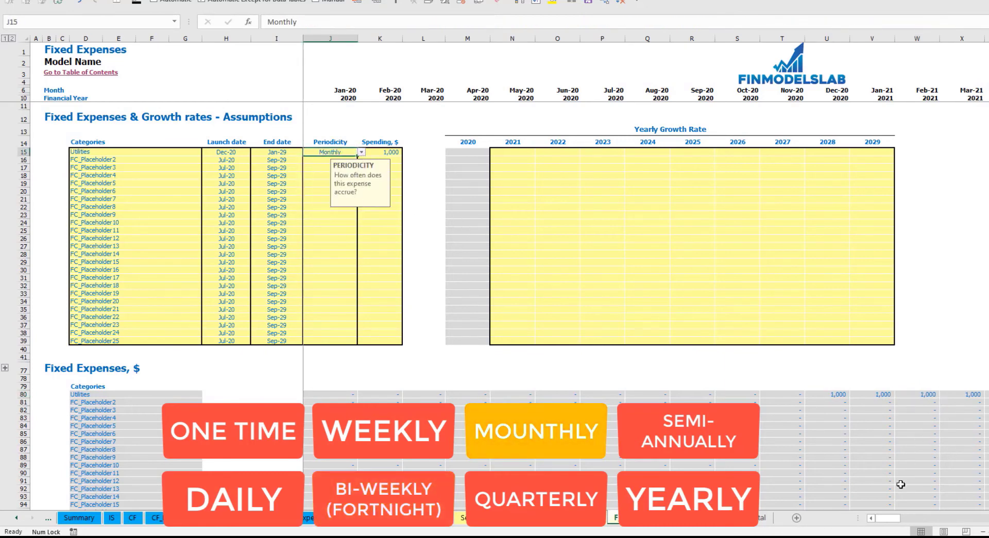
pyautogui.moveTo(894, 519); pyautogui.dragTo(856, 519)
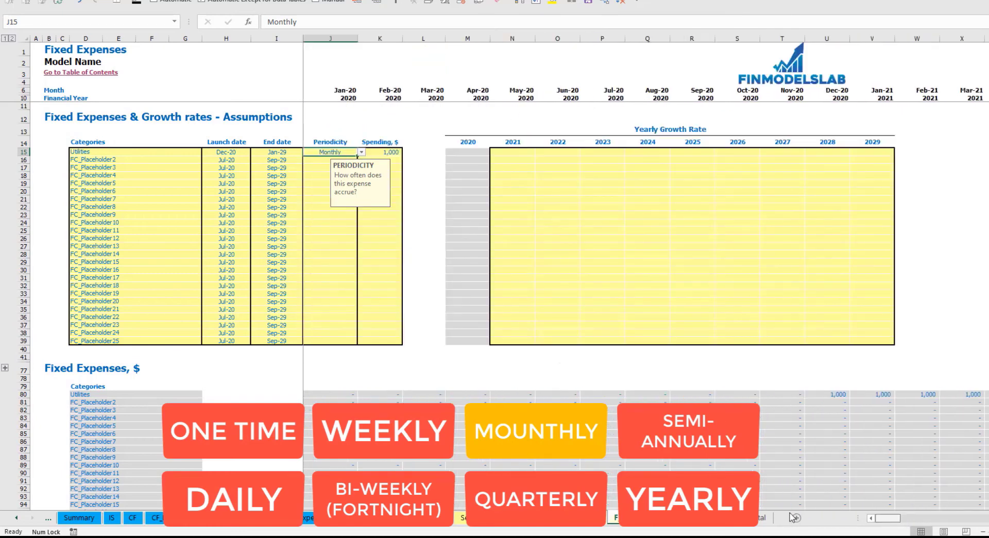
# - Set the Utilities periodicity to Quarterly and check the amounts from December 2020 onward
pyautogui.click(362, 152)
pyautogui.click(337, 196)
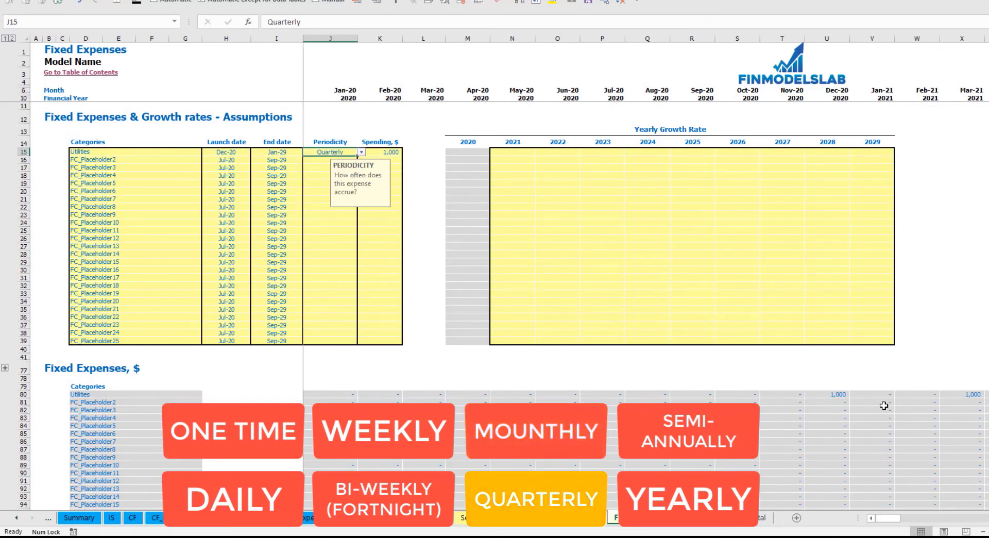
pyautogui.moveTo(840, 397); pyautogui.dragTo(925, 396)
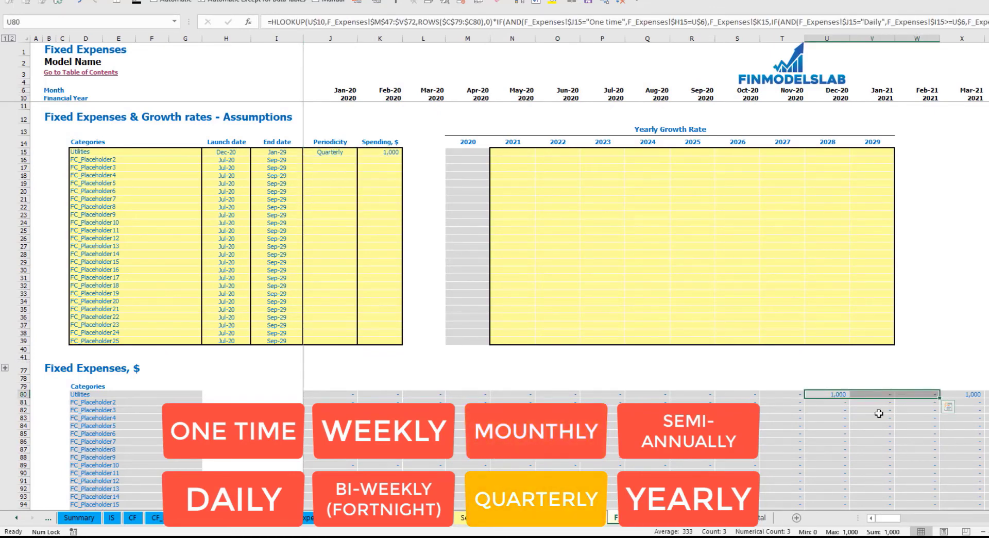
pyautogui.moveTo(895, 519); pyautogui.dragTo(902, 523)
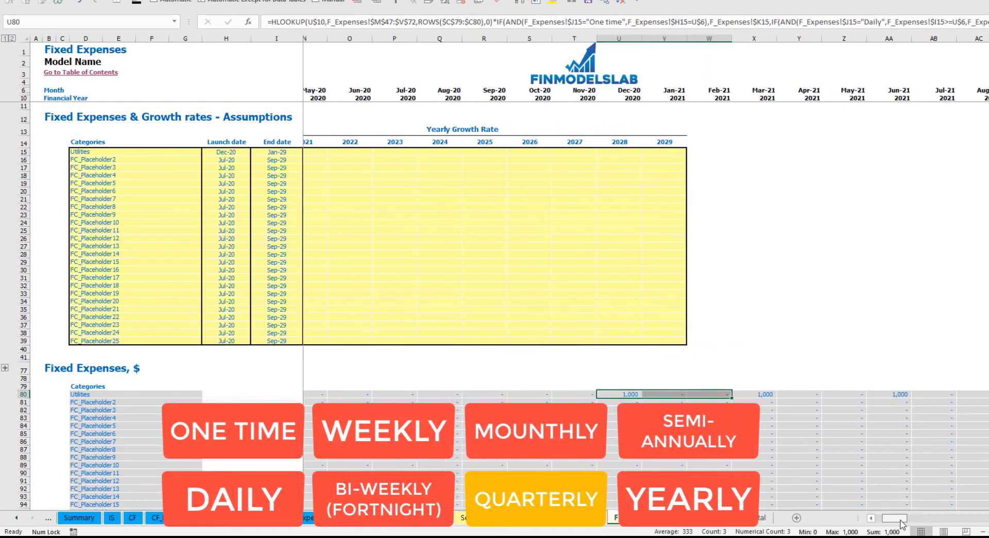
# - Check the quarterly Utilities amounts from March through May 2021
pyautogui.moveTo(756, 400); pyautogui.dragTo(895, 401)
pyautogui.moveTo(901, 521); pyautogui.dragTo(895, 520)
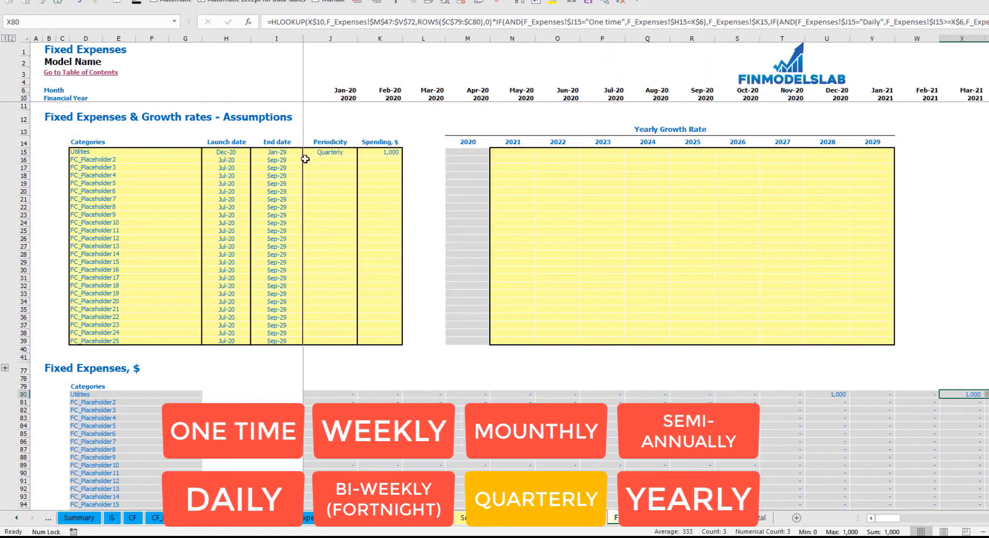
# - Switch the Utilities periodicity to Semi-Annually and check the calculated amounts from December 2020 through May 2021
pyautogui.click(330, 152)
pyautogui.click(361, 152)
pyautogui.click(355, 204)
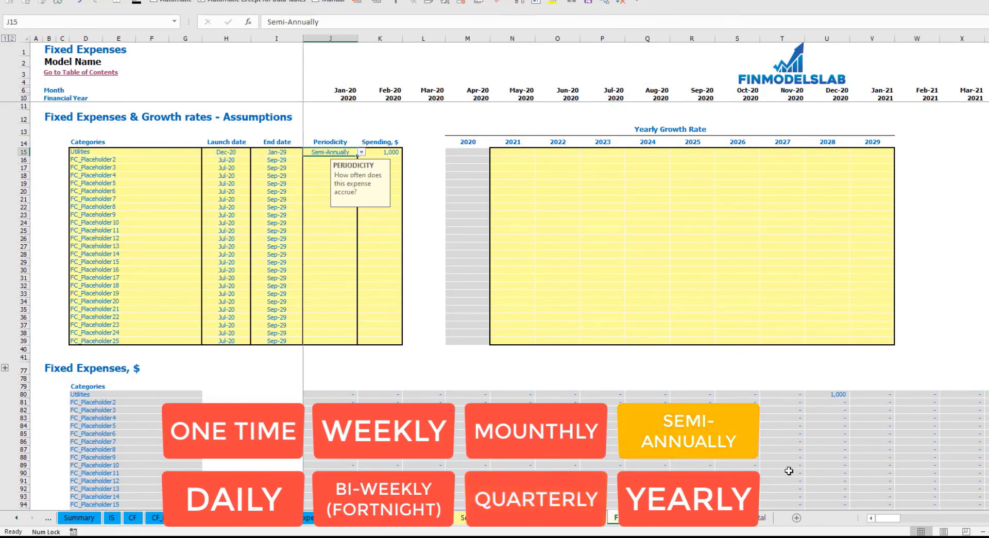
pyautogui.moveTo(898, 519); pyautogui.dragTo(910, 521)
pyautogui.moveTo(381, 395); pyautogui.dragTo(600, 395)
pyautogui.moveTo(903, 517); pyautogui.dragTo(887, 518)
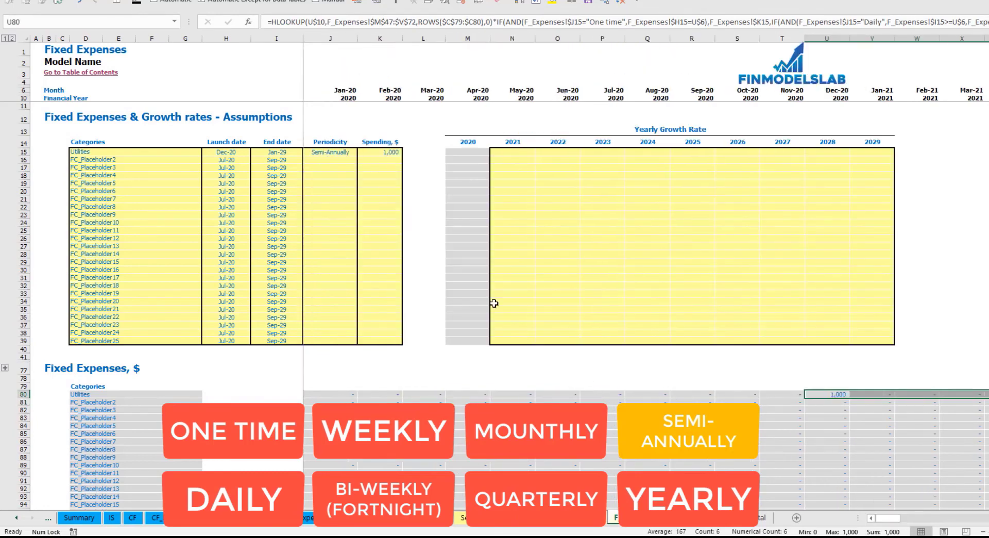
# - Switch the Utilities periodicity to Yearly and check the calculated amounts from December 2020 through November 2021
pyautogui.click(341, 151)
pyautogui.click(361, 152)
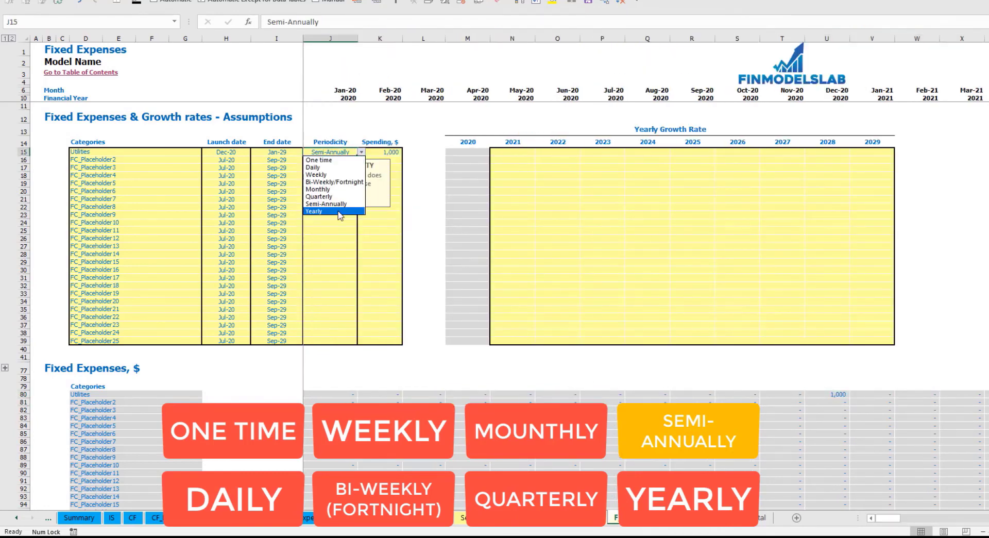
pyautogui.click(340, 211)
pyautogui.moveTo(899, 518); pyautogui.dragTo(913, 521)
pyautogui.moveTo(391, 396); pyautogui.dragTo(865, 394)
pyautogui.moveTo(904, 520); pyautogui.dragTo(879, 518)
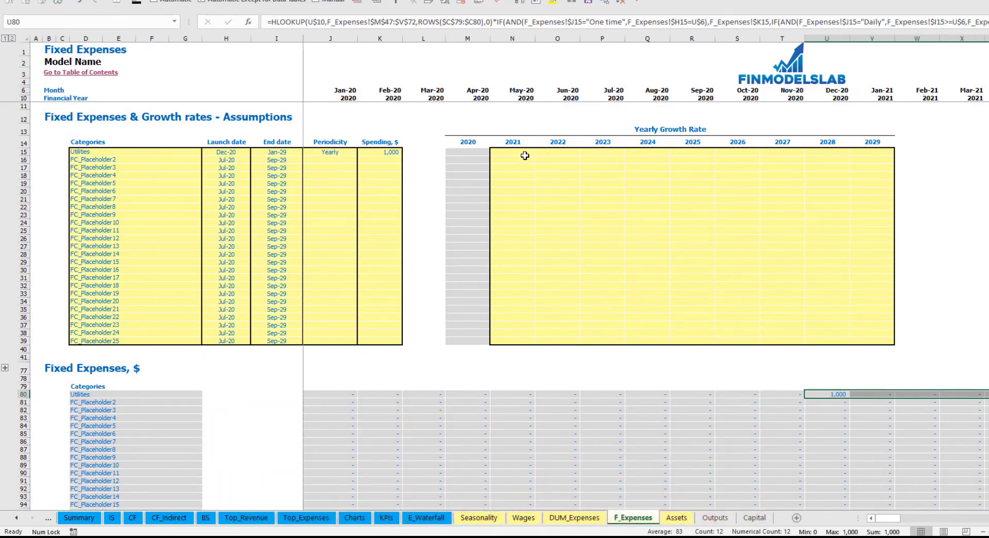
# - Set the Utilities expense to Monthly periodicity with a launch date of Aug-20
pyautogui.click(342, 152)
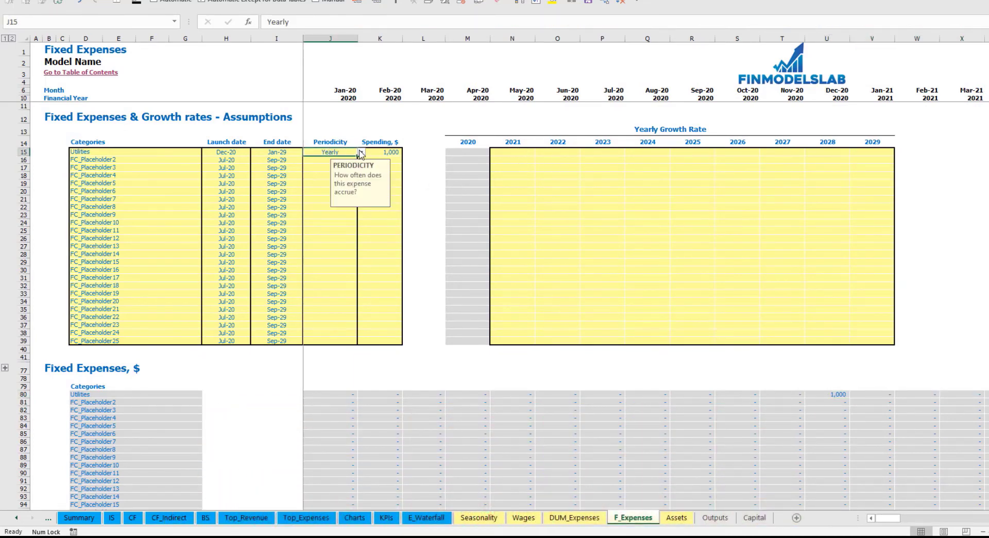
pyautogui.click(360, 152)
pyautogui.click(330, 188)
pyautogui.click(239, 152)
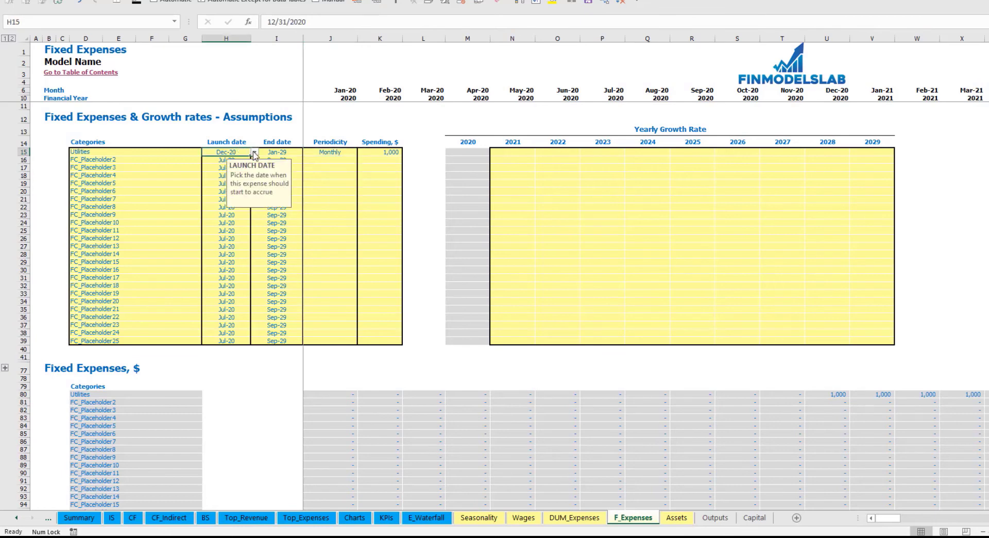
pyautogui.click(254, 152)
pyautogui.scroll(2, 226, 175)
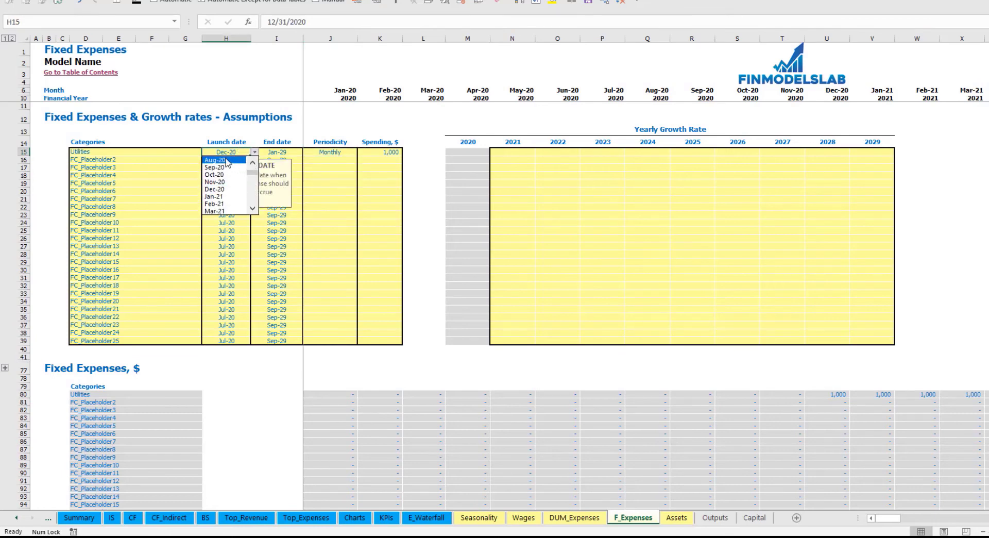
pyautogui.click(227, 160)
pyautogui.click(371, 128)
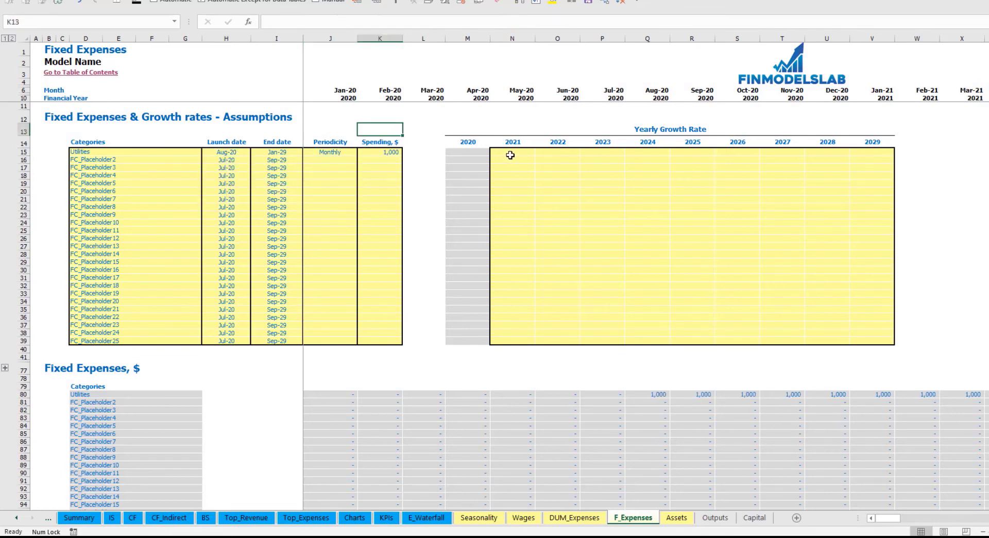
# - Enter yearly growth rates for Utilities of 5% for 2021, 4% for 2022 and 2% for 2023
pyautogui.click(510, 154)
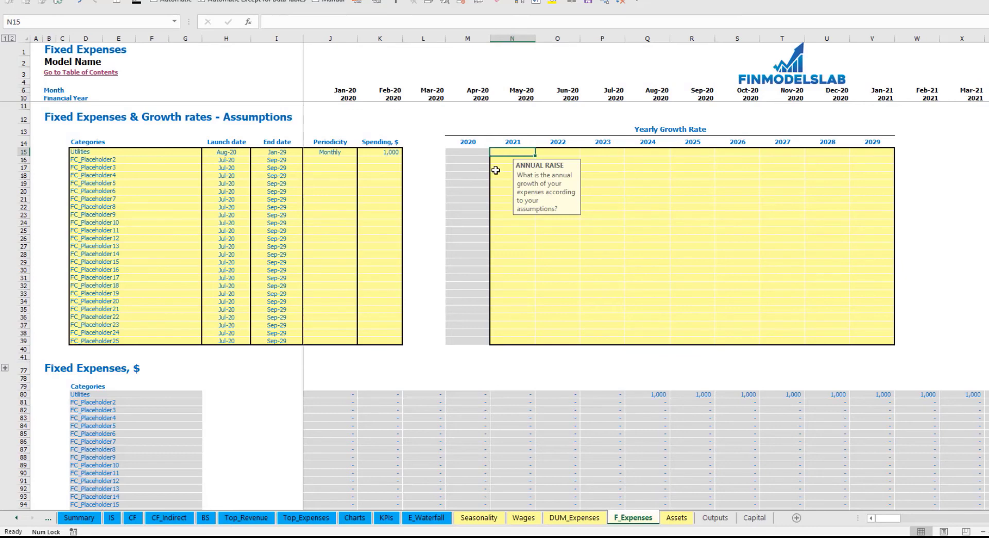
pyautogui.write('5%')
pyautogui.press('Return')
pyautogui.press('Right')
pyautogui.write('4%')
pyautogui.press('Right')
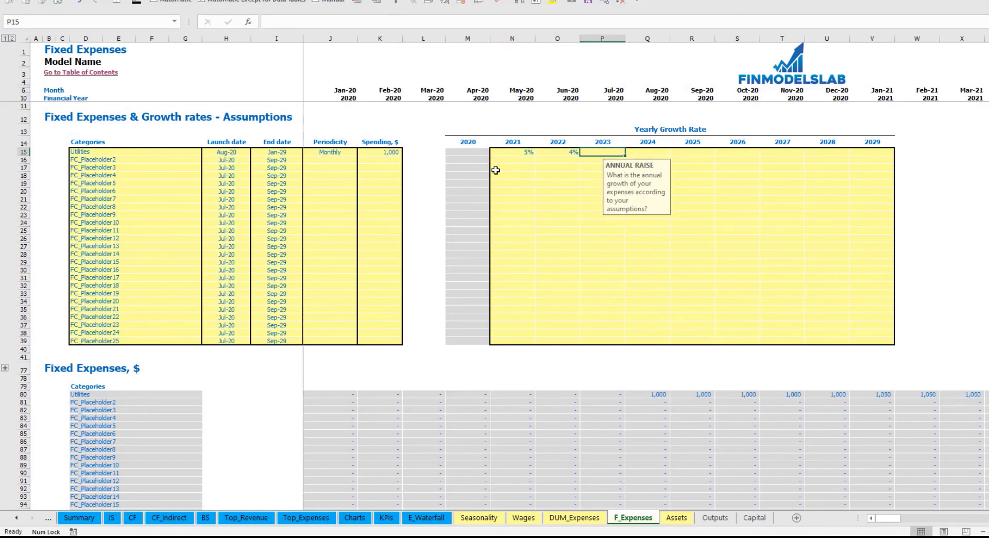
pyautogui.write('2%')
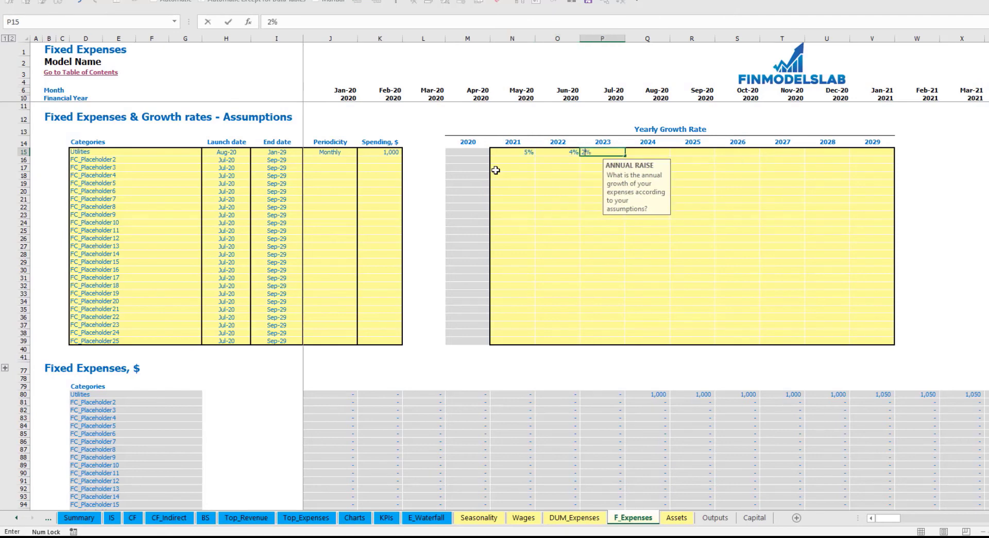
pyautogui.hotkey('ctrl', 'Return')
# - Copy the 2023 Utilities growth rate of 2% across the years 2024 through 2029
pyautogui.hotkey('ctrl', 'c')
pyautogui.press('Right')
pyautogui.hotkey('shift', 'Right')
pyautogui.hotkey('shift', 'Right')
pyautogui.hotkey('shift', 'Right')
pyautogui.hotkey('shift', 'Right')
pyautogui.hotkey('shift', 'Right')
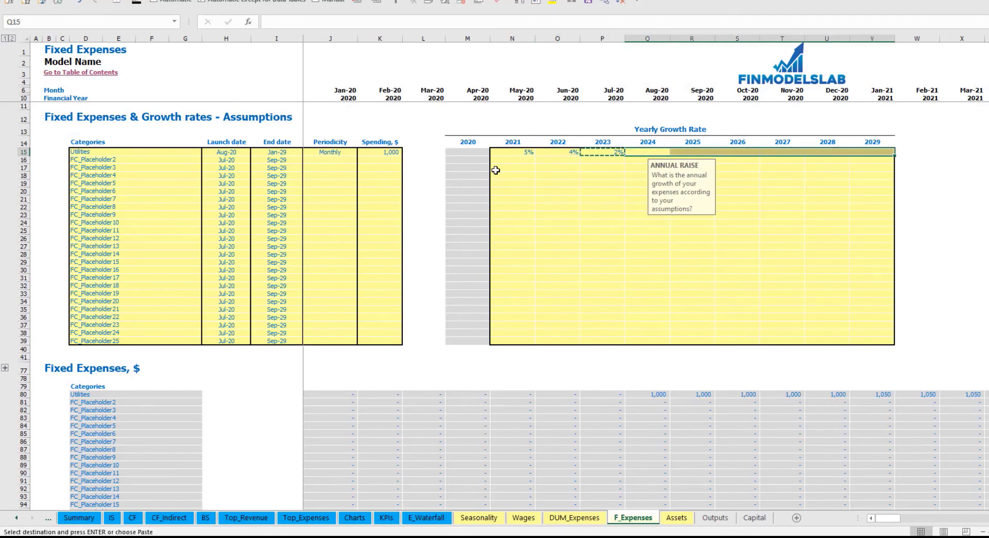
pyautogui.hotkey('ctrl', 'v')
pyautogui.click(969, 227)
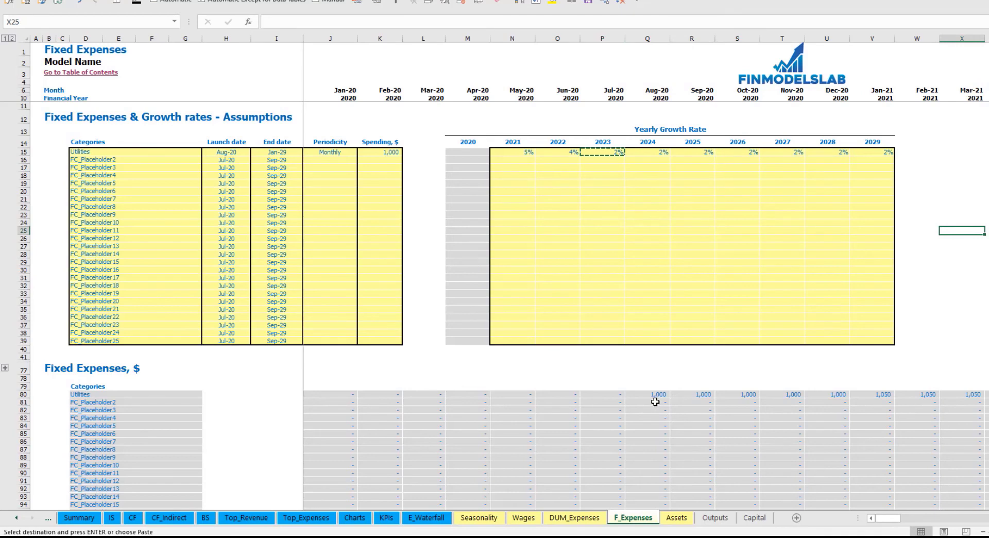
# - Check how the growth rates affect the monthly Utilities amounts in January 2021 and January 2022
pyautogui.click(867, 395)
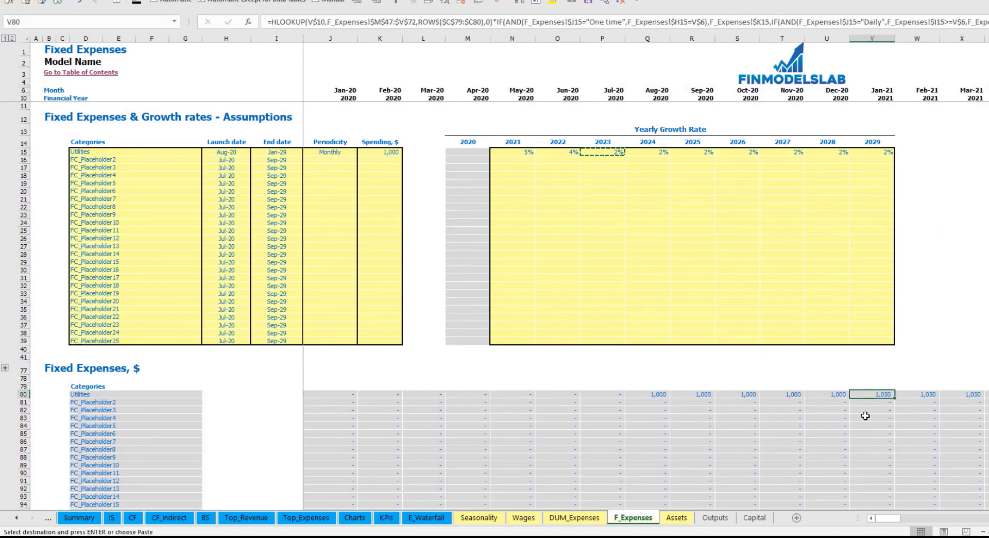
pyautogui.moveTo(890, 518); pyautogui.dragTo(907, 522)
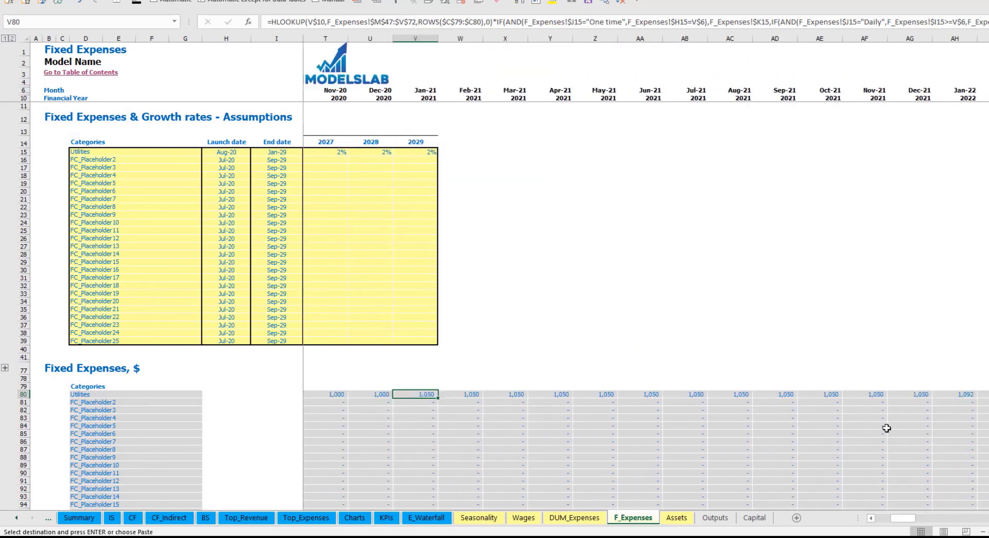
pyautogui.click(953, 395)
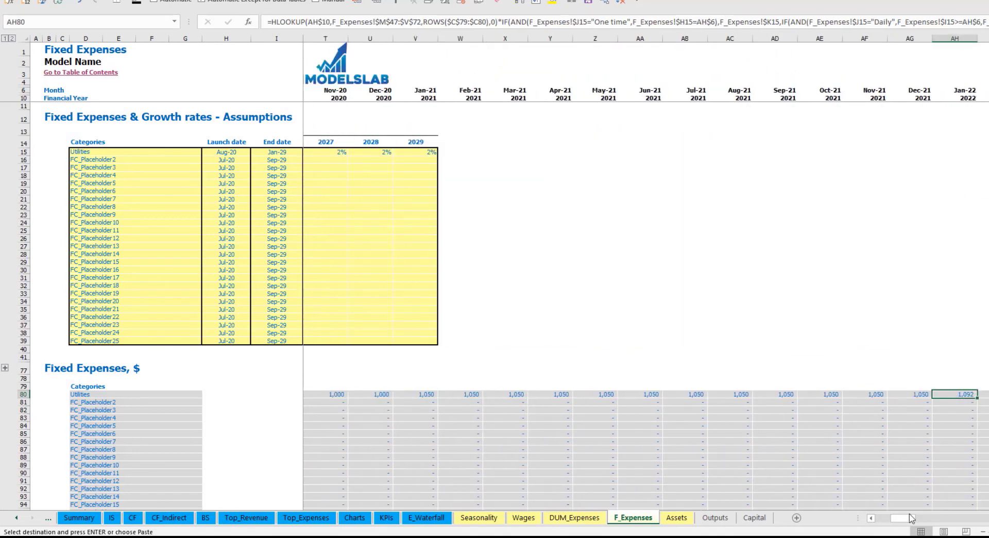
# - Open the income statement sheet and review the Utilities row in its Fixed Expenses section
pyautogui.moveTo(912, 519); pyautogui.dragTo(196, 515)
pyautogui.click(111, 518)
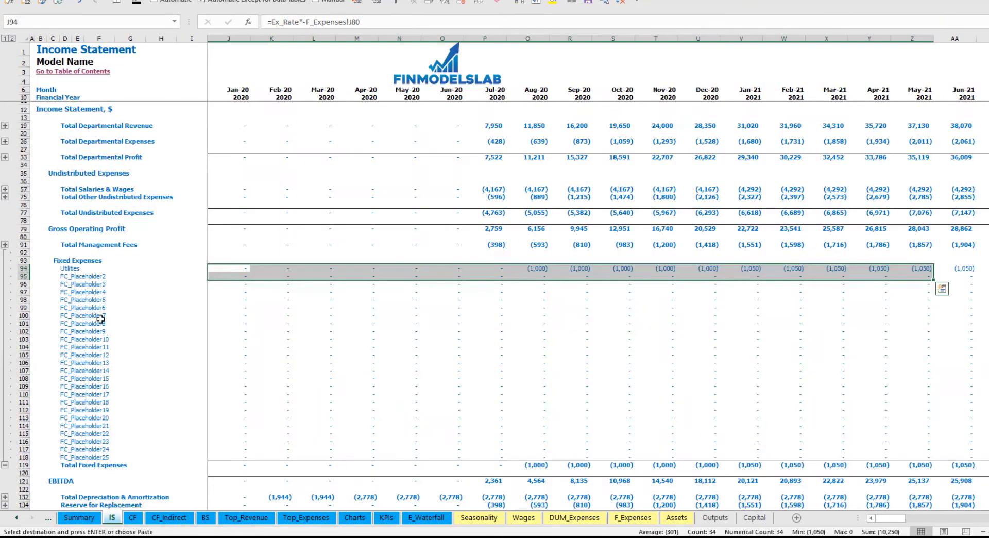
pyautogui.click(83, 261)
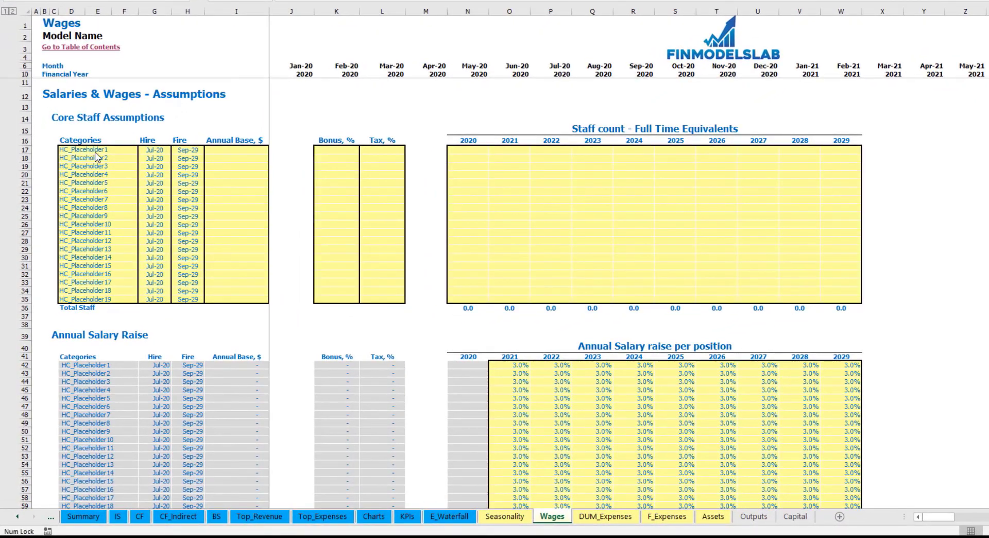
# - Name the first core staff position on the Wages sheet CEO
pyautogui.click(112, 150)
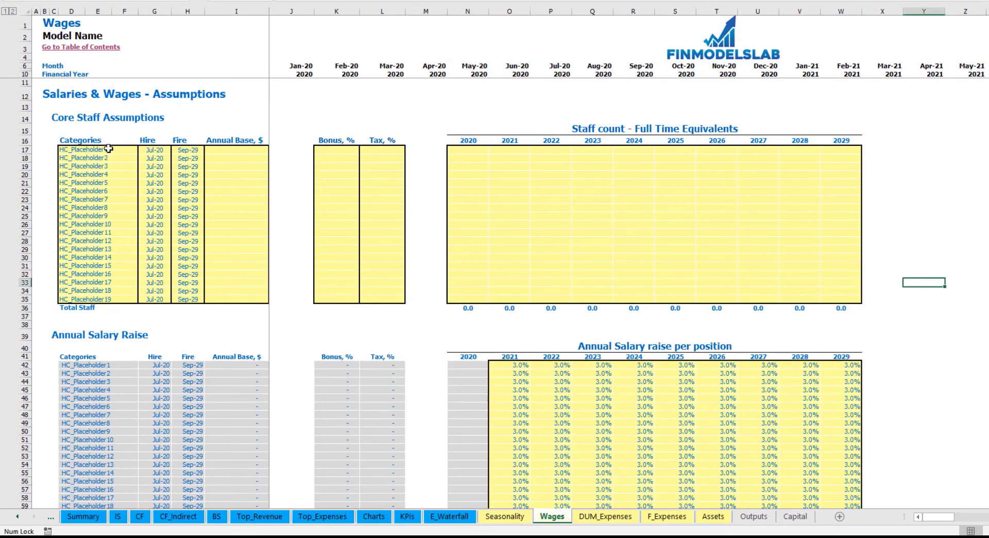
pyautogui.click(107, 149)
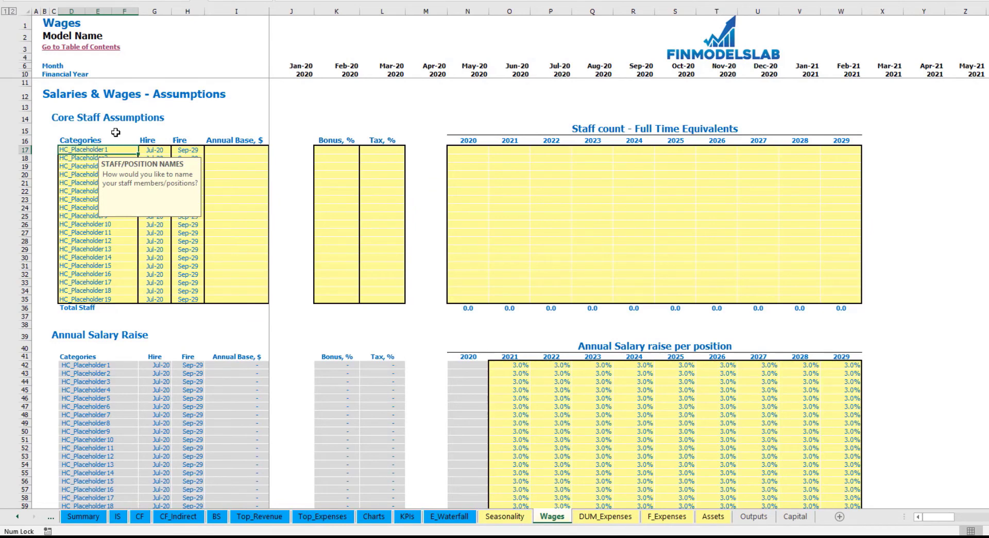
pyautogui.write('CEO')
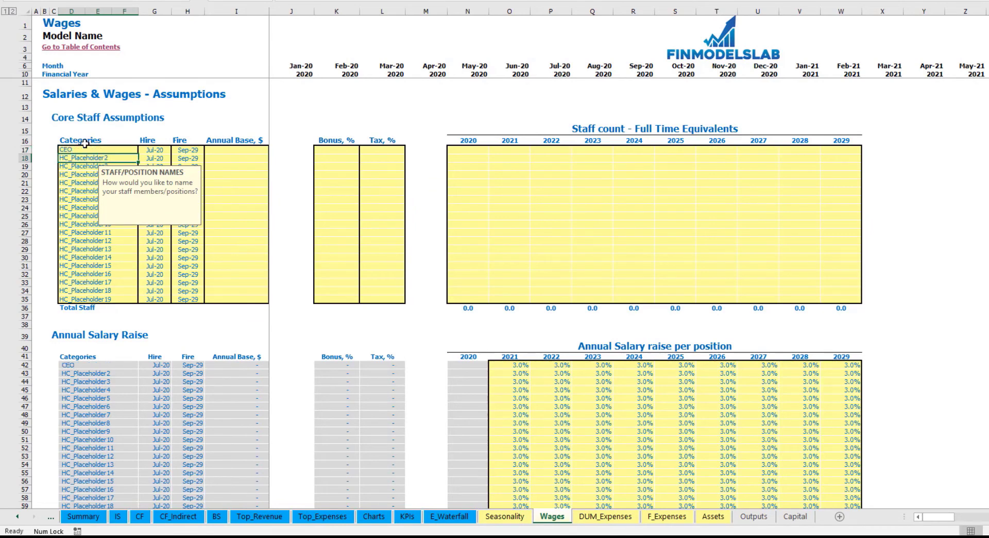
# - Set the CEO's hire date to May-20 in the core staff assumptions
pyautogui.click(155, 150)
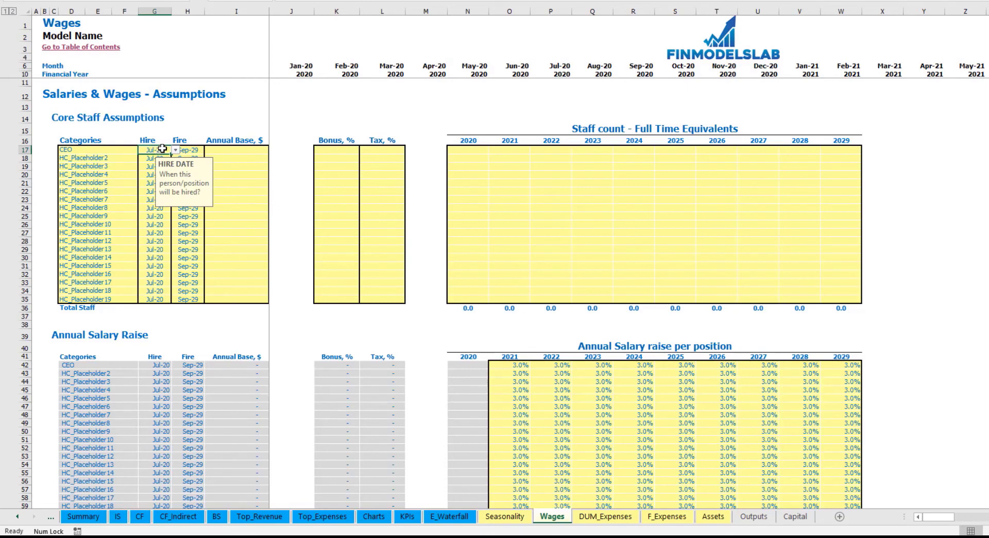
pyautogui.click(190, 148)
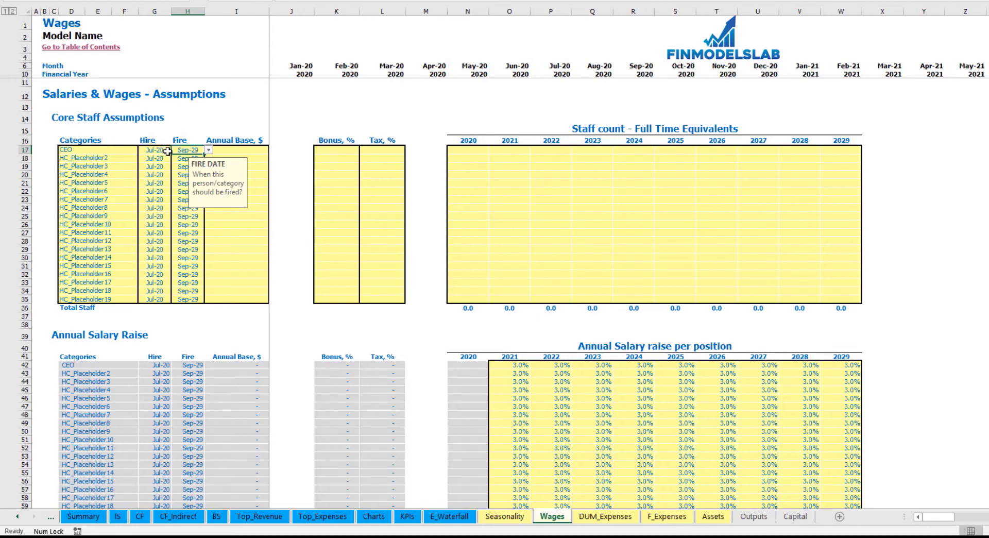
pyautogui.click(166, 149)
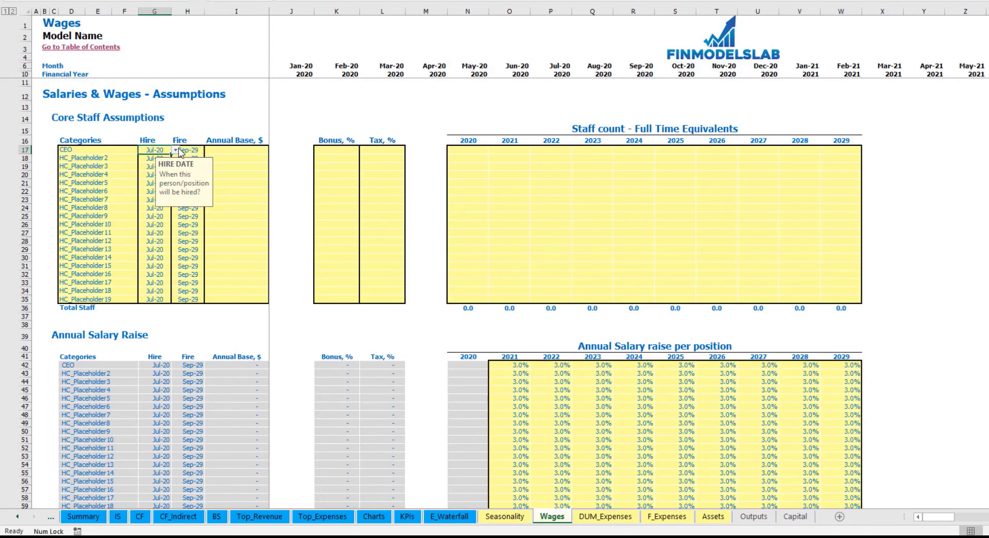
pyautogui.click(175, 149)
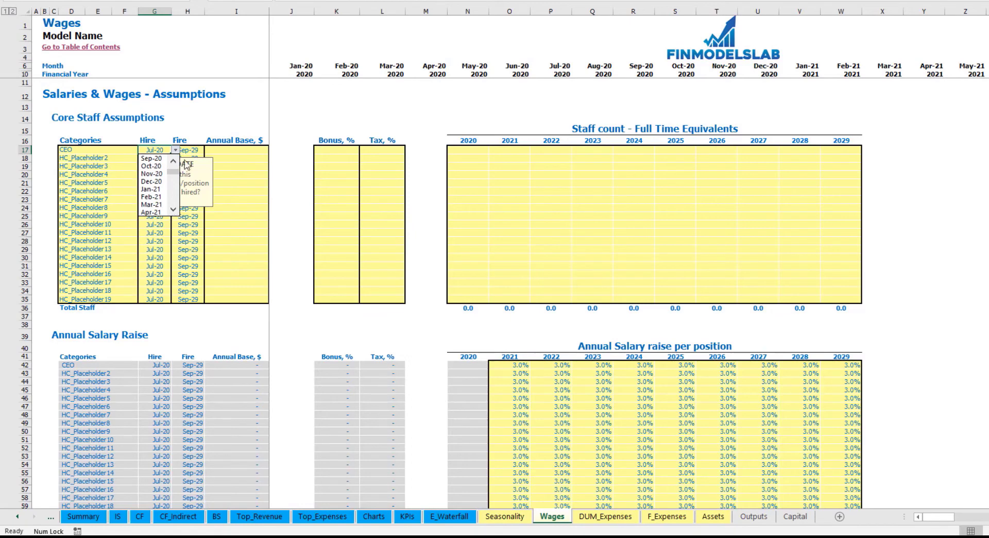
pyautogui.click(172, 162)
pyautogui.click(173, 163)
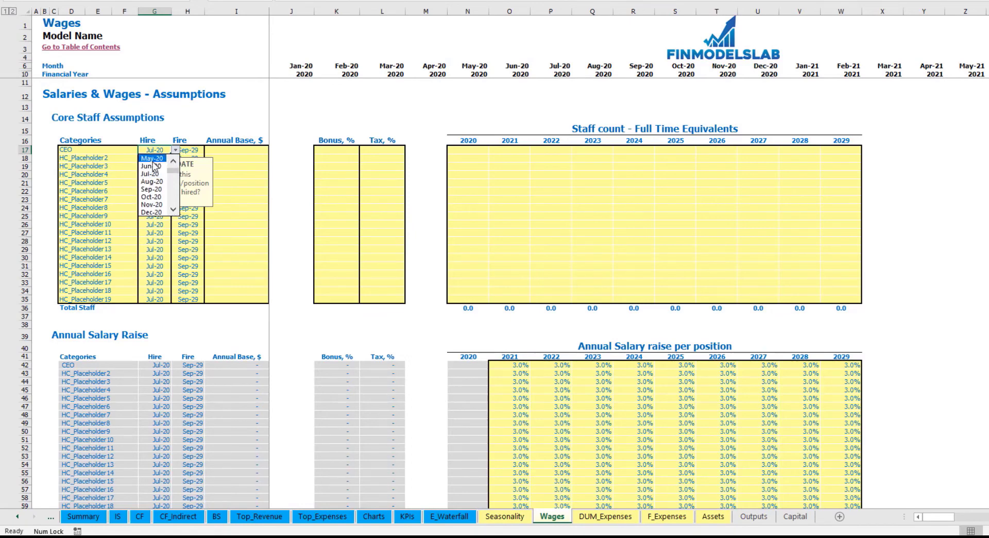
pyautogui.click(154, 161)
pyautogui.press('Right')
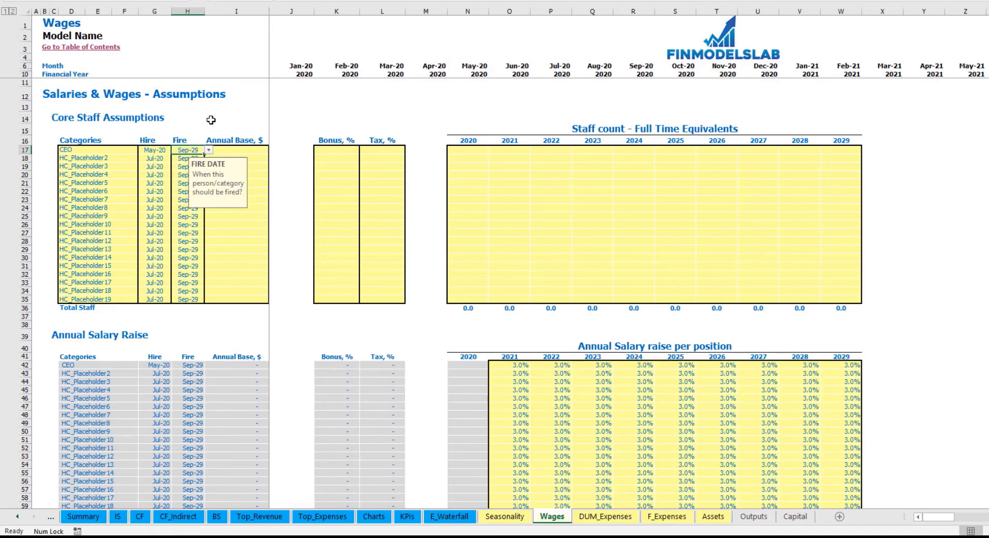
pyautogui.click(220, 118)
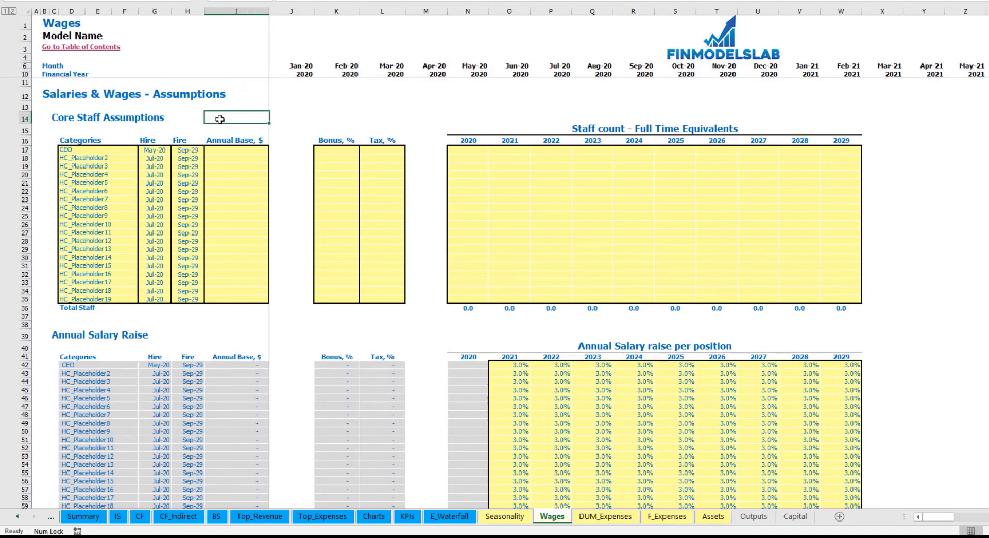
# - Enter an annual base salary of 50,000 for the CEO
pyautogui.click(234, 152)
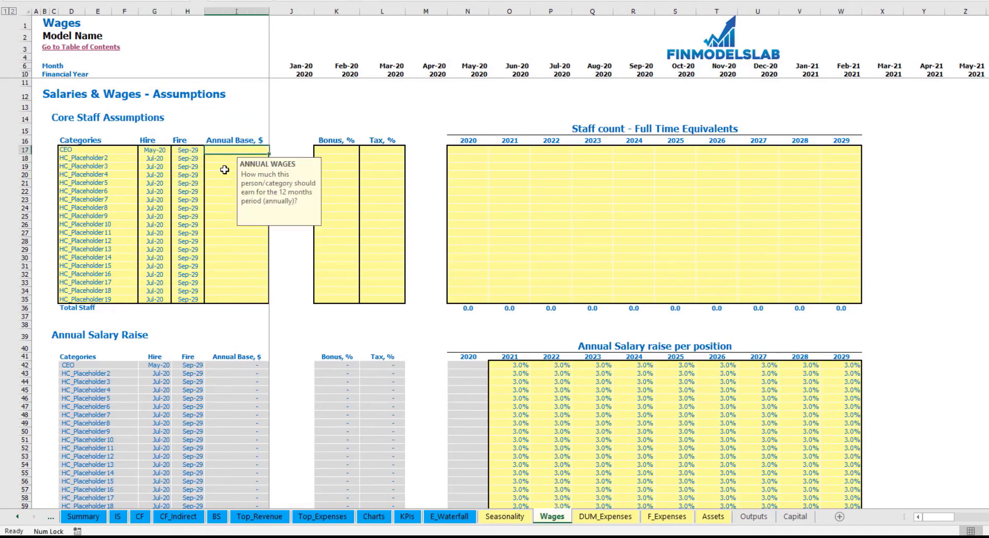
pyautogui.write('50')
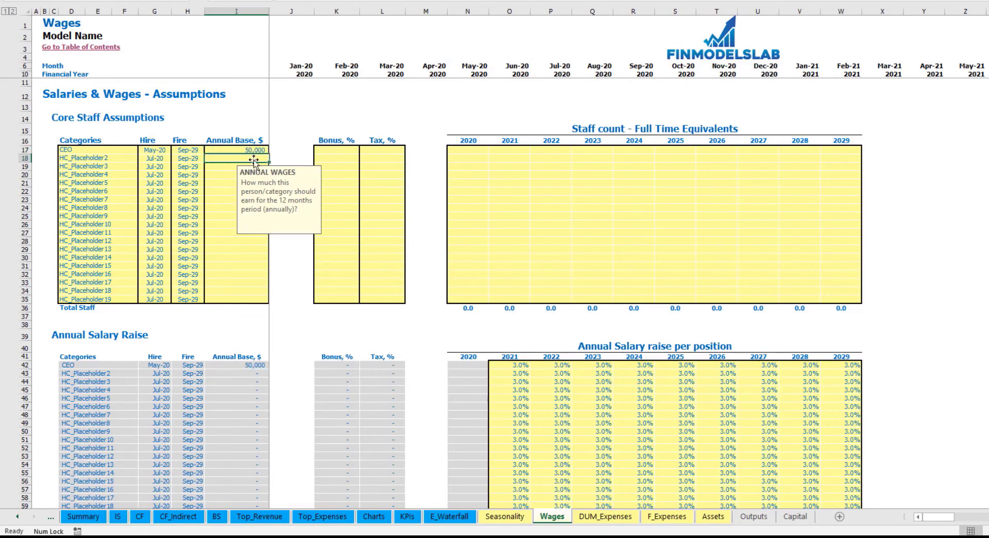
pyautogui.click(296, 120)
# - Set the CEO's bonus to 5% and tax rate to 12%
pyautogui.click(337, 150)
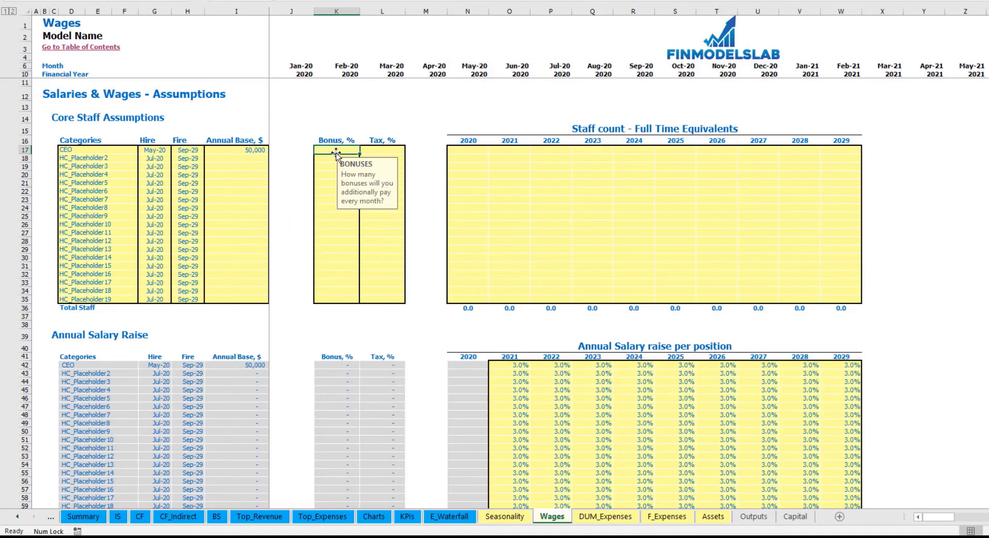
pyautogui.write('5')
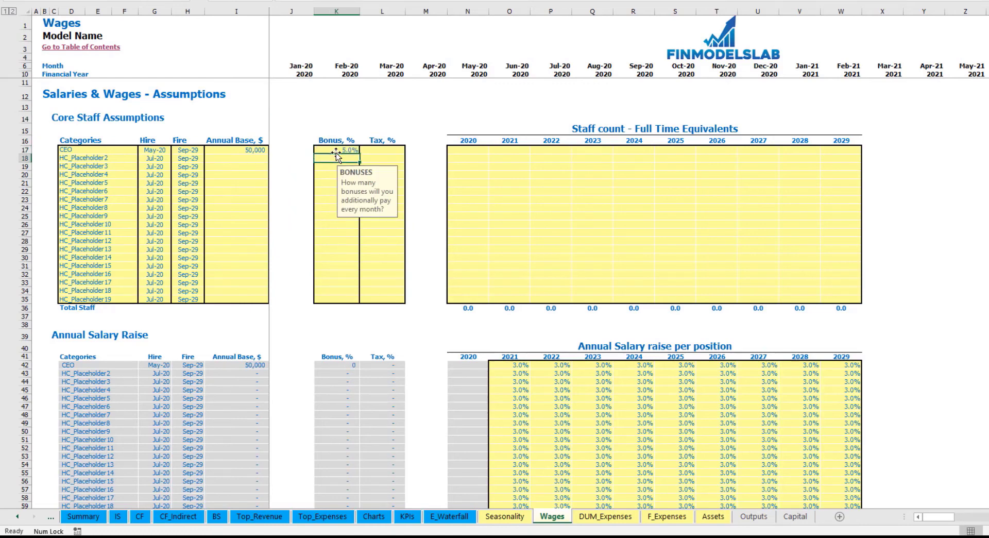
pyautogui.click(372, 150)
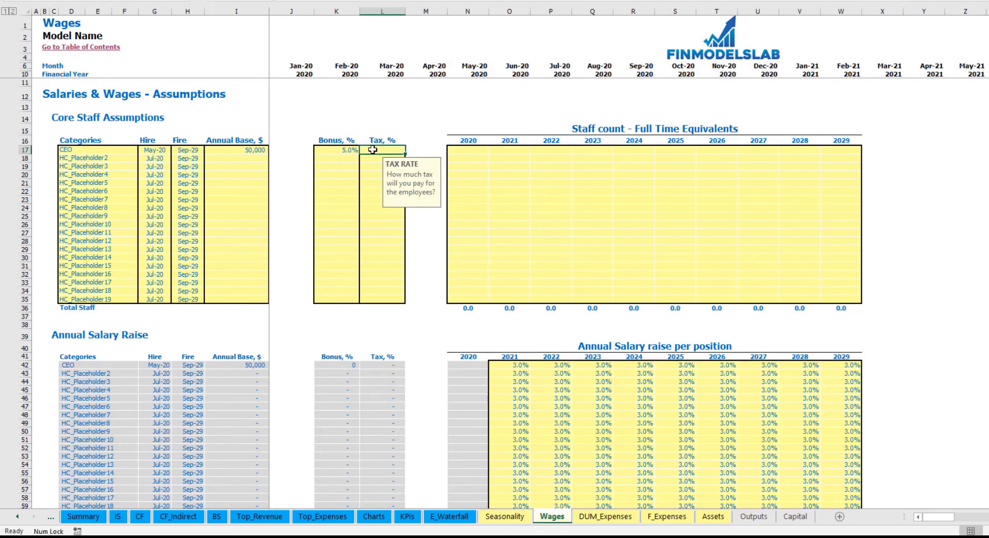
pyautogui.write('12')
pyautogui.press('Return')
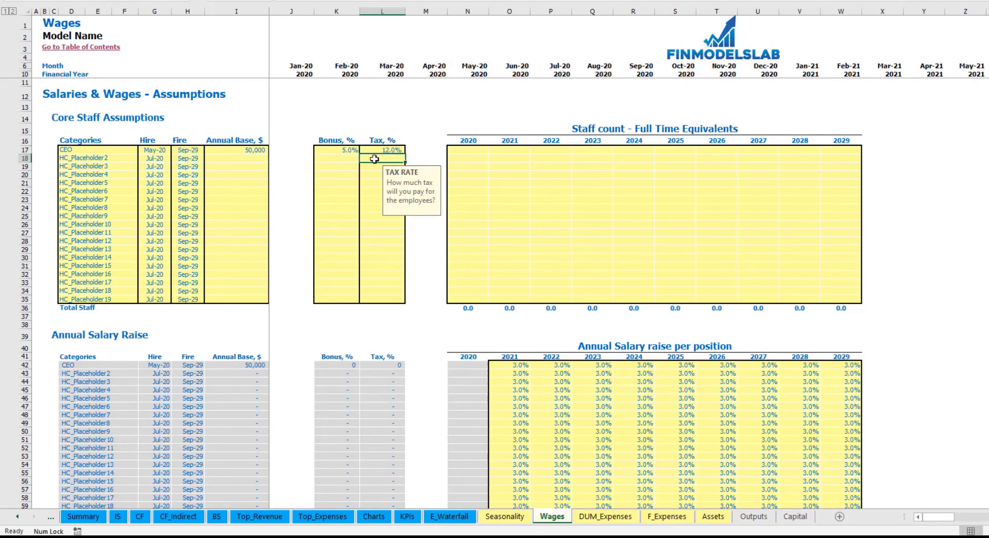
# - Enter a full-time equivalent staff count of 1 for the CEO in every year from 2020 to 2029
pyautogui.click(470, 153)
pyautogui.write('1\t')
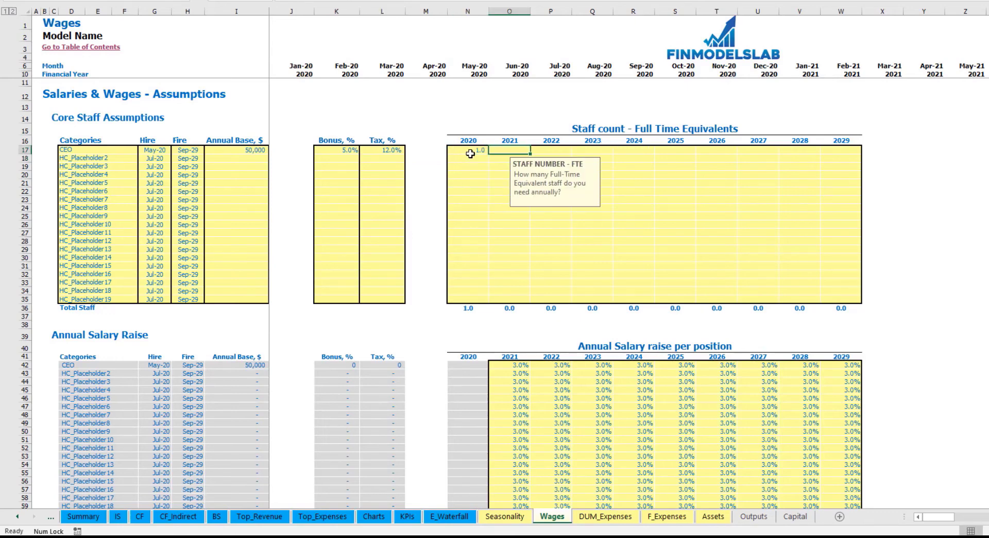
pyautogui.write('1\t1\t1\t1\t1\t1\t1\t1\t1')
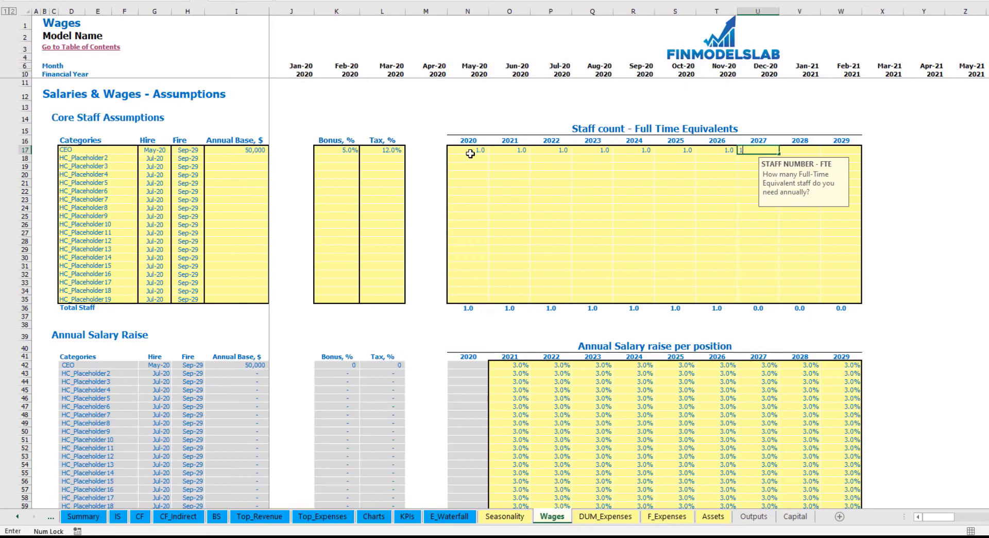
pyautogui.click(931, 139)
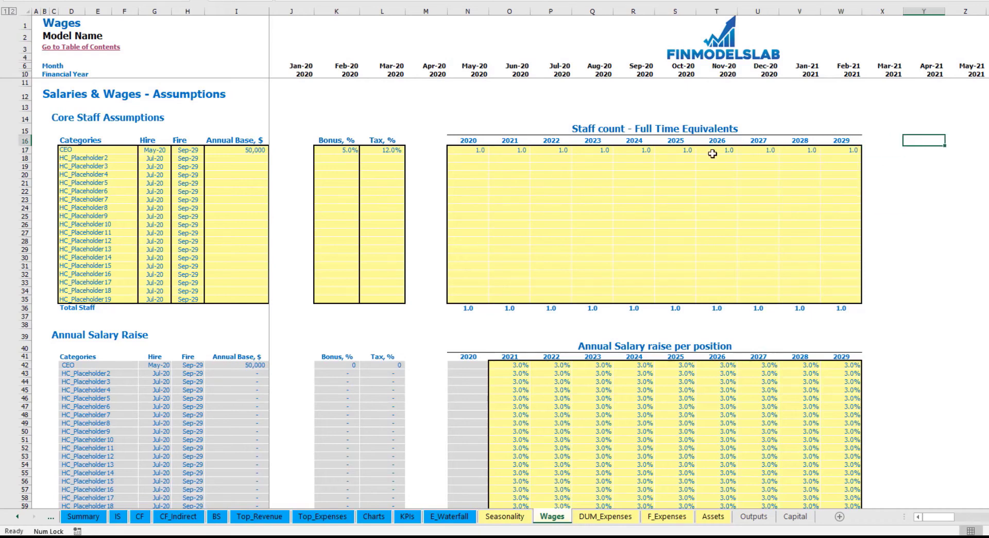
# - Name the second core staff position Manger and set its hire date to Sep-20
pyautogui.click(90, 158)
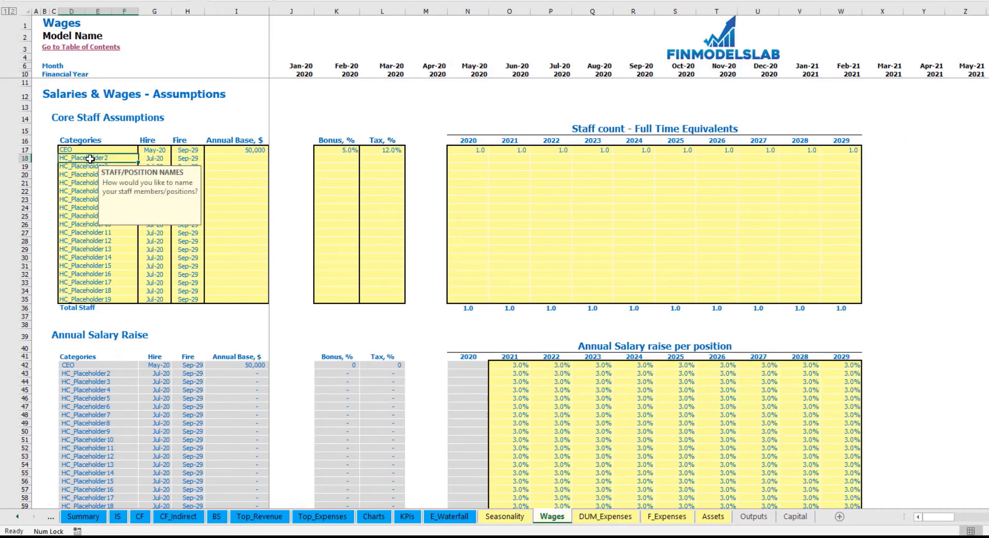
pyautogui.write('Manger')
pyautogui.press('Return')
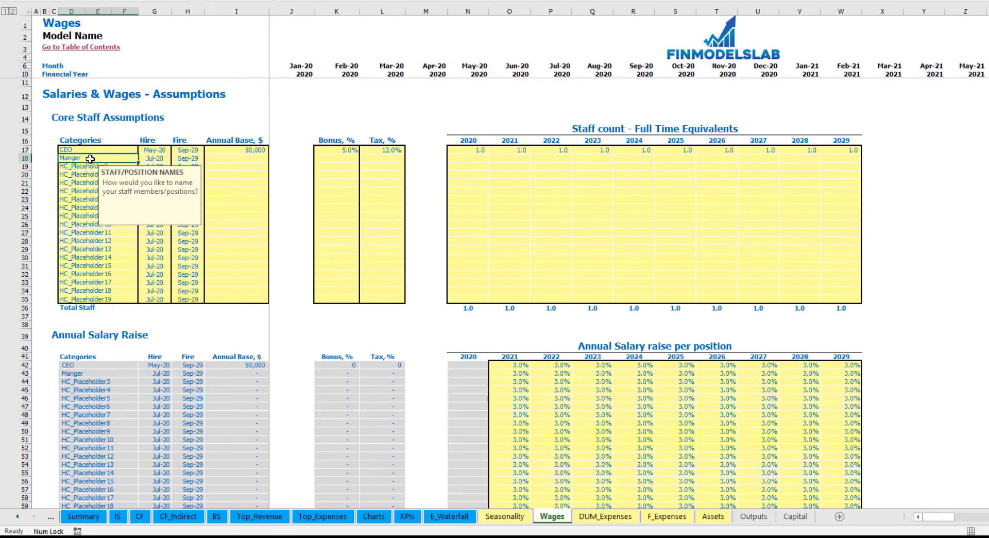
pyautogui.click(157, 158)
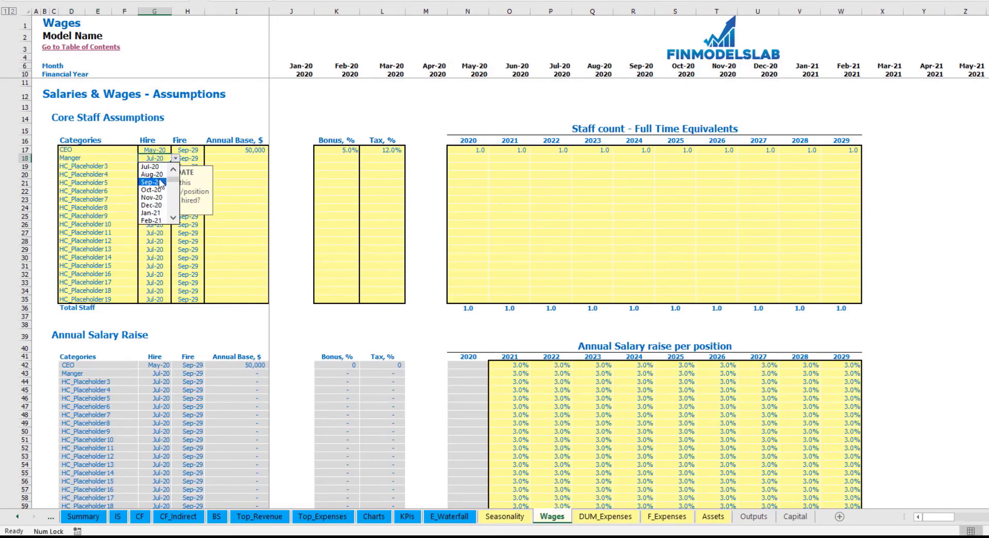
pyautogui.click(153, 183)
# - Set the Manger position's fire date to Jun-28 and check its 2029 staff count cell
pyautogui.click(188, 158)
pyautogui.click(208, 158)
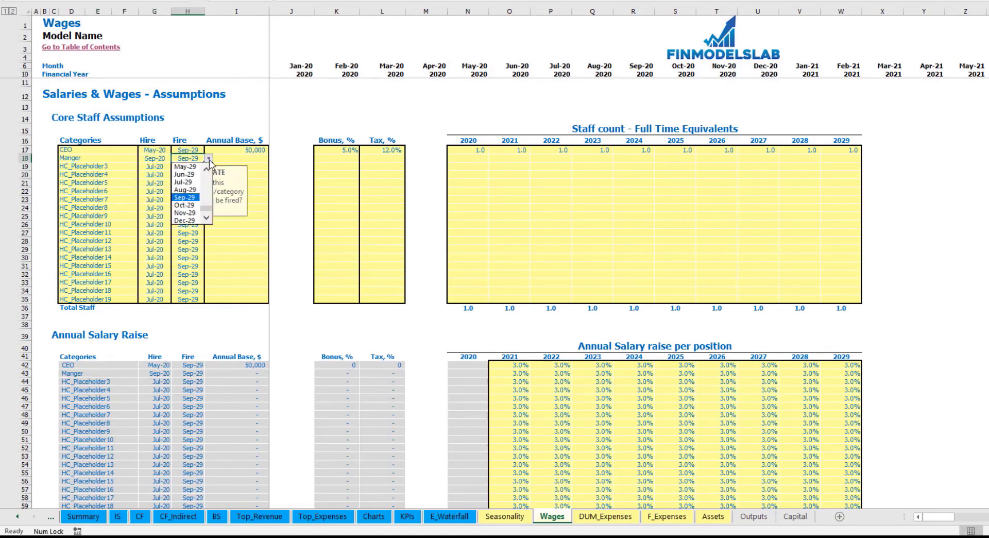
pyautogui.scroll(4, 209, 173)
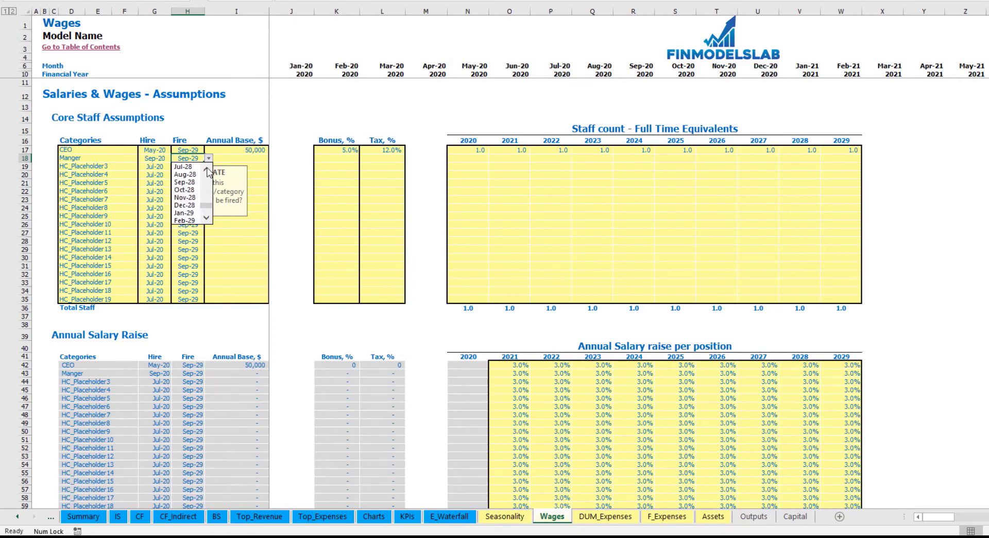
pyautogui.click(184, 166)
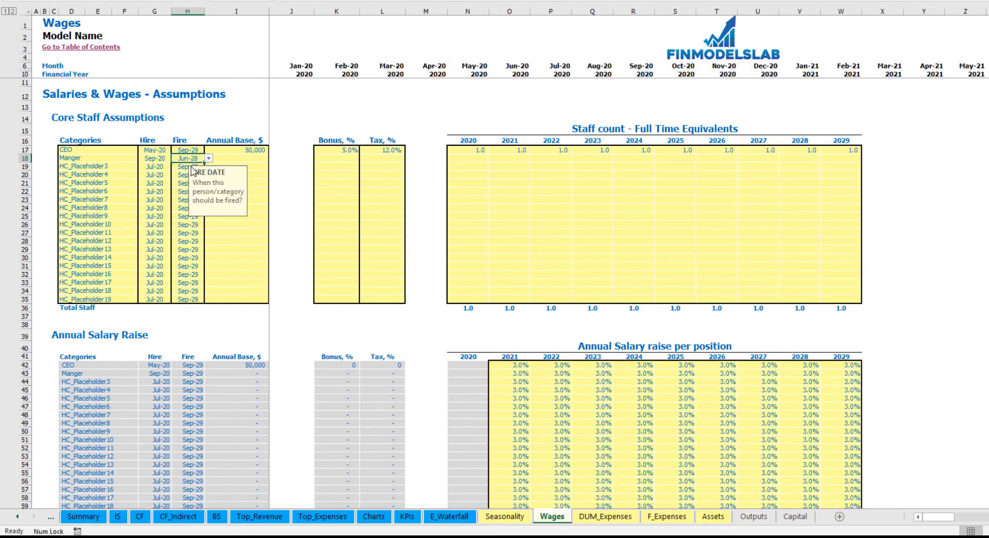
pyautogui.click(233, 127)
pyautogui.click(186, 158)
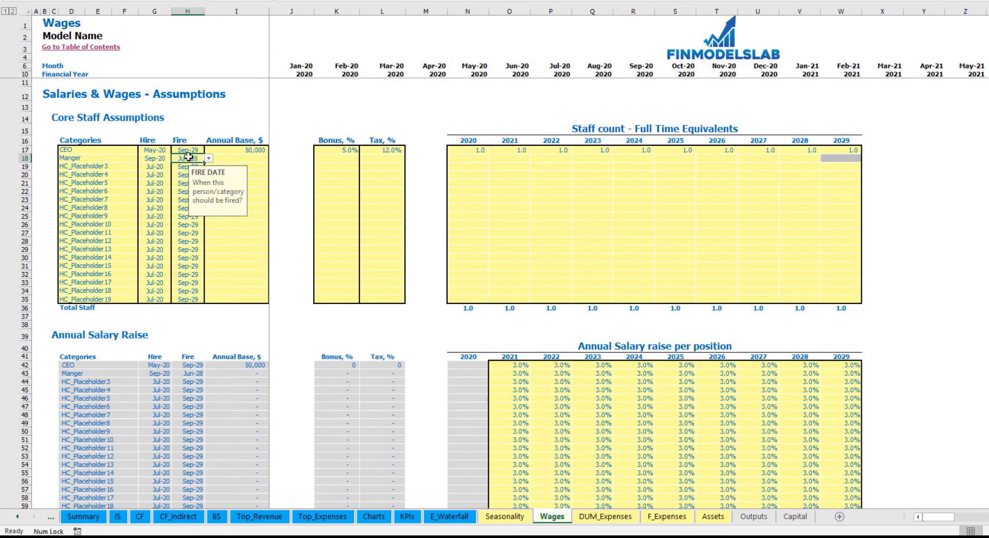
pyautogui.click(839, 159)
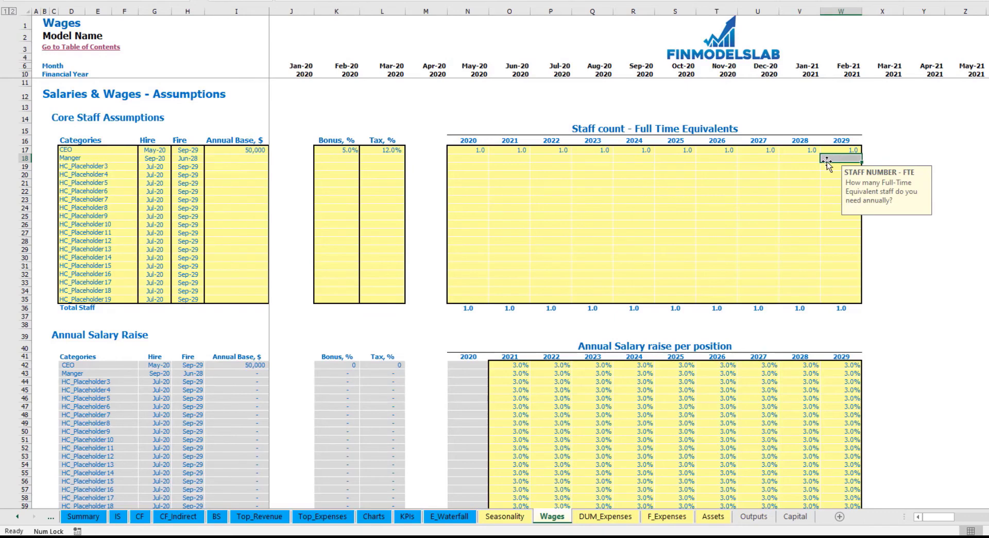
# - Enter an annual base salary of 40,000 for the Manger position
pyautogui.click(248, 159)
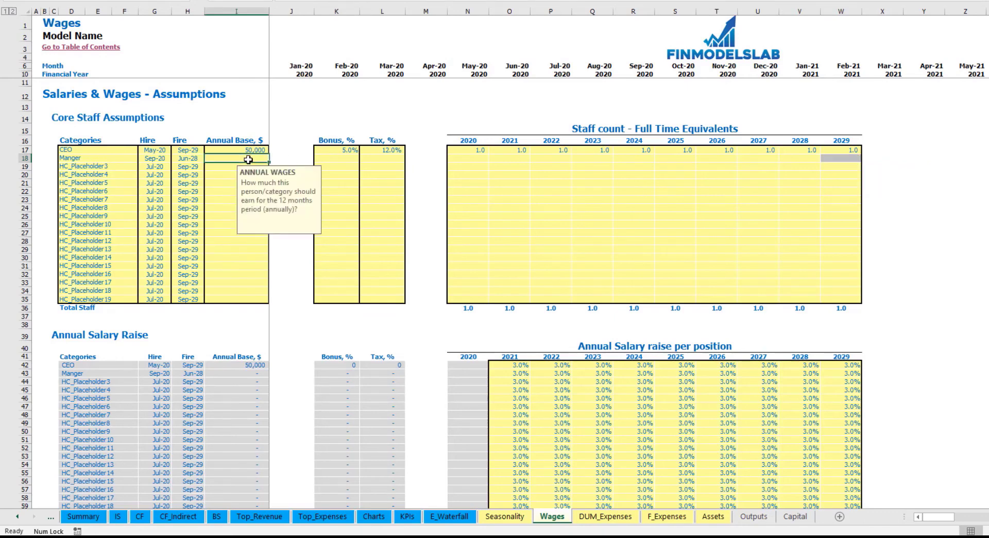
pyautogui.write('40,000')
pyautogui.press('Return')
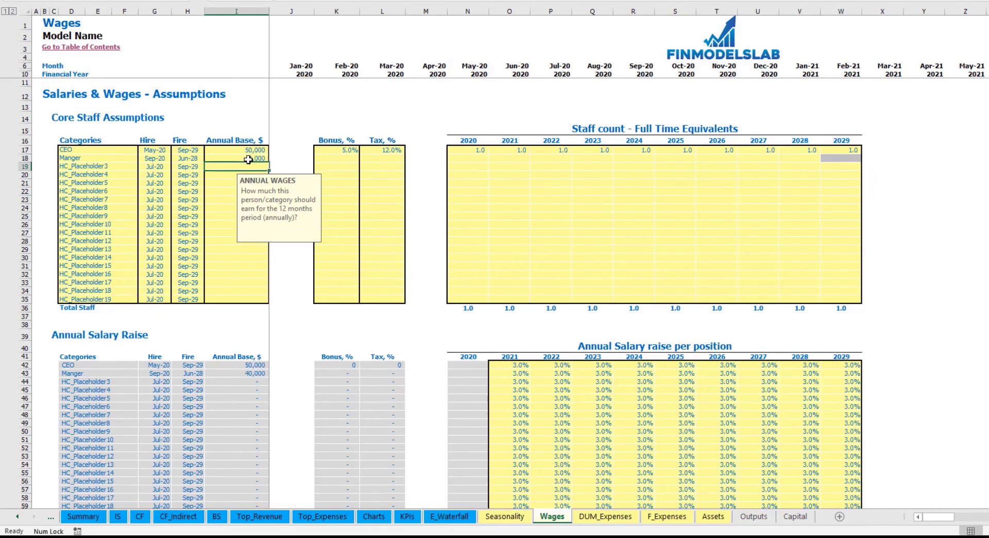
# - Set the Manger position's bonus to 3% and copy the CEO's 12% tax rate to it
pyautogui.click(344, 159)
pyautogui.write('3')
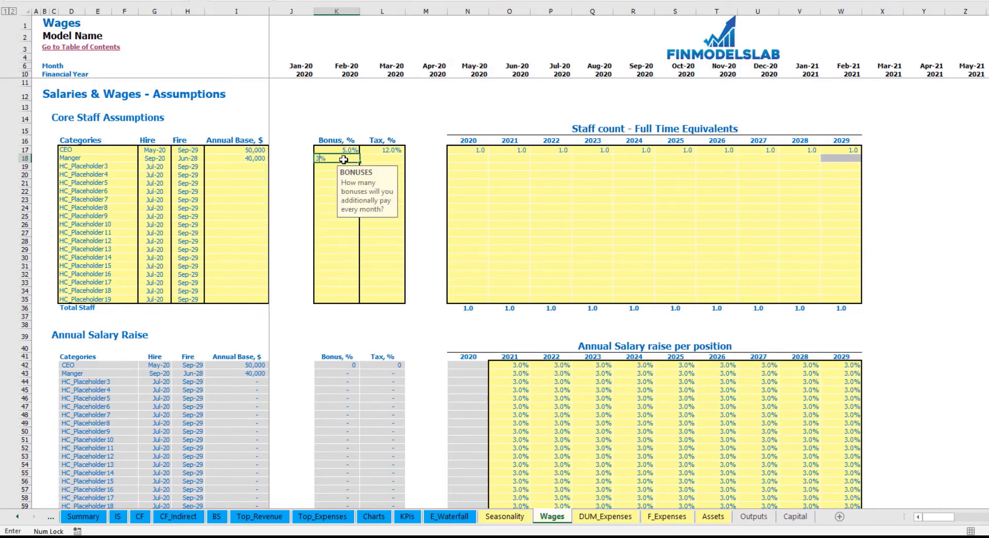
pyautogui.click(388, 160)
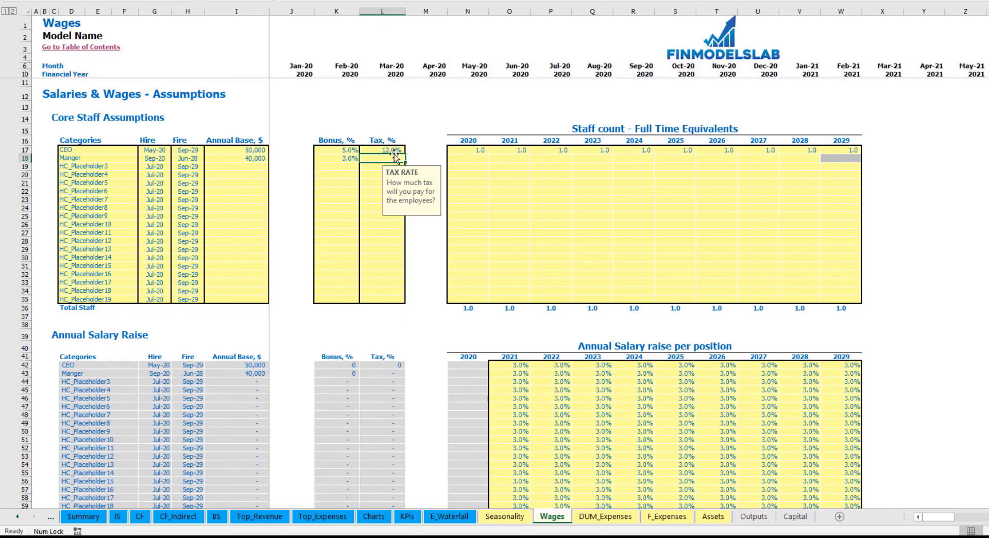
pyautogui.click(386, 147)
pyautogui.hotkey('ctrl', 'c')
pyautogui.click(378, 158)
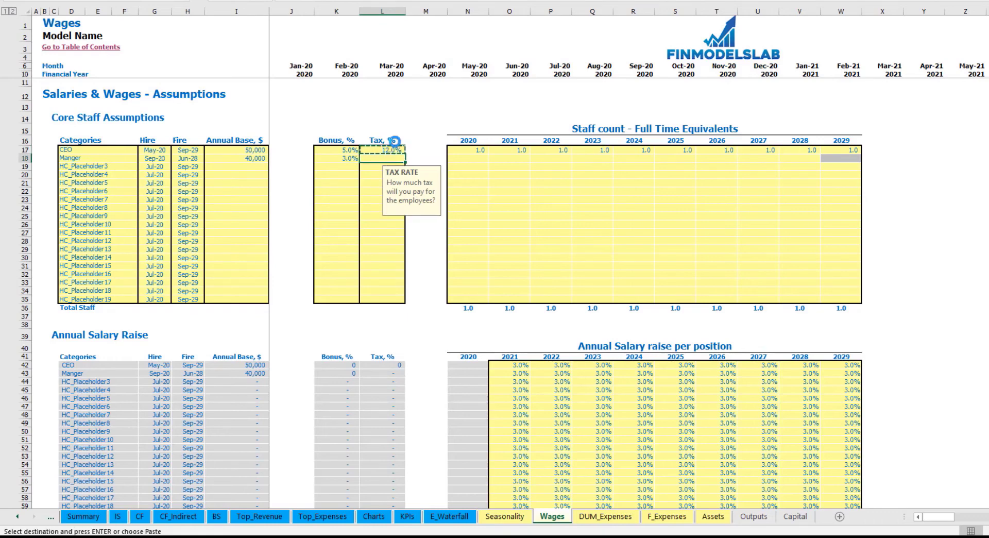
pyautogui.hotkey('ctrl', 'v')
pyautogui.click(425, 119)
# - Enter the Manger staff counts 2, 4, 6, 8, 10 and 12 for the years 2020 to 2025
pyautogui.click(459, 157)
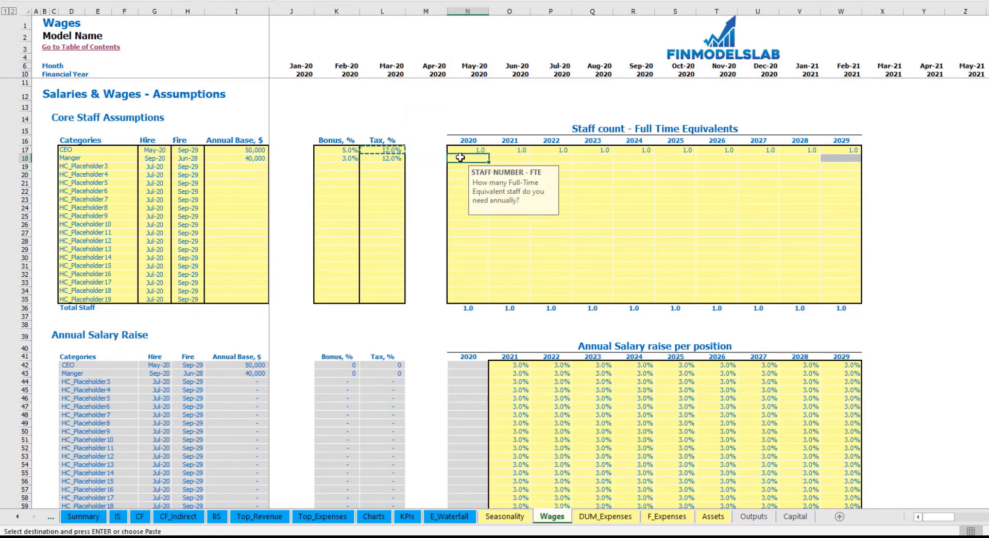
pyautogui.write('2')
pyautogui.press('Tab')
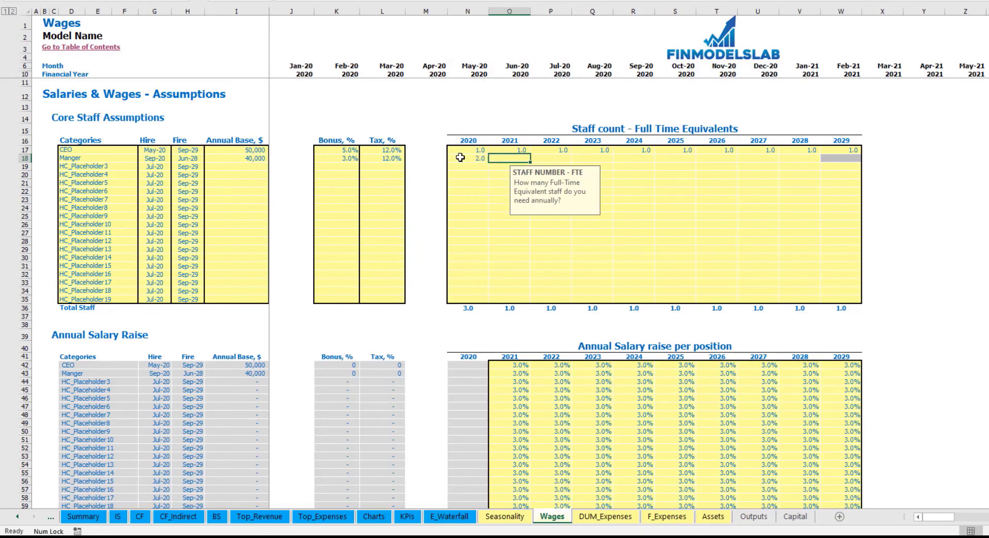
pyautogui.write('4')
pyautogui.press('Tab')
pyautogui.write('6')
pyautogui.press('Tab')
pyautogui.write('8')
pyautogui.press('Tab')
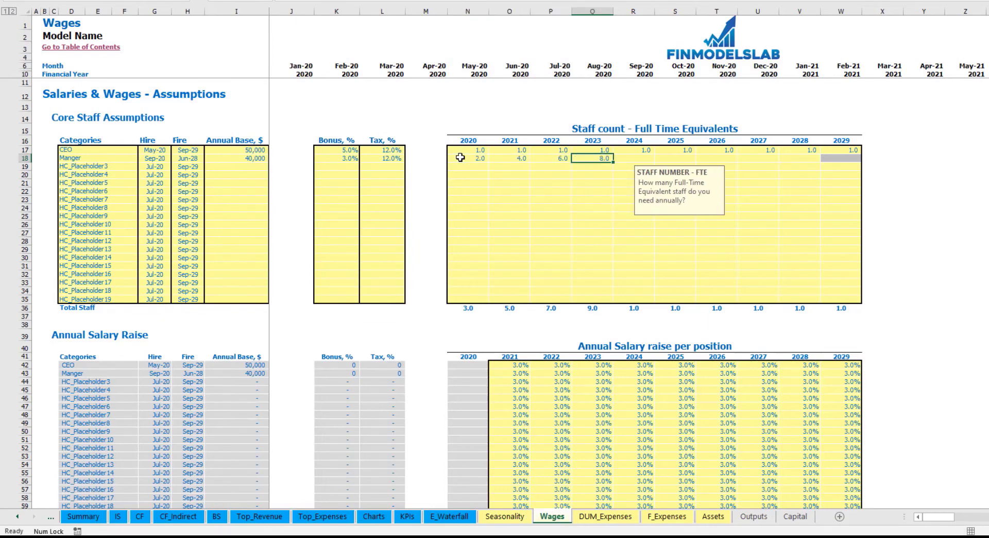
pyautogui.write('10')
pyautogui.press('Tab')
pyautogui.write('12')
pyautogui.press('Tab')
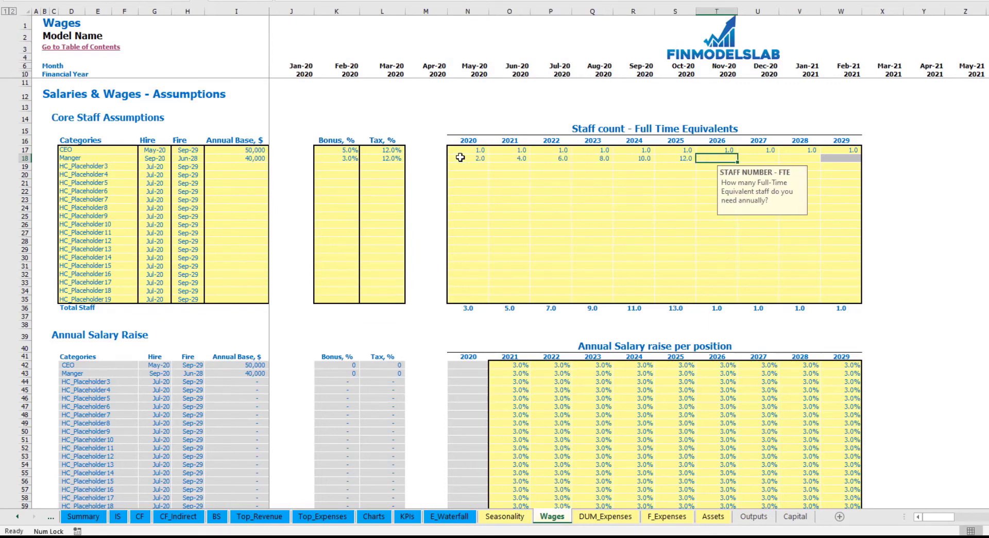
# - Copy the Manger position's 2025 staff count of 12 to the years 2026 through 2028
pyautogui.press('Left')
pyautogui.hotkey('ctrl', 'c')
pyautogui.press('Right')
pyautogui.hotkey('shift', 'Right')
pyautogui.hotkey('shift', 'Right')
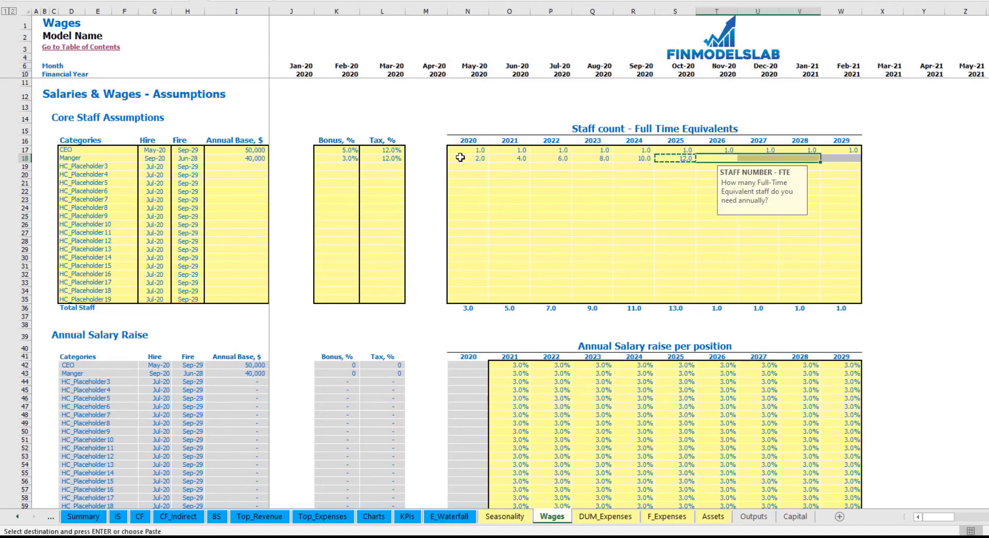
pyautogui.hotkey('ctrl', 'v')
pyautogui.click(961, 169)
pyautogui.click(801, 158)
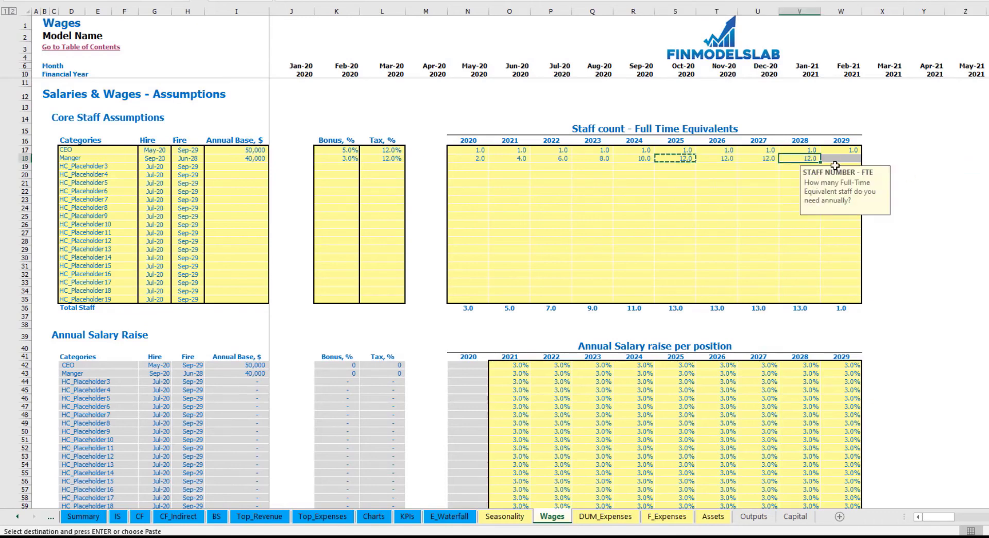
pyautogui.click(917, 166)
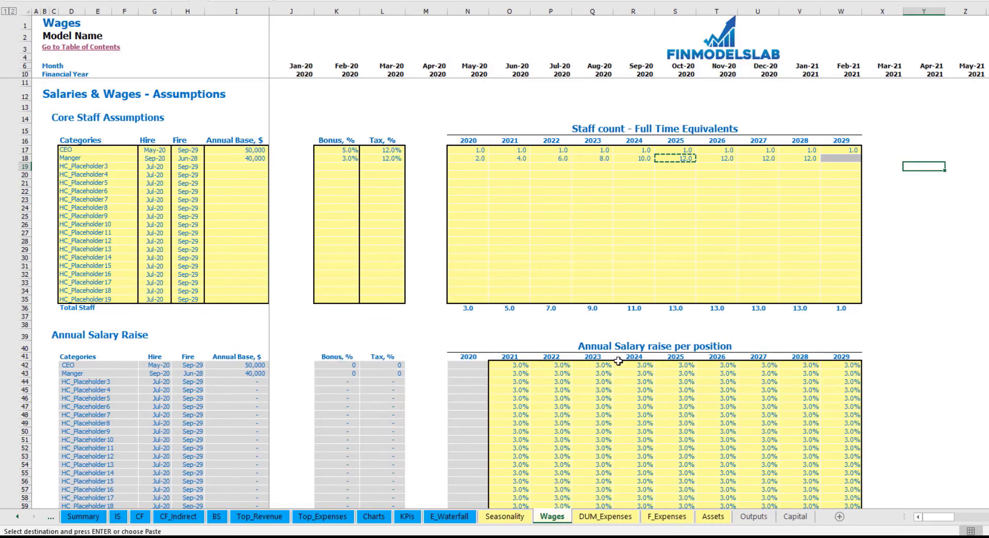
# - Set the annual salary raise to 5% for both the CEO and Manger positions from 2021 to 2029
pyautogui.click(520, 362)
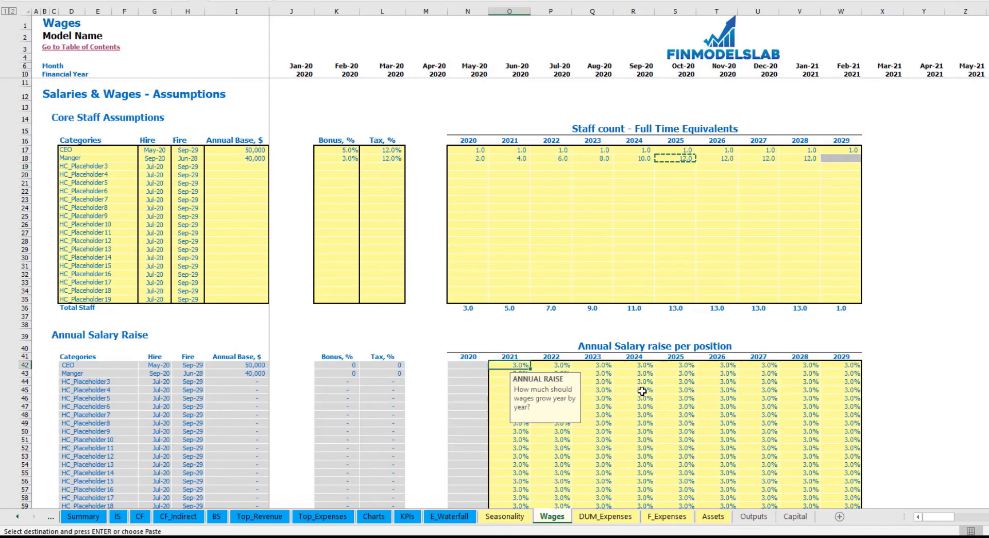
pyautogui.write('5')
pyautogui.press('Return')
pyautogui.press('Up')
pyautogui.hotkey('ctrl', 'c')
pyautogui.hotkey('shift', 'Right')
pyautogui.hotkey('shift', 'Right')
pyautogui.hotkey('shift', 'Right')
pyautogui.hotkey('shift', 'Right')
pyautogui.hotkey('shift', 'Right')
pyautogui.hotkey('shift', 'Right')
pyautogui.hotkey('shift', 'Right')
pyautogui.hotkey('shift', 'Right')
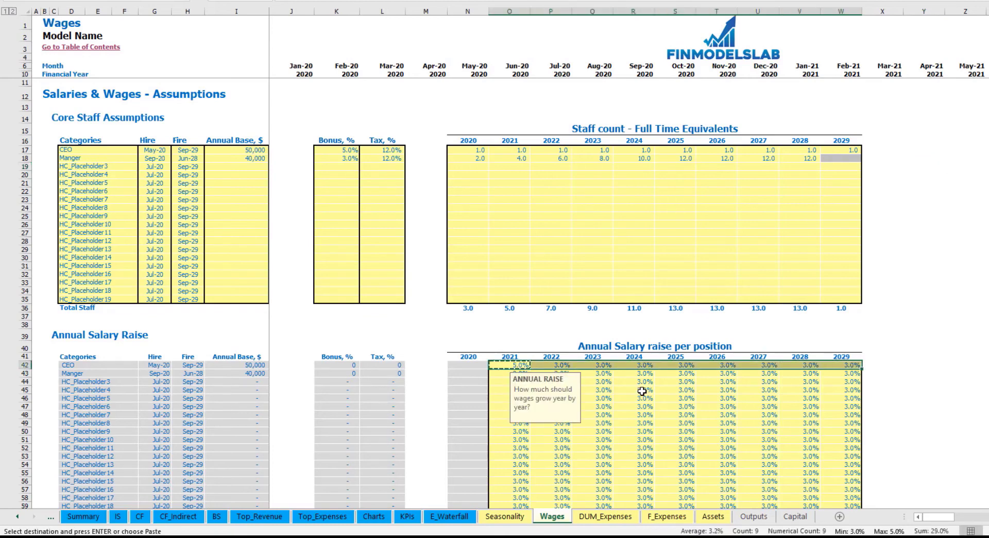
pyautogui.hotkey('shift', 'Down')
pyautogui.hotkey('ctrl', 'v')
pyautogui.click(881, 249)
# - Review the calculated annual salaries, total headcount, monthly base salaries, bonuses and base taxes for both positions on the Wages sheet
pyautogui.scroll(-10, 418, 325)
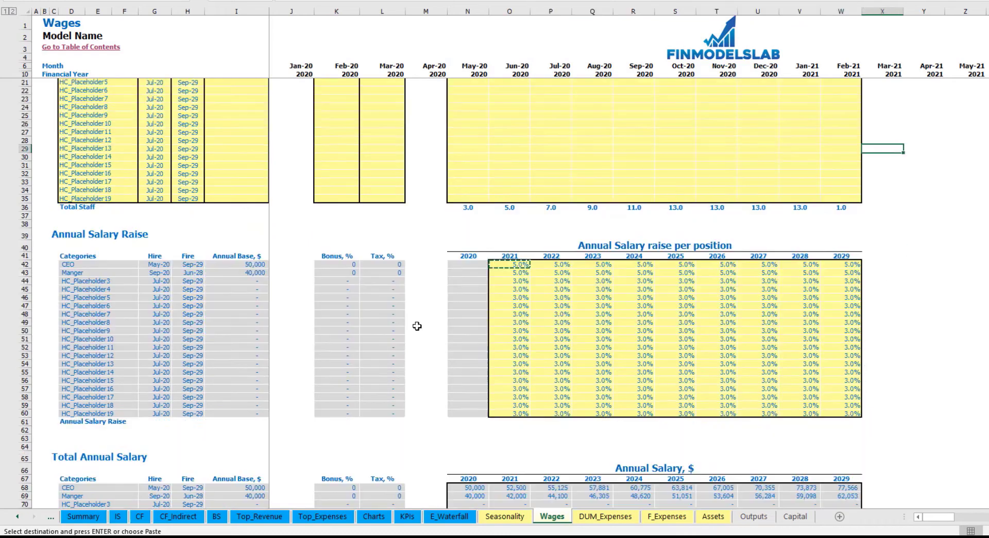
pyautogui.scroll(-3, 419, 326)
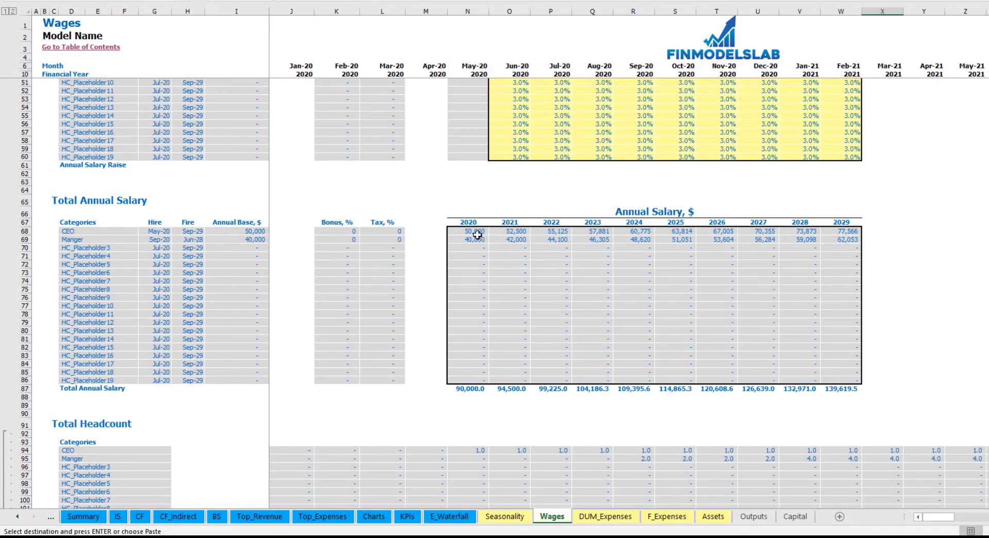
pyautogui.click(583, 237)
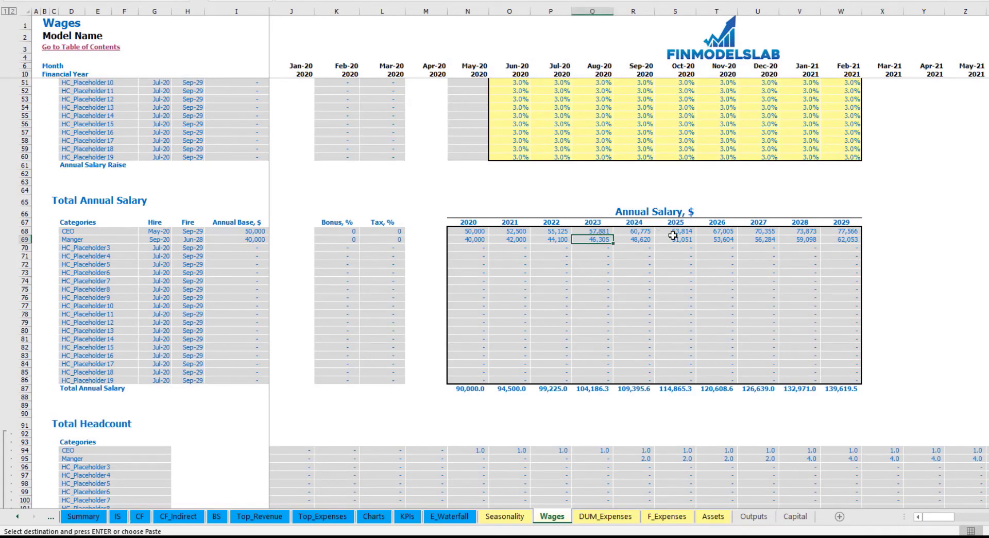
pyautogui.scroll(-10, 676, 244)
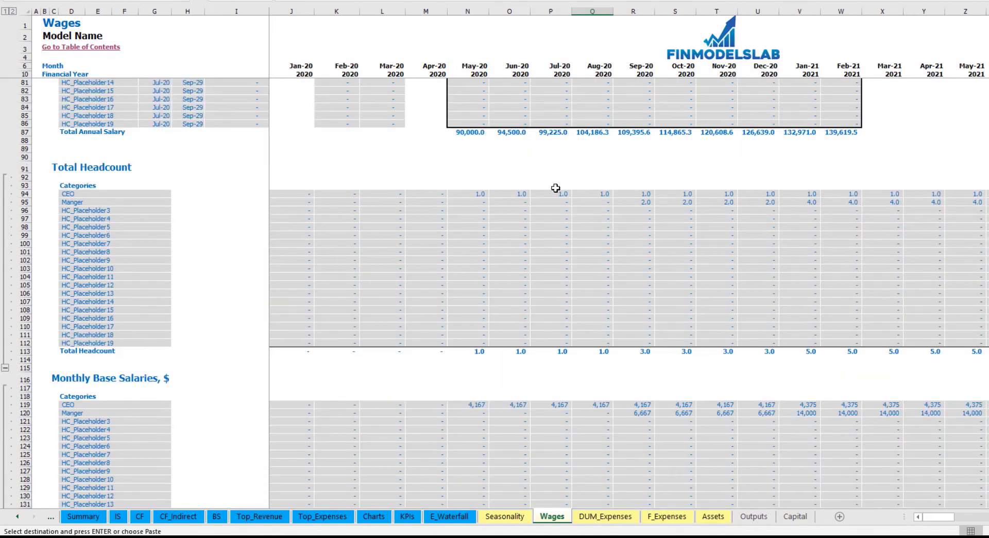
pyautogui.moveTo(477, 193); pyautogui.dragTo(914, 209)
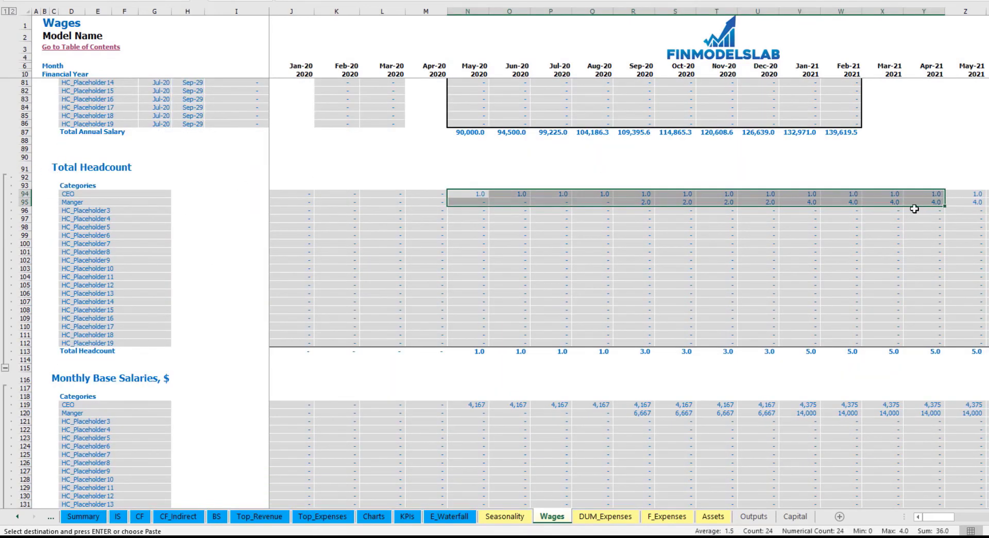
pyautogui.scroll(-7, 286, 353)
pyautogui.click(278, 207)
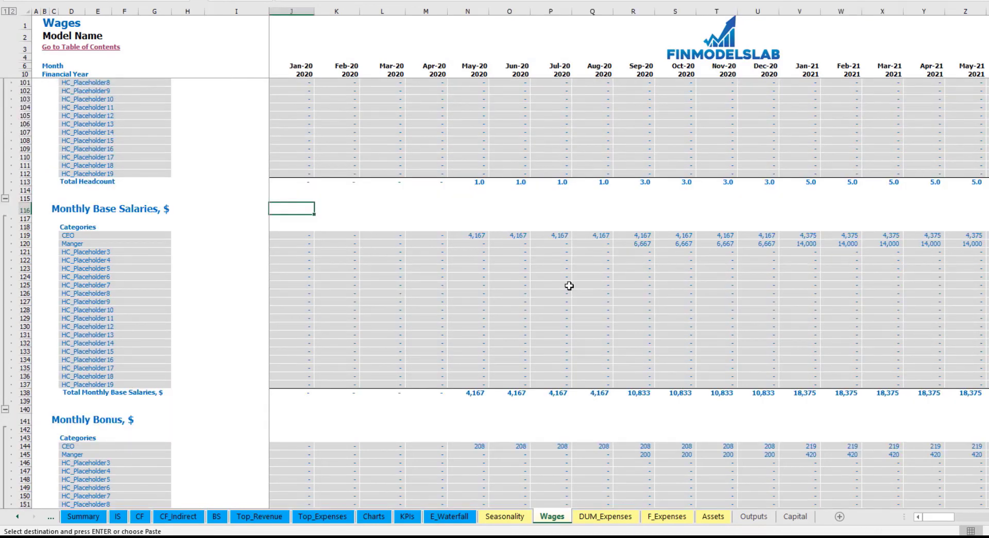
pyautogui.scroll(-7, 315, 300)
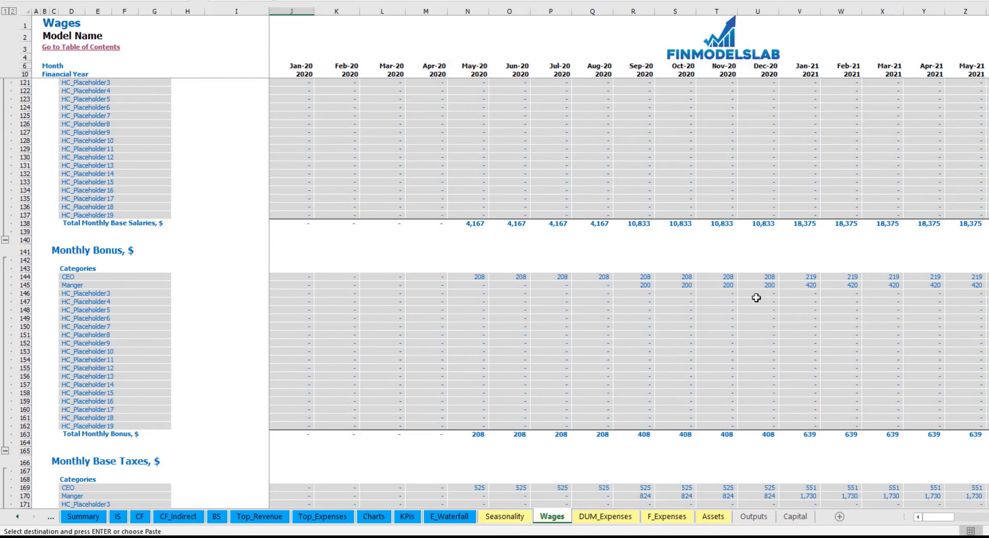
pyautogui.scroll(-7, 614, 304)
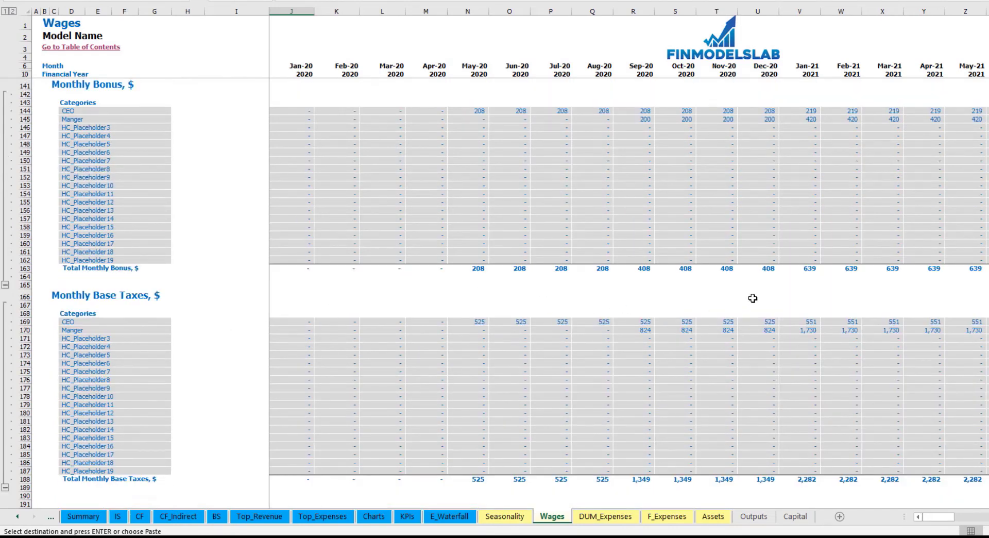
# - Examine the Salaries & Wages lines by position on the Income Statement sheet
pyautogui.click(118, 516)
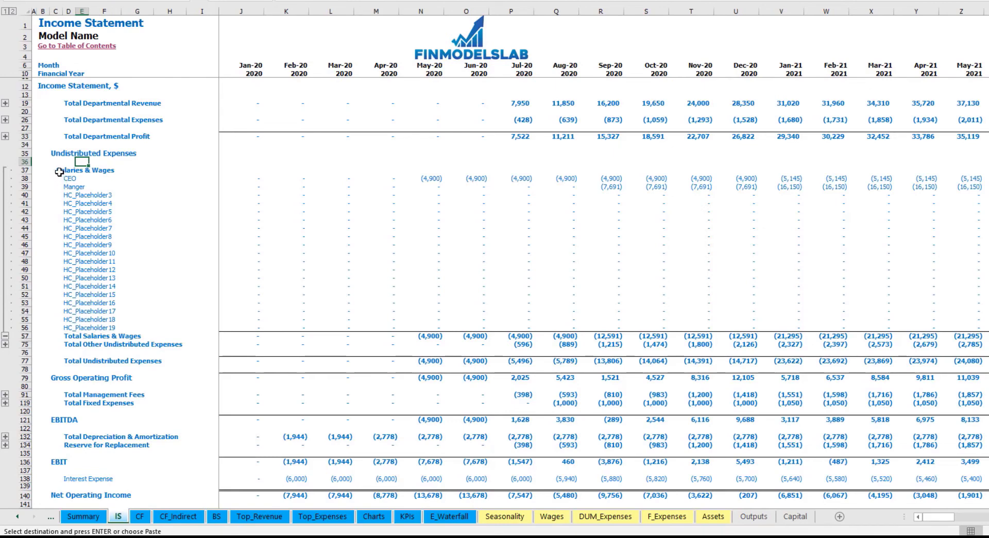
pyautogui.moveTo(62, 182); pyautogui.dragTo(68, 328)
pyautogui.click(149, 167)
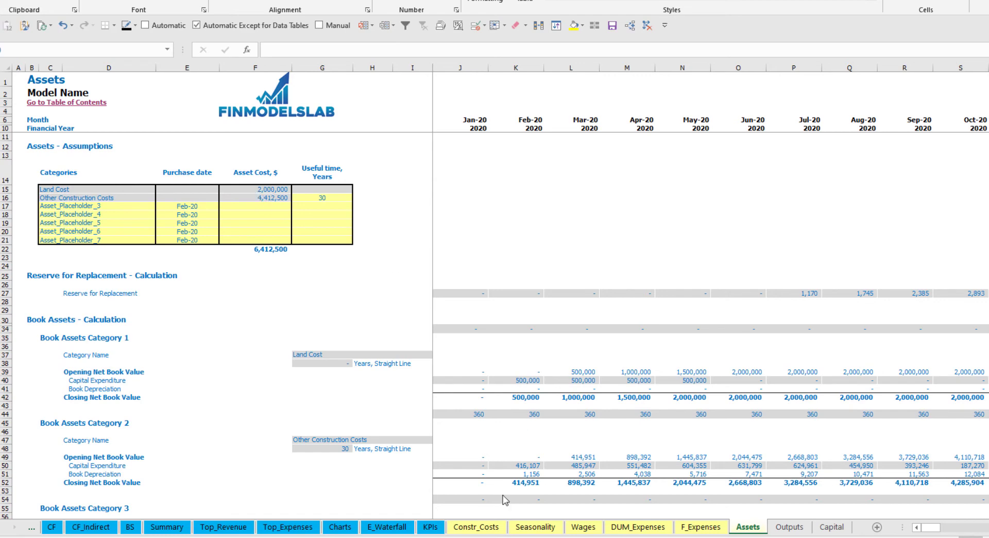
# - Check how the Land Cost and Other Construction Costs assets and their capital expenditure link to the Constr_Costs sheet
pyautogui.click(473, 526)
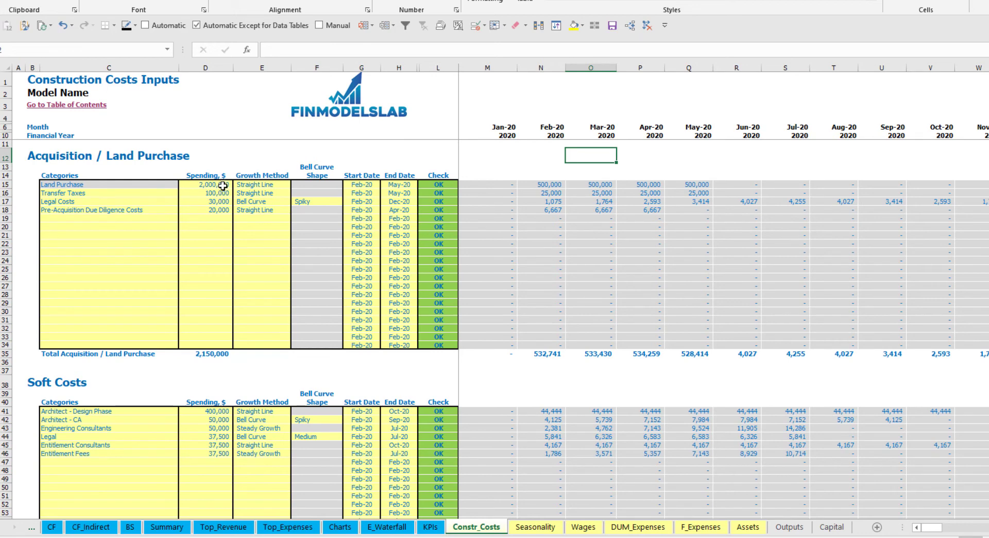
pyautogui.click(749, 527)
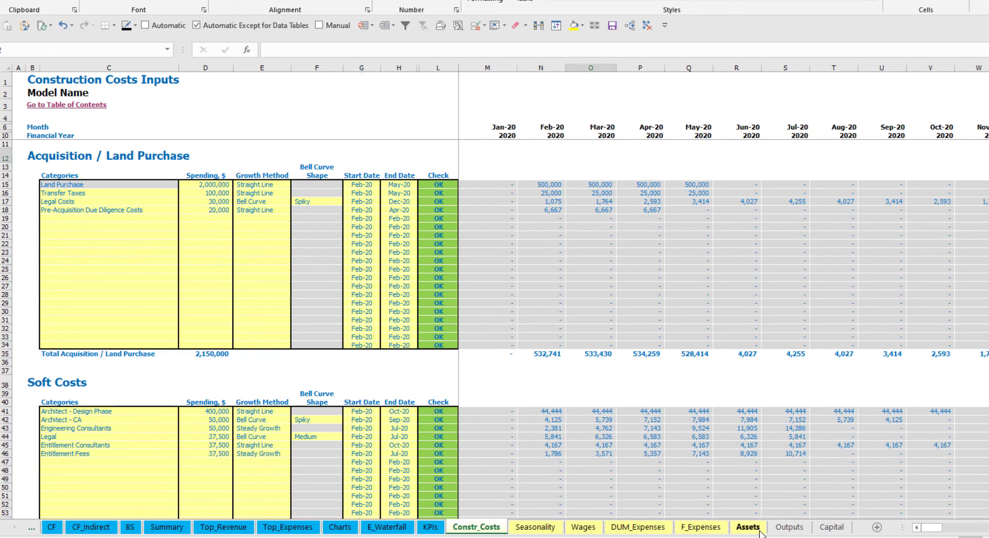
pyautogui.click(263, 201)
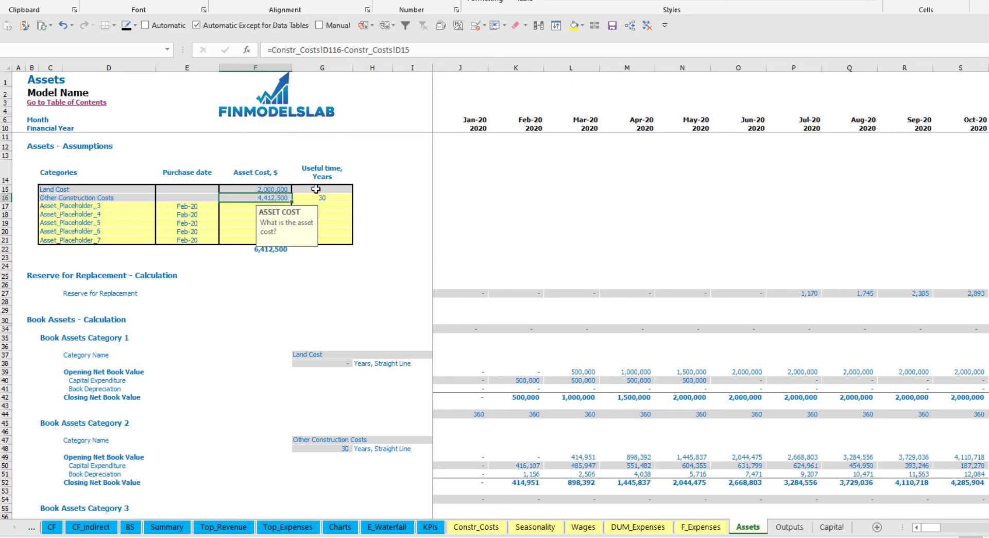
pyautogui.click(387, 176)
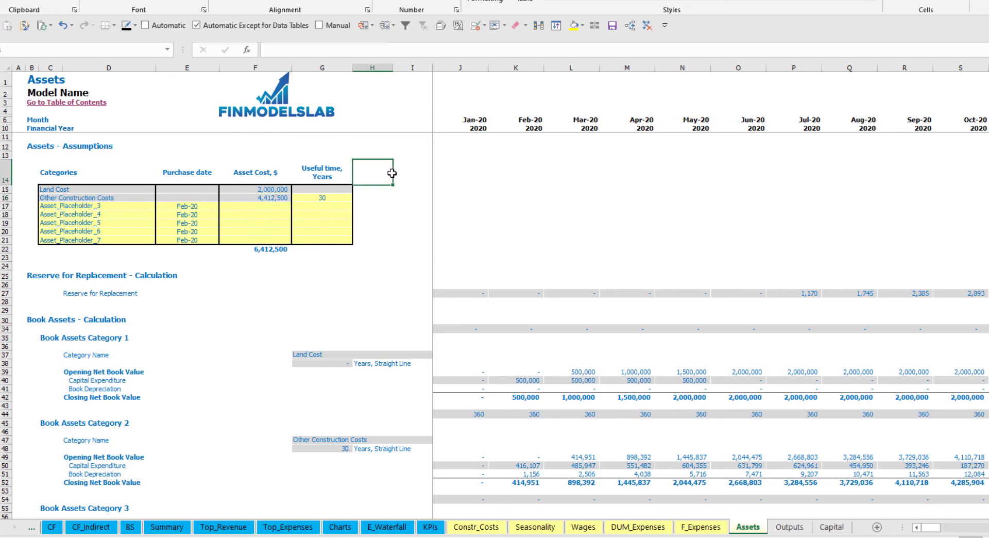
pyautogui.click(337, 190)
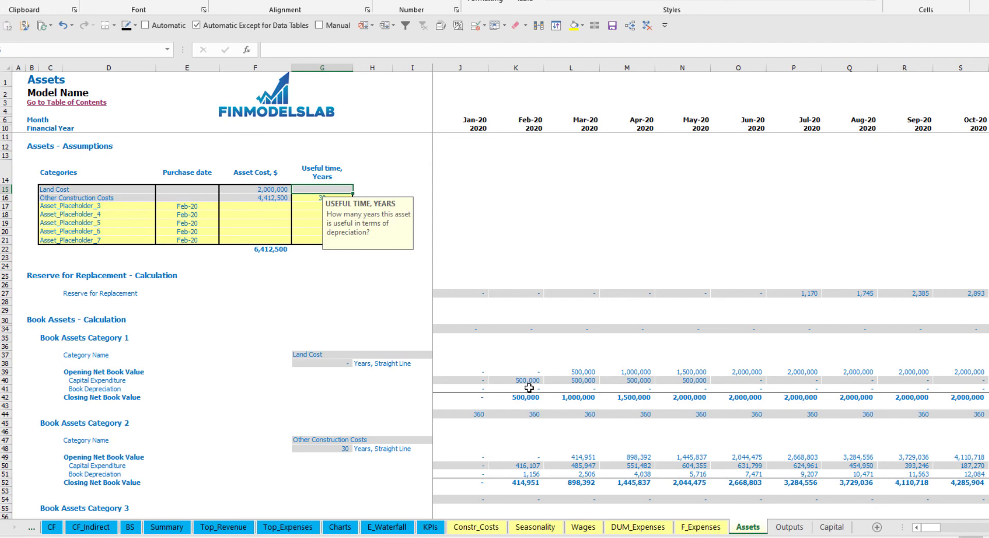
pyautogui.click(515, 379)
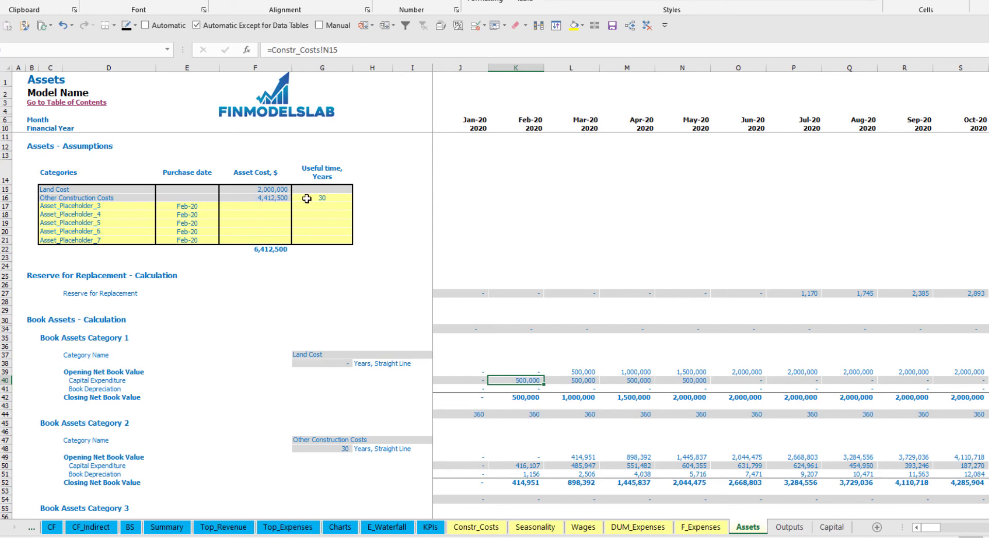
# - Set the useful time of the Other Construction Costs asset to 25 years
pyautogui.click(329, 198)
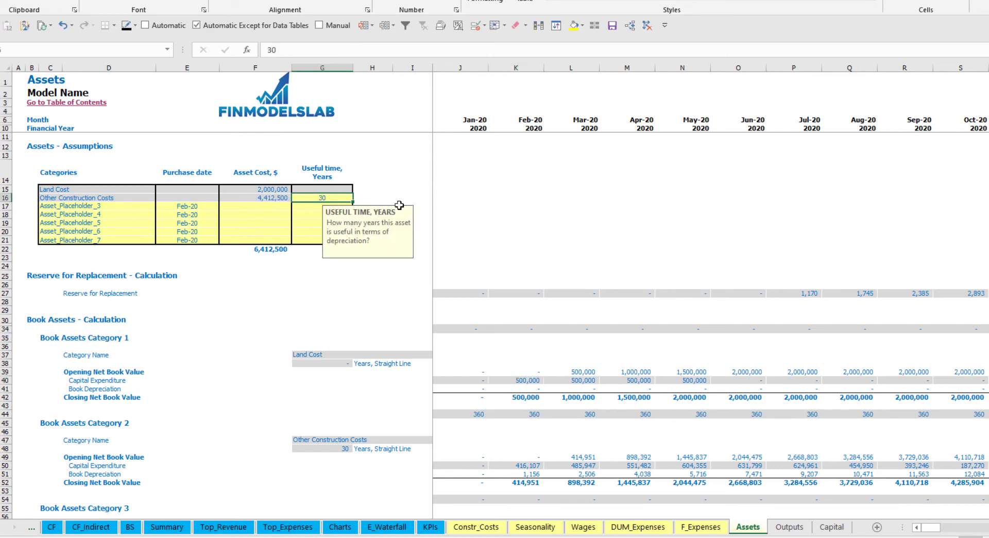
pyautogui.write('25')
pyautogui.click(572, 239)
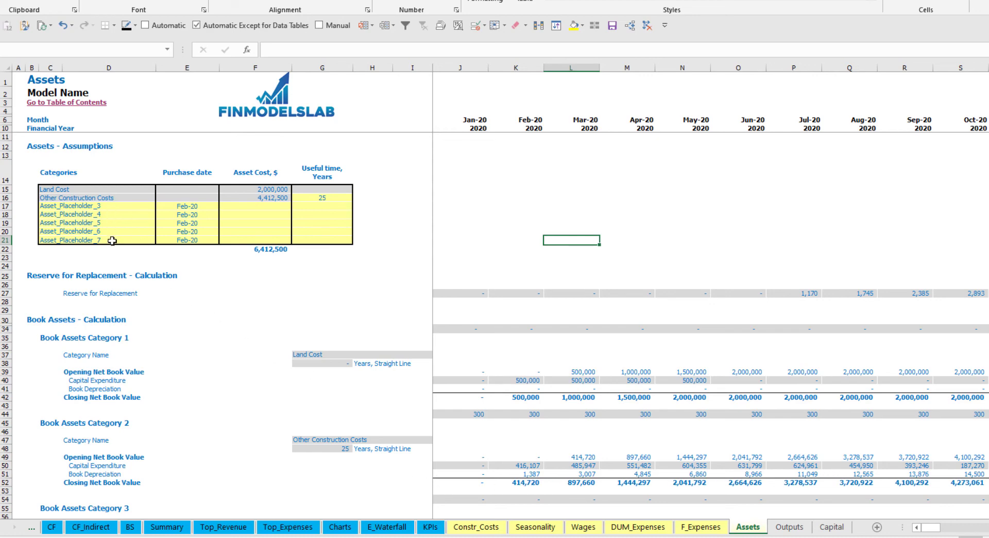
# - Rename Asset_Placeholder_3 as "Asset 2" and set its purchase date to May-20
pyautogui.click(100, 206)
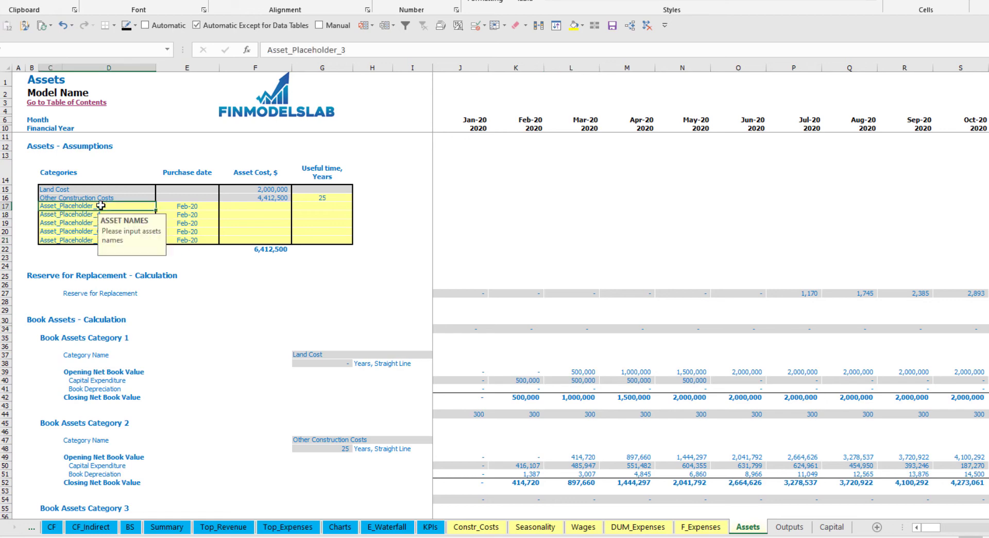
pyautogui.write('Asset')
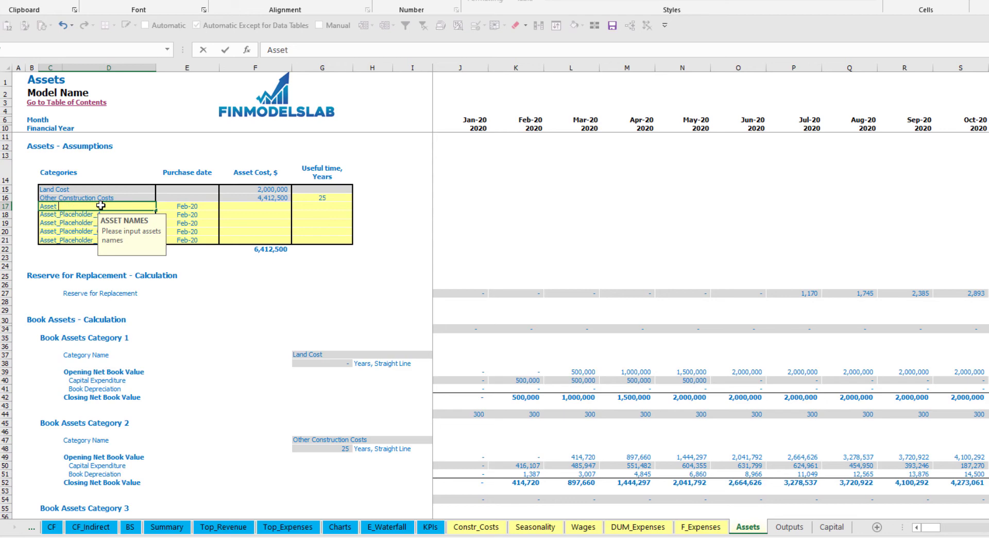
pyautogui.write(' 2')
pyautogui.press('Return')
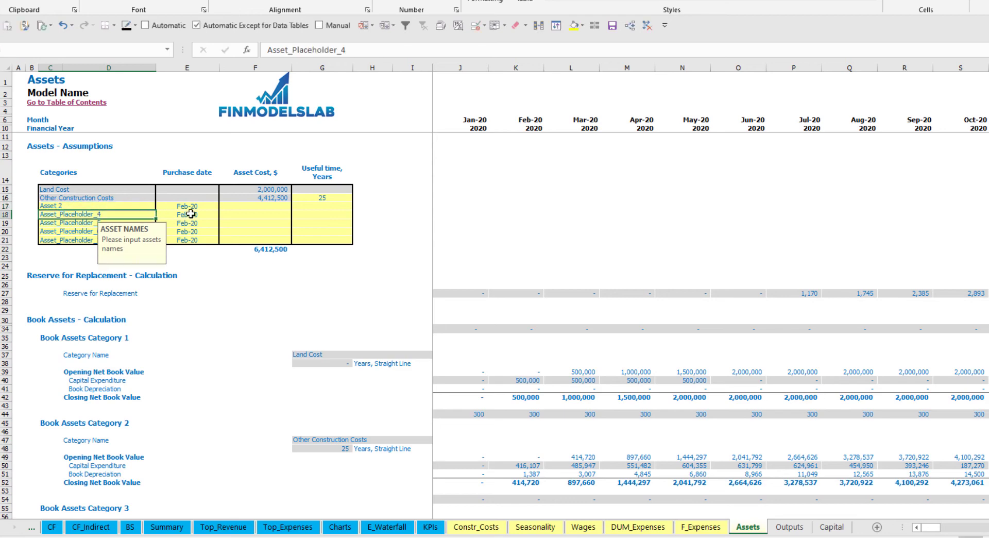
pyautogui.click(204, 206)
pyautogui.click(224, 206)
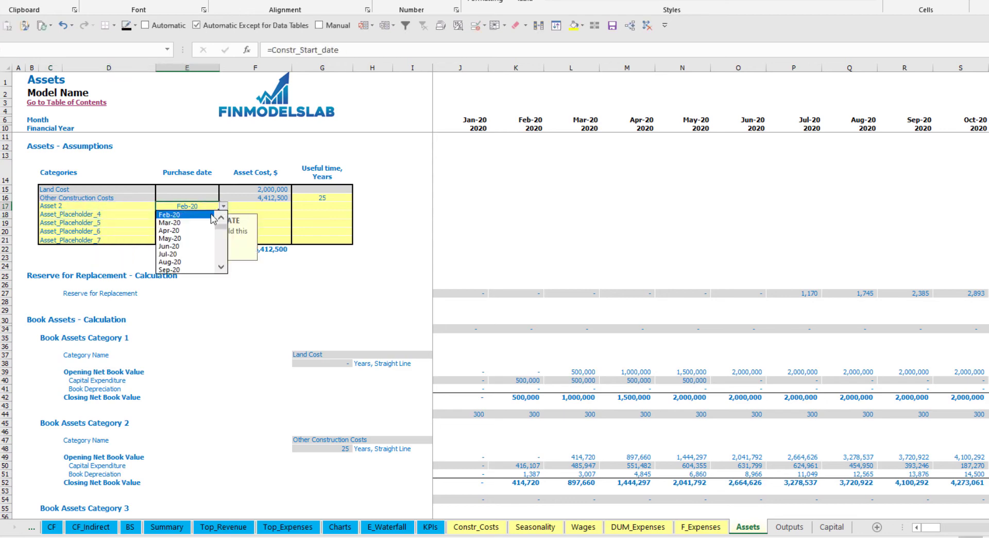
pyautogui.click(188, 238)
# - Set the cost of Asset 2 to 1,000,000 and its useful time to 5 years
pyautogui.click(269, 203)
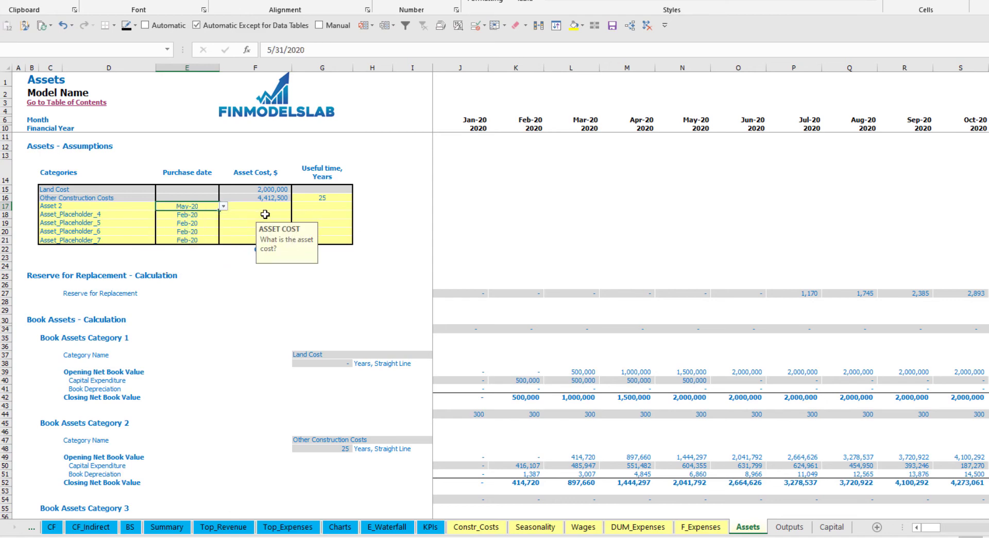
pyautogui.write('1,000,0')
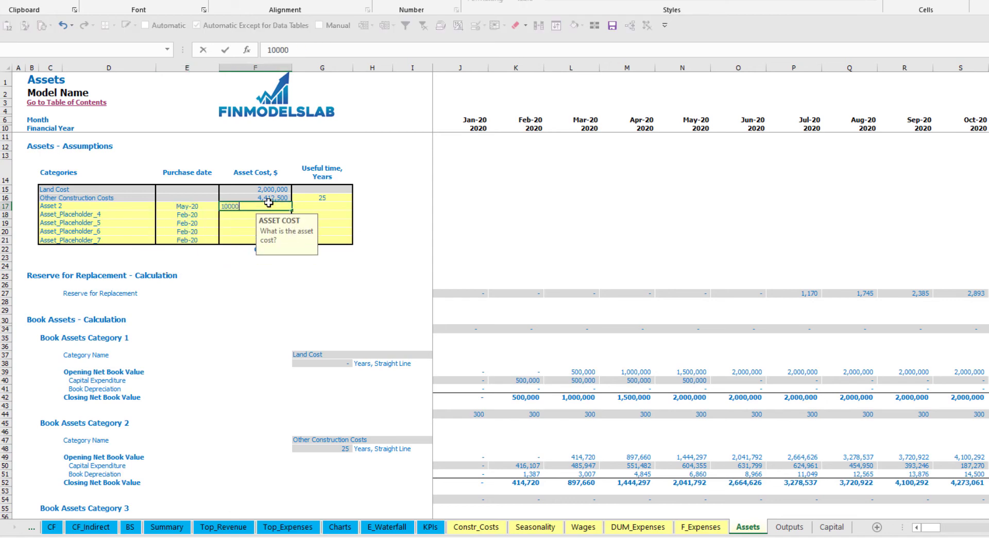
pyautogui.write('00')
pyautogui.press('Return')
pyautogui.click(318, 208)
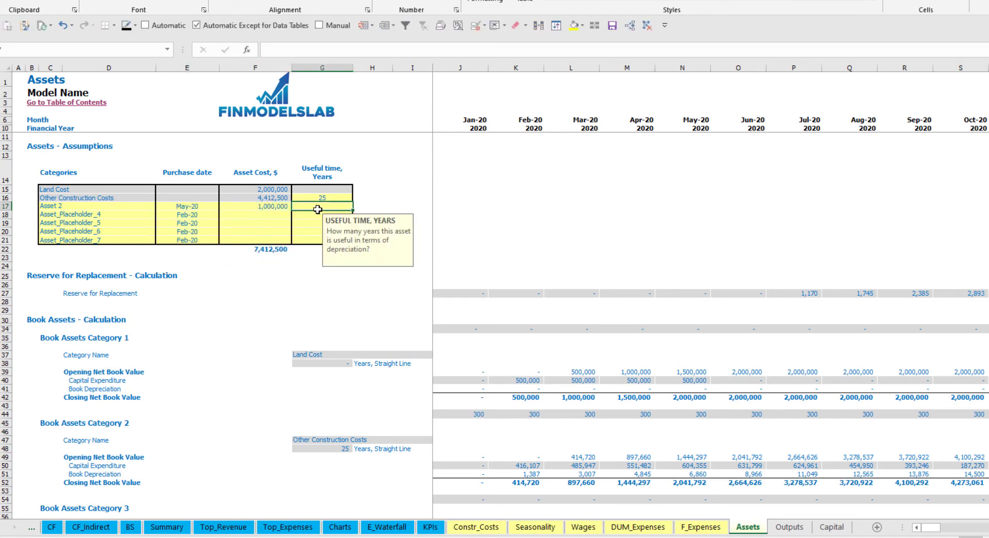
pyautogui.write('5')
pyautogui.press('Return')
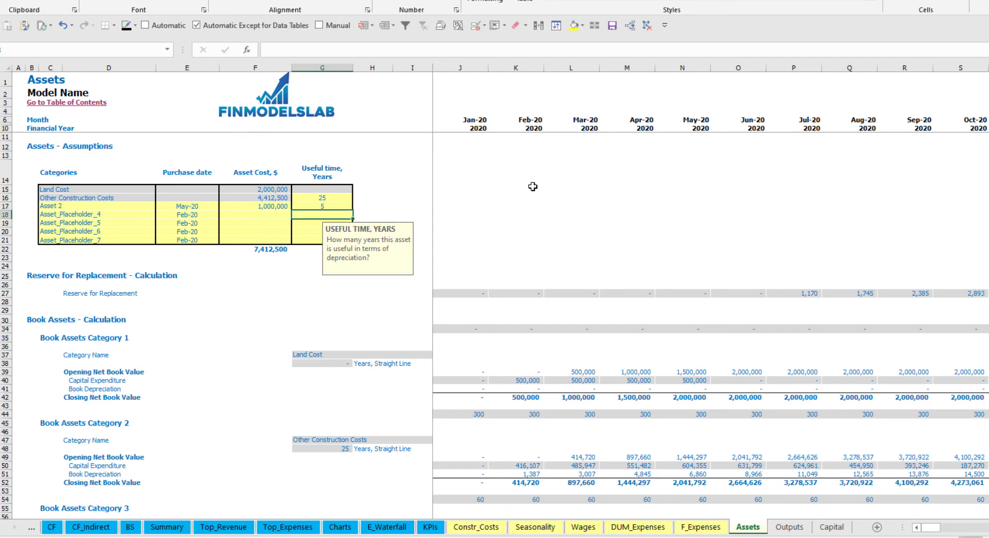
# - Examine the capital expenditure, book depreciation and net book values calculated for Asset 2 in Book Assets Category 3
pyautogui.scroll(-3, 531, 192)
pyautogui.scroll(-4, 531, 195)
pyautogui.click(335, 298)
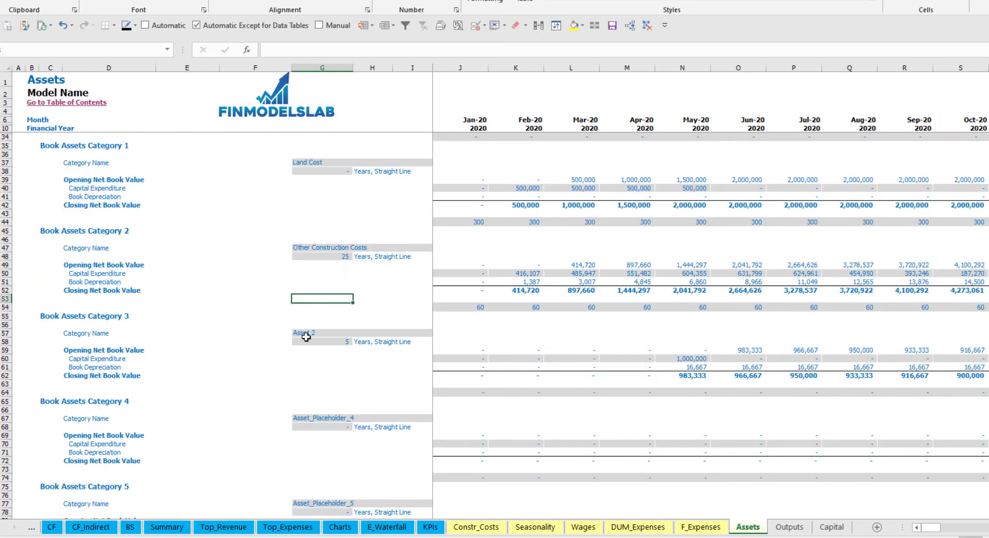
pyautogui.click(690, 358)
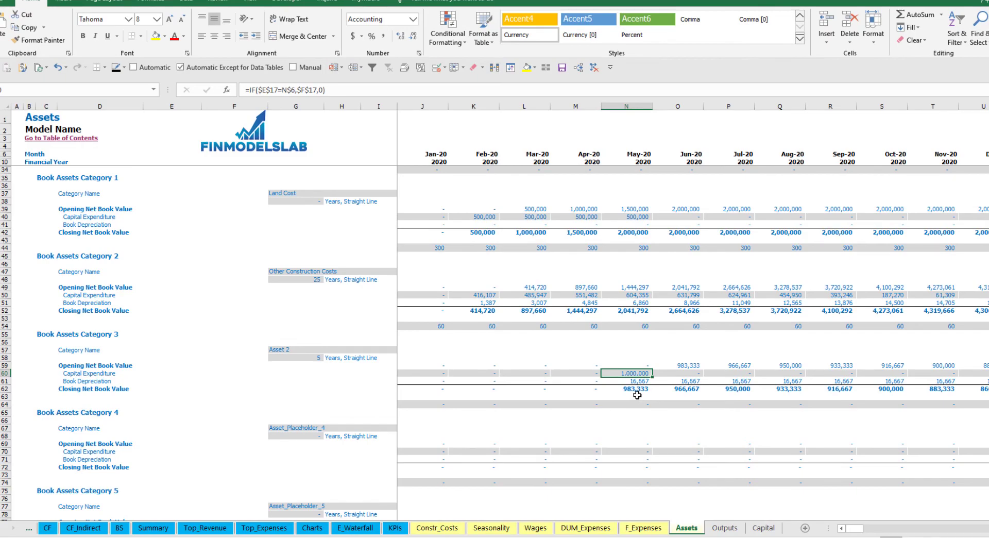
# - Review the depreciation and fixed asset effects on the Income Statement, Cash Flow Statement and Balance Sheet
pyautogui.click(28, 527)
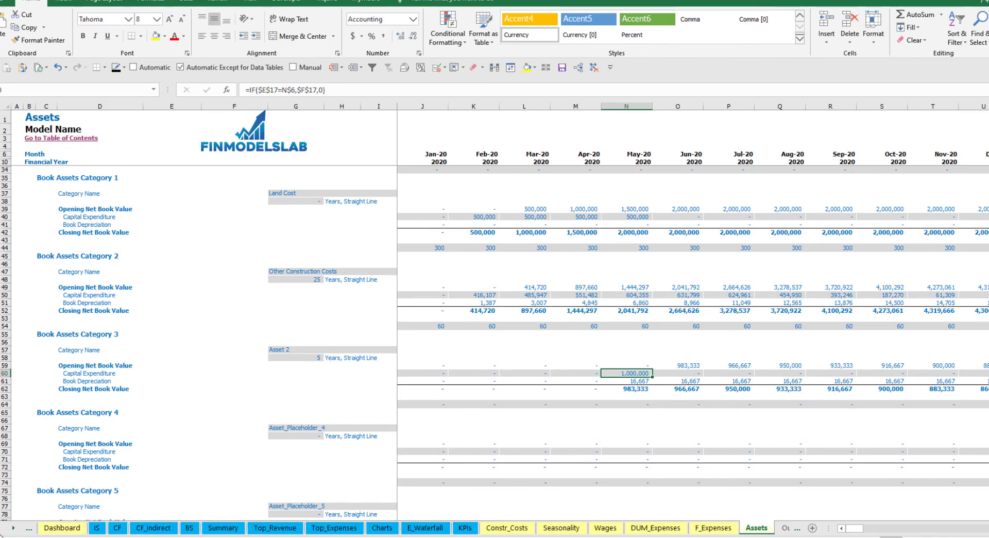
pyautogui.click(103, 528)
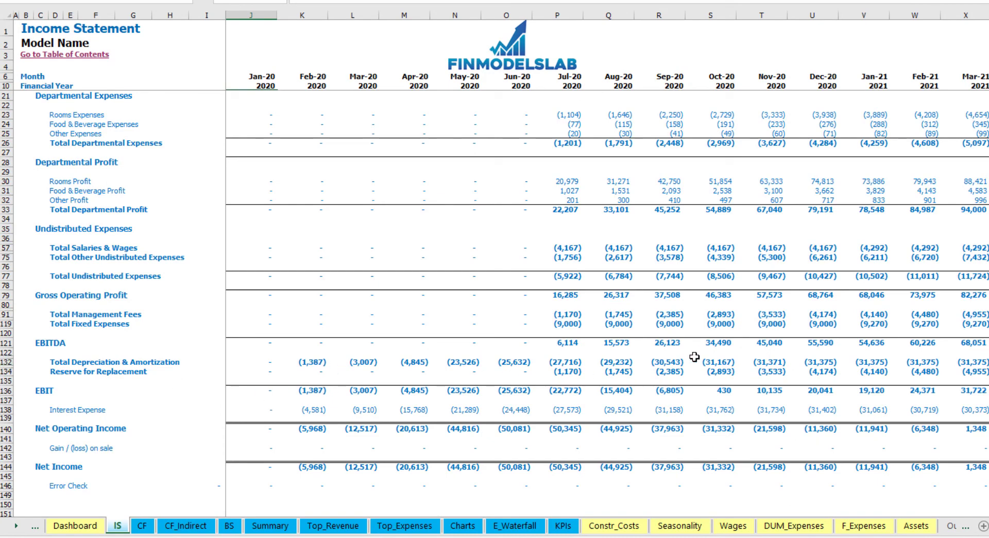
pyautogui.click(143, 525)
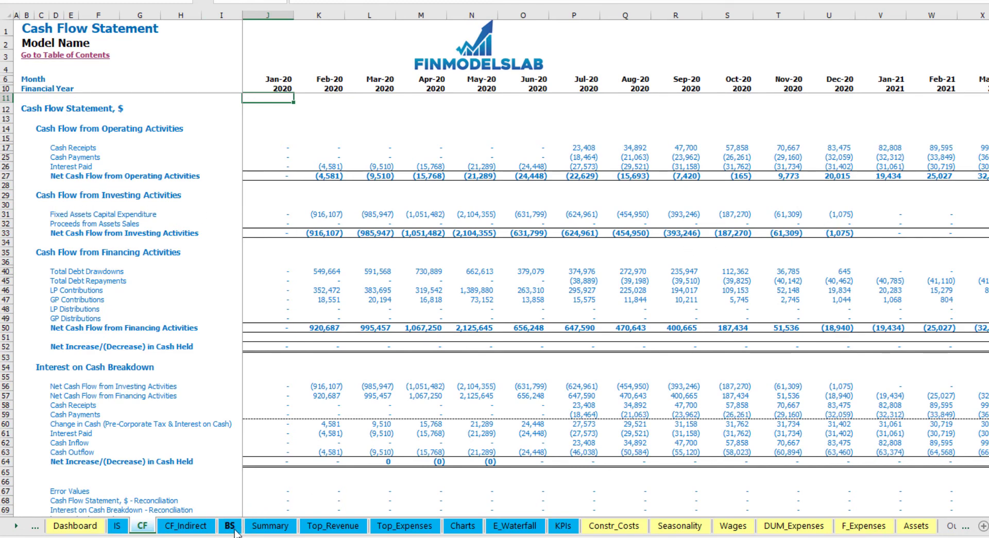
pyautogui.click(230, 526)
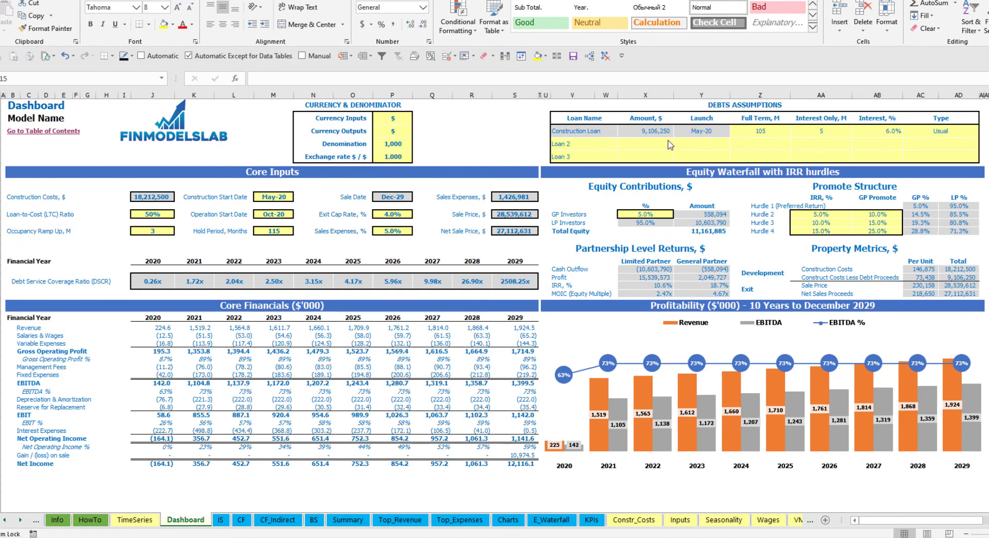
# - Set the Construction Loan's full term to 115 months and its interest-only period to 10 months in the Dashboard's debts assumptions
pyautogui.click(644, 132)
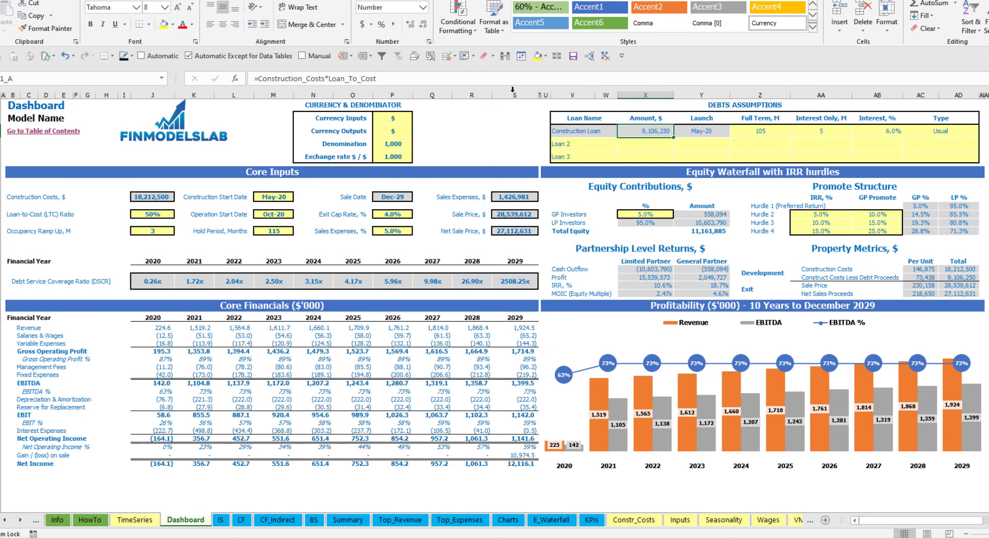
pyautogui.click(711, 131)
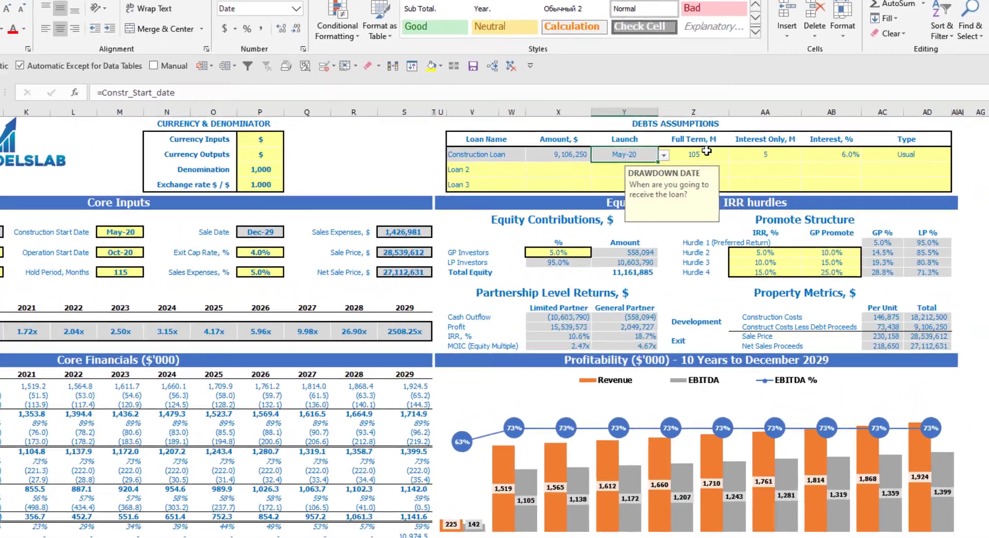
pyautogui.click(768, 133)
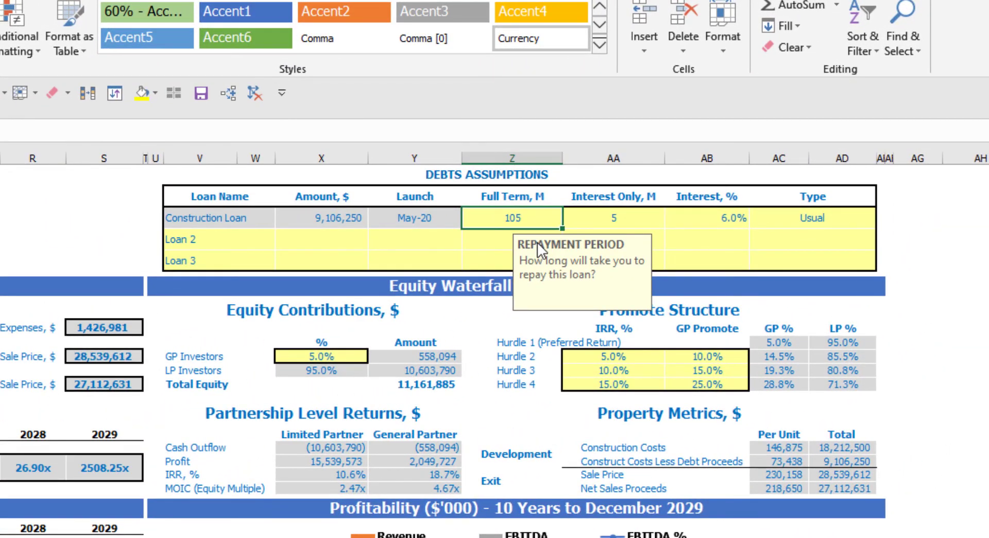
pyautogui.write('115')
pyautogui.press('Return')
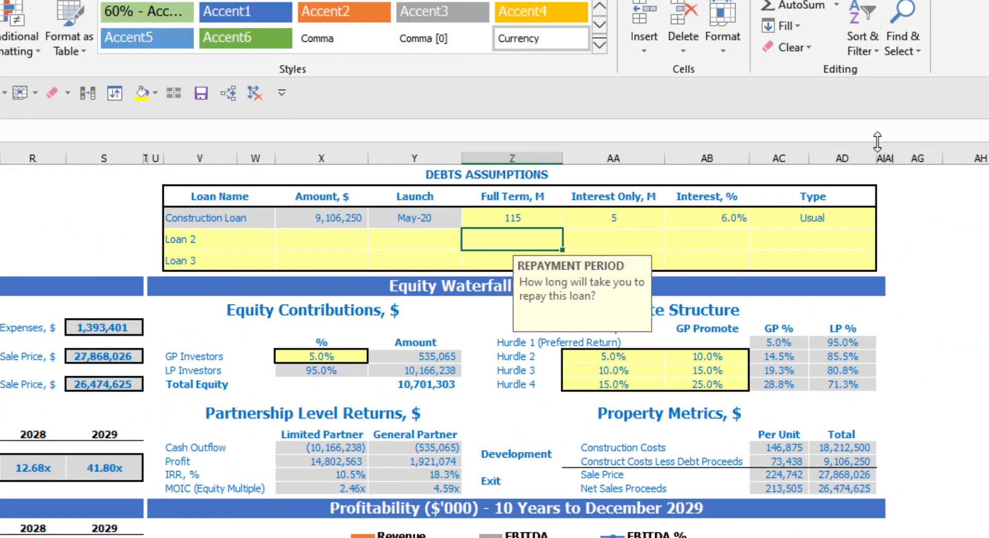
pyautogui.click(620, 211)
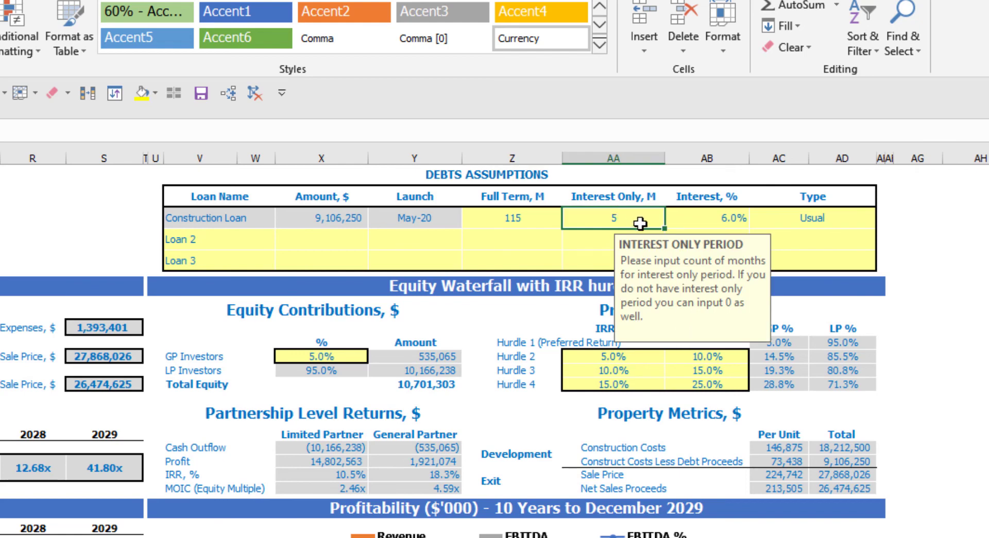
pyautogui.write('10')
pyautogui.press('Return')
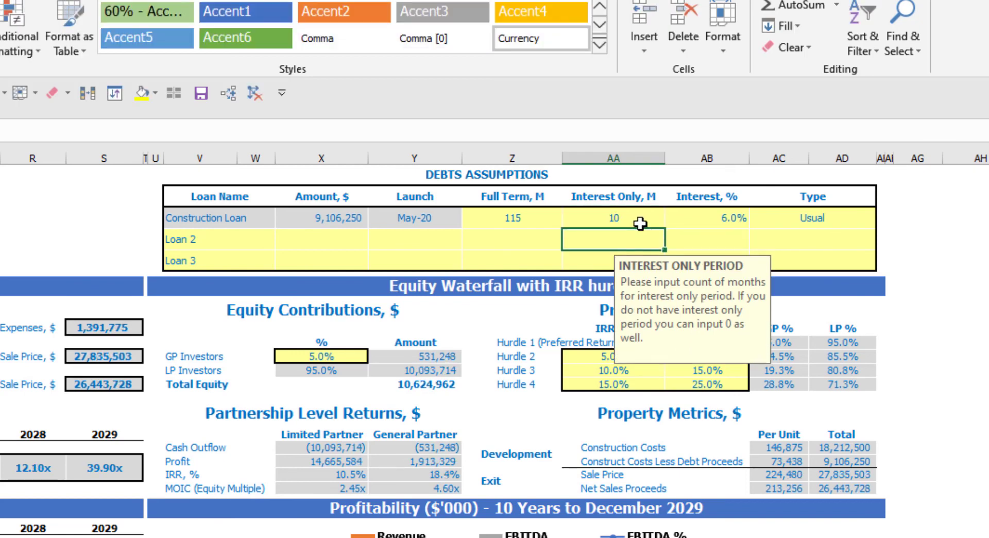
# - Set the Construction Loan's interest rate to 12% and its type to Annuity
pyautogui.click(705, 217)
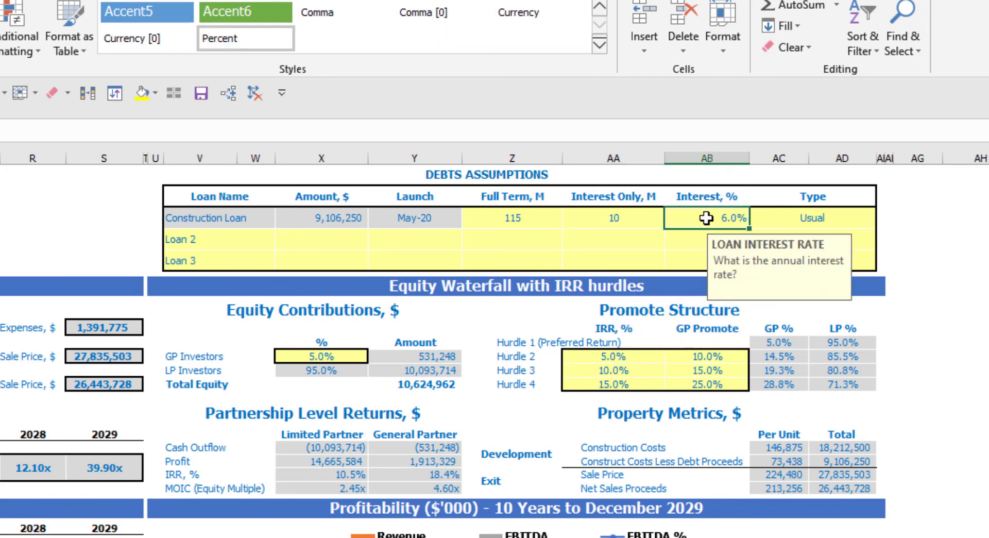
pyautogui.write('12')
pyautogui.press('Return')
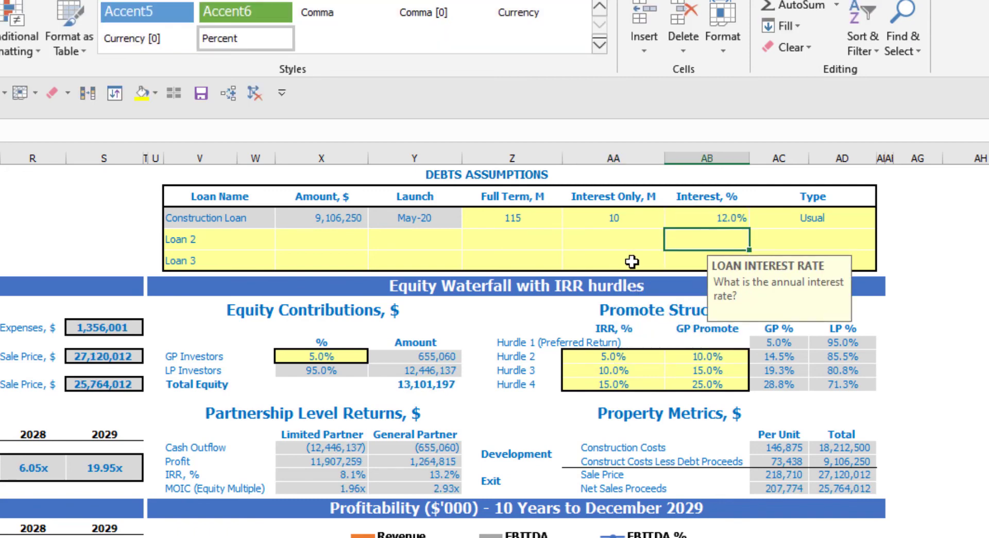
pyautogui.click(850, 223)
pyautogui.click(884, 219)
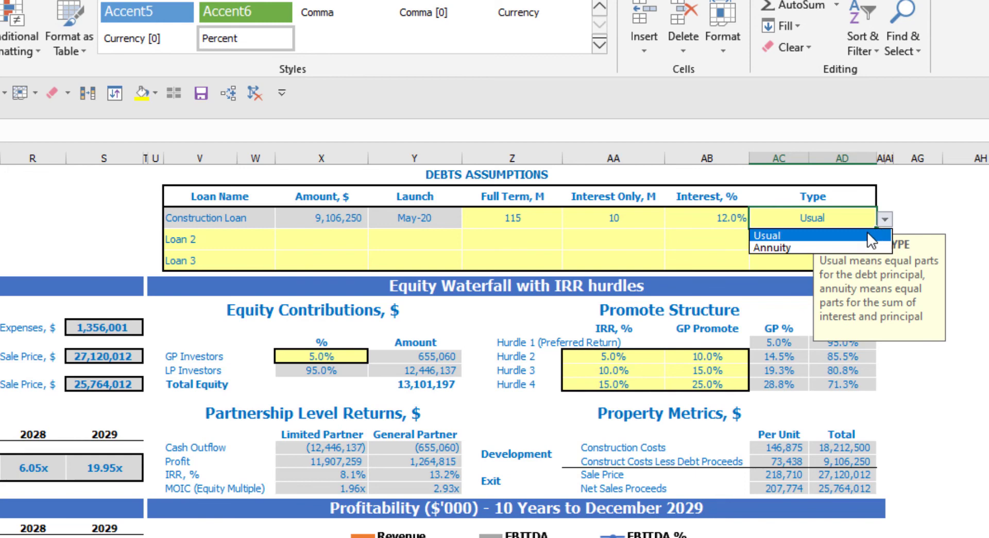
pyautogui.click(846, 247)
# - Name the second loan in the debts assumptions Other Loan and set its amount to 500,000
pyautogui.click(240, 243)
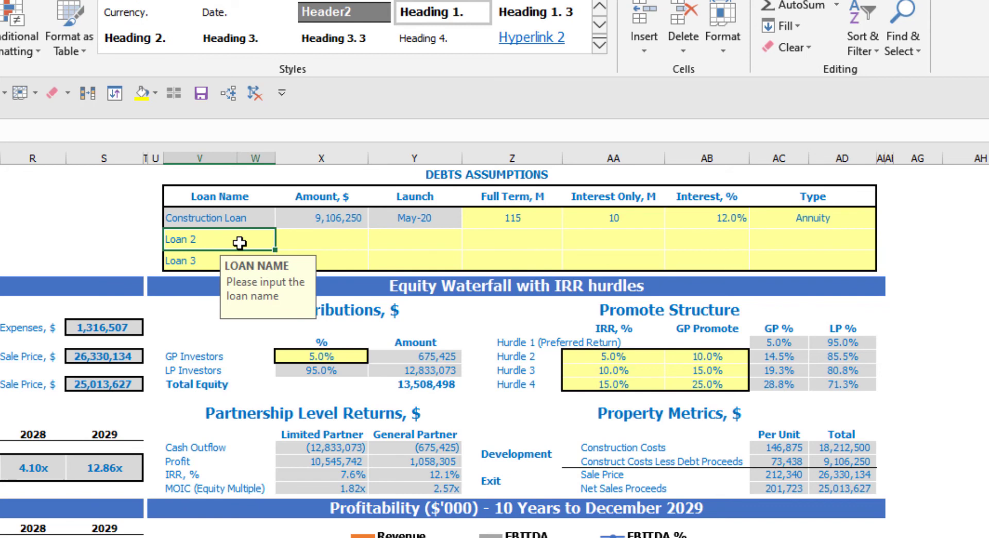
pyautogui.write('Other')
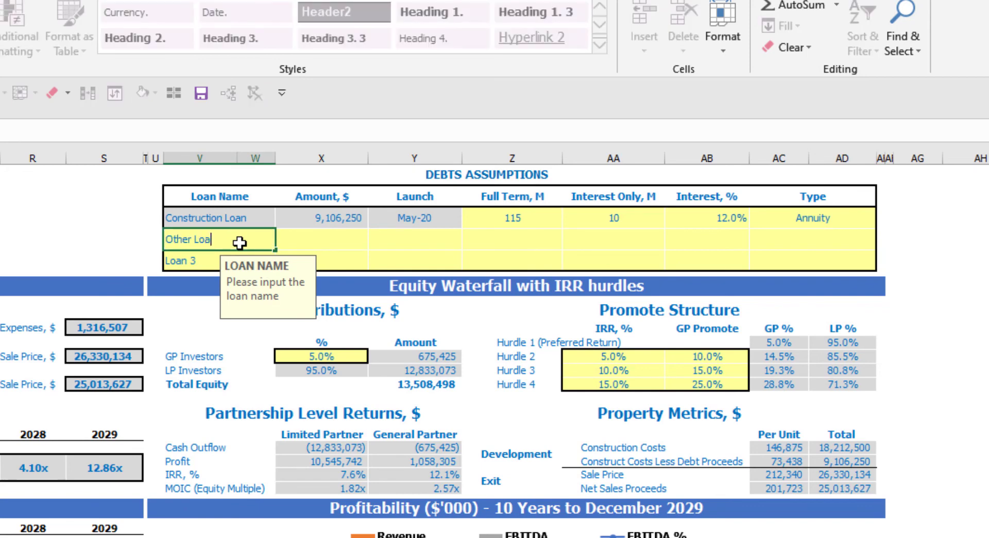
pyautogui.write(' Loan')
pyautogui.press('Return')
pyautogui.click(350, 242)
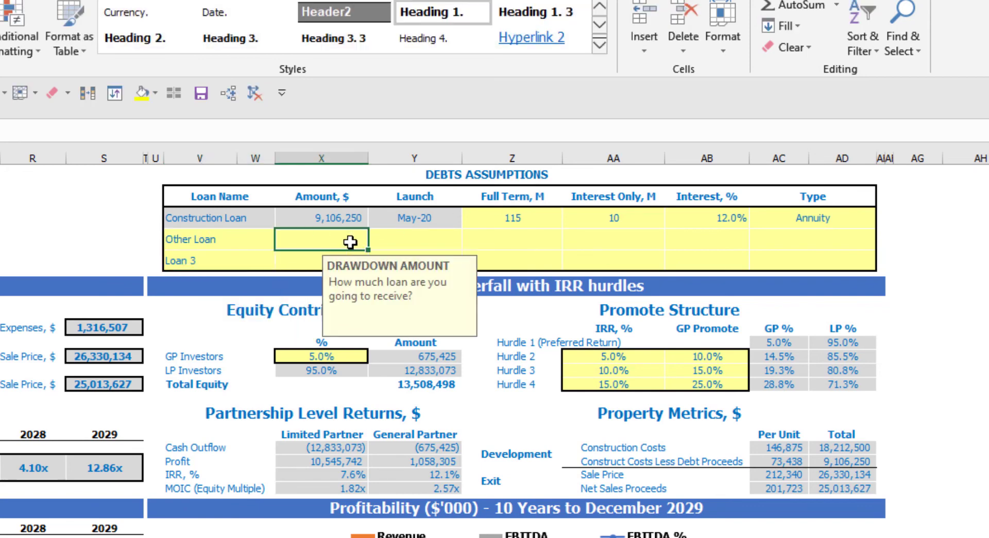
pyautogui.write('500000')
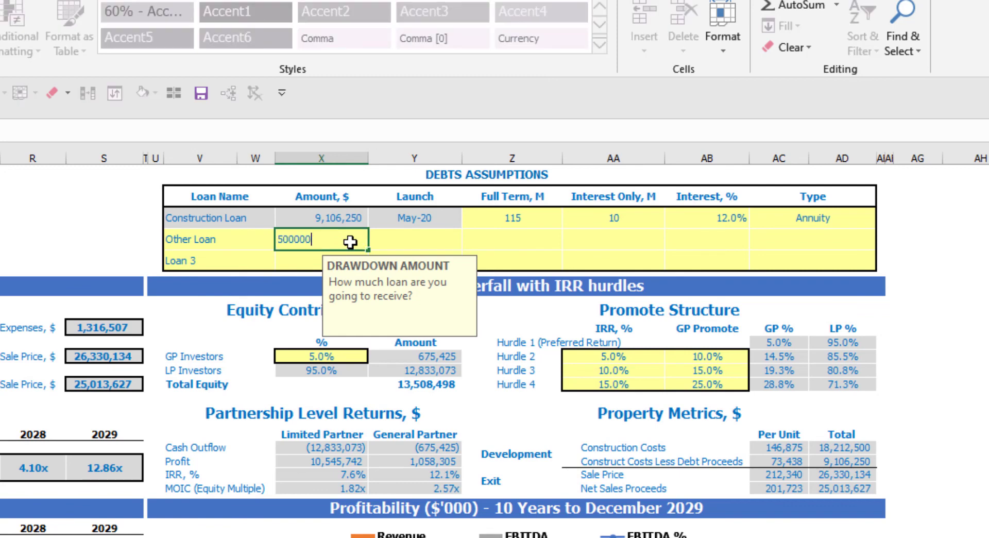
pyautogui.press('Return')
# - Set Other Loan's launch to Apr-20, its full term to 60 months and its interest-only period to 0
pyautogui.click(432, 238)
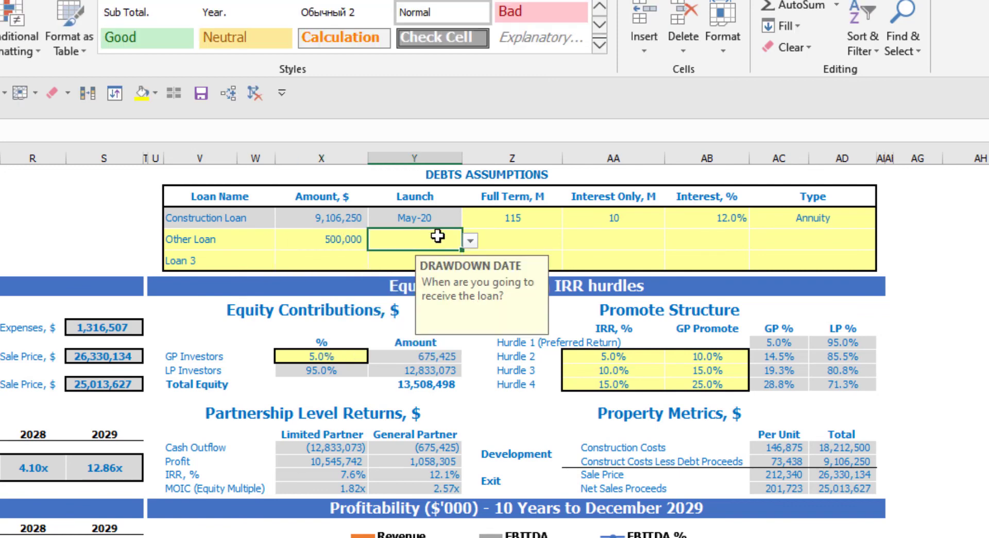
pyautogui.click(473, 243)
pyautogui.click(431, 286)
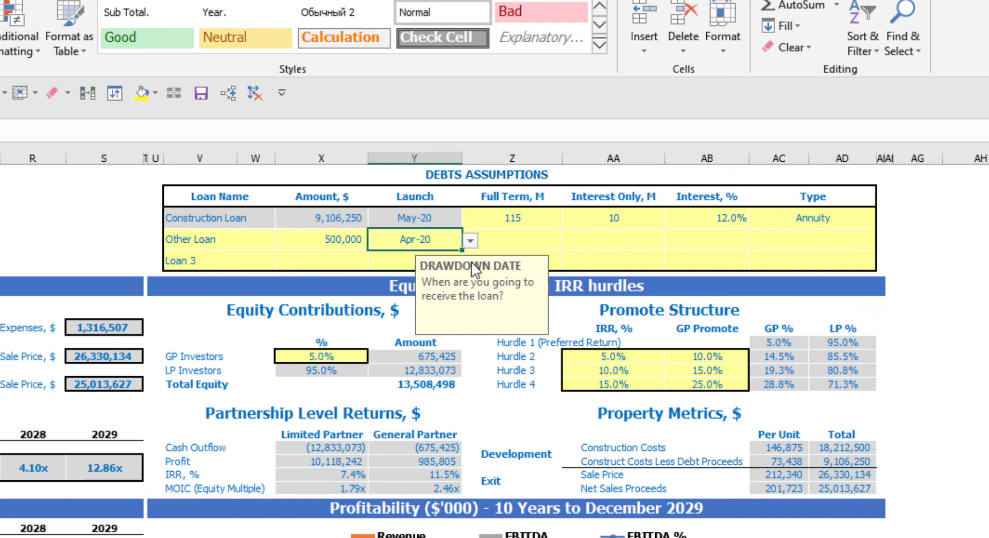
pyautogui.click(524, 237)
pyautogui.write('60')
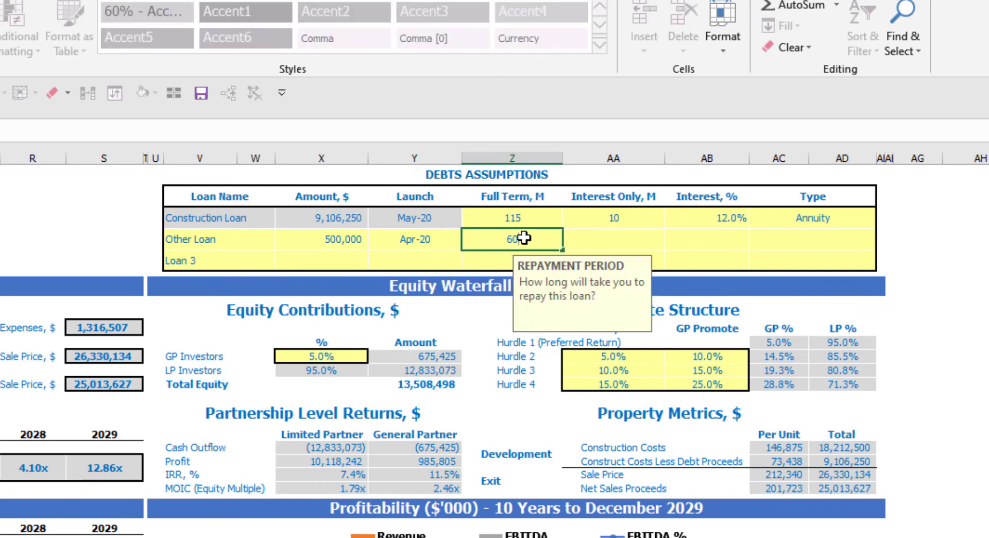
pyautogui.click(593, 237)
pyautogui.write('0')
pyautogui.press('Return')
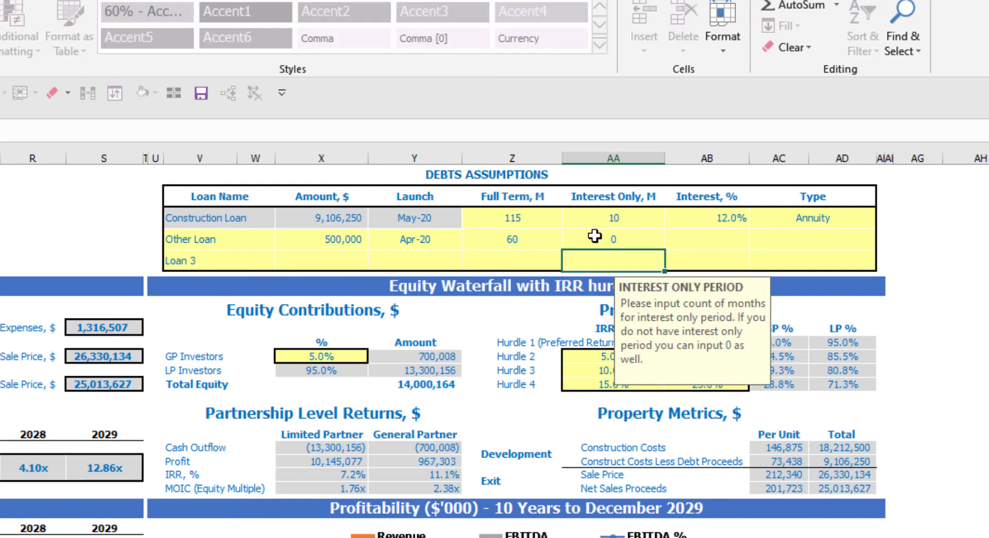
# - Set Other Loan's interest rate to 10% and its type to Usual
pyautogui.click(706, 245)
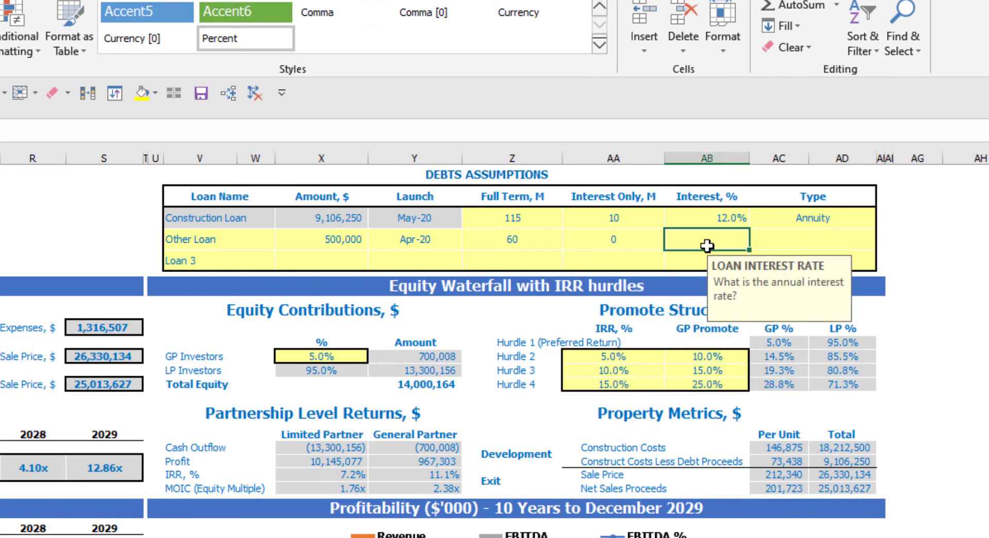
pyautogui.write('10')
pyautogui.press('Return')
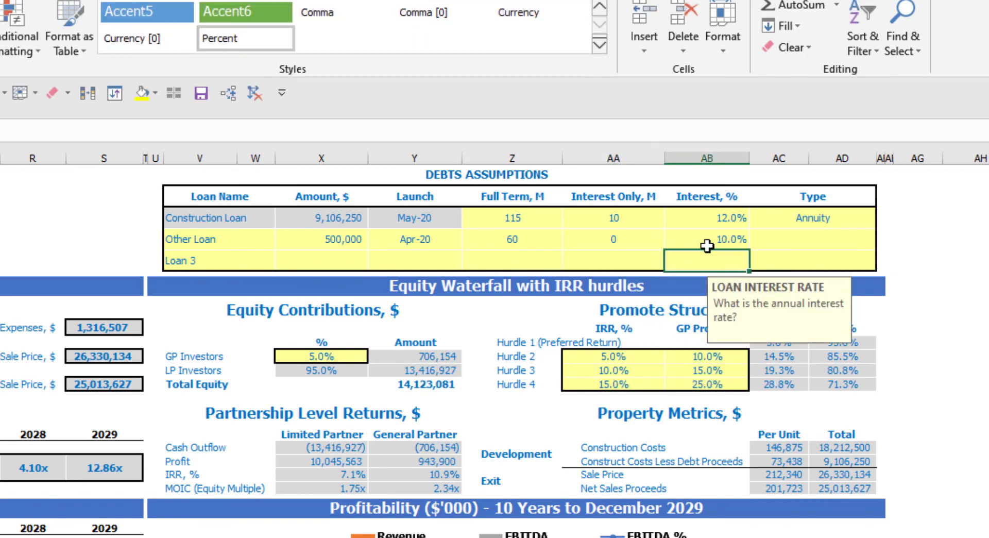
pyautogui.click(814, 240)
pyautogui.click(885, 241)
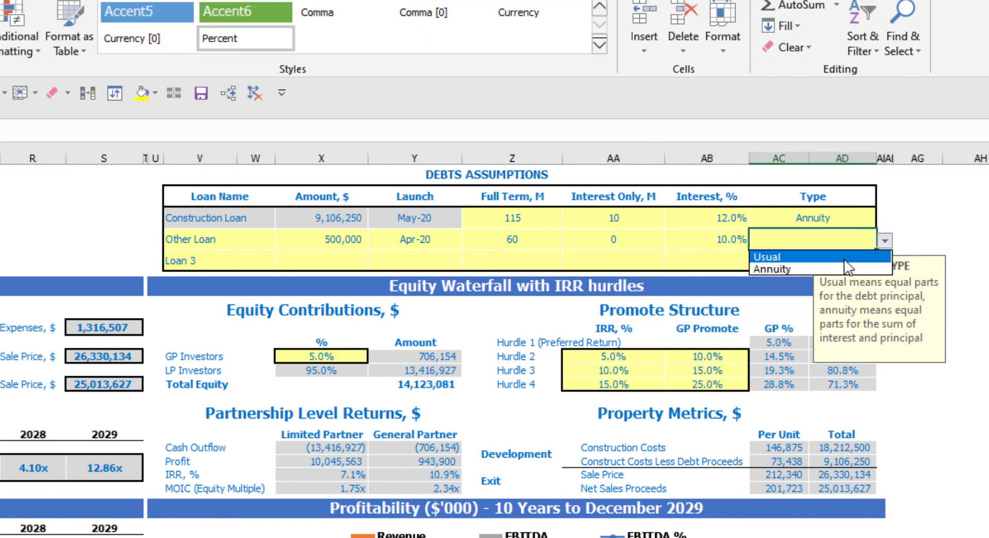
pyautogui.click(824, 251)
pyautogui.click(108, 218)
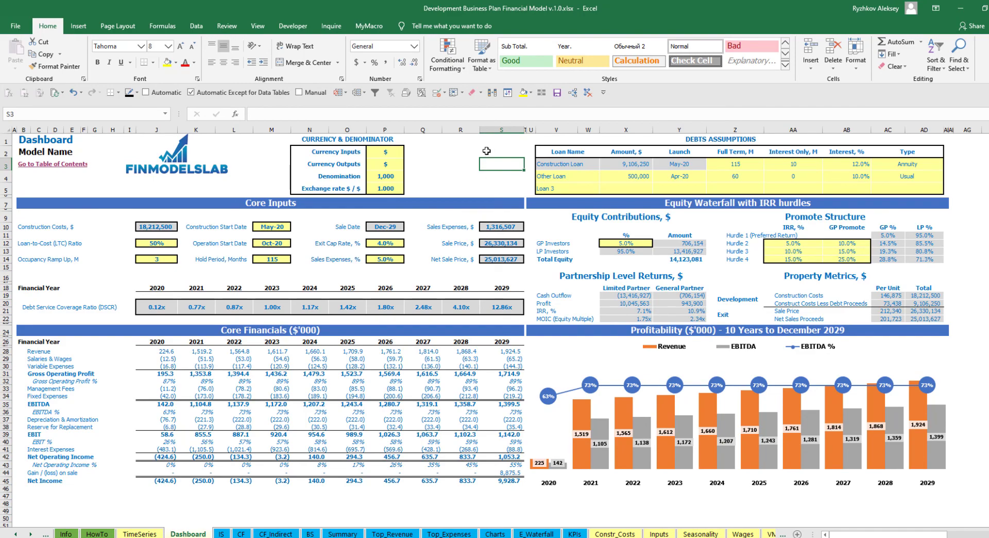
# - Review the loans' interest, drawdowns and repayments on the Income Statement, Cash Flow Statement and Balance Sheet
pyautogui.click(221, 534)
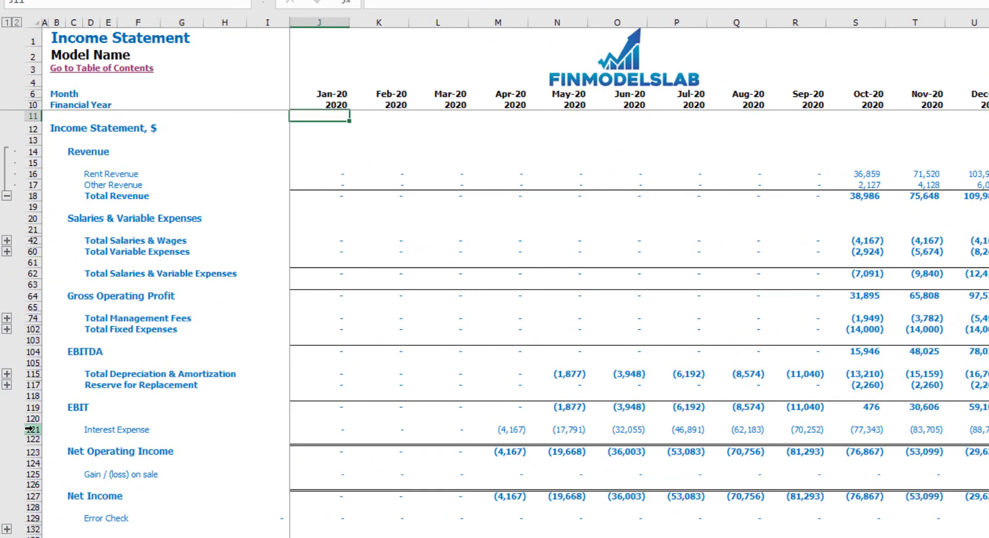
pyautogui.hotkey('ctrl', 'pagedown')
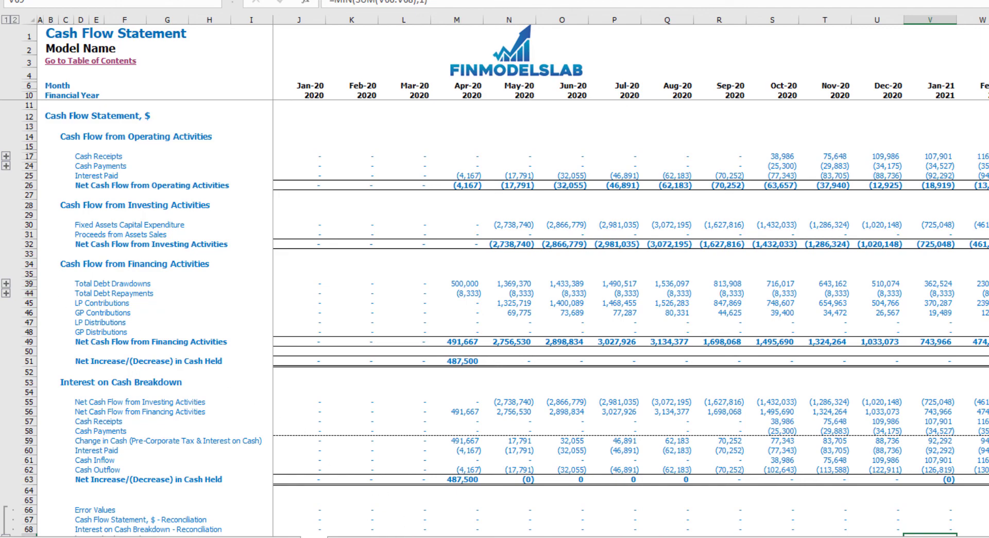
pyautogui.hotkey('ctrl', 'pagedown')
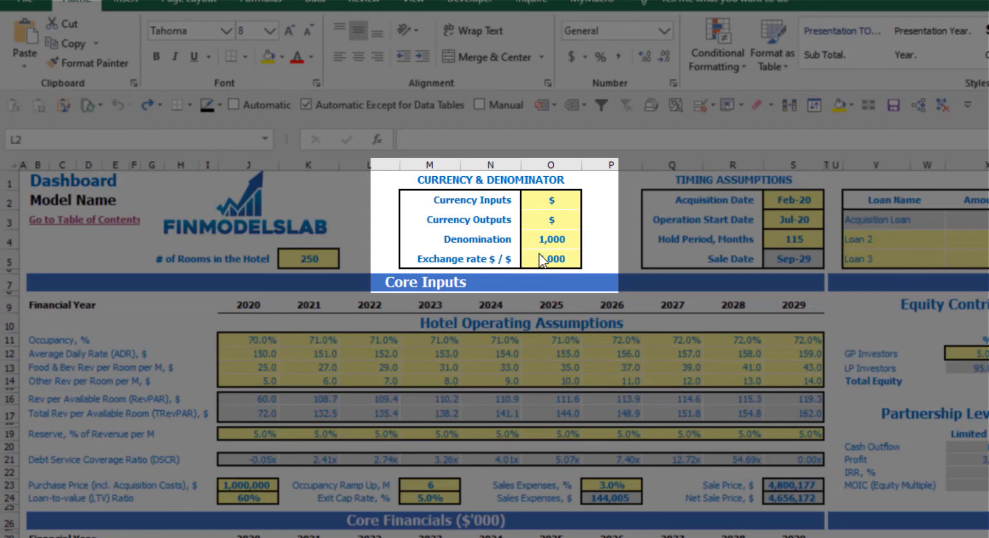
# - In the acquisition model's Dashboard, set the inputs currency to USD and the outputs currency to EUR
pyautogui.click(547, 199)
pyautogui.write('USD')
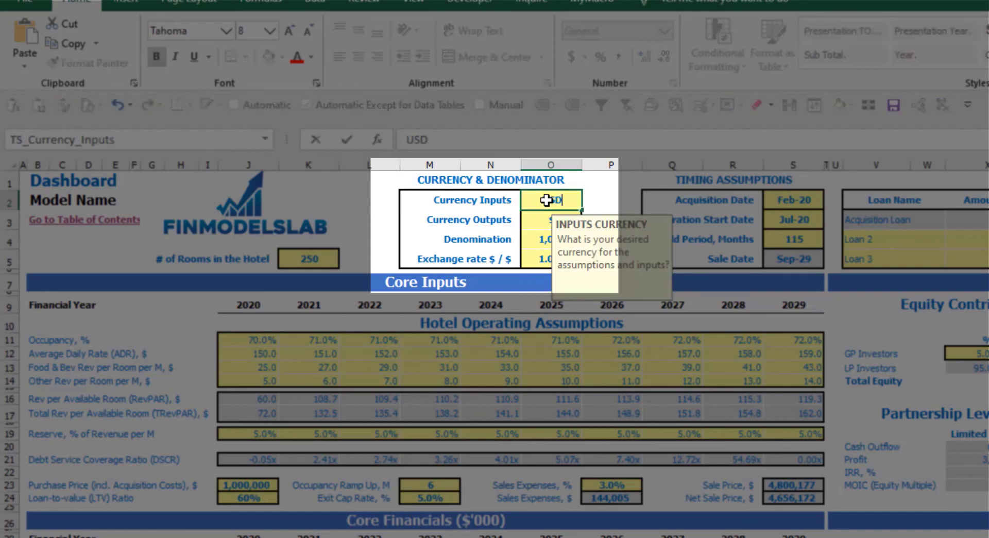
pyautogui.press('Return')
pyautogui.write('EUR')
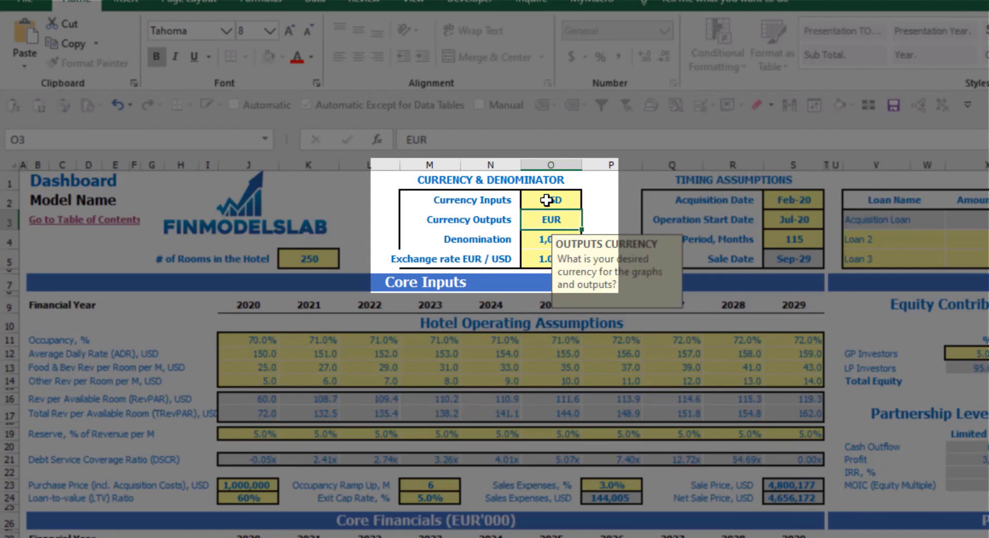
pyautogui.press('Return')
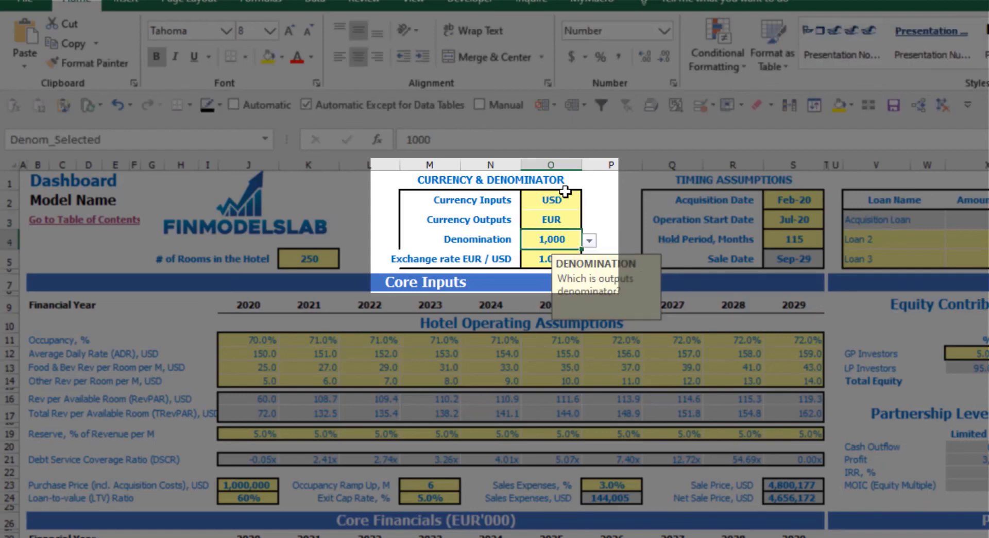
# - Set the EUR / USD exchange rate to 1.2
pyautogui.click(611, 201)
pyautogui.click(557, 255)
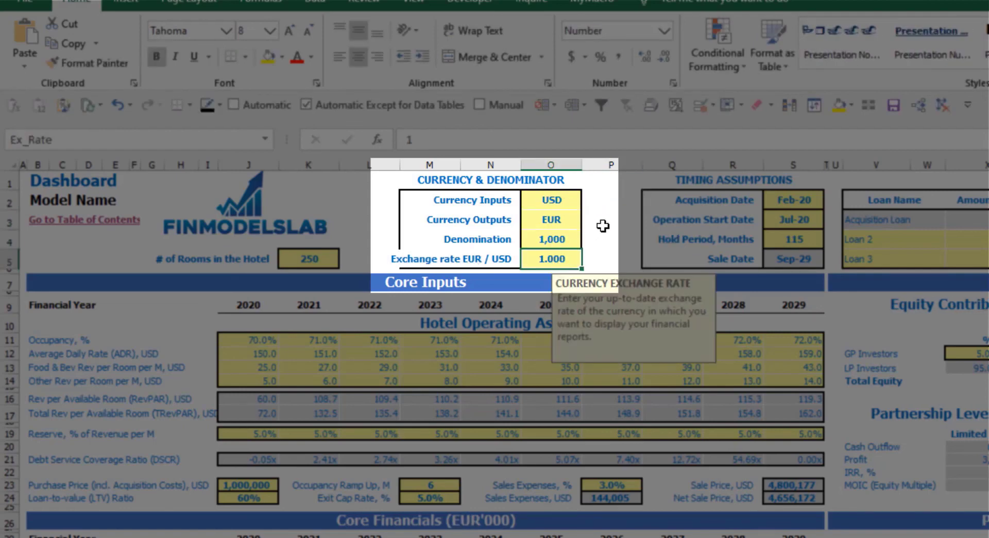
pyautogui.write('1.2')
pyautogui.press('Return')
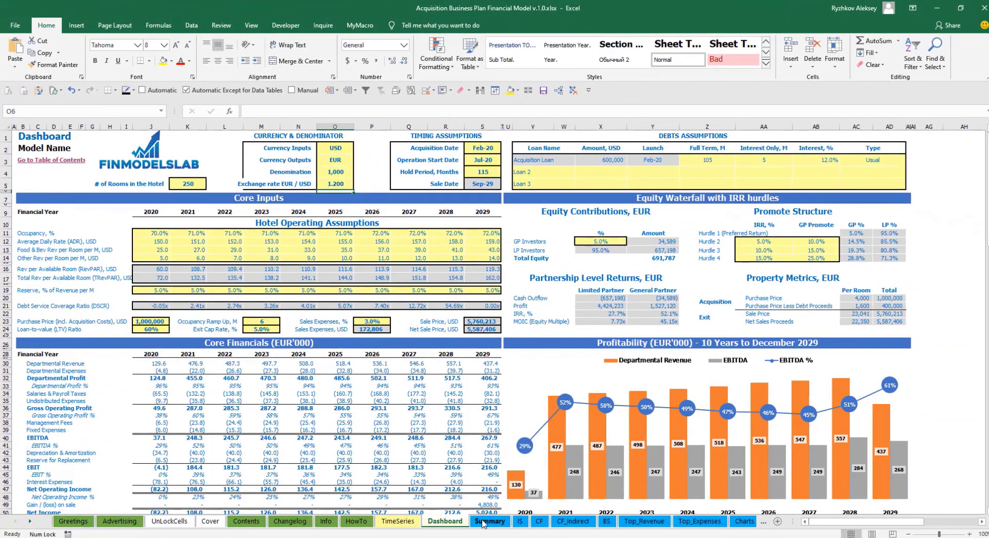
# - Compare the Dashboard with the Financial Statements Summary and examine the departmental revenue figures for 2020 to 2023
pyautogui.click(487, 521)
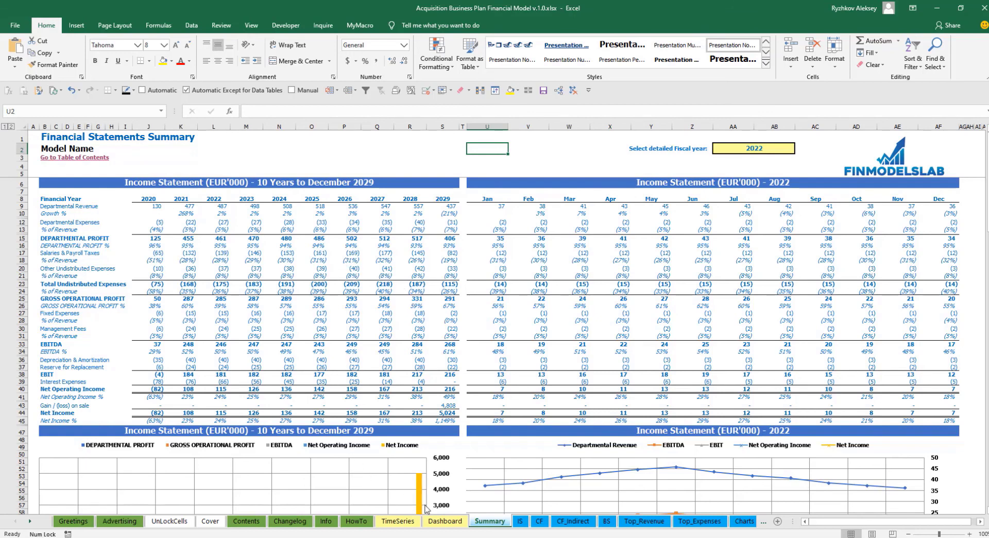
pyautogui.click(445, 521)
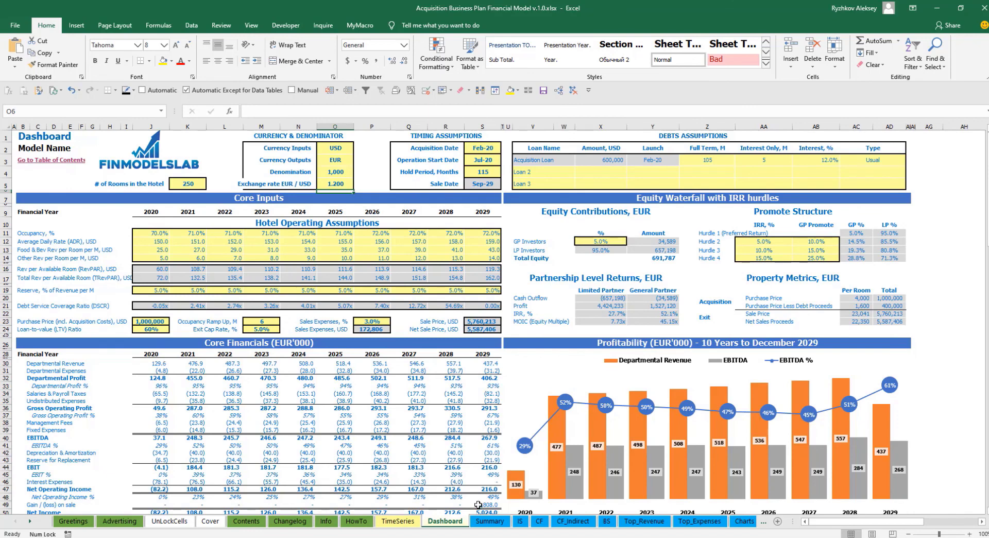
pyautogui.click(497, 525)
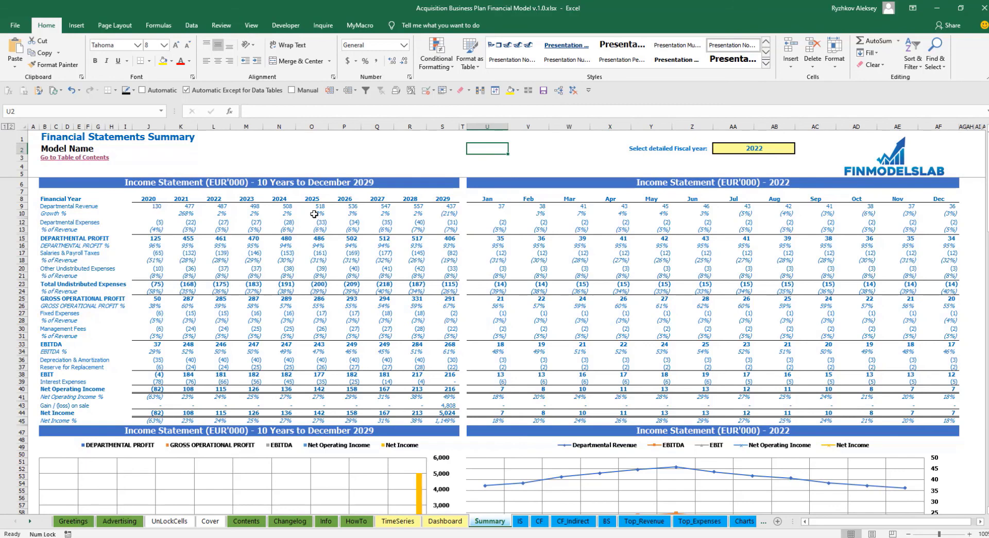
pyautogui.click(160, 208)
pyautogui.click(181, 206)
pyautogui.click(217, 205)
pyautogui.click(244, 205)
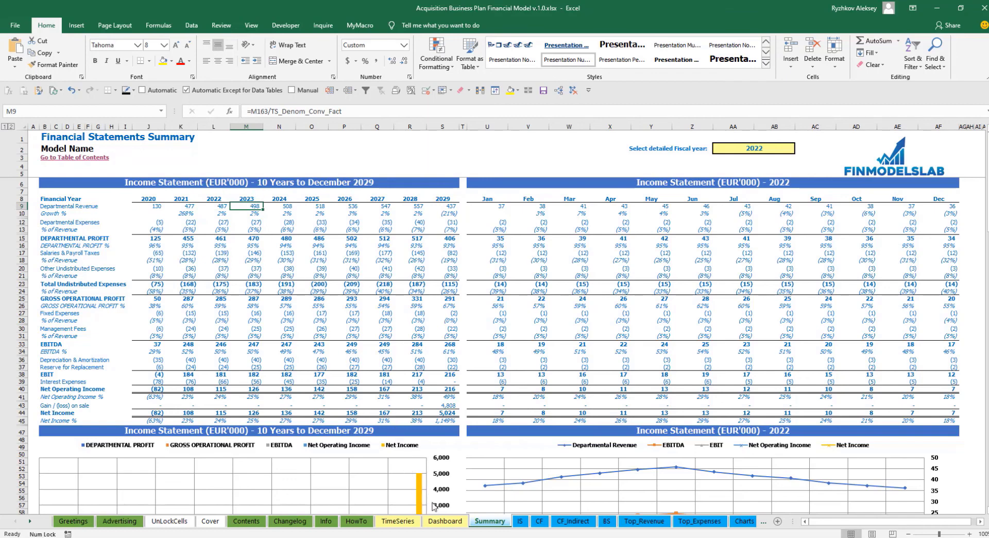
# - Change the Dashboard's output denomination to 1,000,000 and check the Financial Statements Summary
pyautogui.click(444, 521)
pyautogui.click(349, 176)
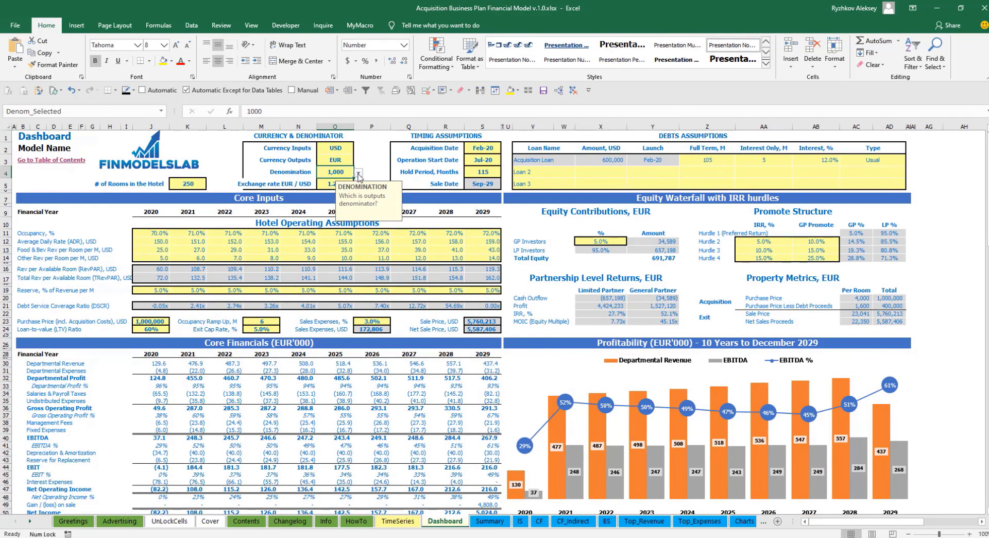
pyautogui.click(358, 173)
pyautogui.click(344, 196)
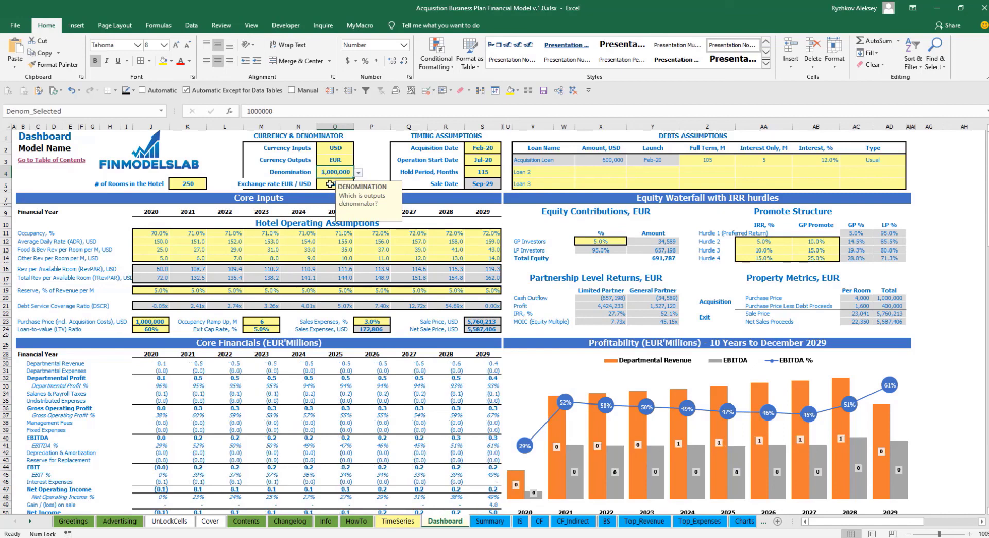
pyautogui.click(497, 524)
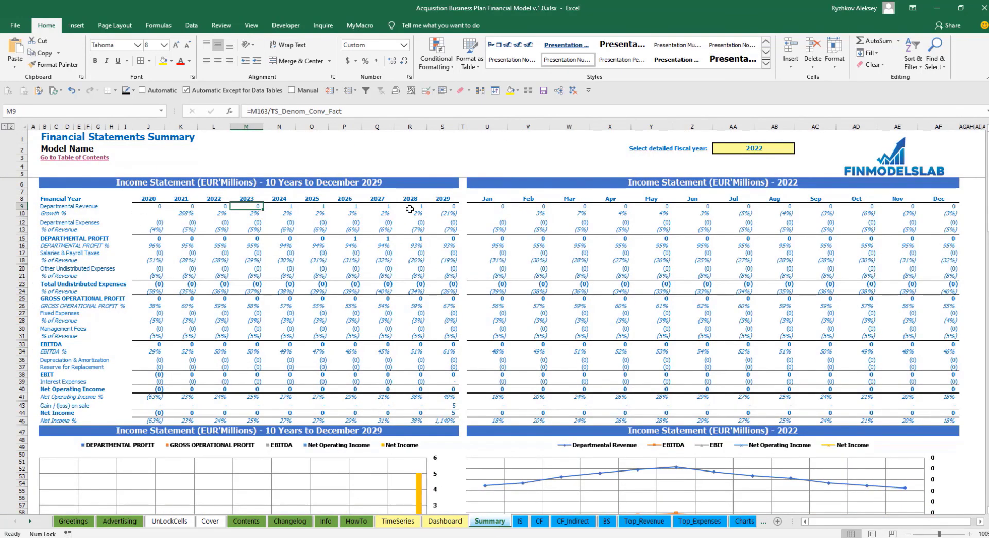
# - Set the Dashboard's output denomination to 1 and view the Financial Statements Summary
pyautogui.click(445, 520)
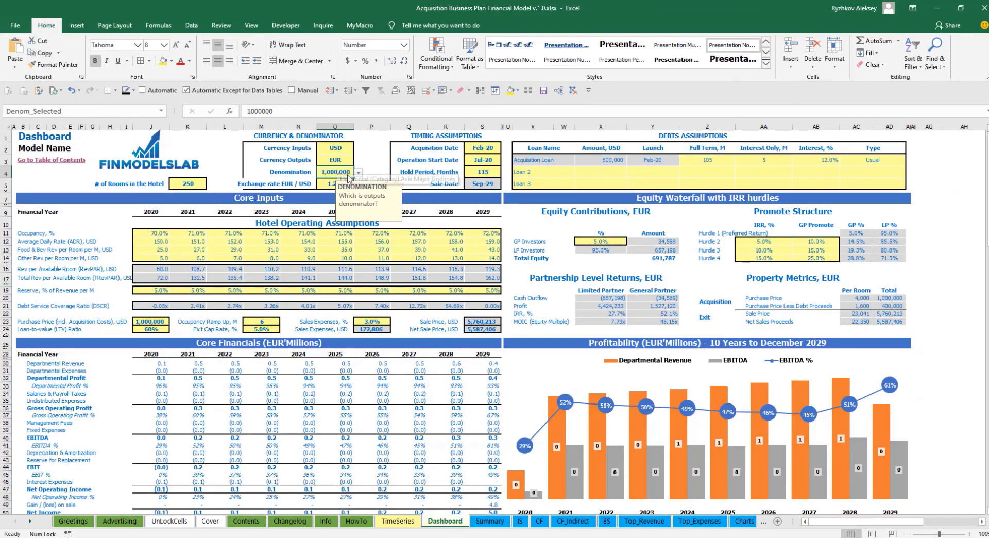
pyautogui.click(358, 172)
pyautogui.click(324, 181)
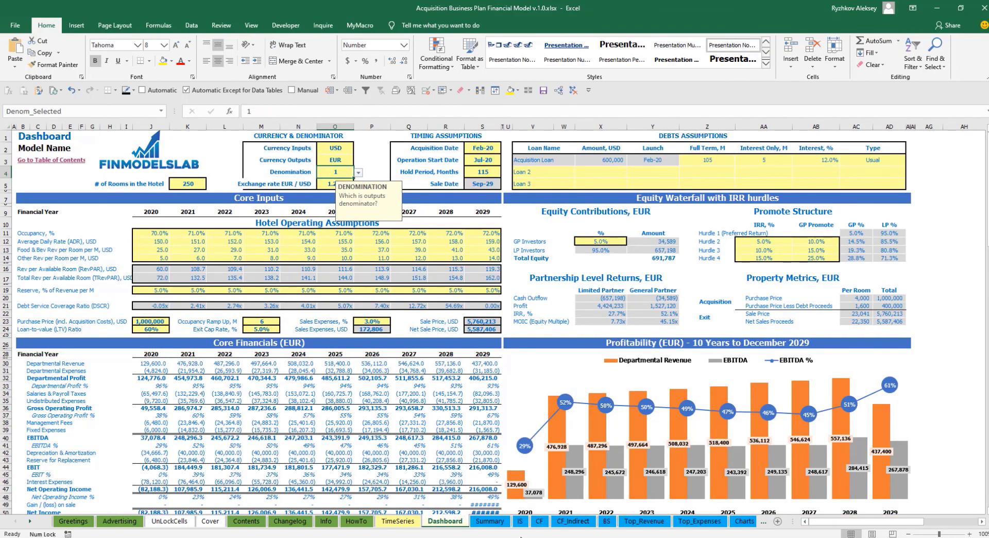
pyautogui.click(495, 522)
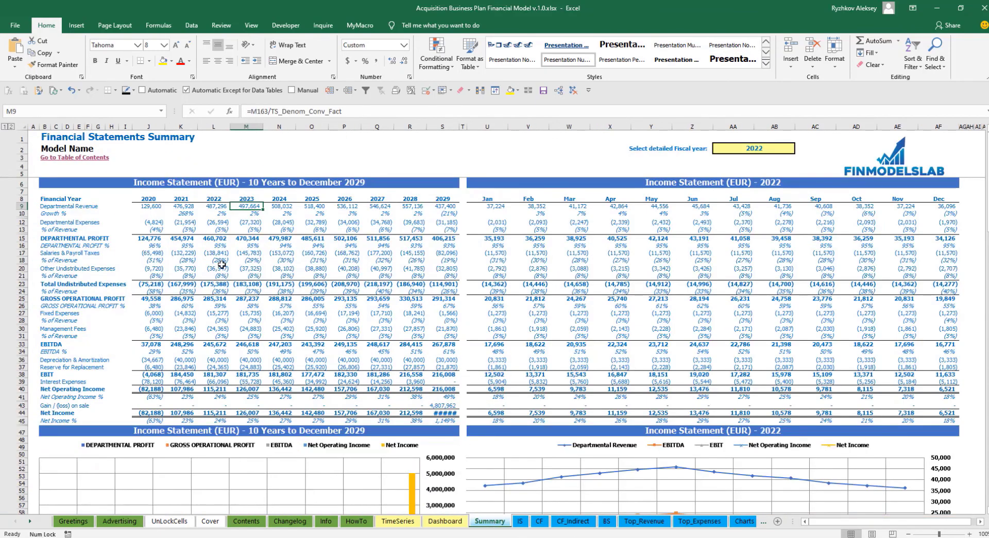